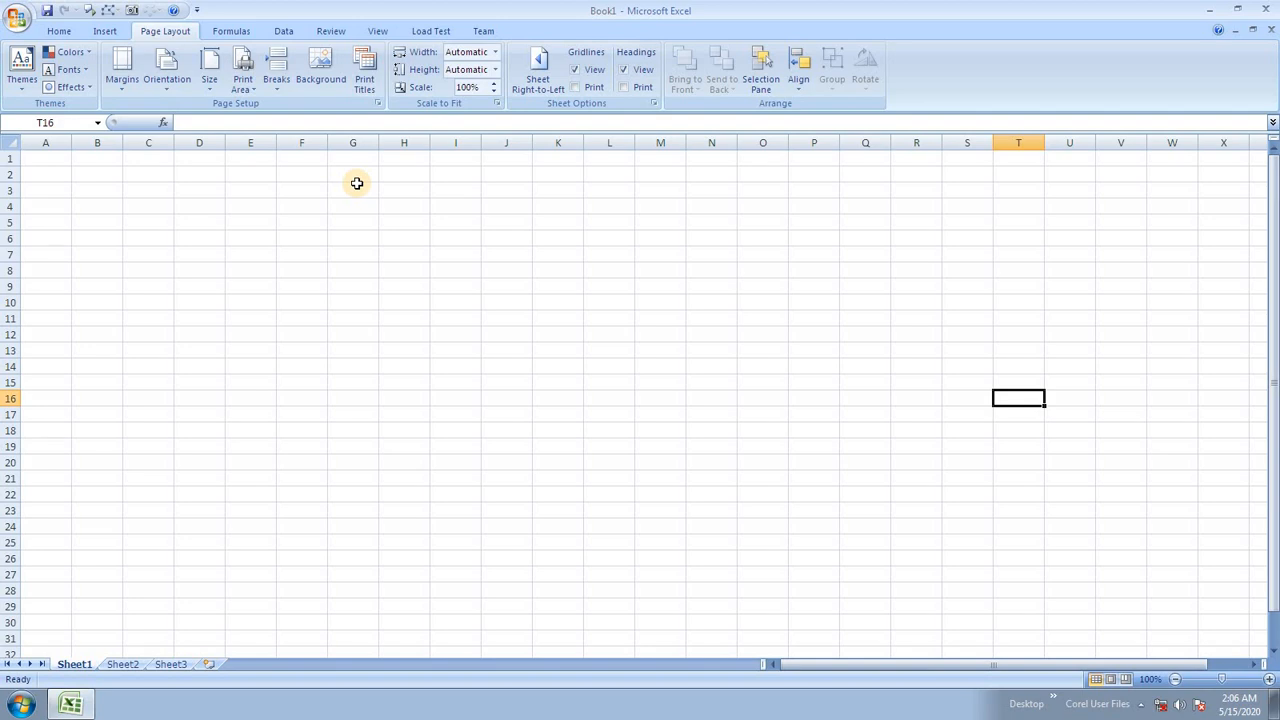
Fill the range A1:F18 with the text "hisar" in every cell.
click(243, 78)
click(372, 275)
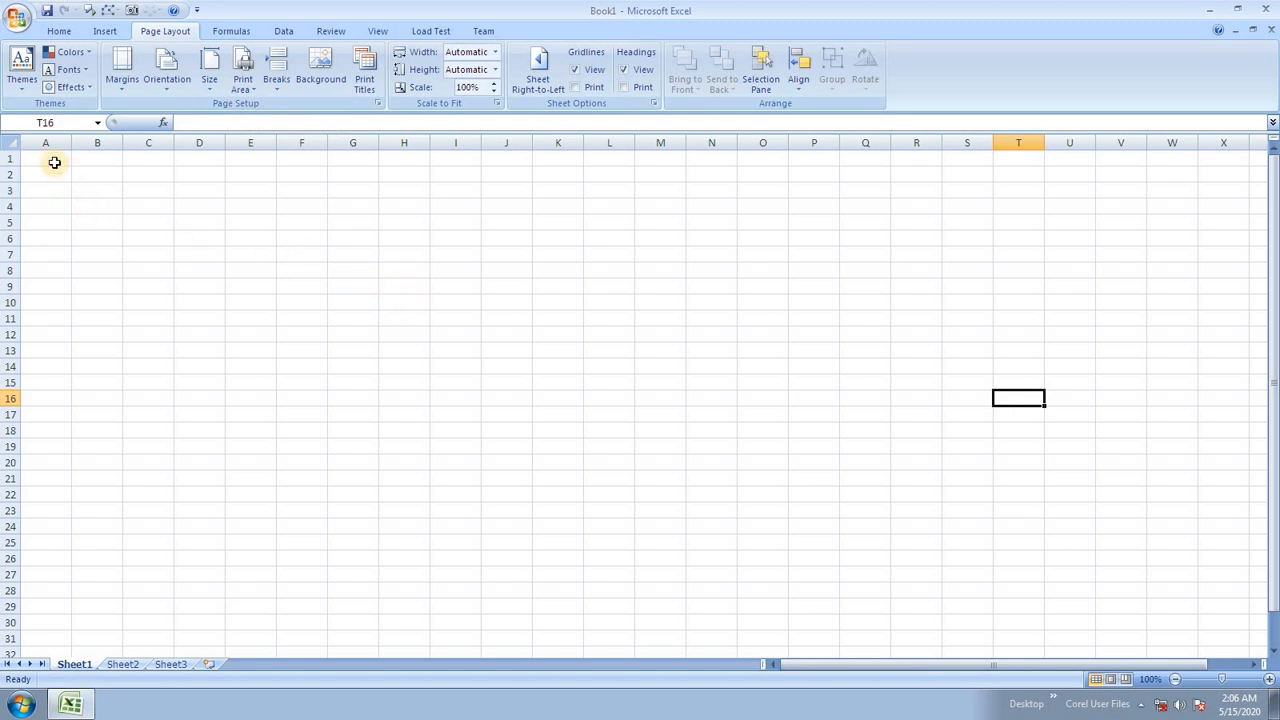
drag(52, 160, 280, 426)
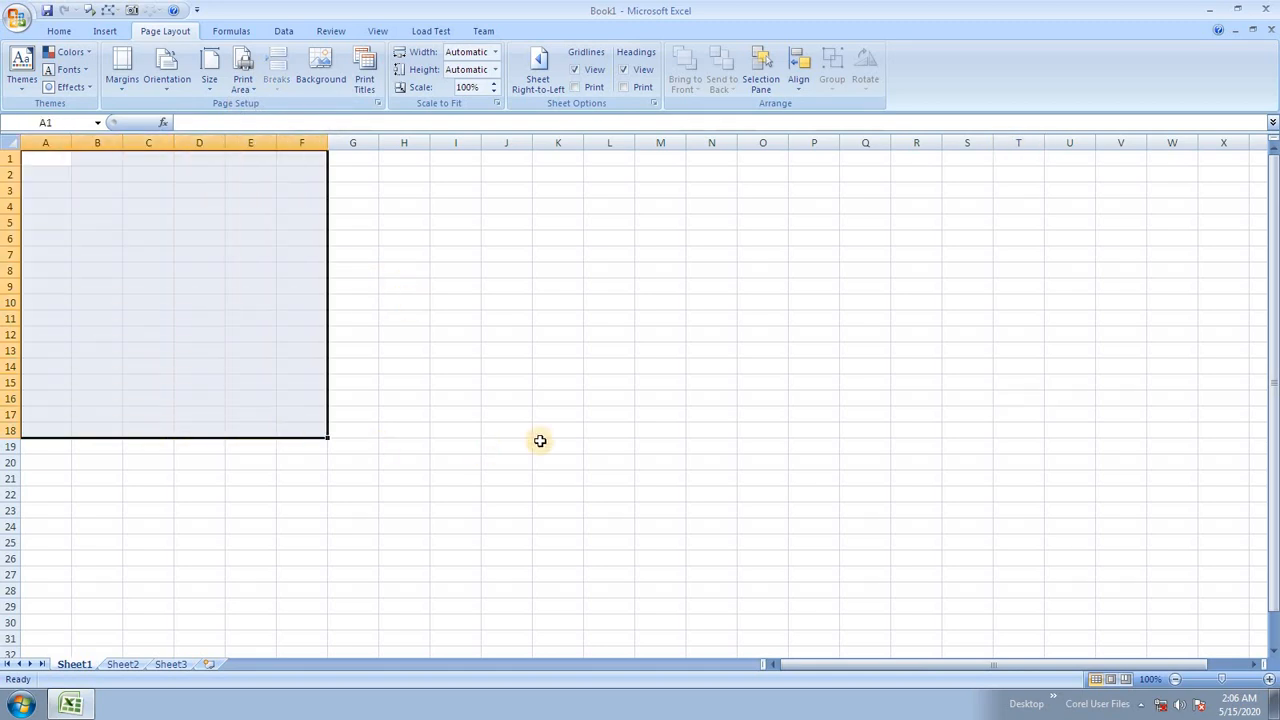
text(hisar)
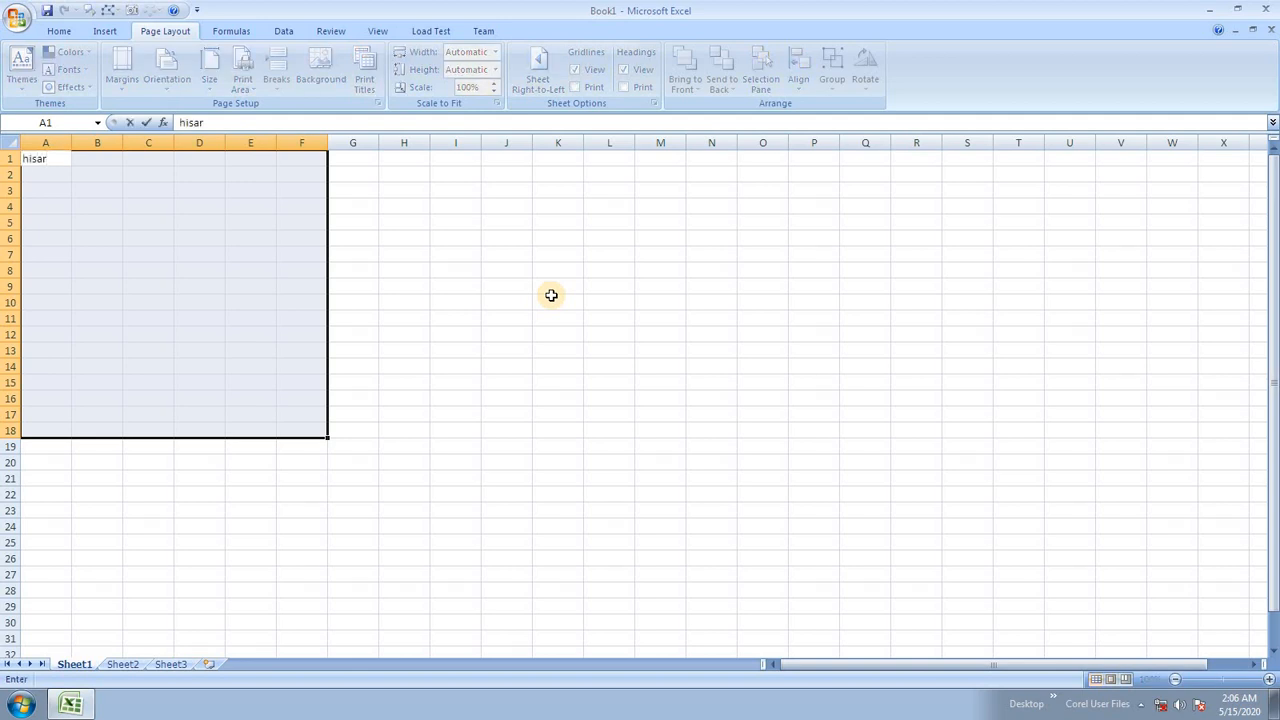
key(ctrl+Return)
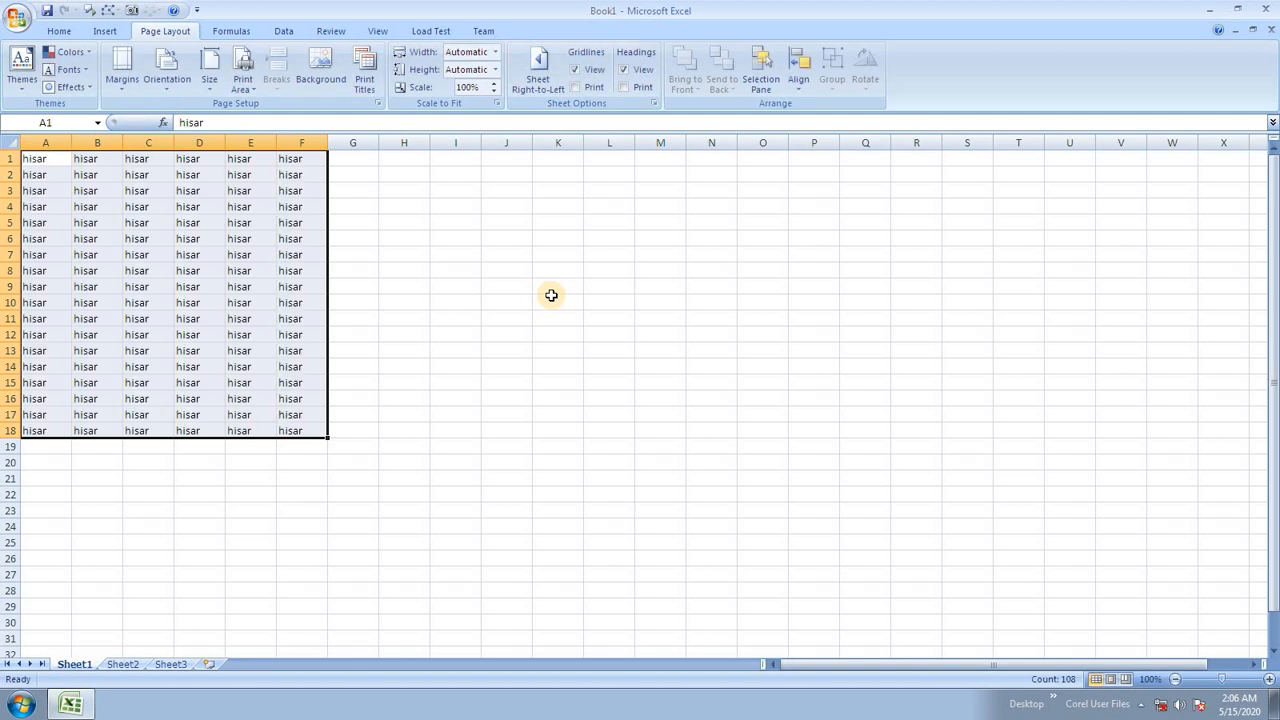
click(512, 334)
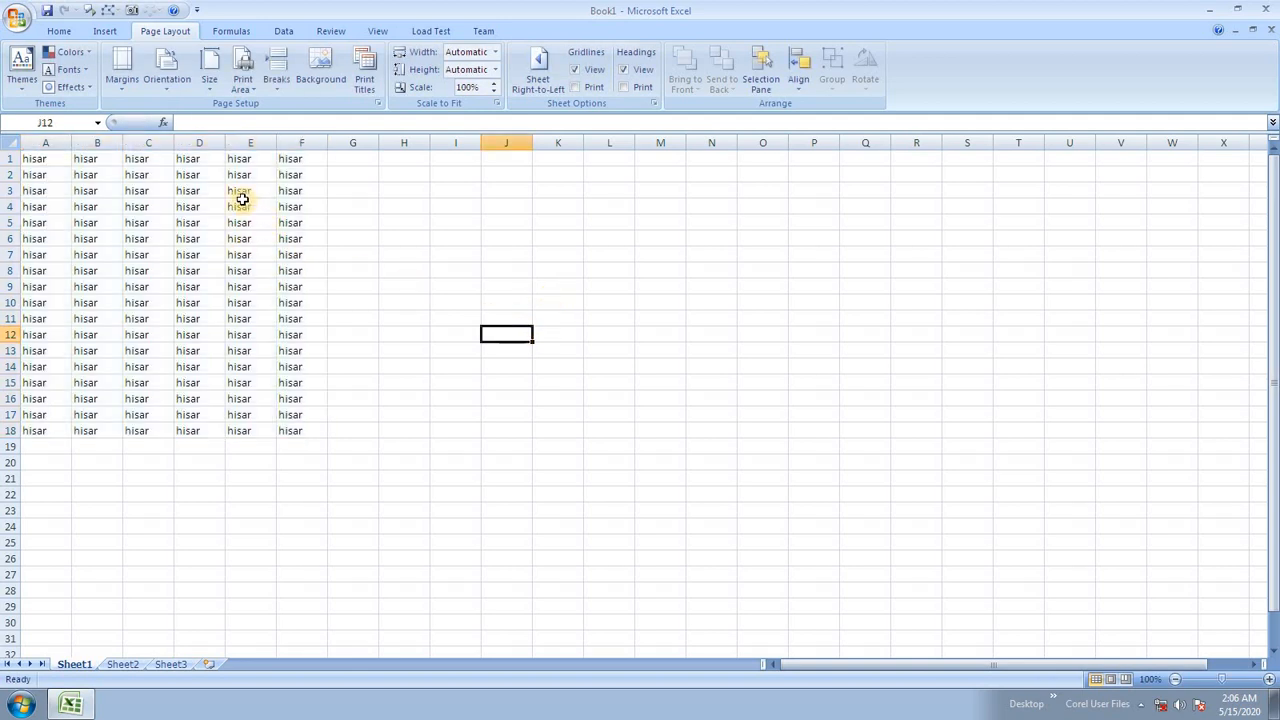
Fill the range D5:K13 with the text "sirsa", overwriting the overlapping cells.
drag(182, 220, 537, 357)
text(sirs)
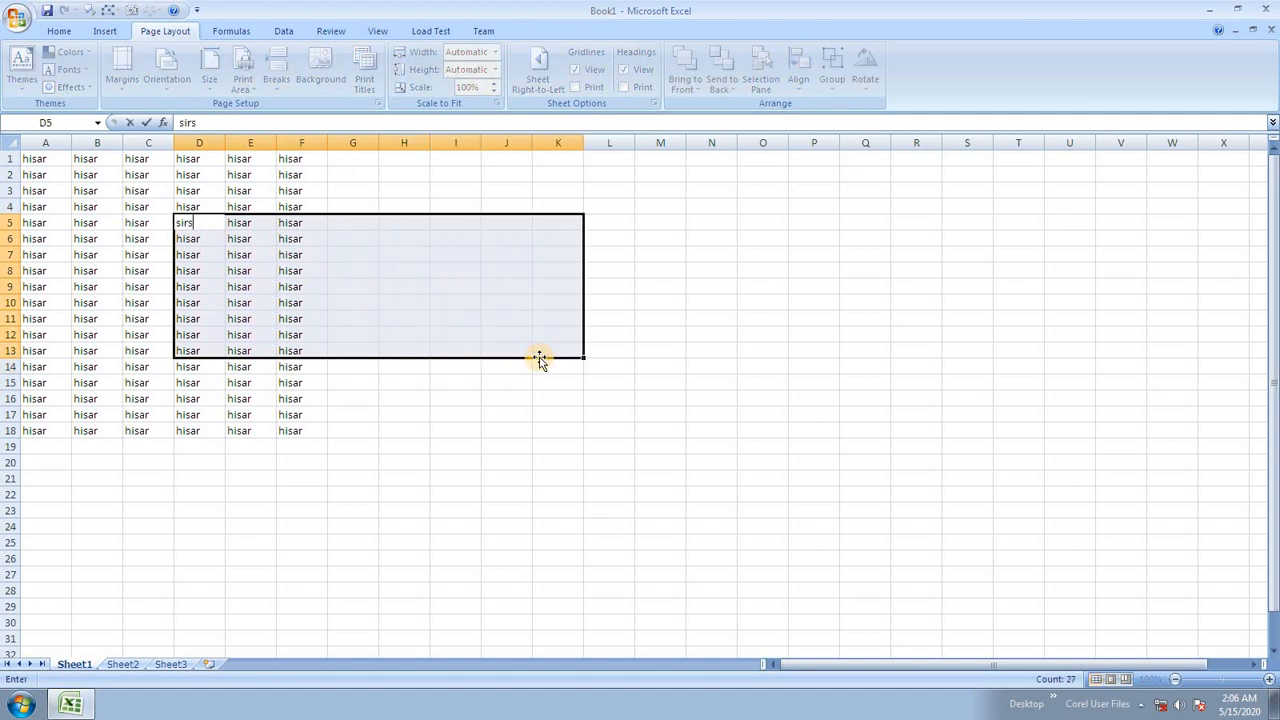
text(a)
key(ctrl+Return)
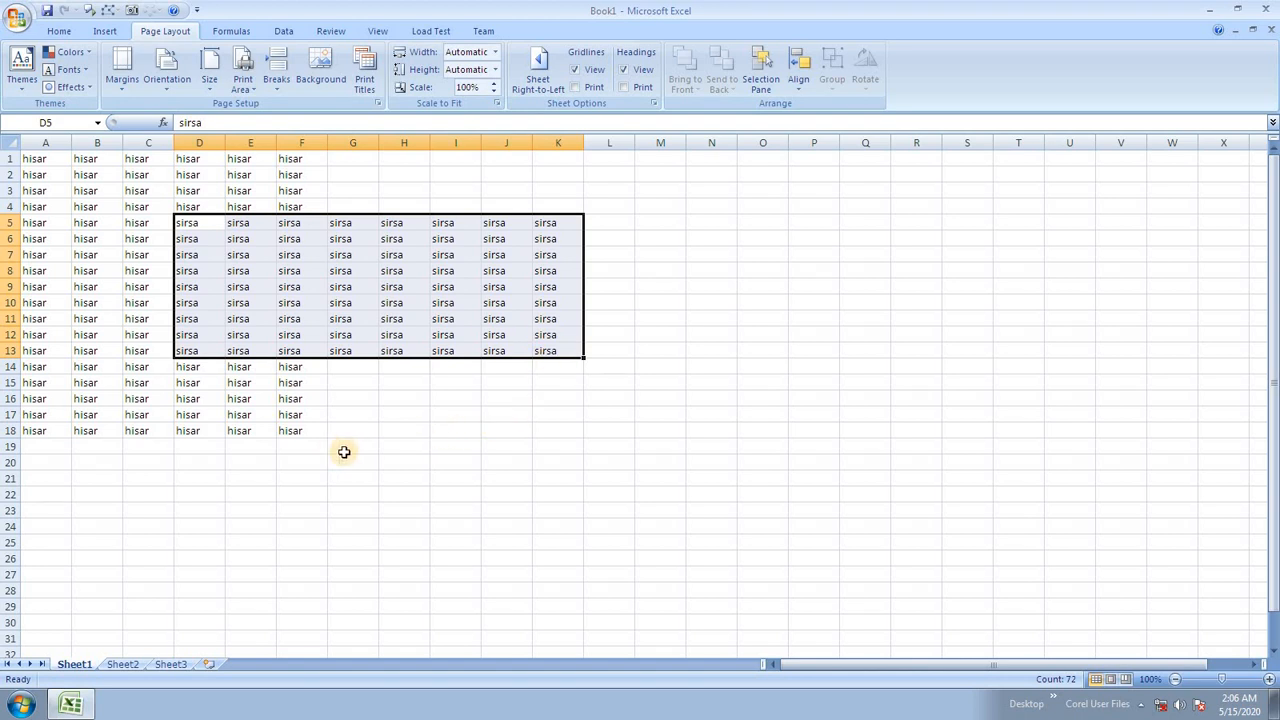
Fill the range E10:J24 with the text "bhiwani" in every cell.
scroll(390, 440, down, 1)
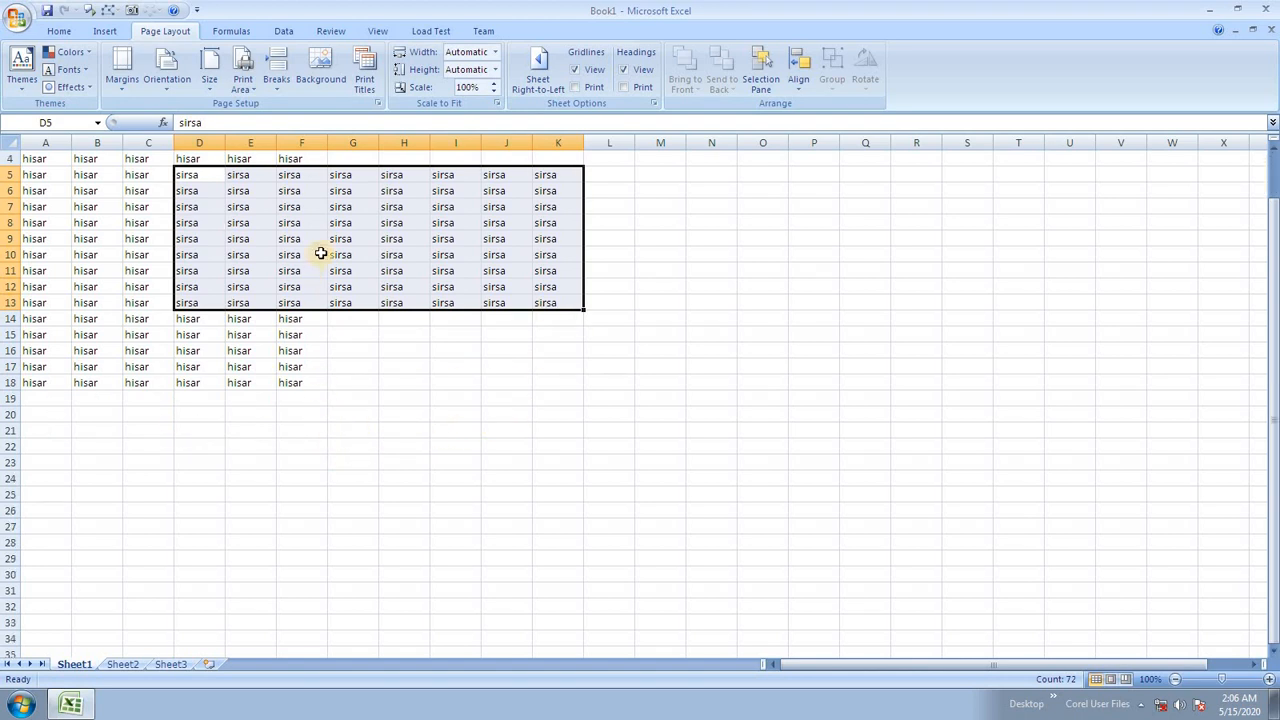
drag(256, 248, 529, 479)
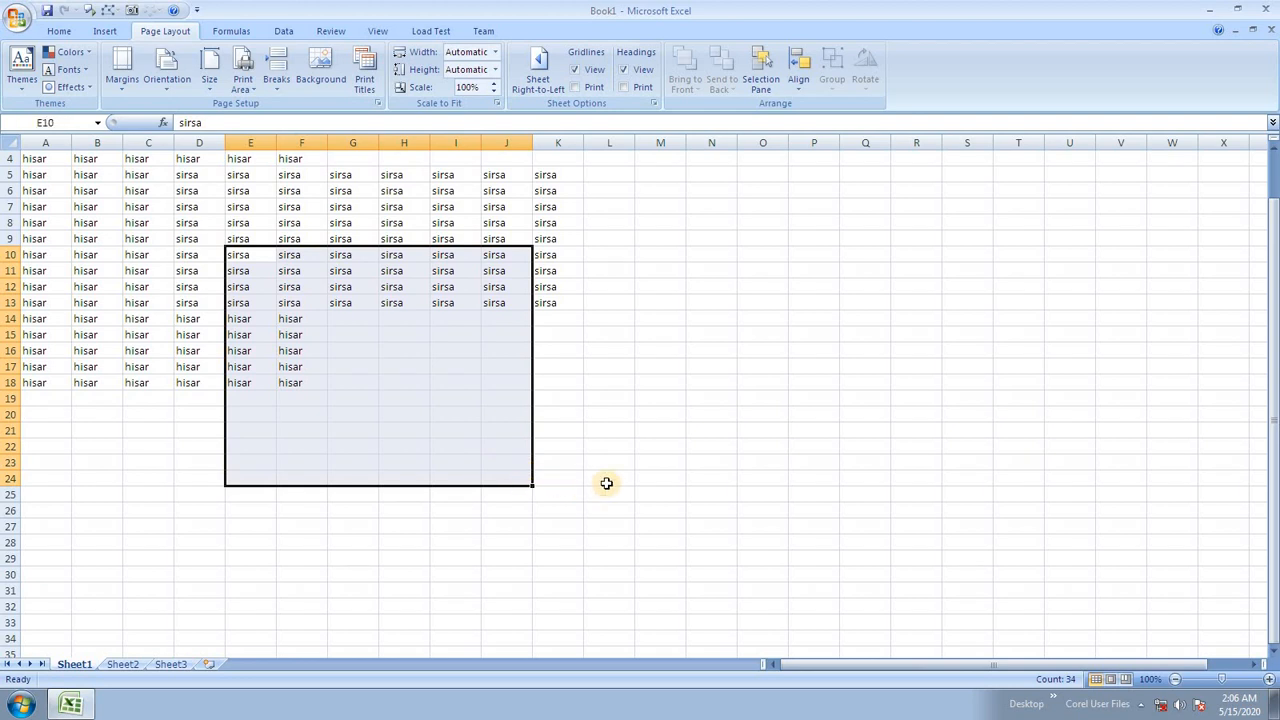
text(bhiw)
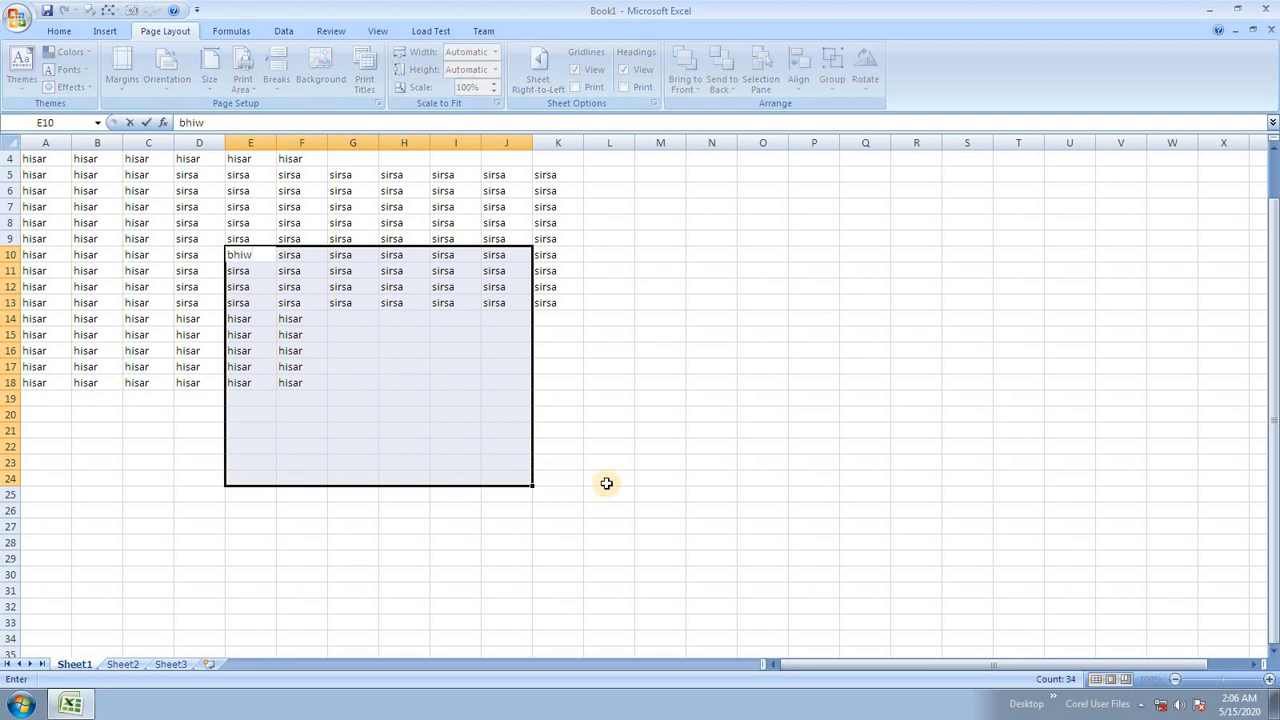
text(ani)
key(ctrl+Return)
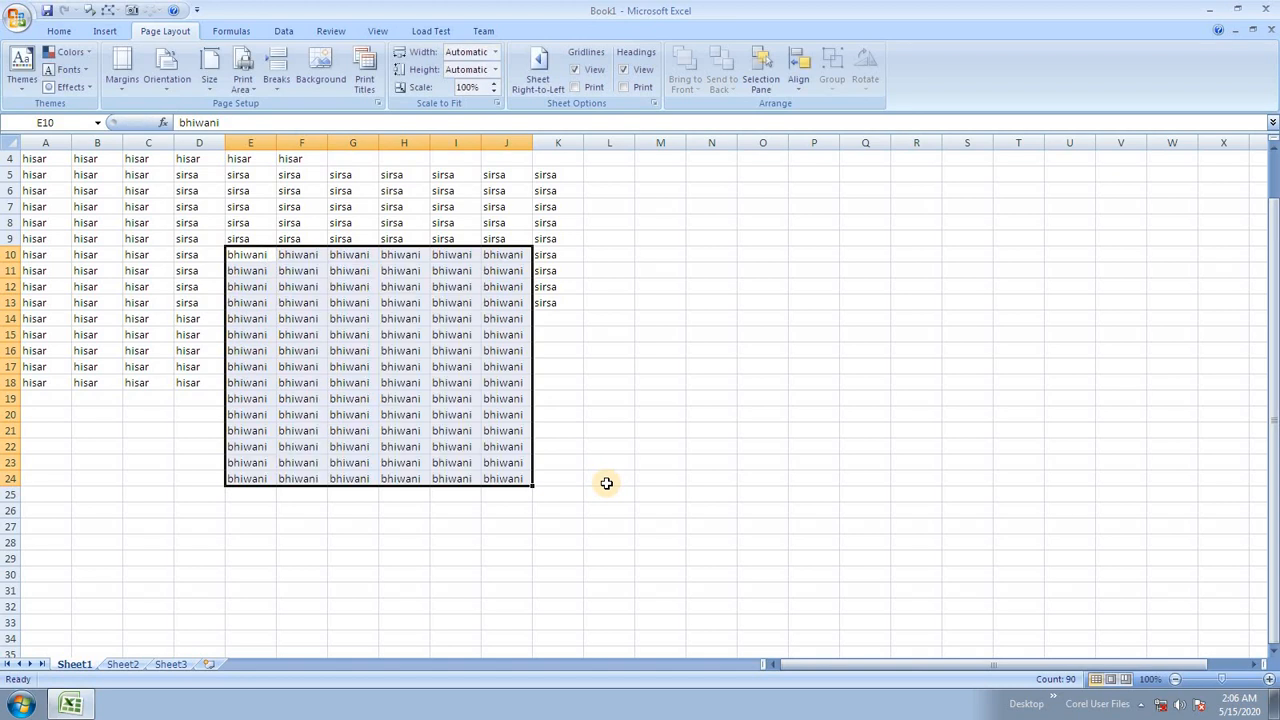
click(695, 300)
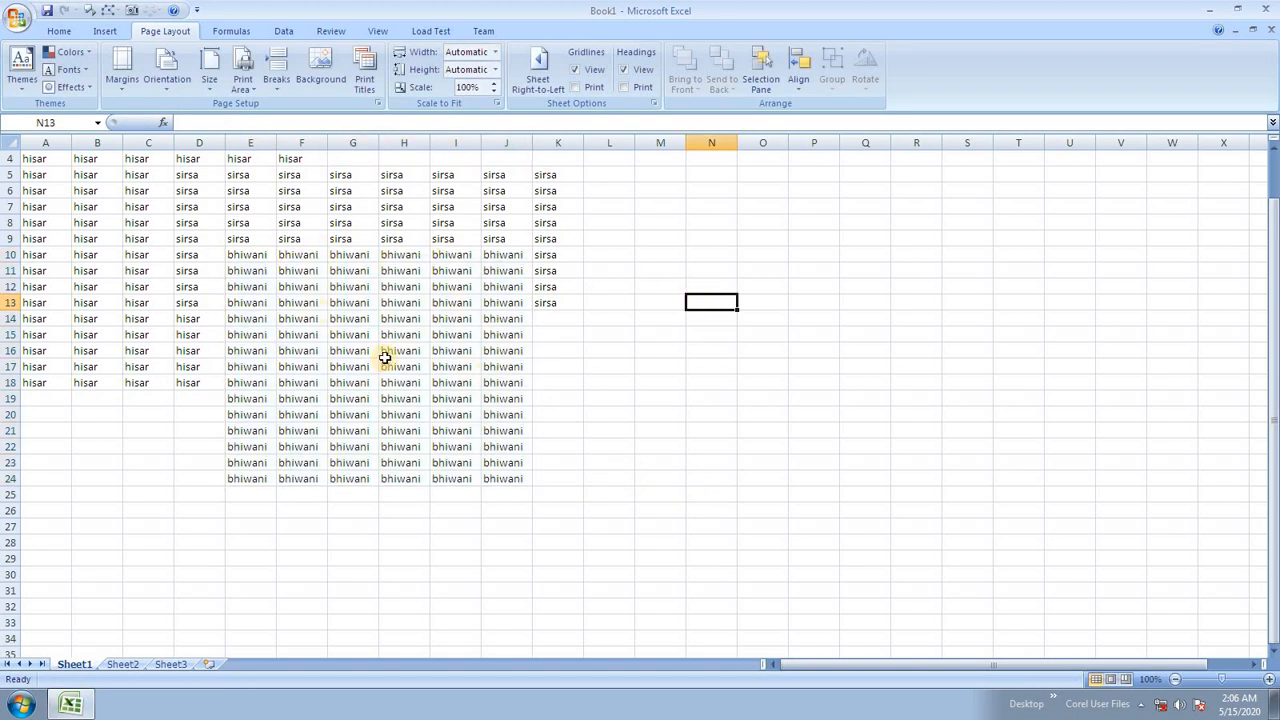
Copy the range A1:K24 and paste the copy starting at cell L1.
scroll(384, 360, up, 1)
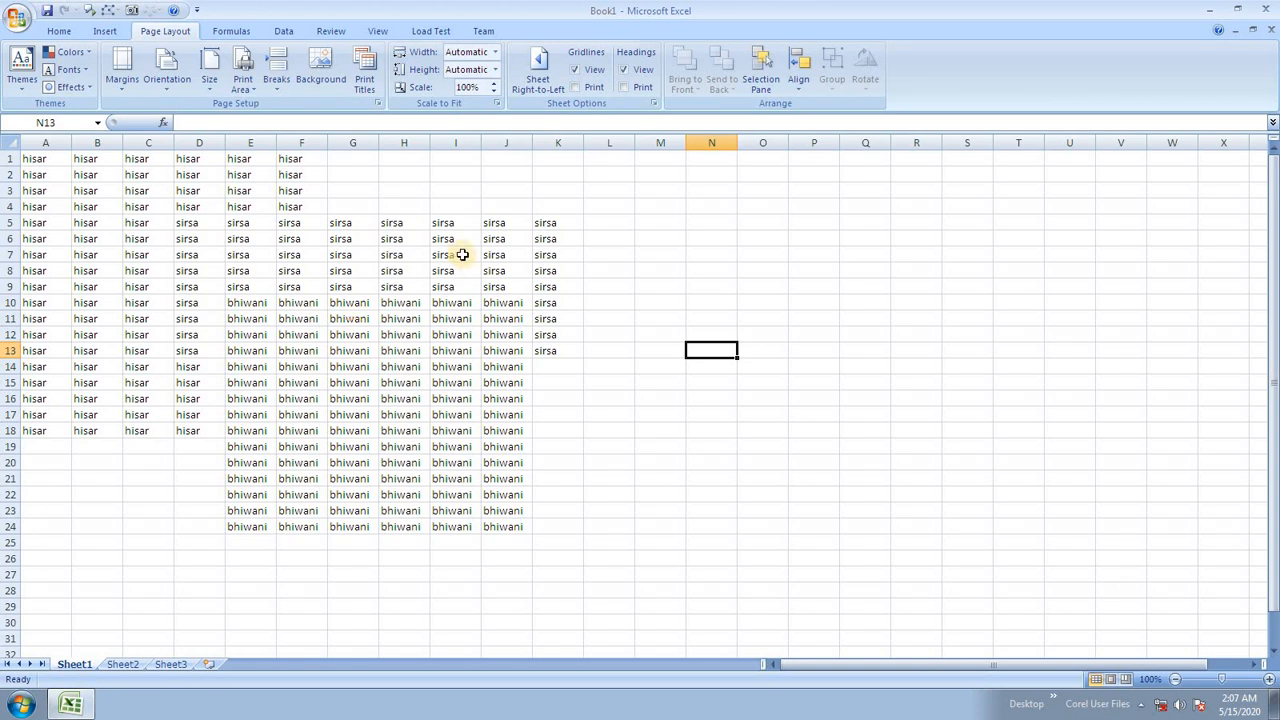
drag(28, 161, 535, 522)
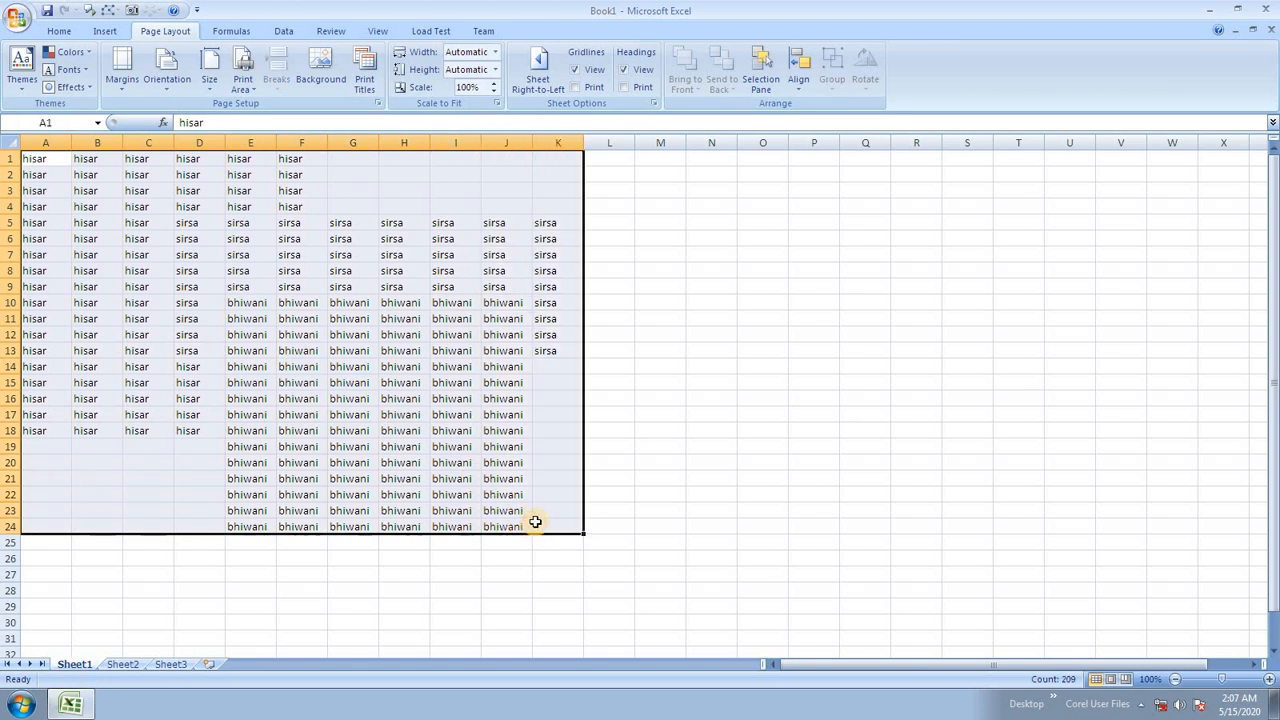
key(ctrl+c)
click(618, 160)
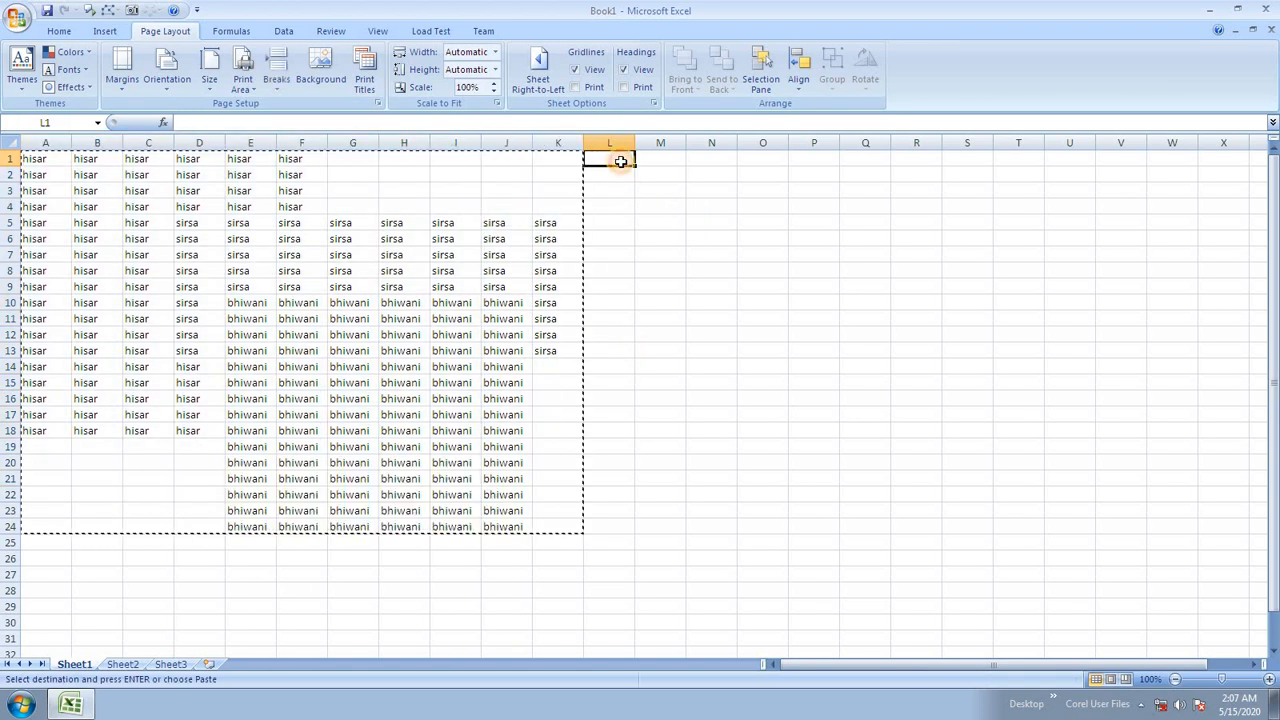
key(Return)
click(805, 318)
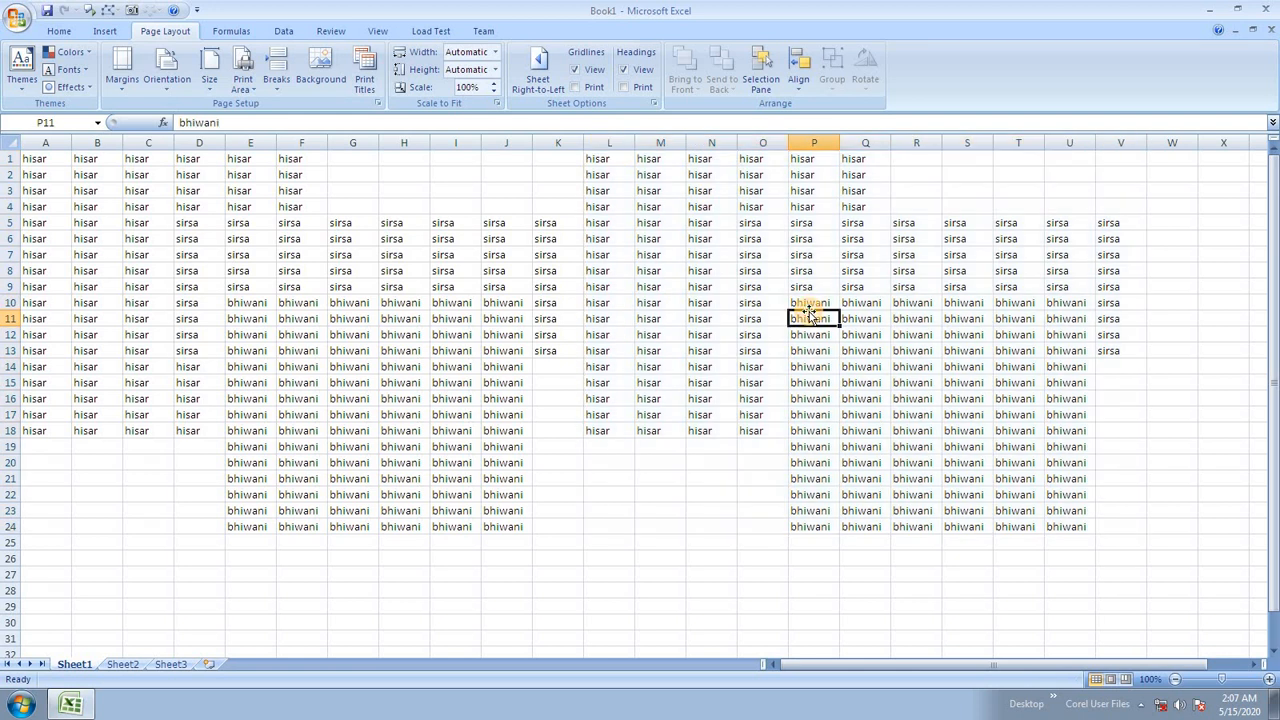
Look through the pages of the sheet in Print Preview and return to the worksheet.
key(ctrl+F2)
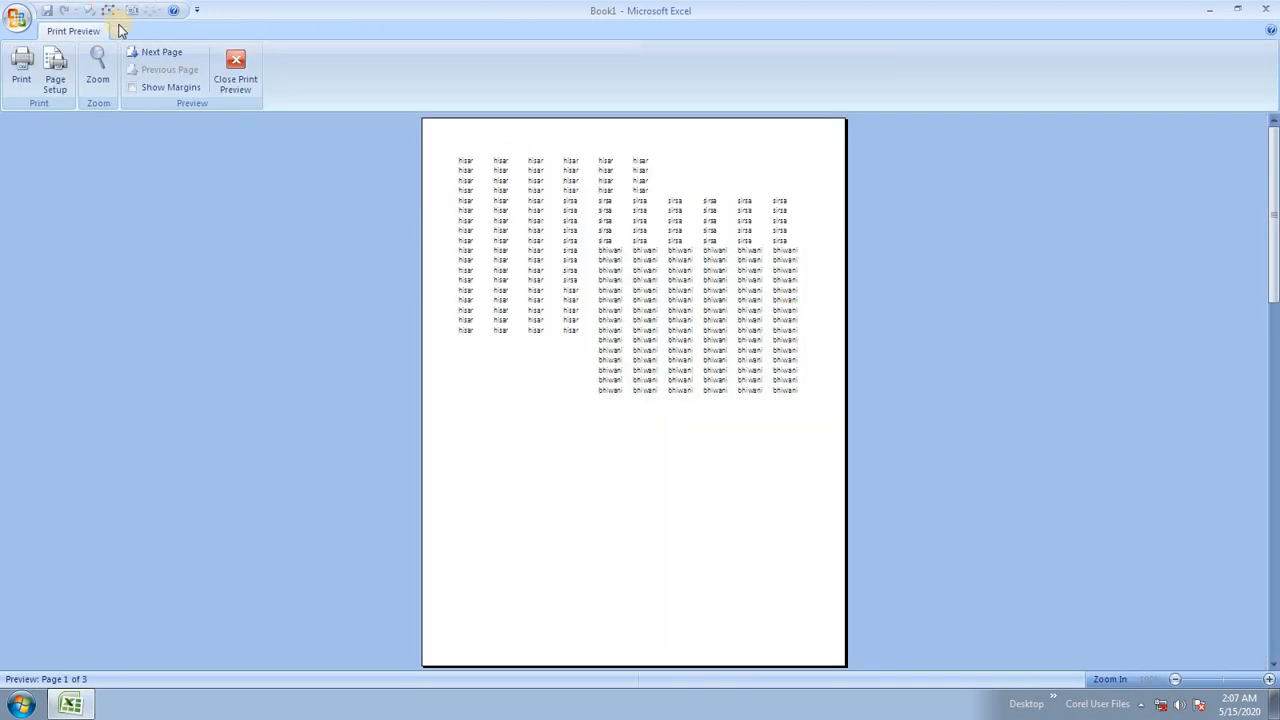
click(155, 55)
click(235, 68)
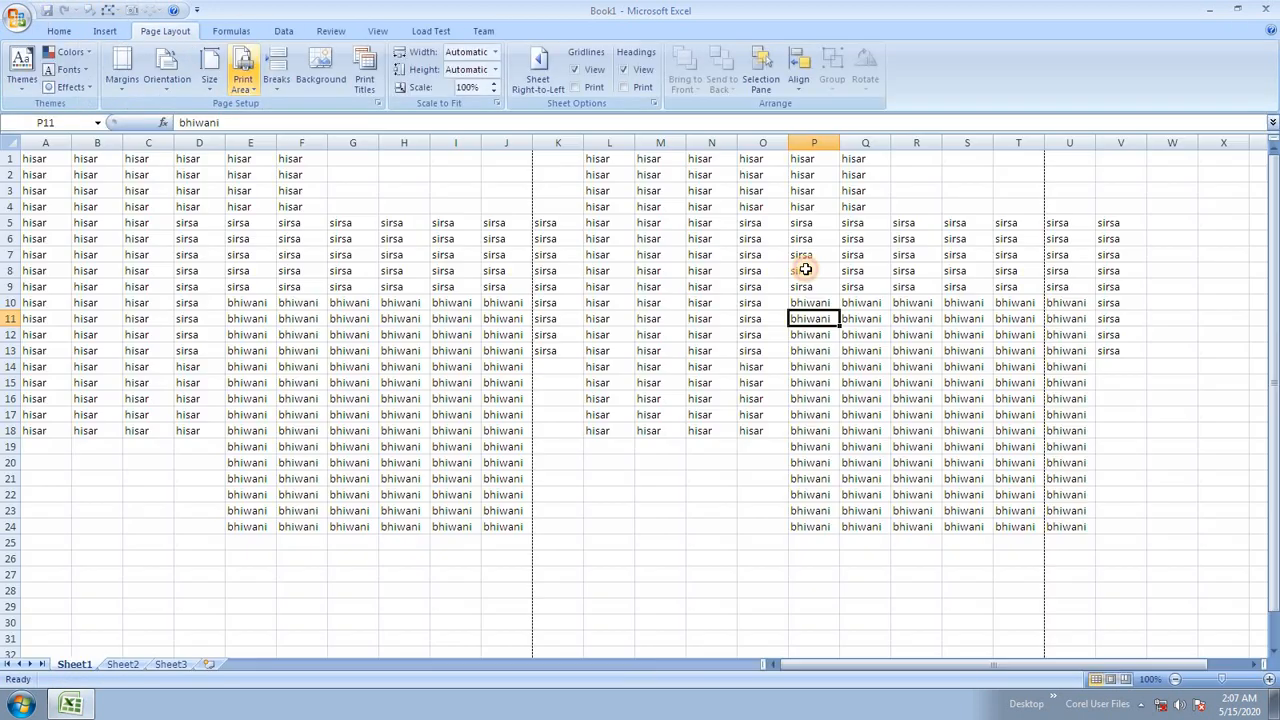
click(665, 318)
drag(443, 222, 625, 366)
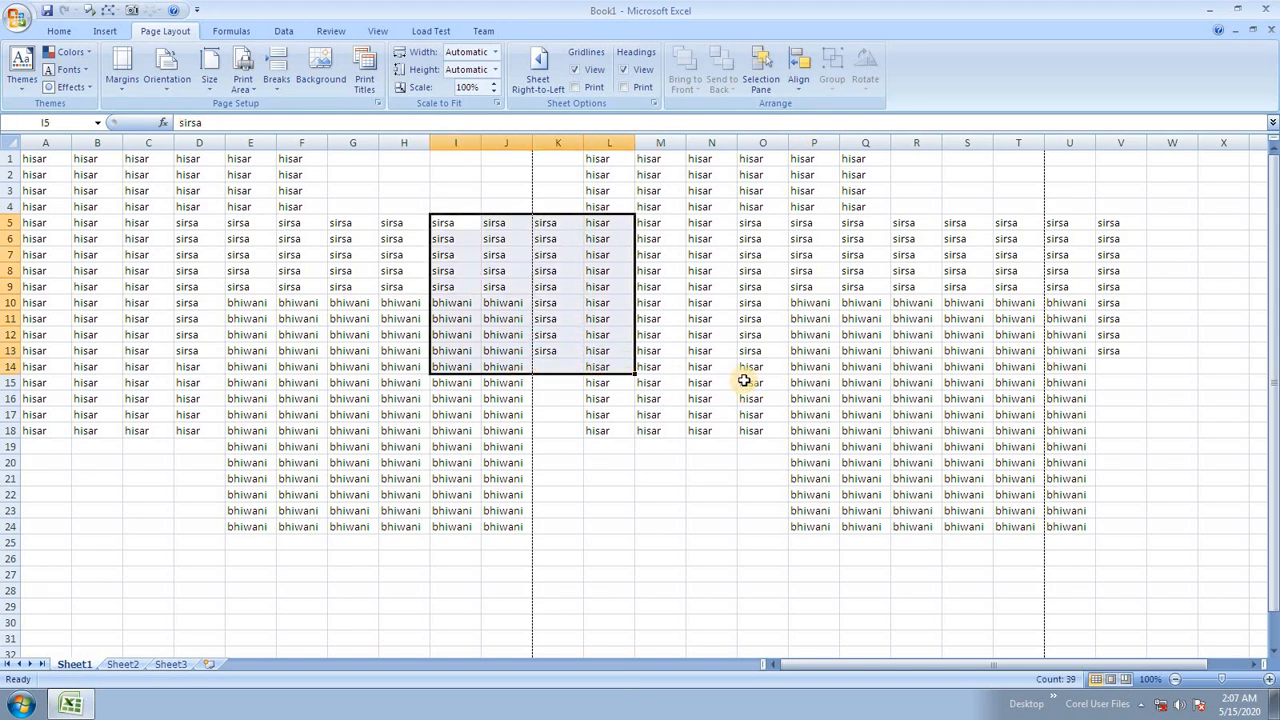
click(764, 288)
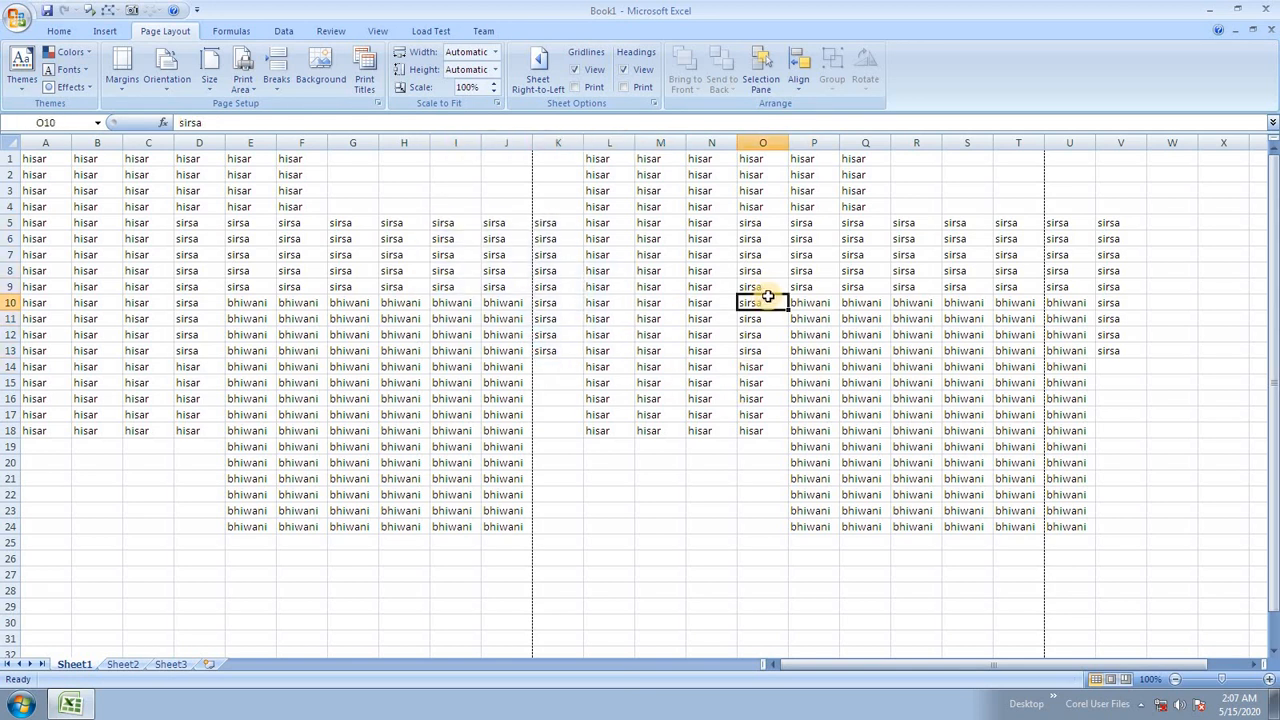
click(645, 289)
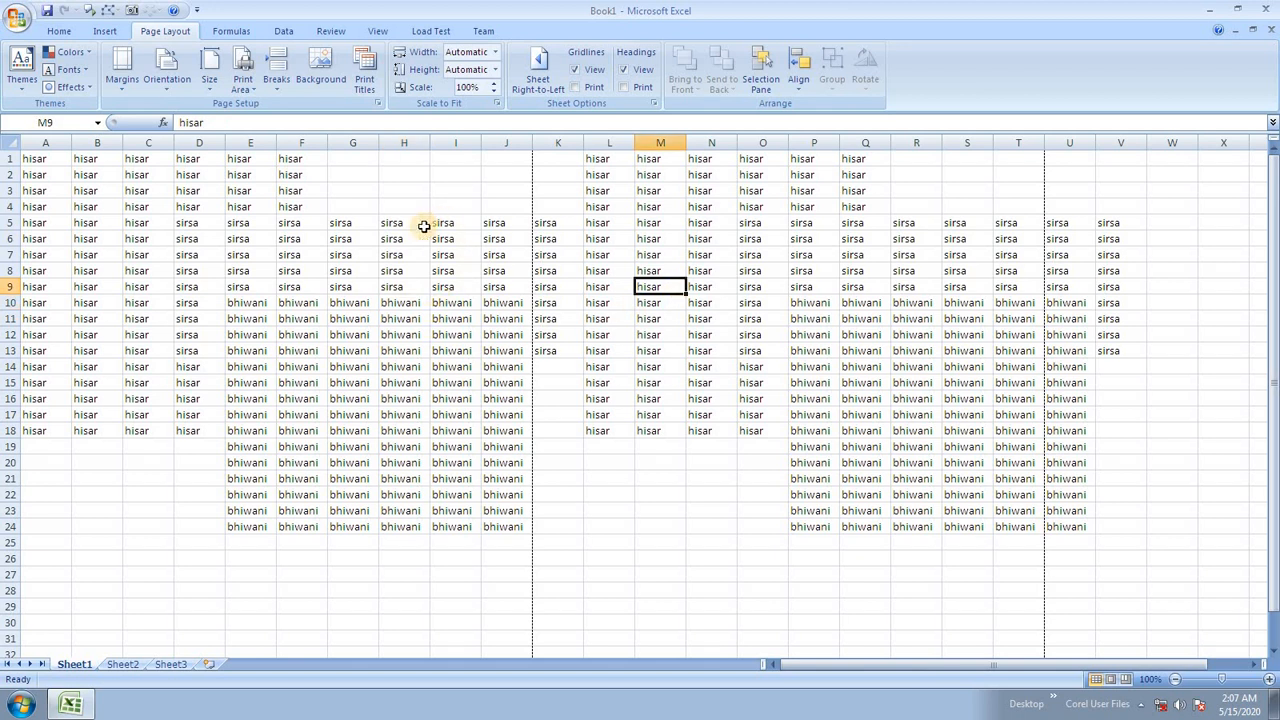
Fill the range H5:M14, which spans the page break, with the text "hartron".
drag(416, 226, 652, 366)
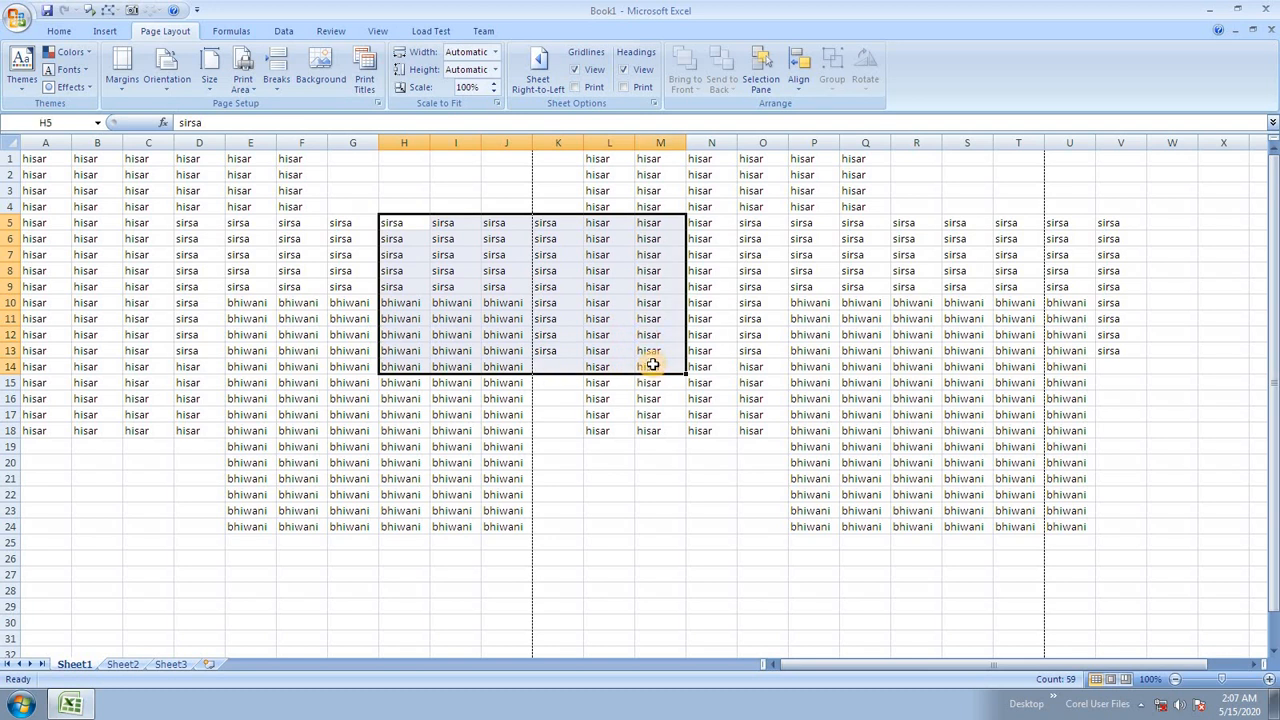
text(hartr)
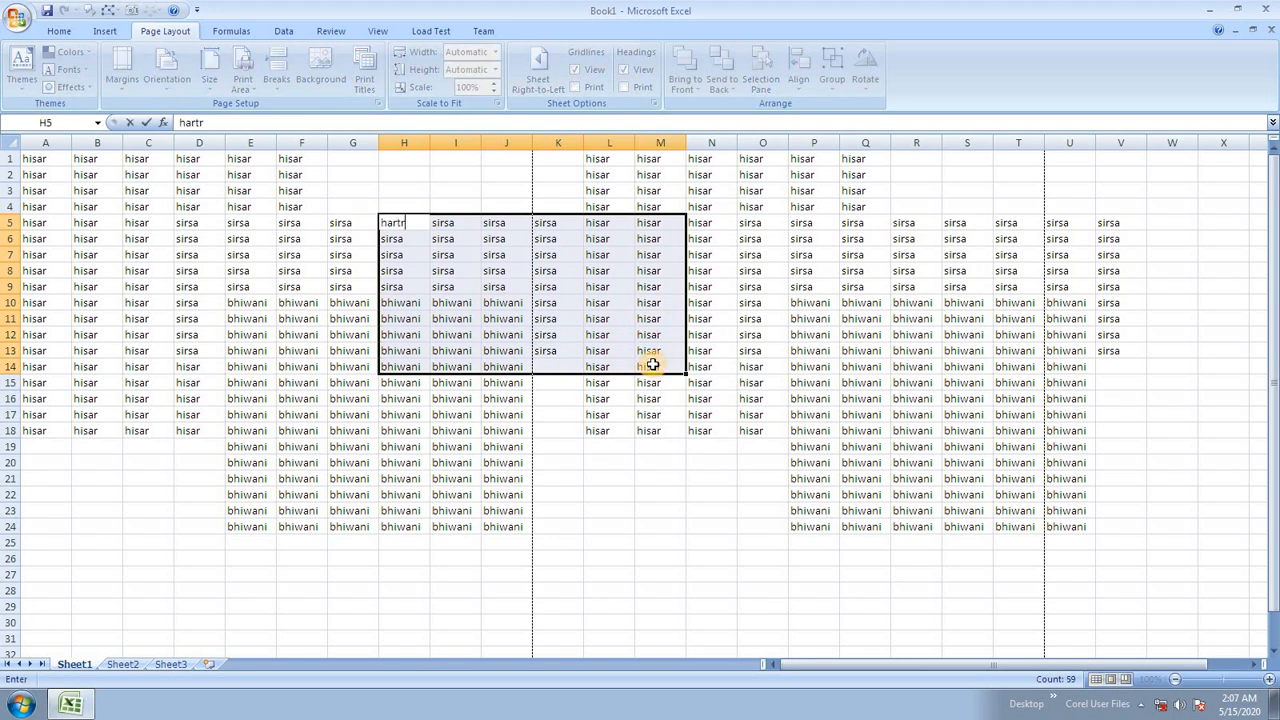
text(on)
key(ctrl+Return)
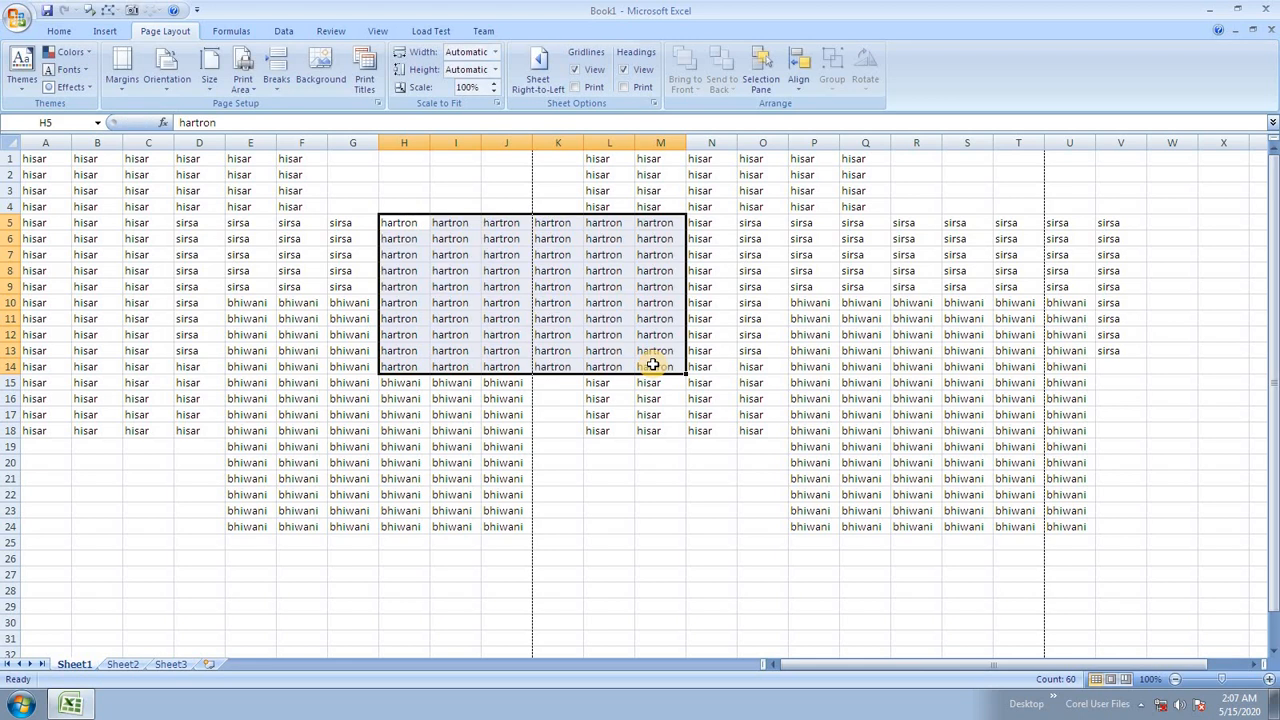
click(752, 382)
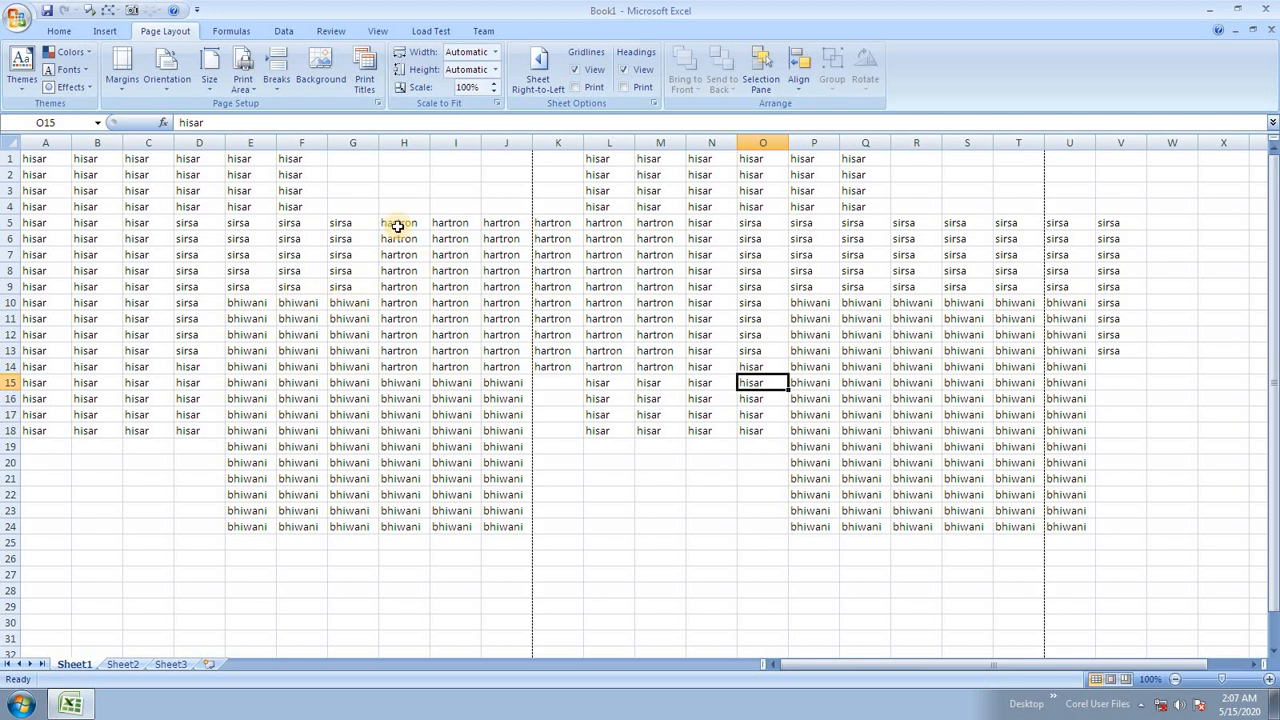
drag(397, 226, 646, 365)
click(205, 252)
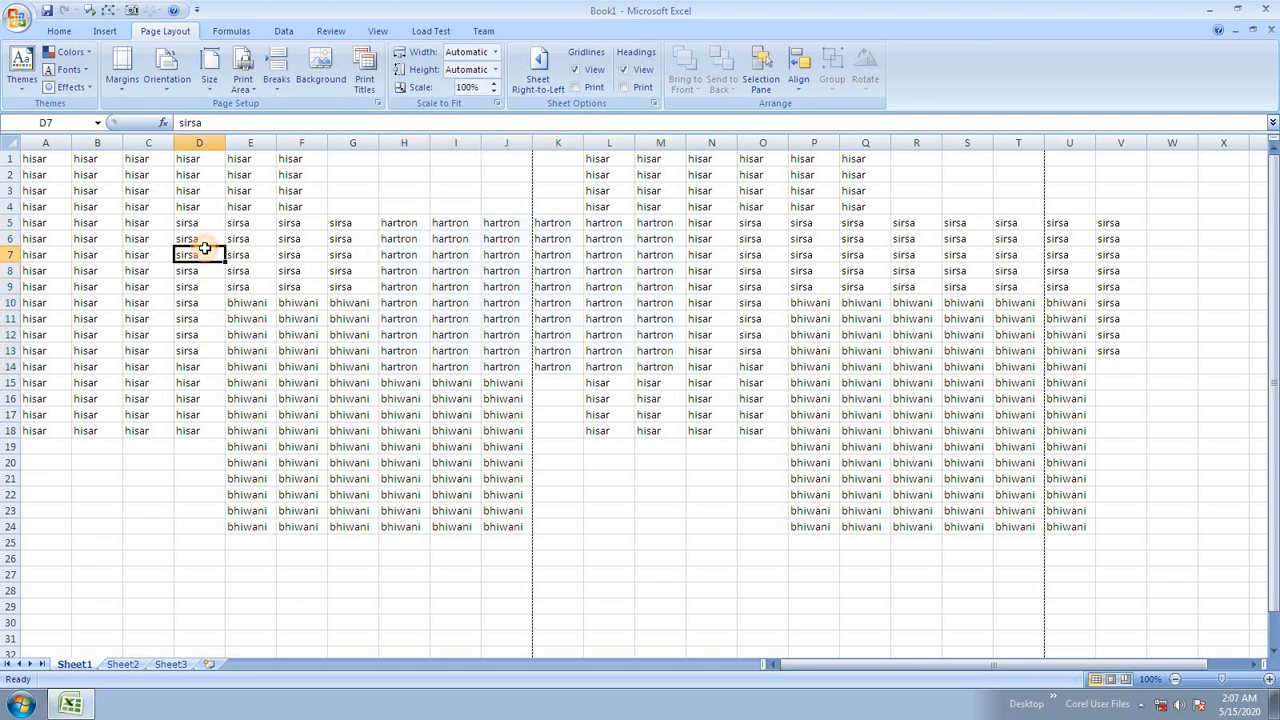
click(710, 287)
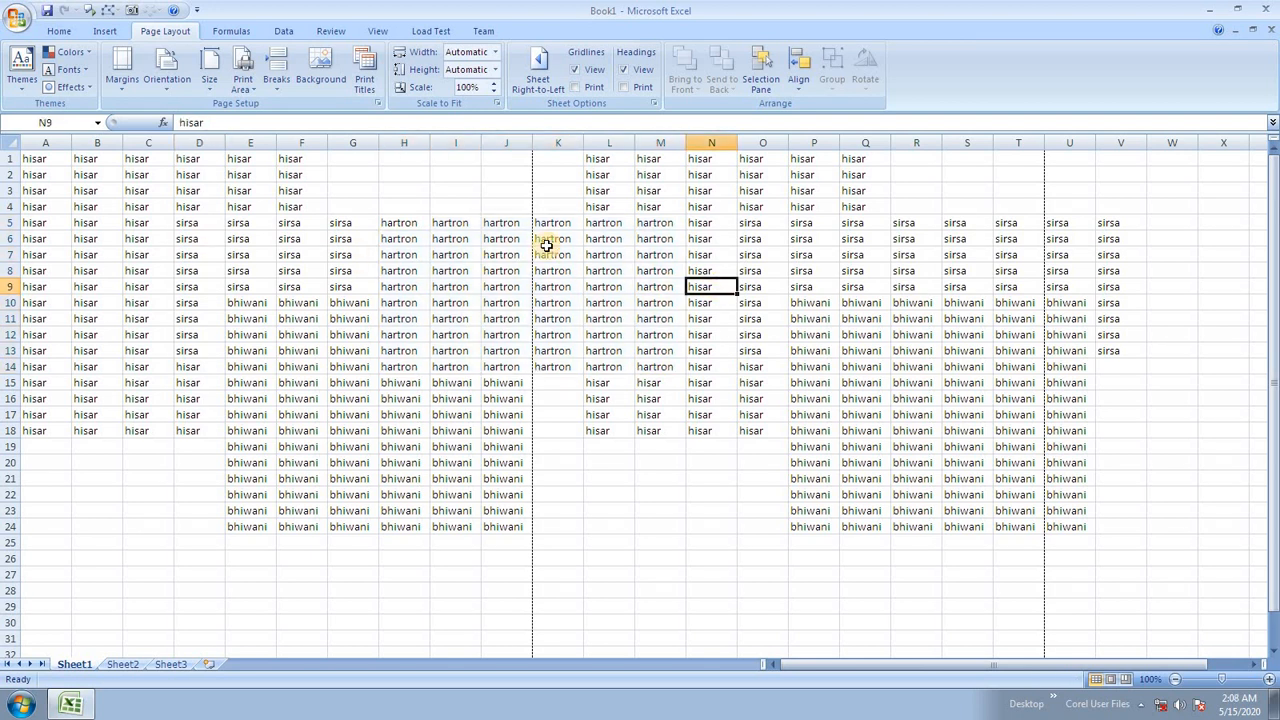
Check in Print Preview how the "hartron" block falls across the first two pages, and close the preview.
key(ctrl+F2)
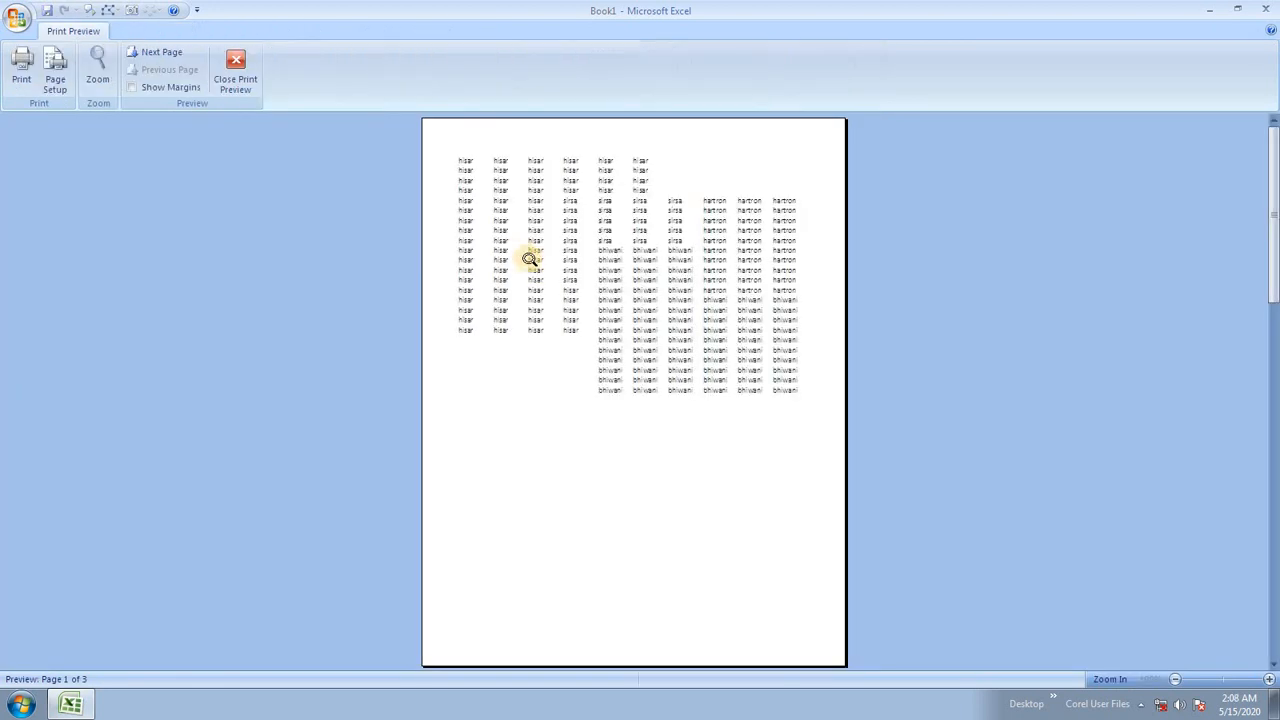
click(749, 303)
click(158, 52)
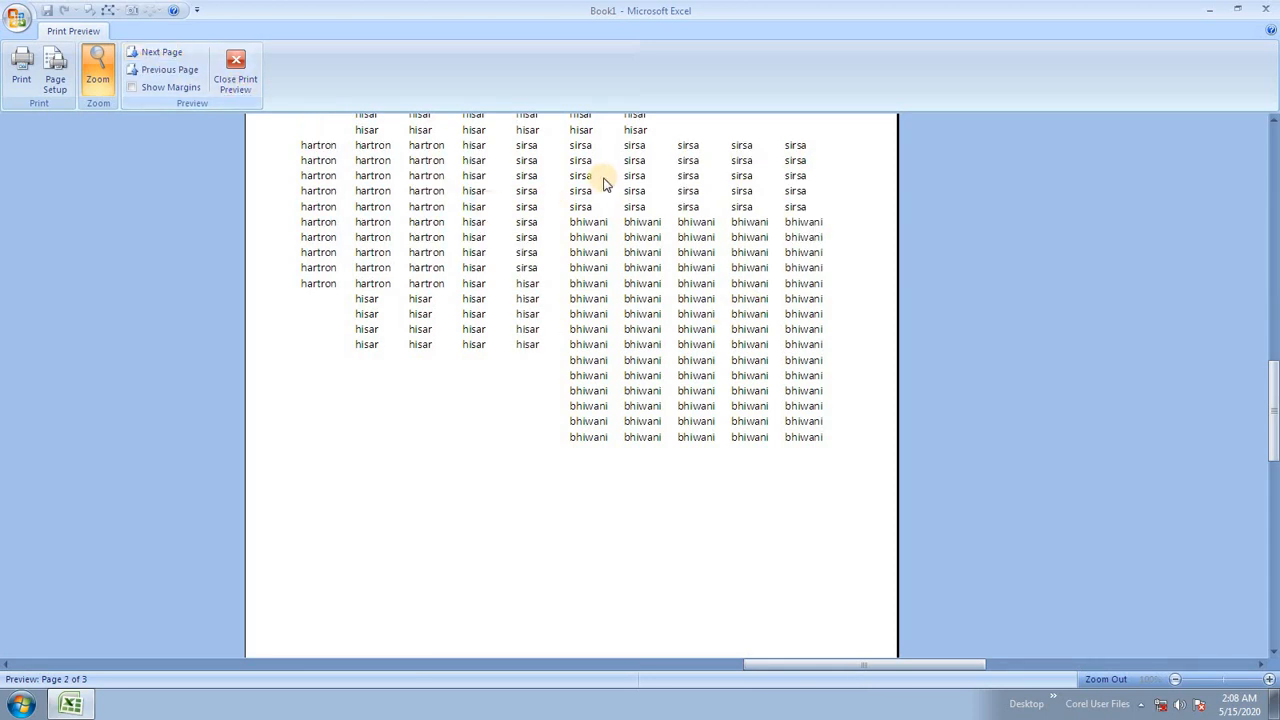
click(236, 68)
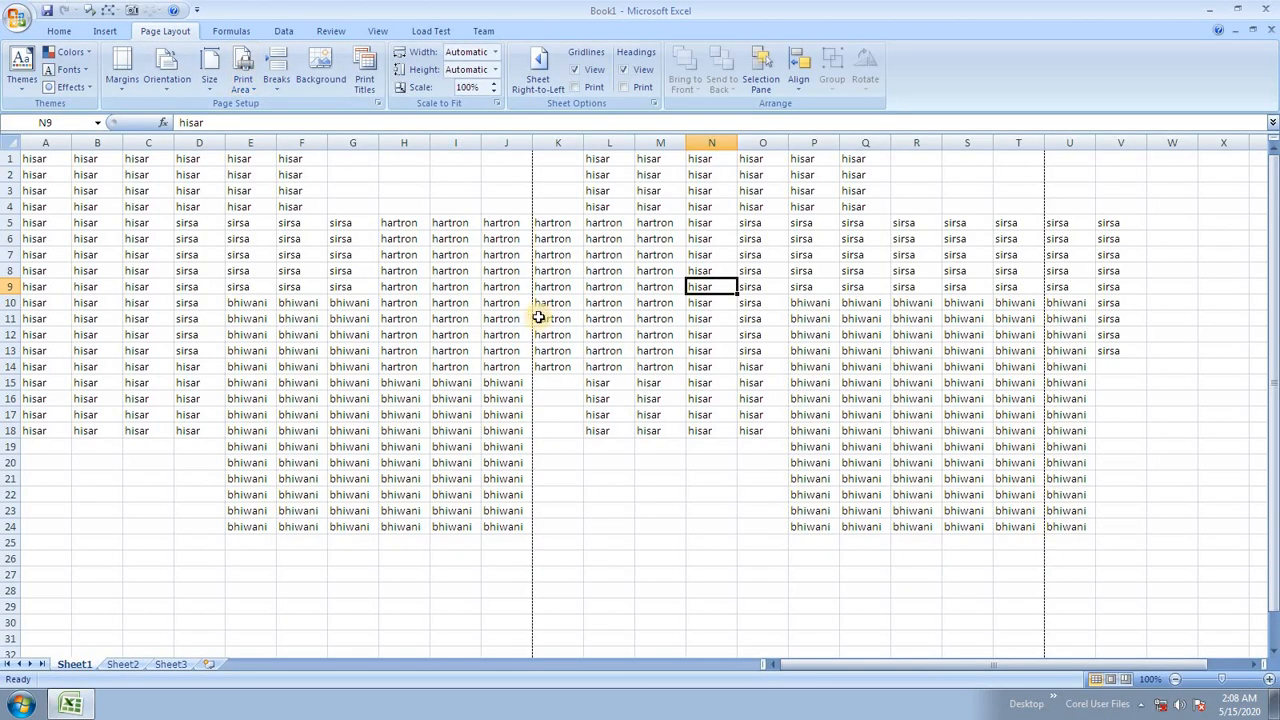
Set the "hartron" block H5:M14 as the print area.
drag(398, 224, 643, 367)
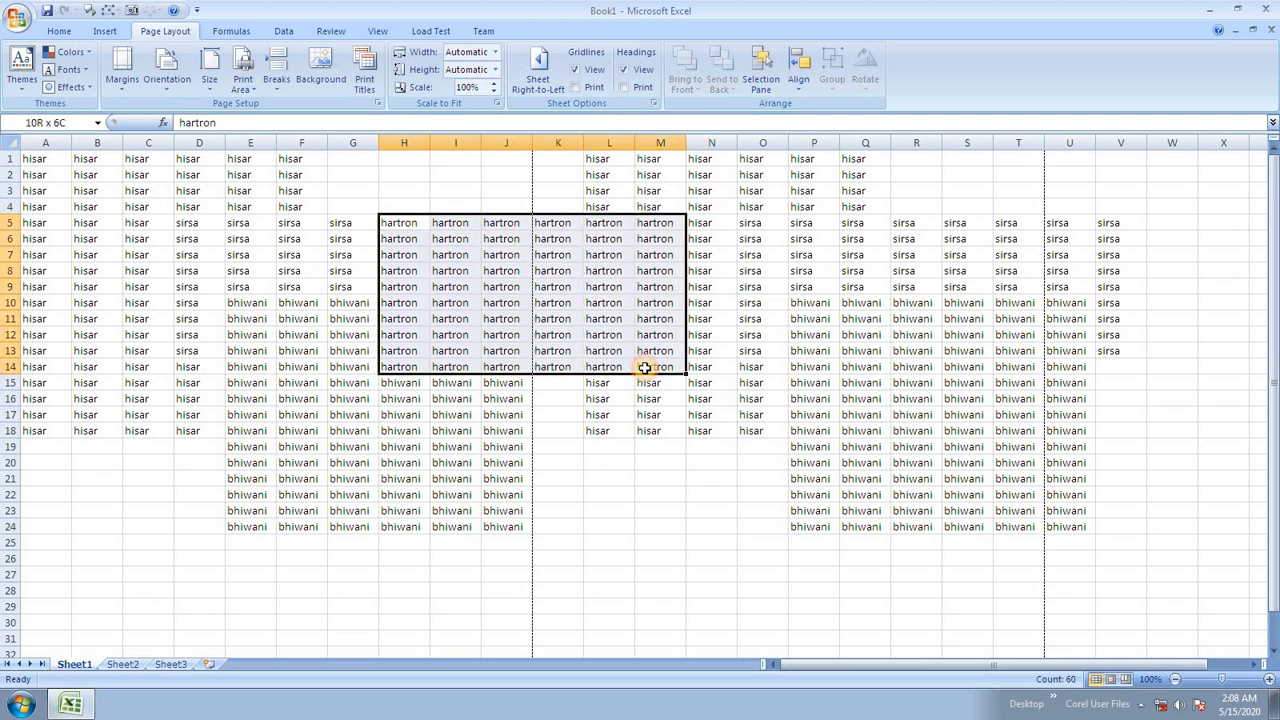
click(243, 82)
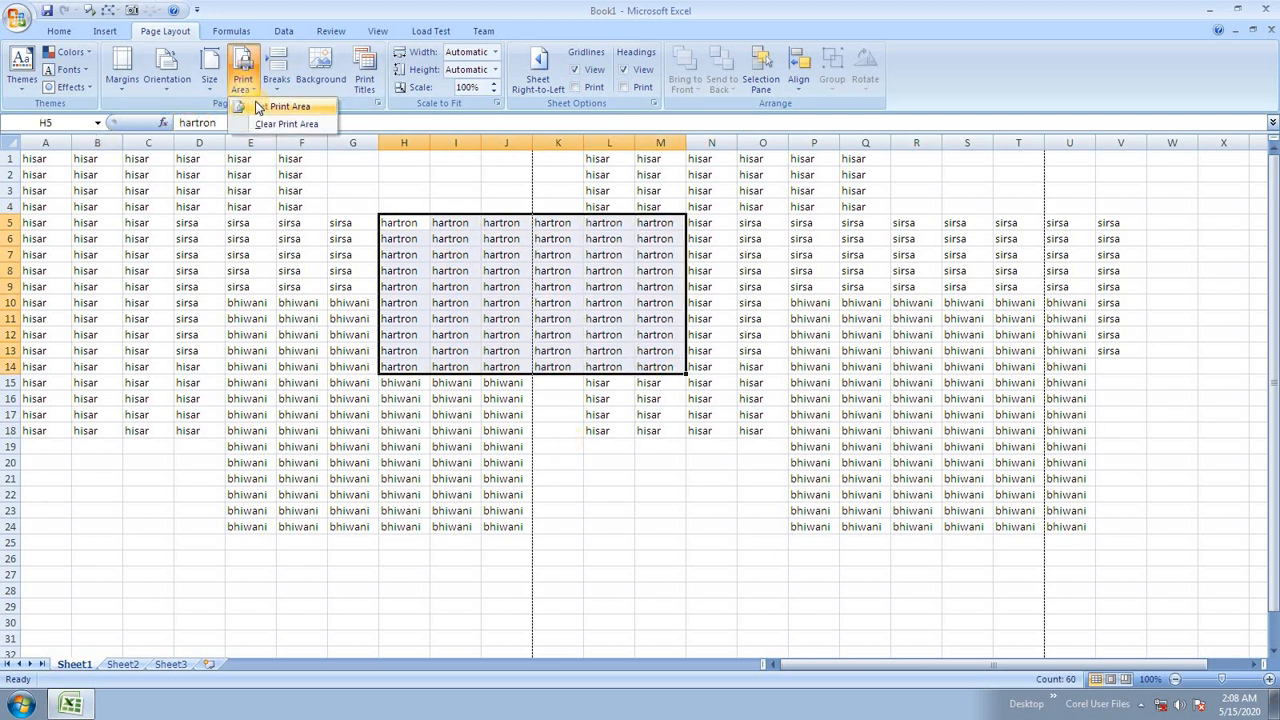
click(285, 106)
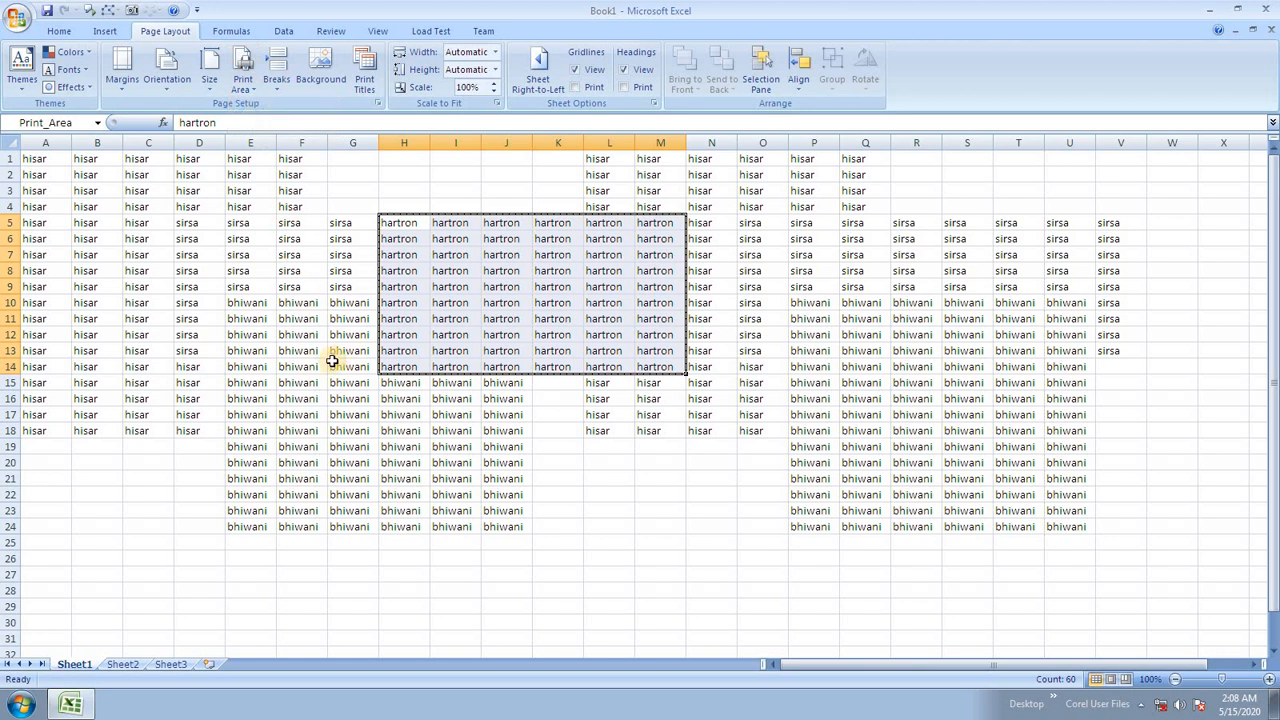
click(640, 426)
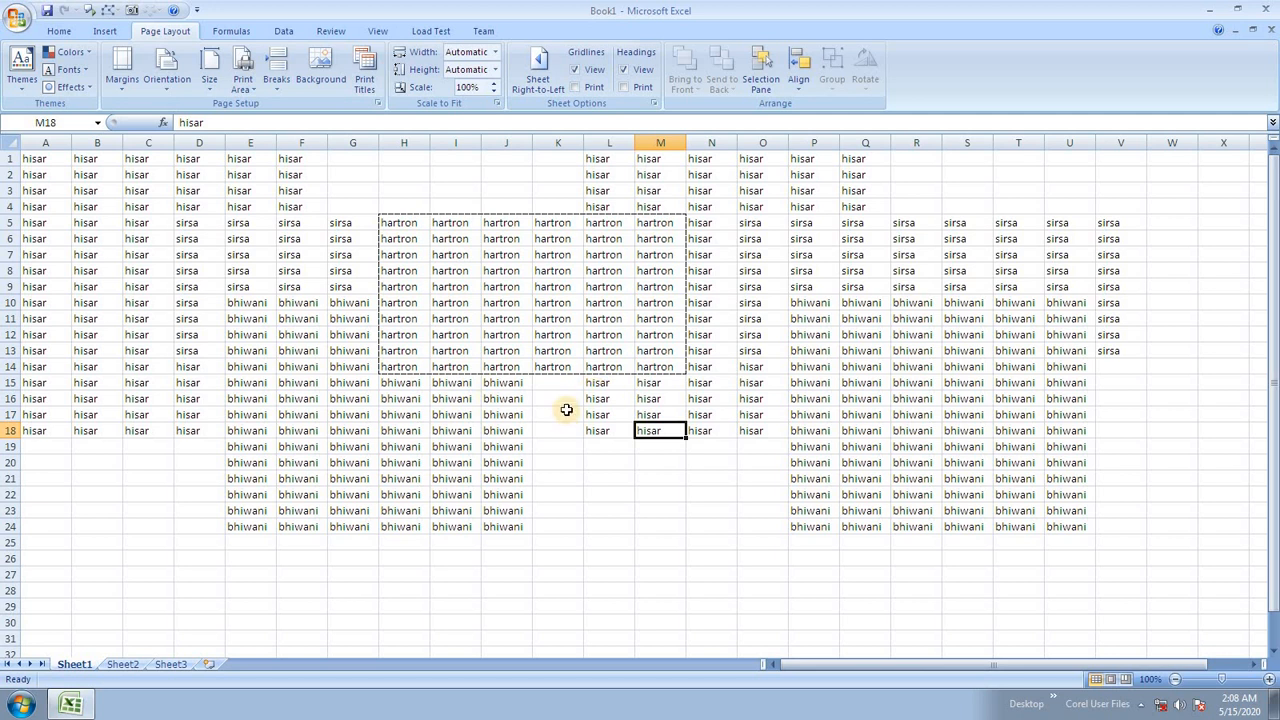
Inspect the "hartron" print area up close in Print Preview, and return to the worksheet.
key(ctrl+F2)
click(538, 300)
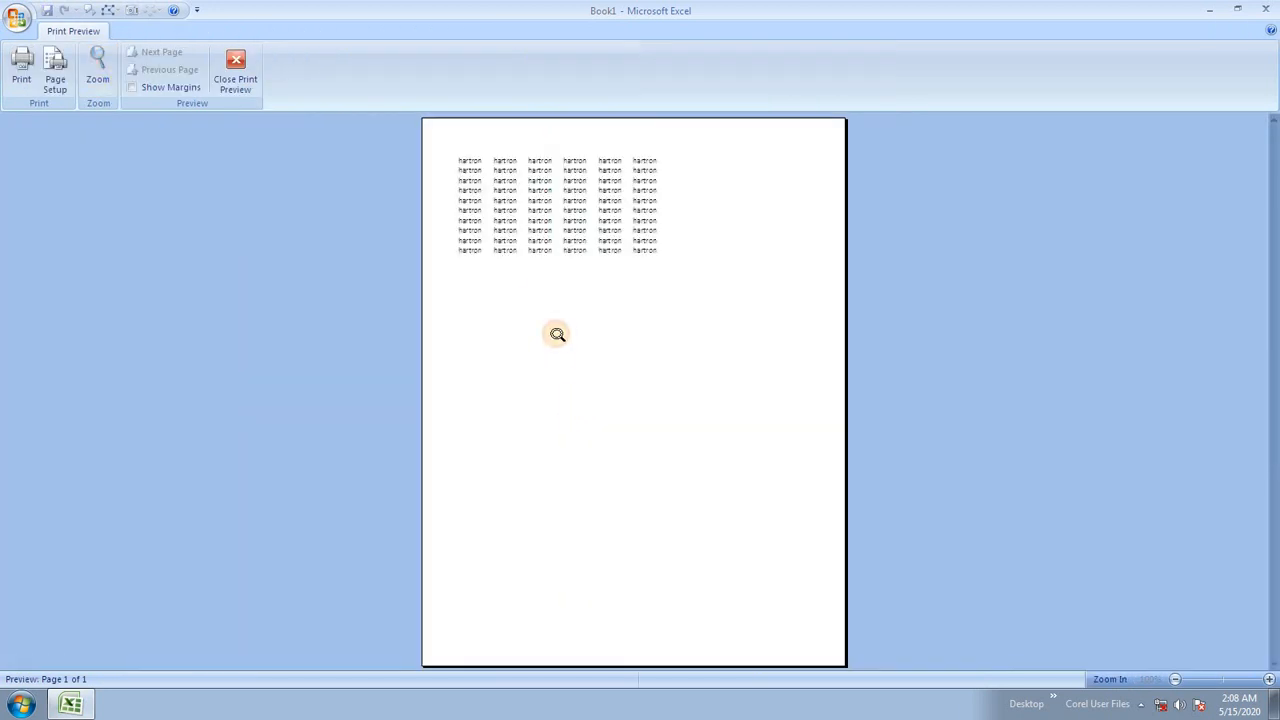
click(569, 226)
scroll(597, 286, up, 2)
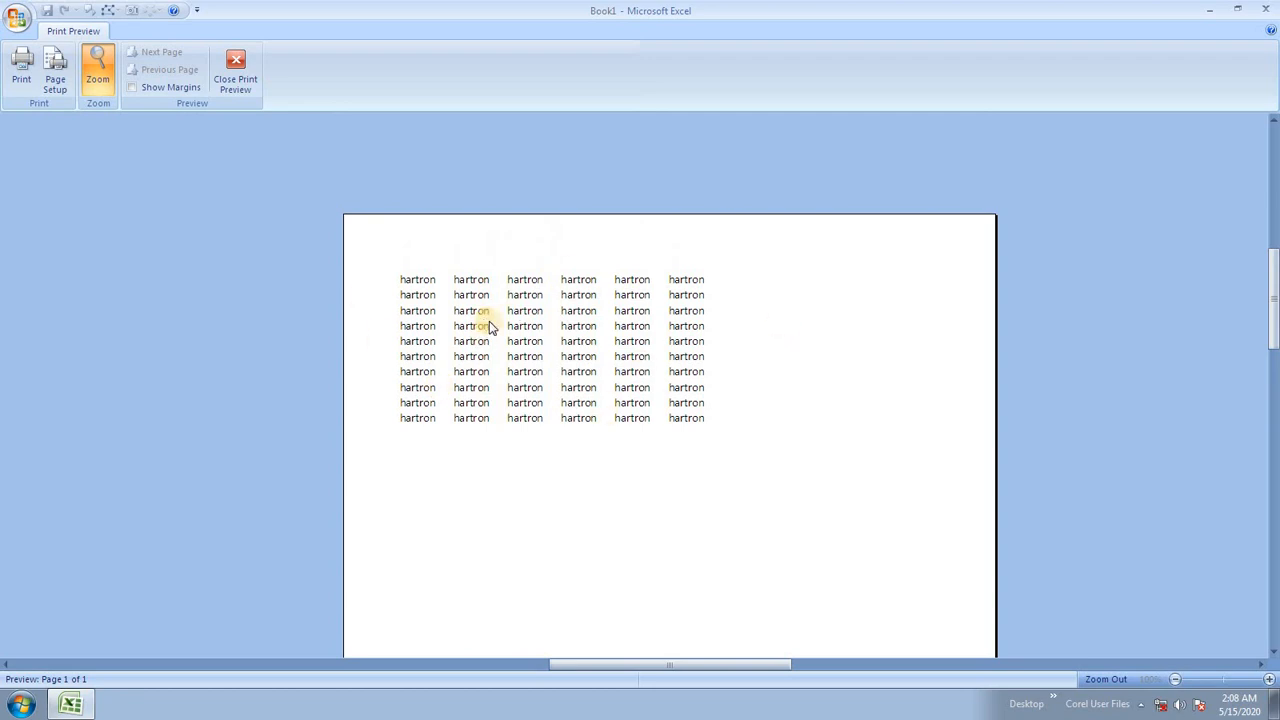
click(235, 72)
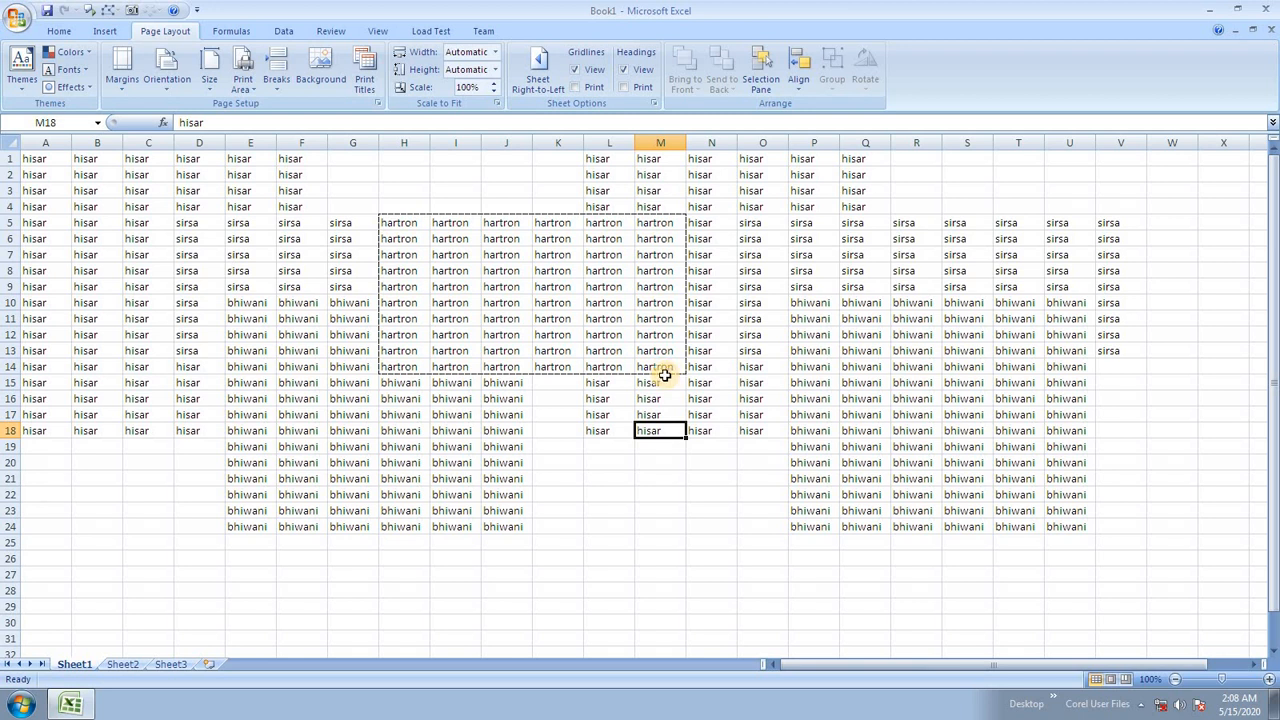
Set the "bhiwani" block P10:U24 as the print area in place of the "hartron" block.
click(812, 367)
drag(817, 302, 1071, 526)
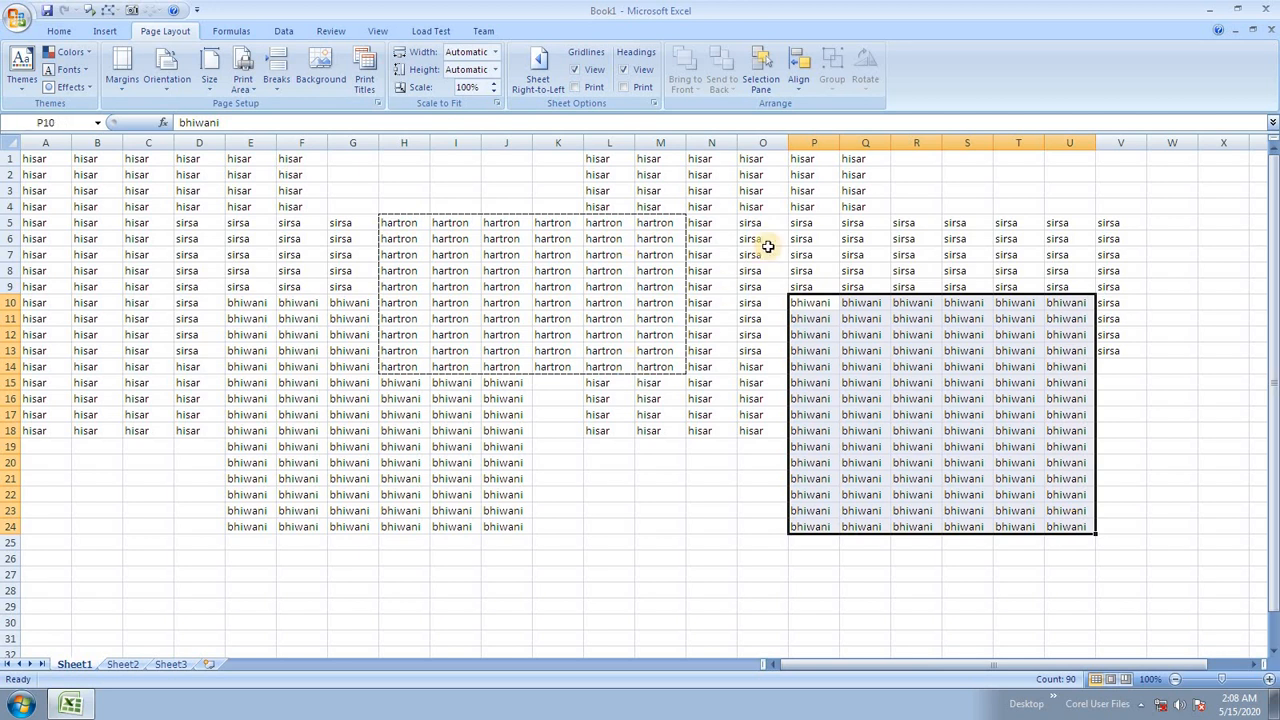
click(243, 82)
click(290, 104)
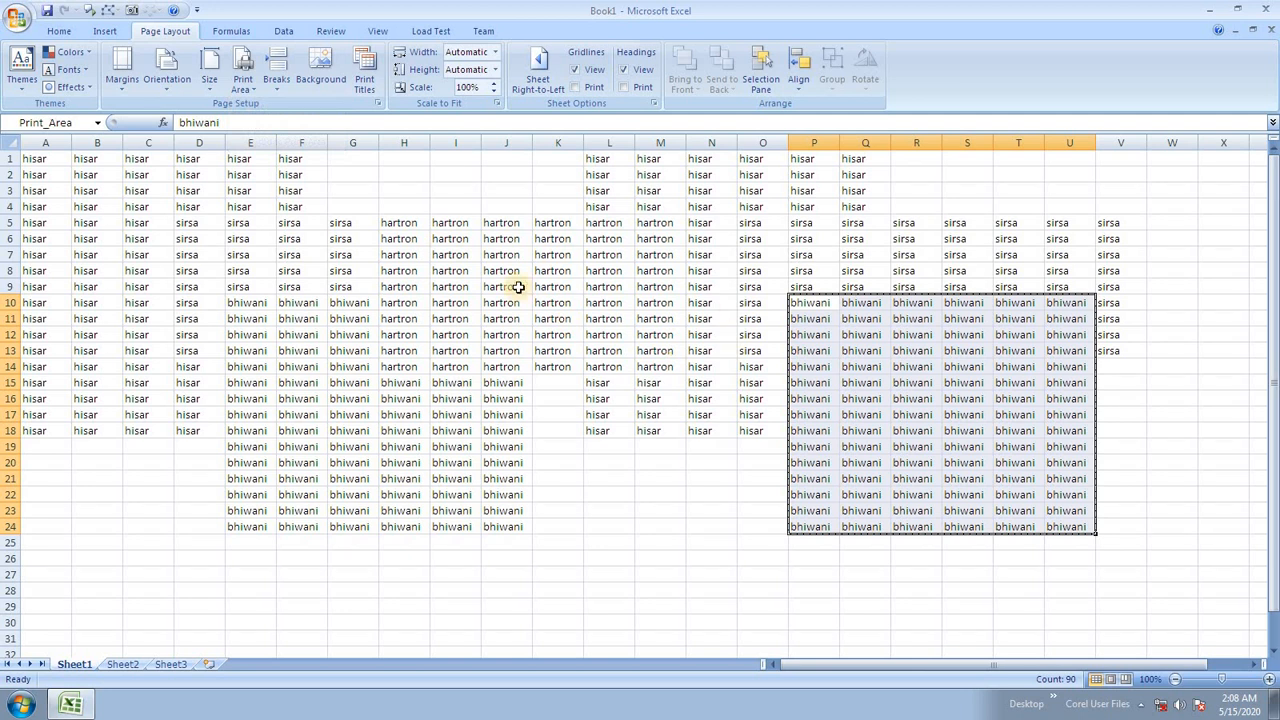
Check the "bhiwani" print area in Print Preview and close the preview.
key(ctrl+F2)
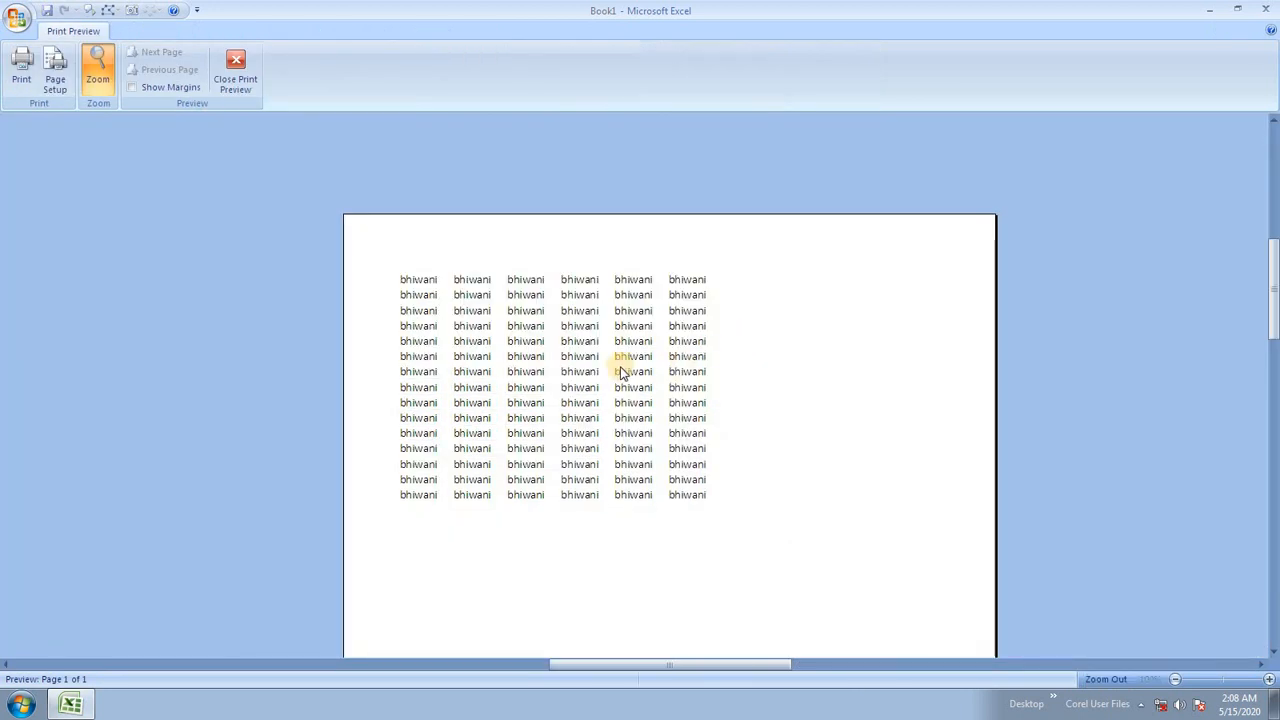
click(551, 226)
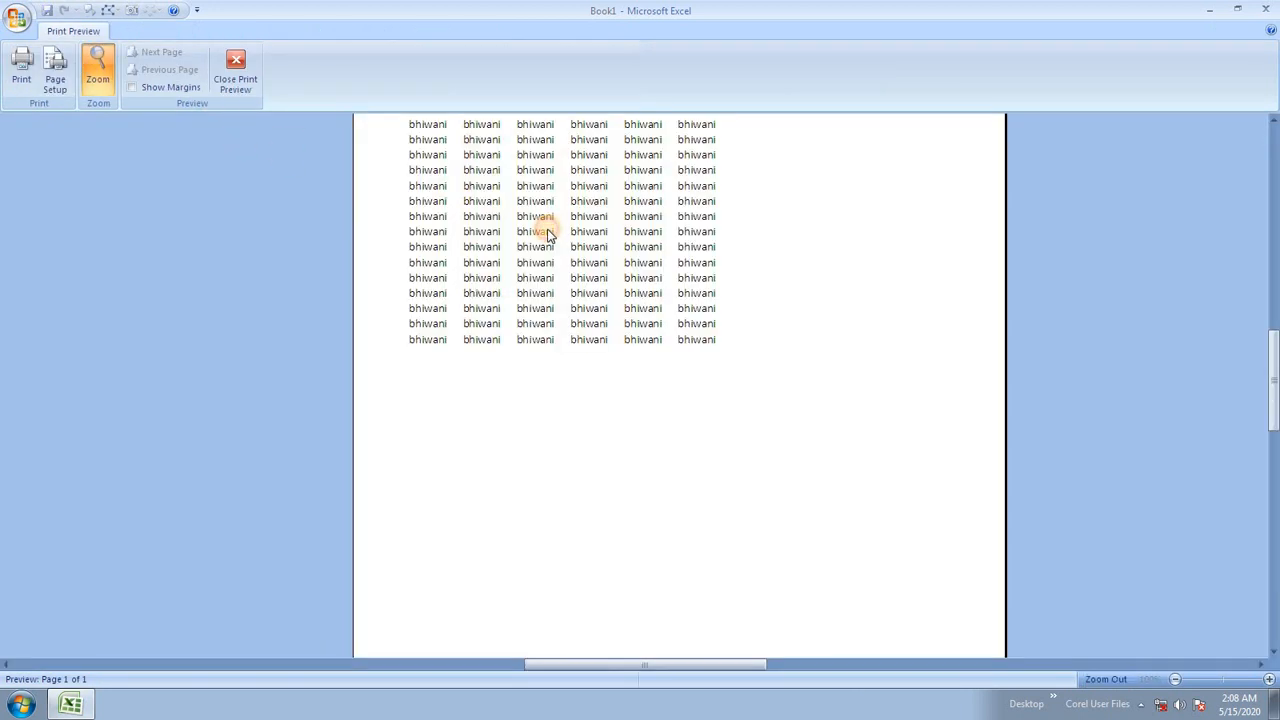
click(236, 75)
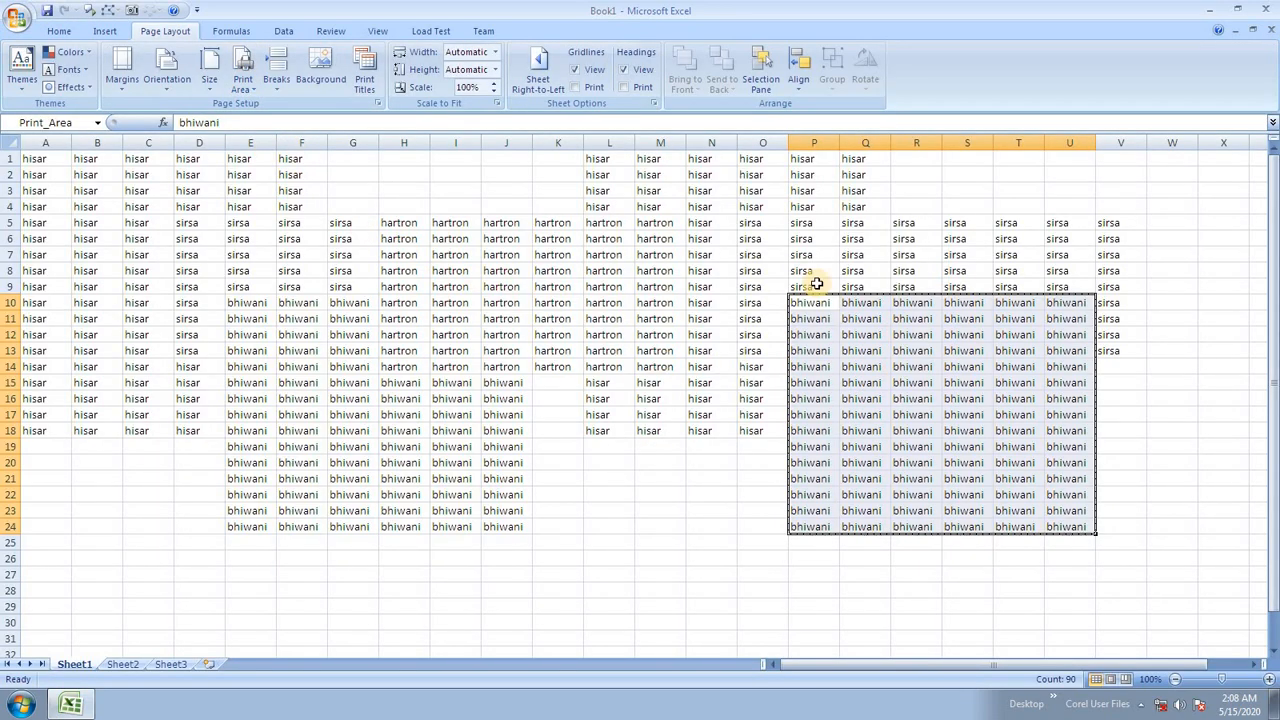
Add the "hartron" block H5:M14 to the existing print area.
drag(391, 220, 652, 372)
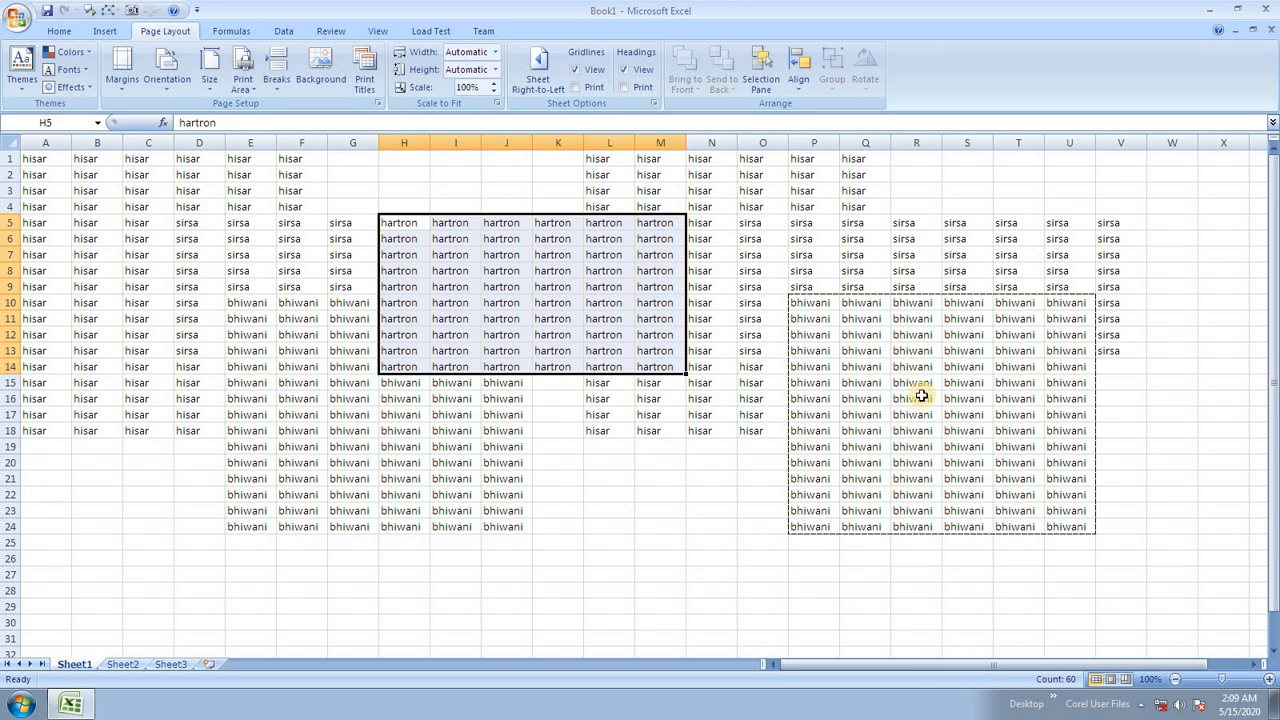
click(242, 80)
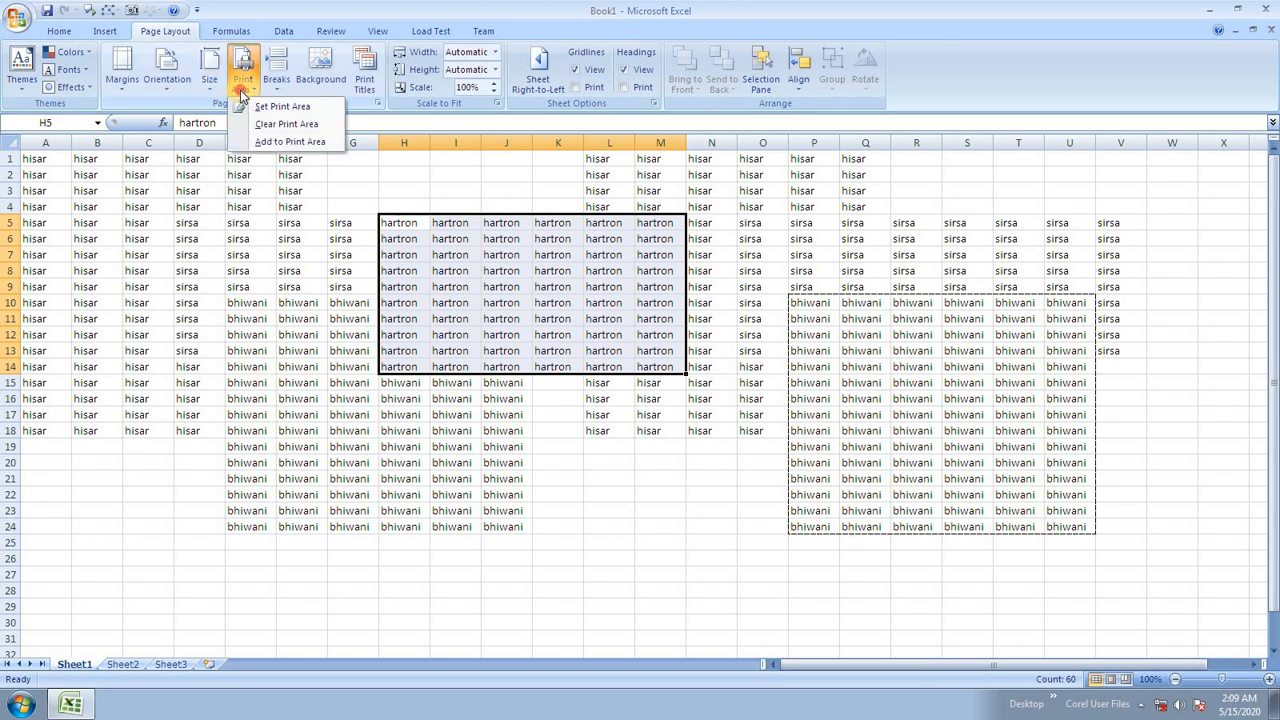
click(290, 142)
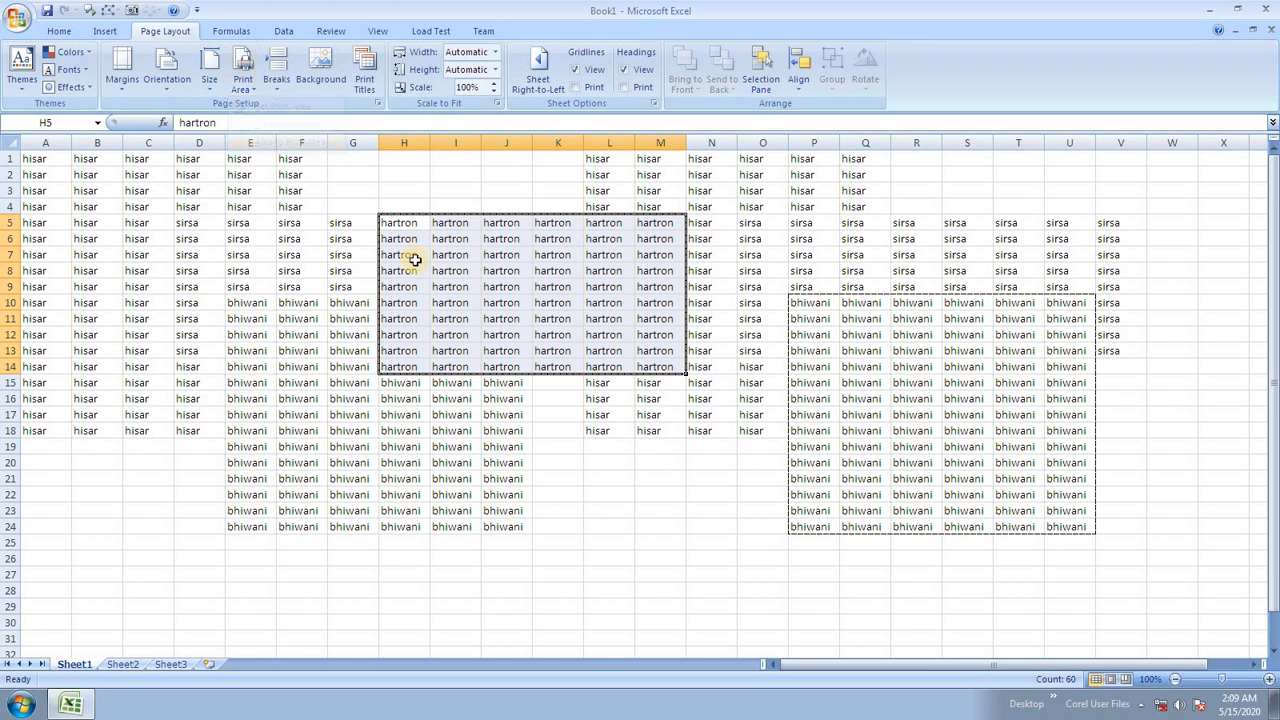
click(960, 386)
click(610, 319)
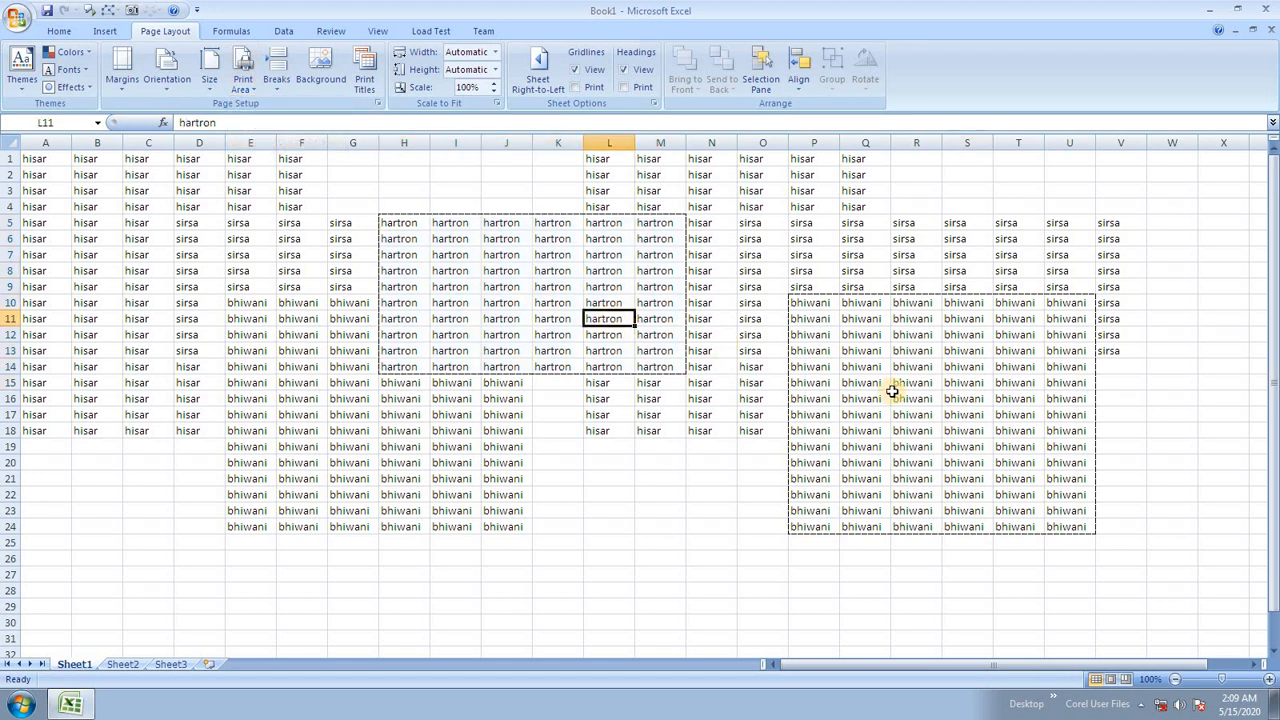
Page through the "bhiwani" and "hartron" print areas in Print Preview, and return to the worksheet.
key(ctrl+F2)
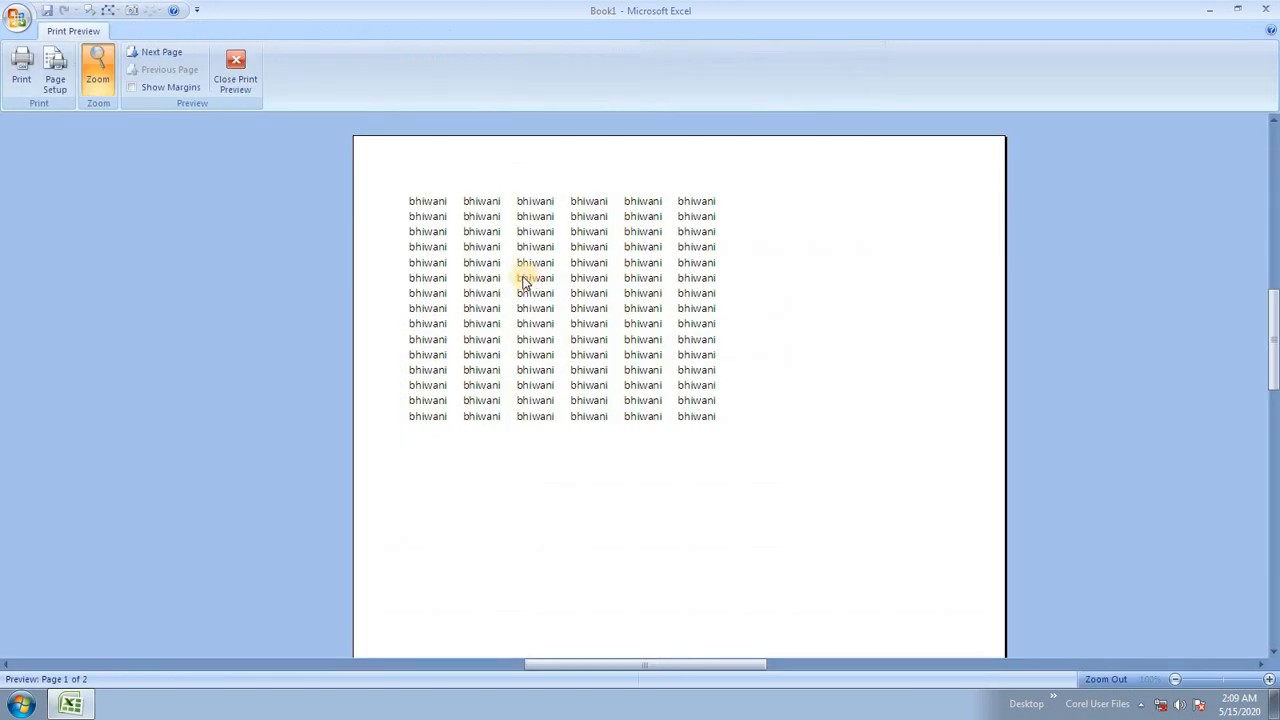
click(155, 52)
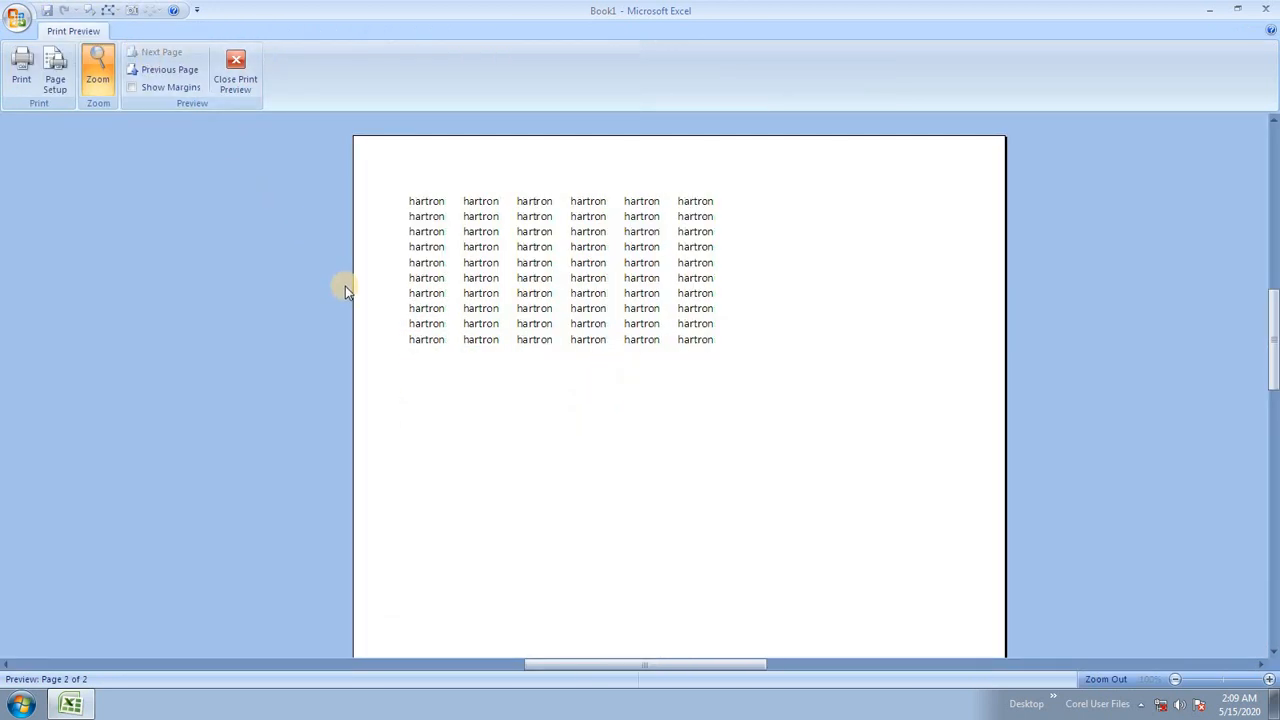
click(236, 72)
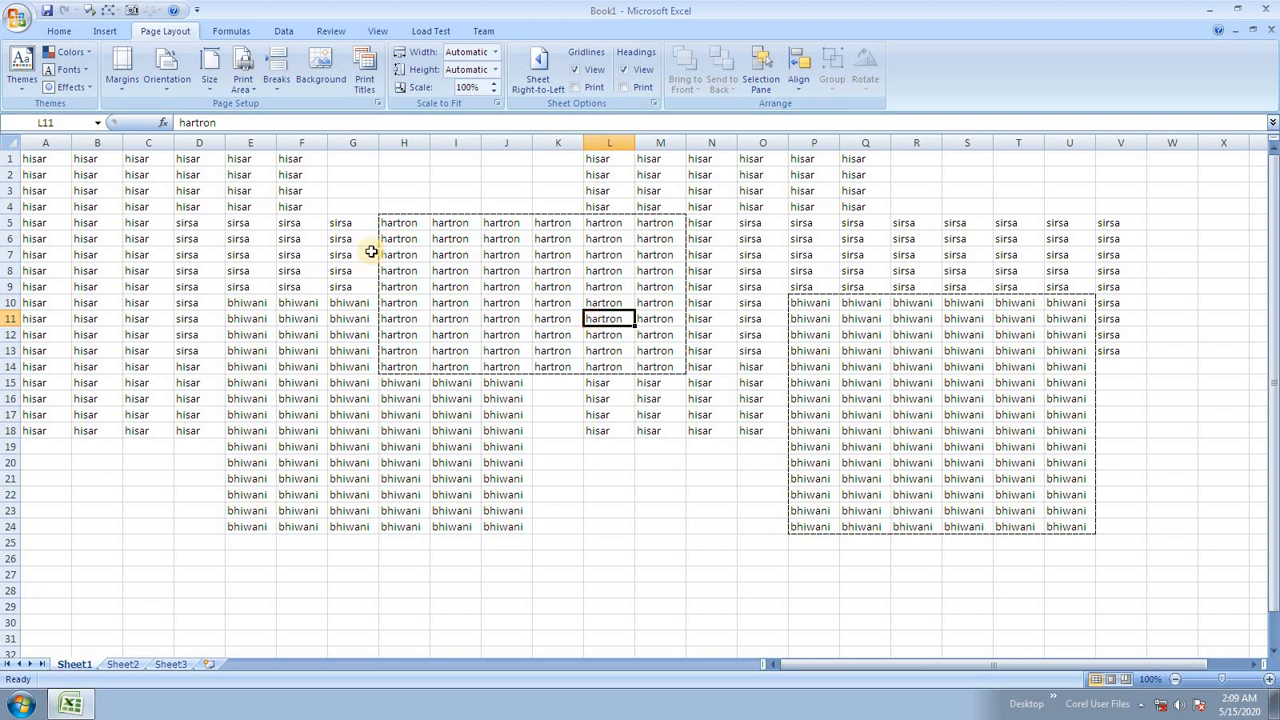
Add the range B5:F18 to the print area.
drag(100, 223, 289, 430)
click(243, 82)
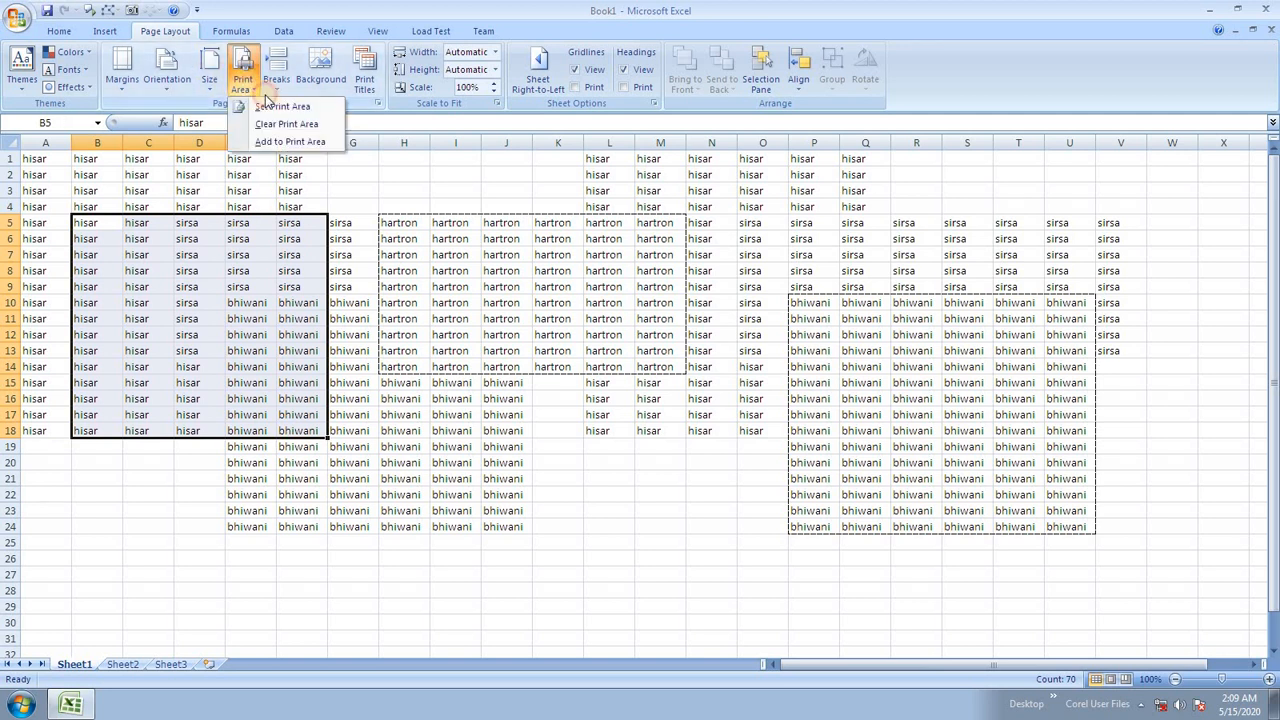
click(289, 141)
click(505, 415)
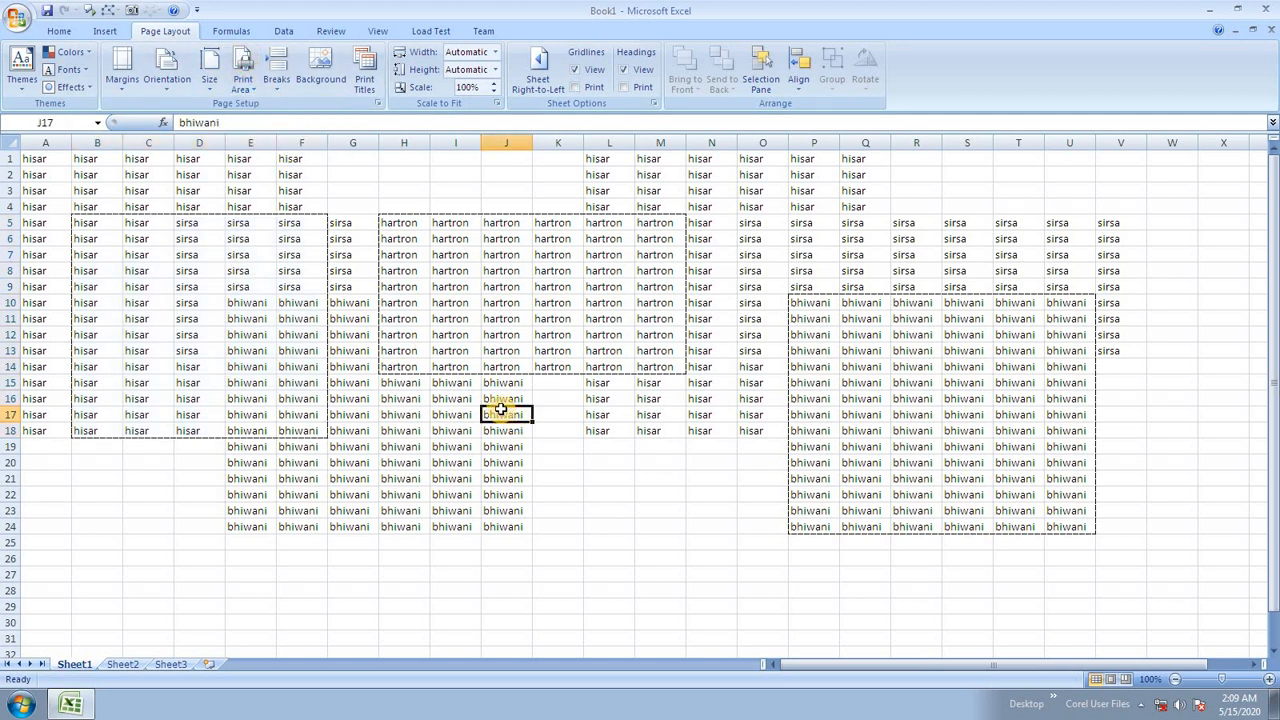
Page through Print Preview to check the print area with B5:F18 included, and close the preview.
key(ctrl+F2)
click(143, 53)
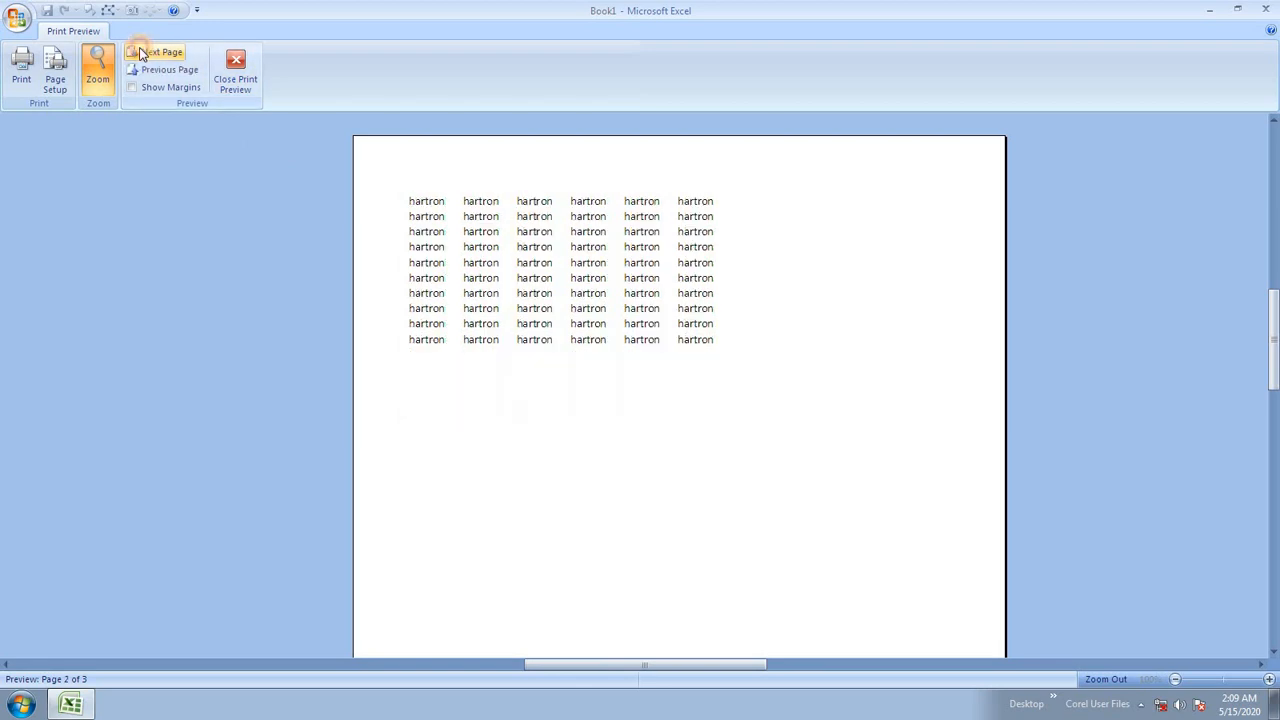
click(143, 53)
click(236, 75)
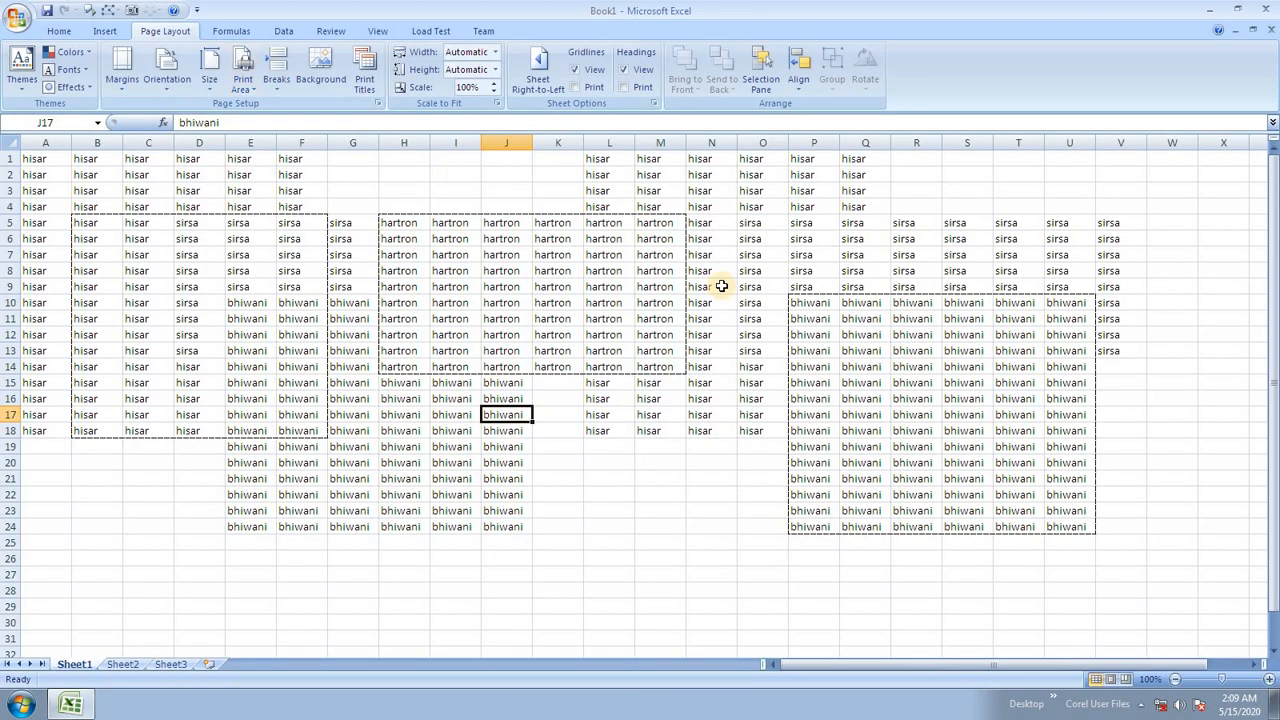
Add the range O3:S6 to the print area.
drag(762, 188, 958, 238)
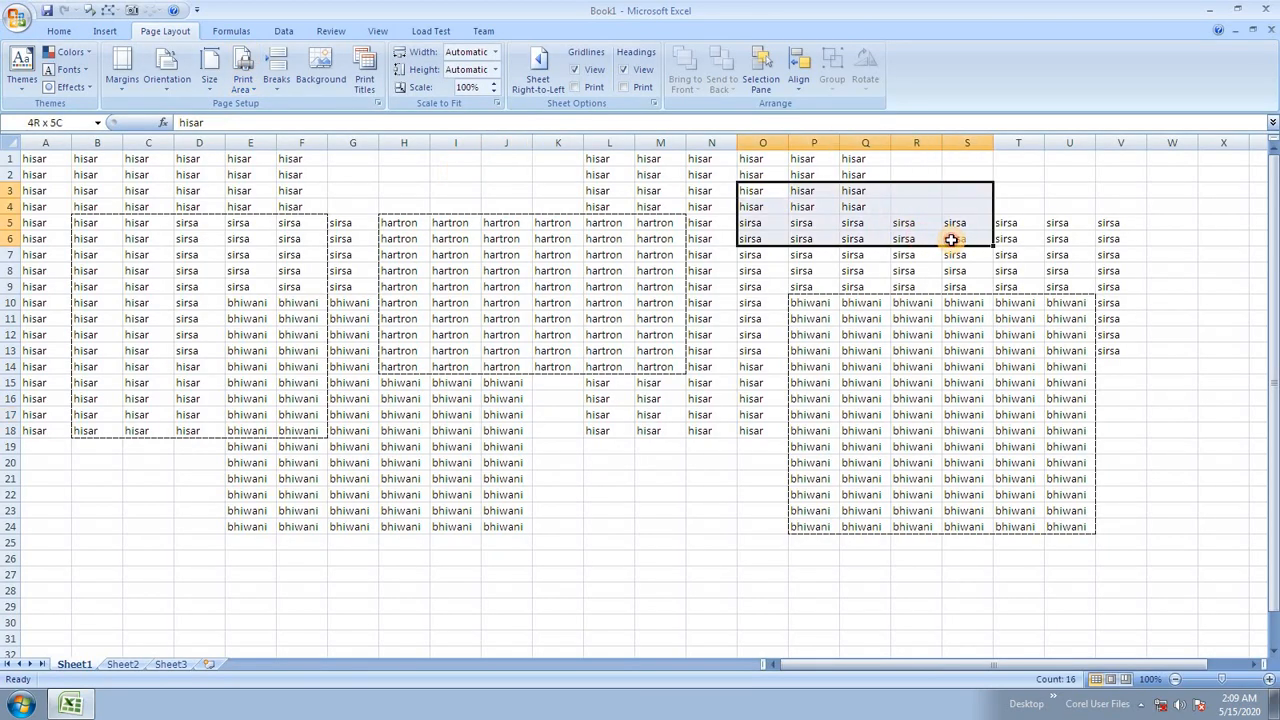
click(247, 88)
click(280, 138)
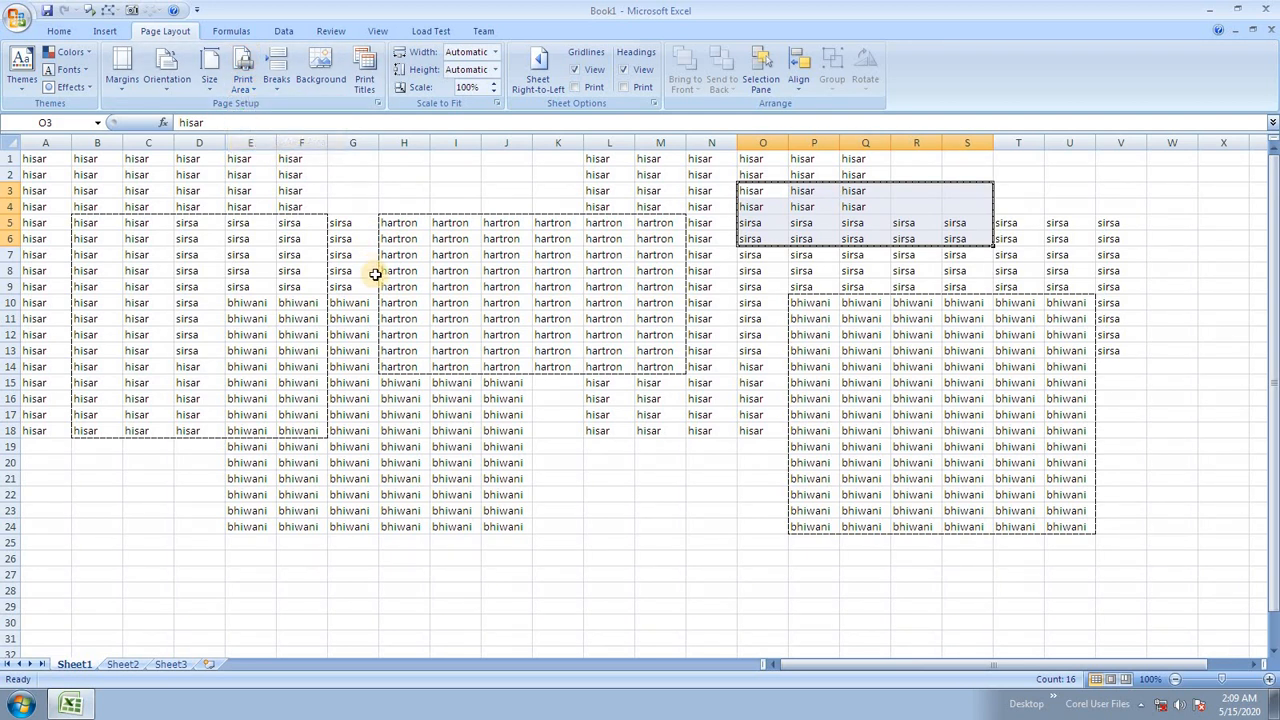
Look through the print area pages in Print Preview after adding O3:S6, and return to the worksheet.
key(ctrl+F2)
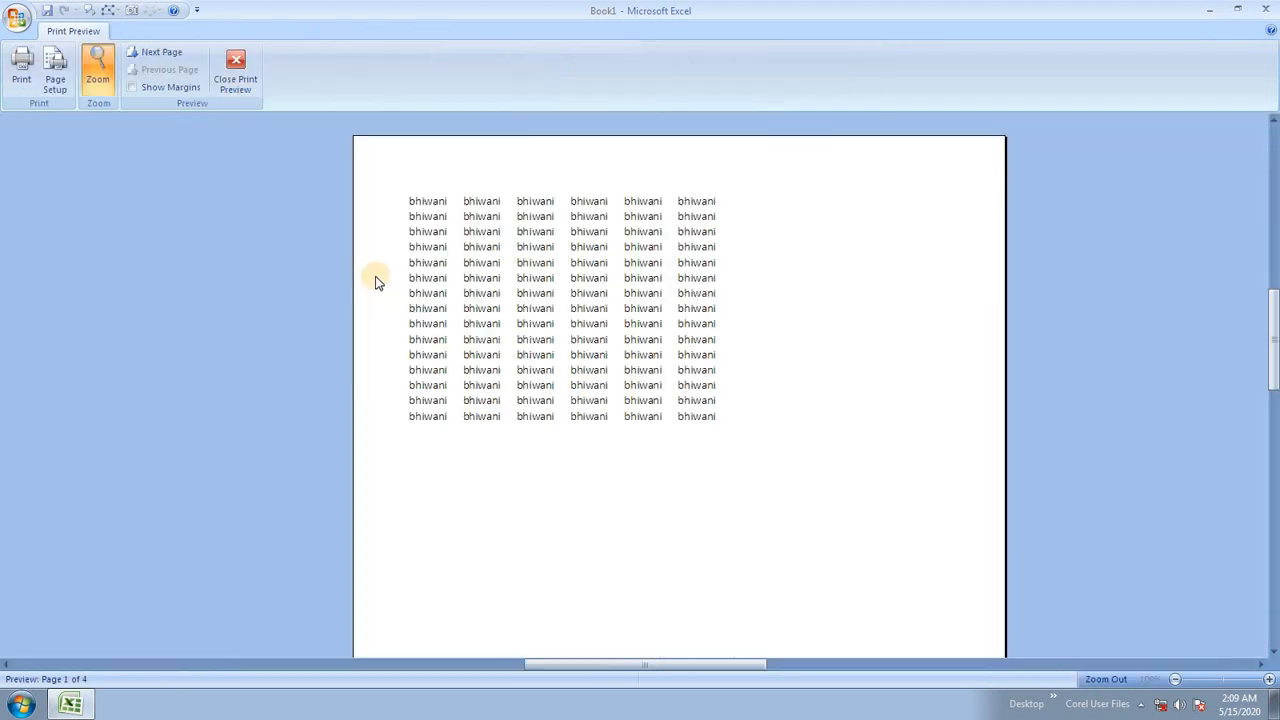
click(160, 55)
click(160, 55)
click(235, 70)
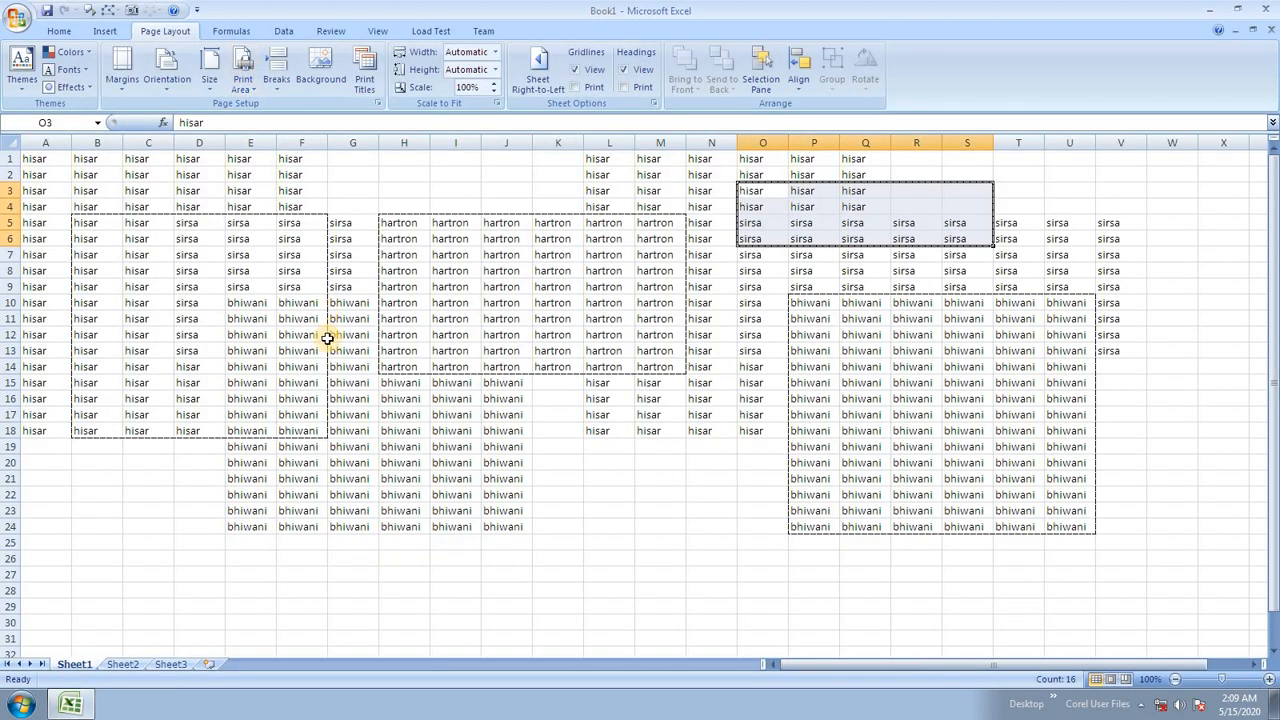
Clear all print areas from the sheet.
click(443, 418)
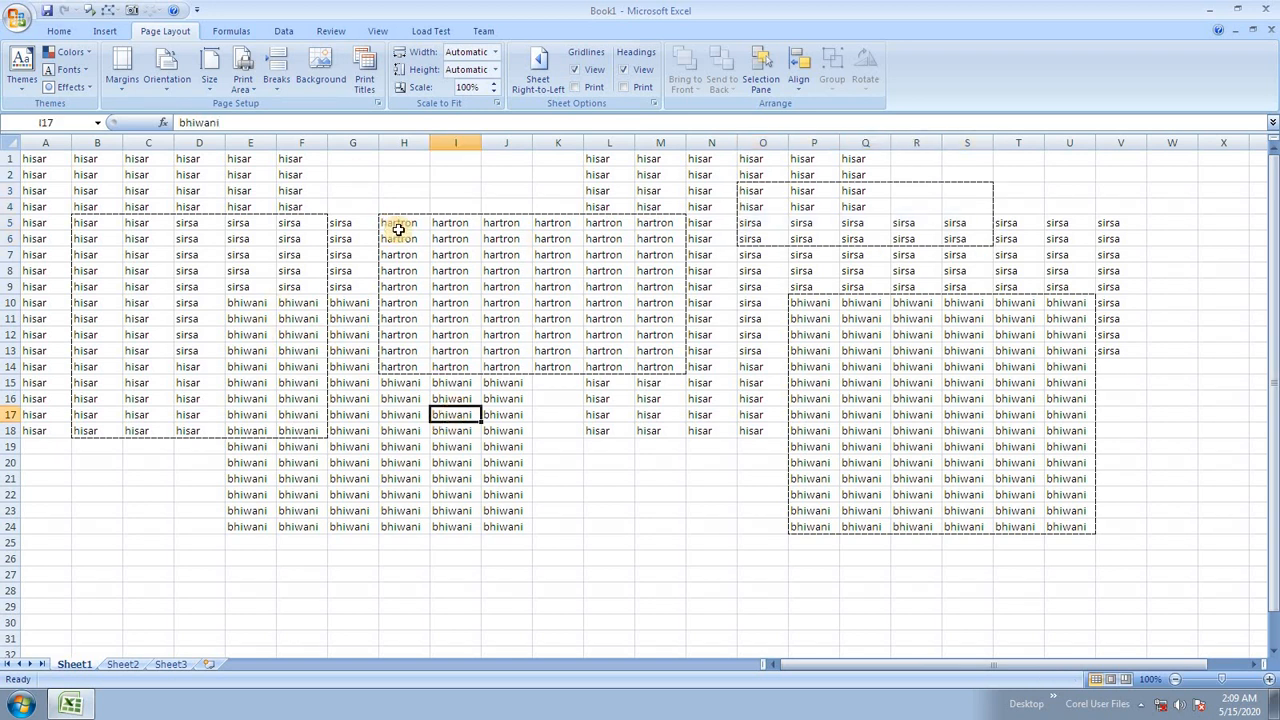
click(248, 88)
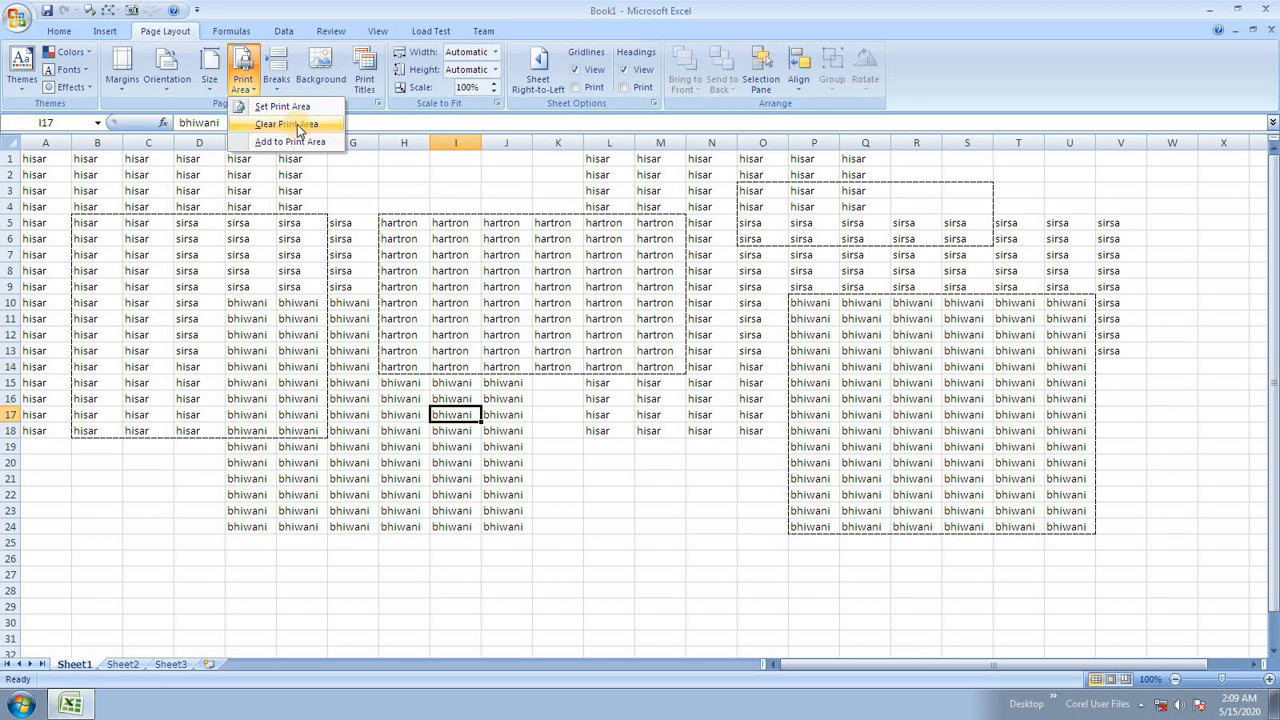
click(290, 124)
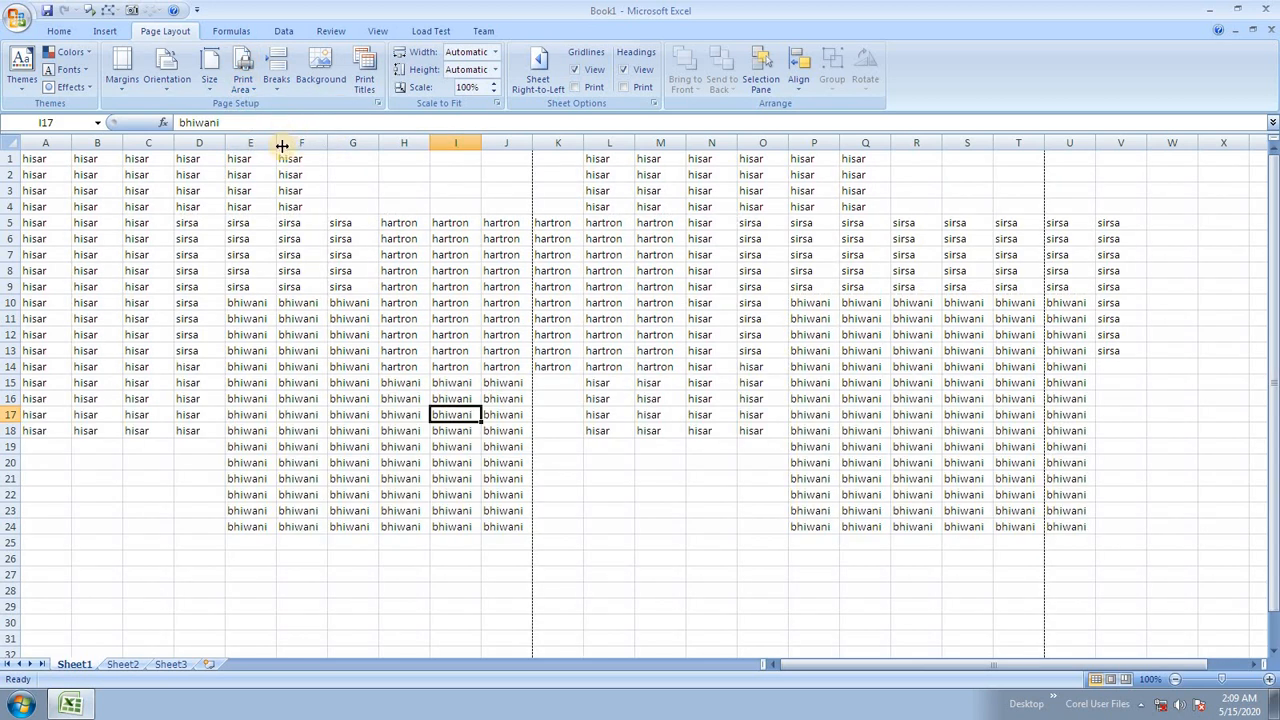
Check in Print Preview how the whole sheet prints without a print area, and close the preview.
key(ctrl+F2)
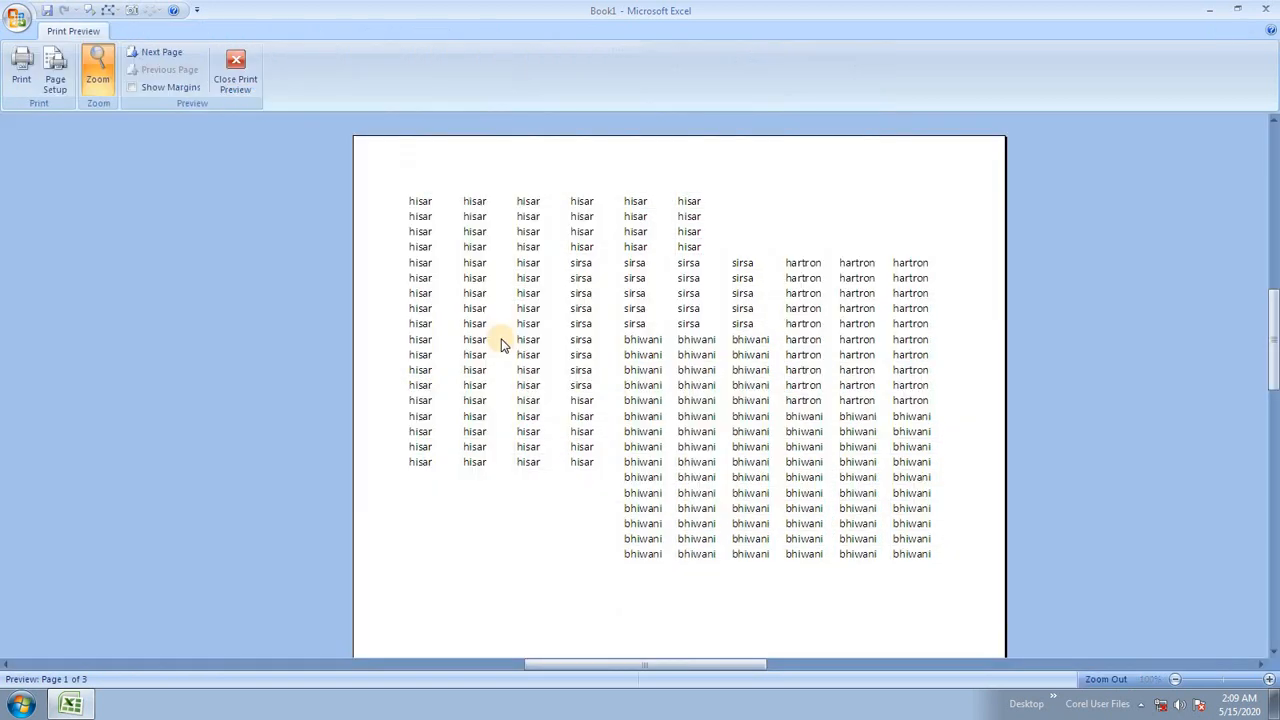
click(174, 62)
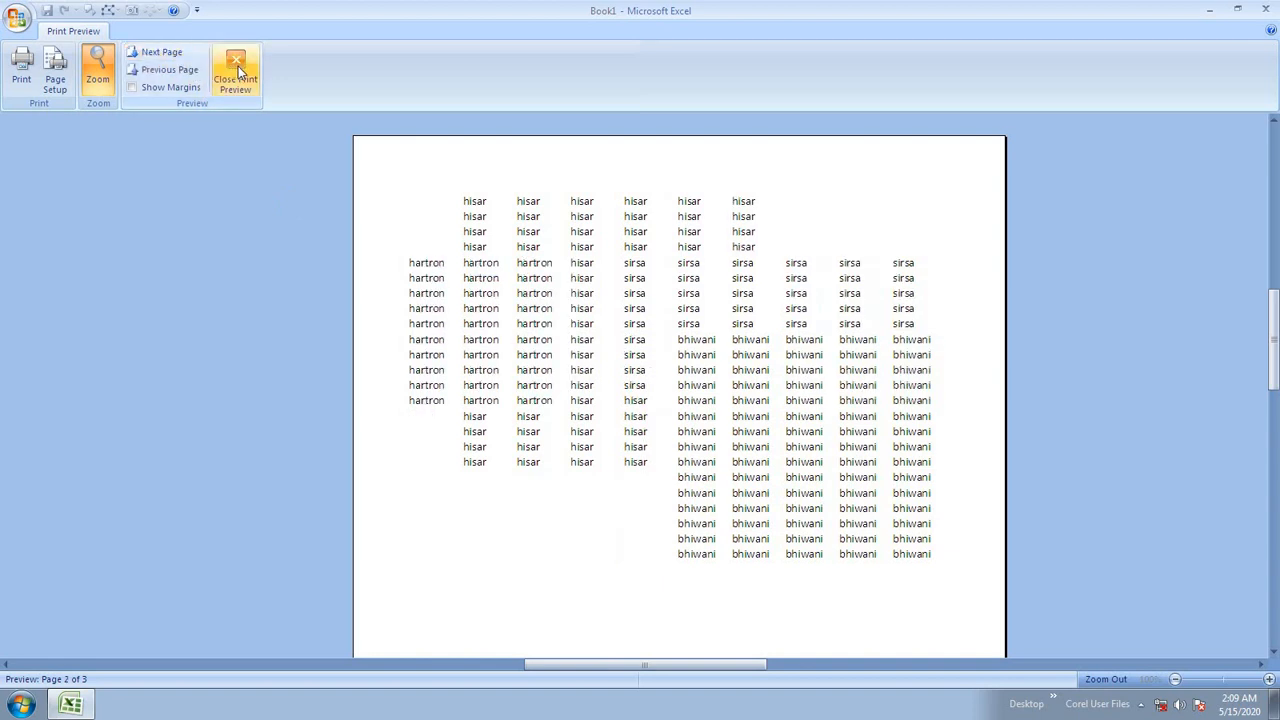
click(236, 72)
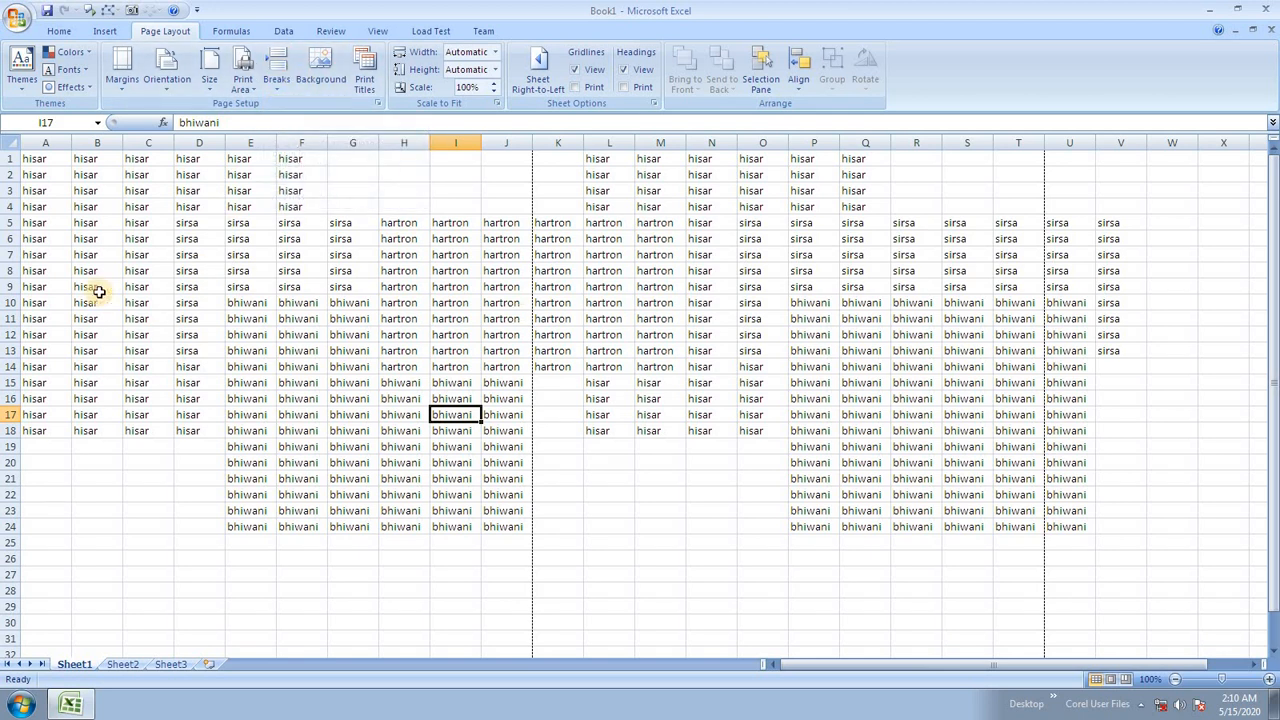
Delete the contents of columns U and V, beyond the second page break.
drag(46, 165, 72, 432)
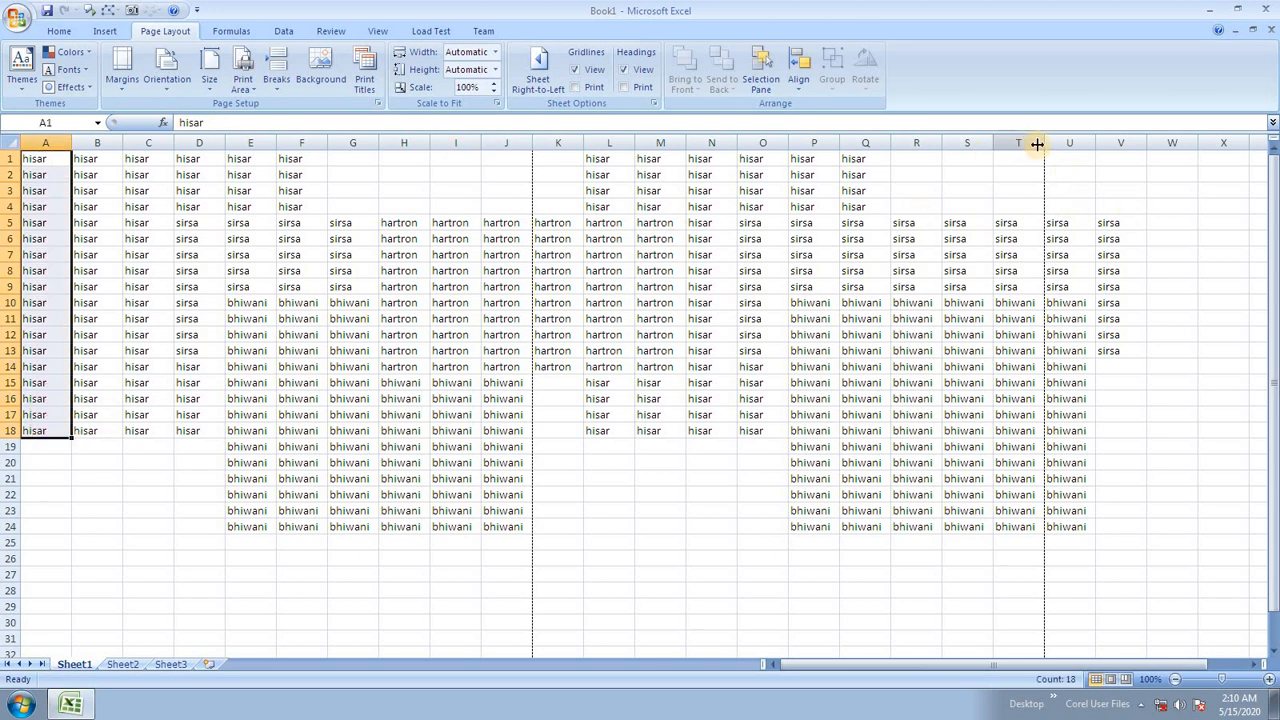
drag(1063, 135, 1109, 134)
key(Delete)
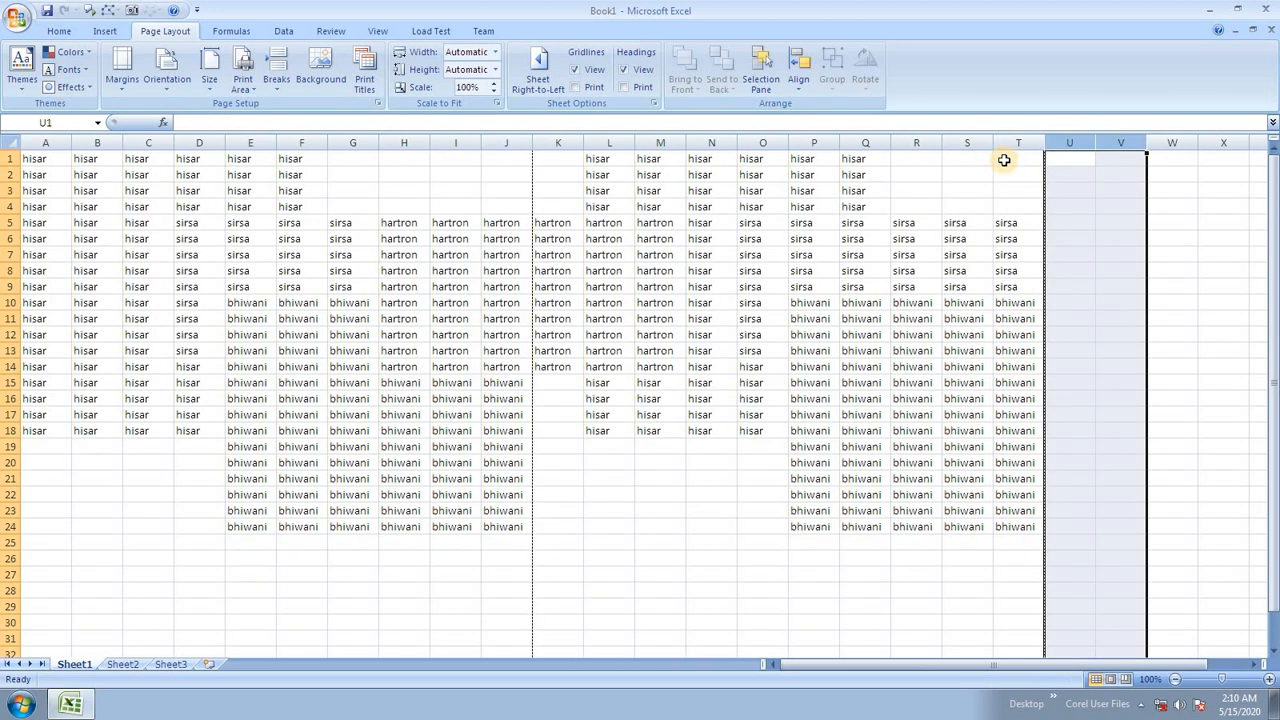
click(178, 286)
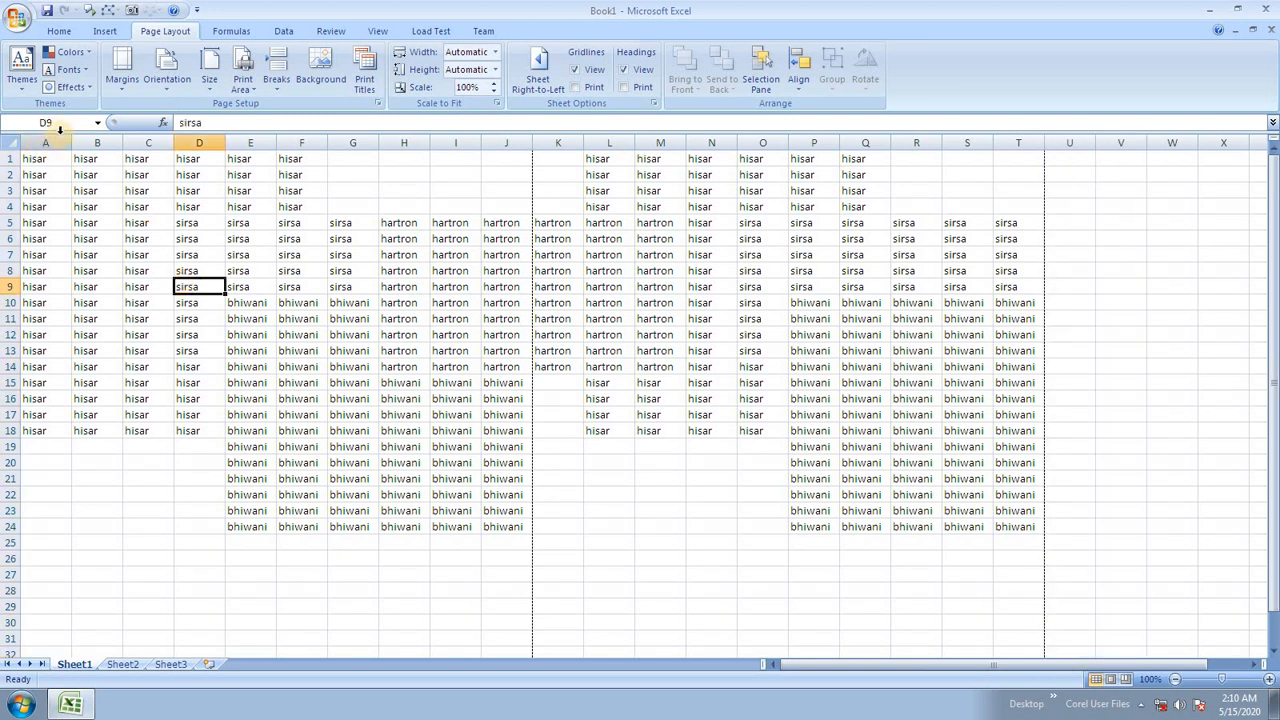
Clear the contents of column A and enter 1 in A1 and 2 in A2.
click(45, 143)
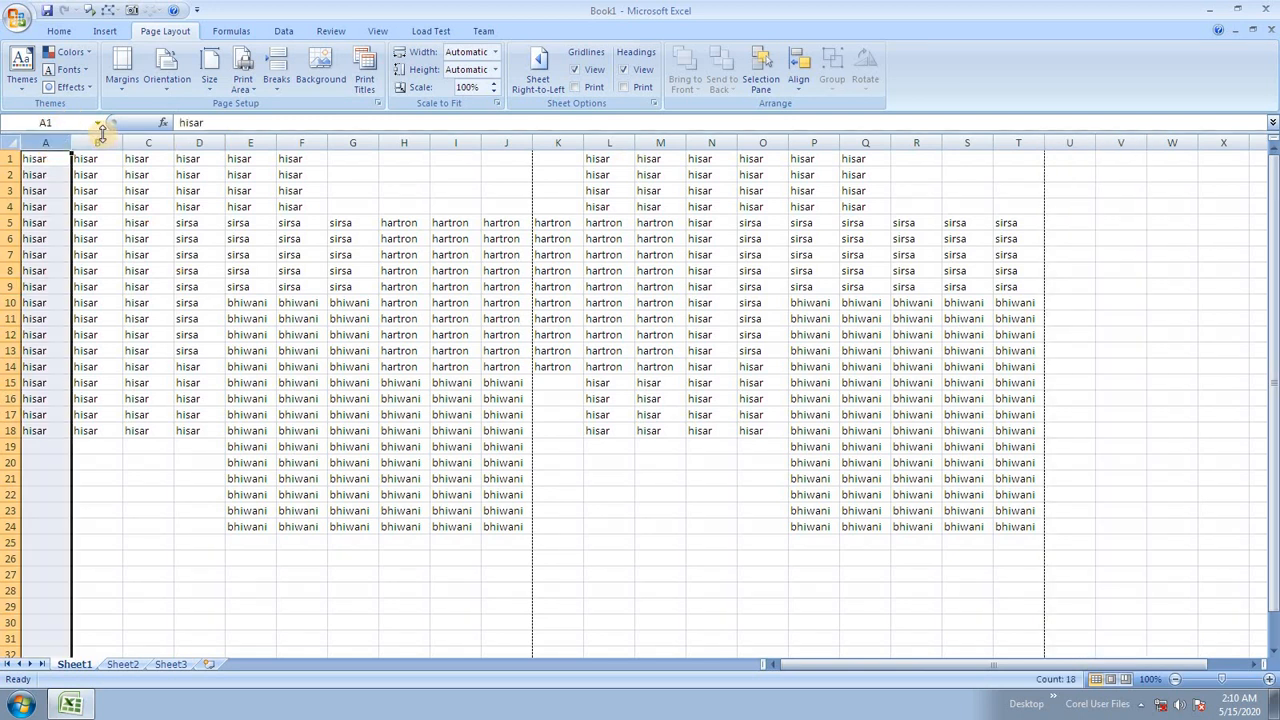
key(Delete)
click(52, 158)
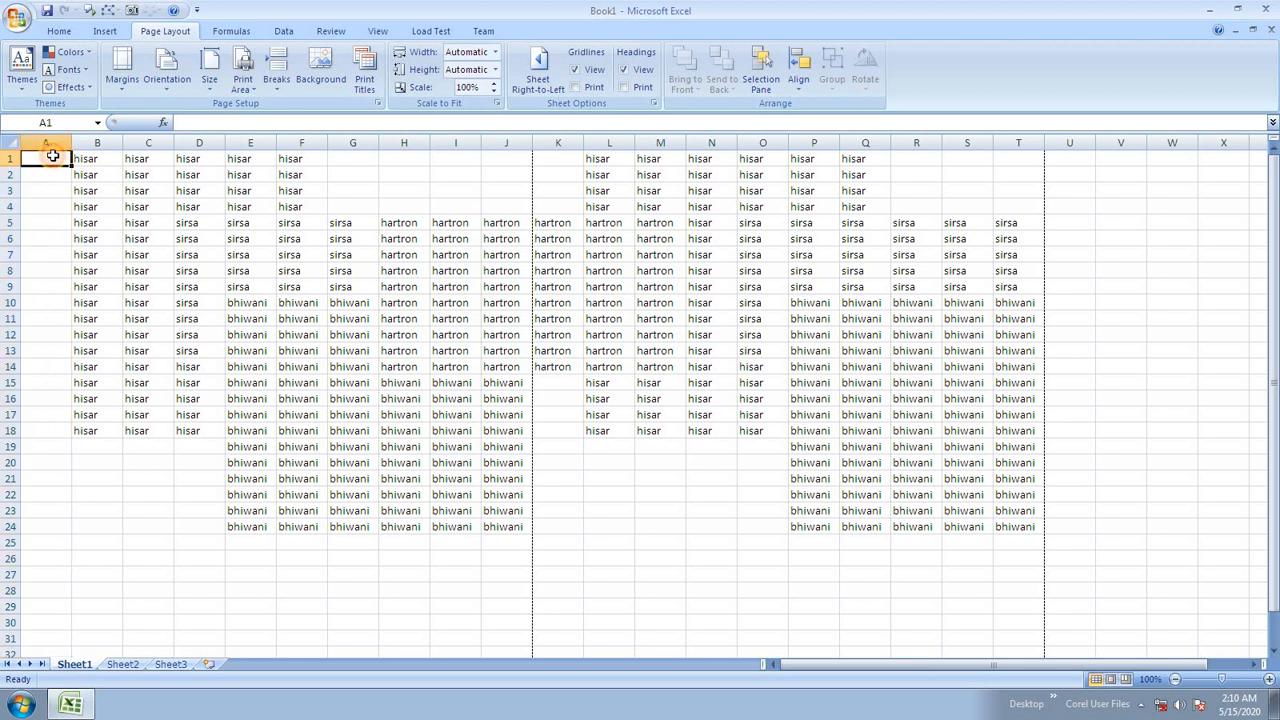
text(1)
key(Return)
text(2)
key(Return)
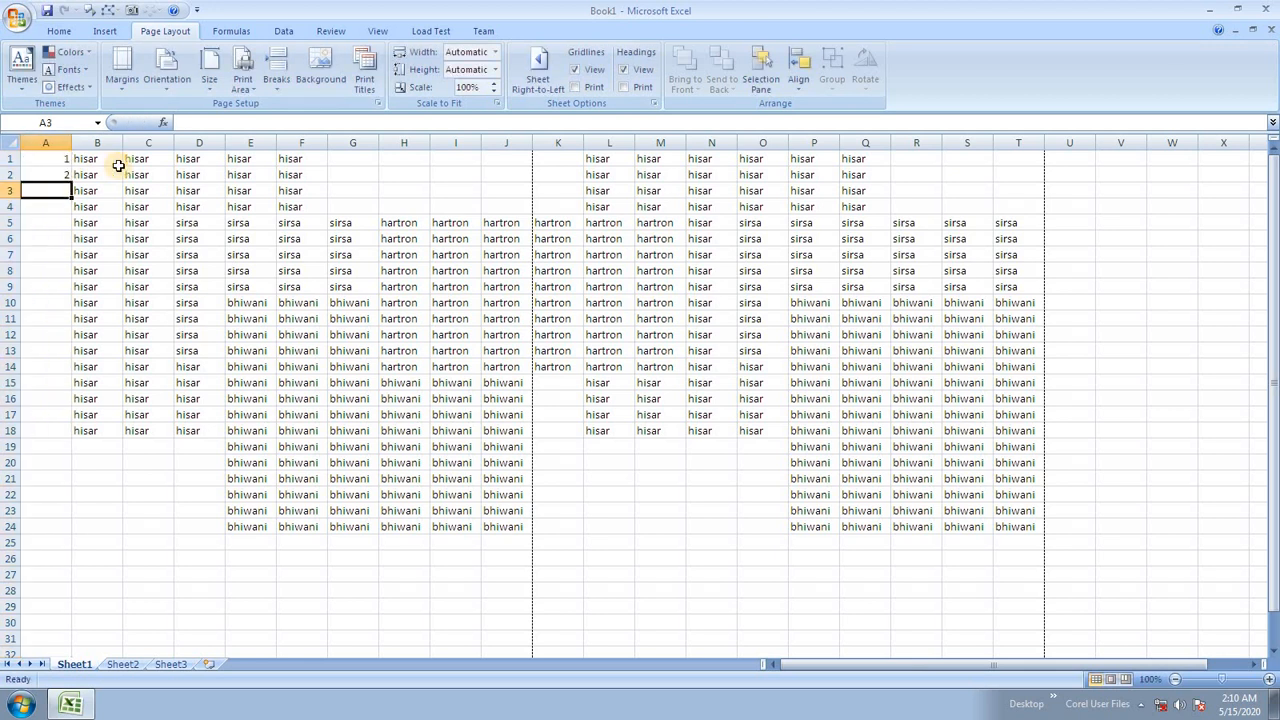
Extend the number series in column A down to 24 in row 24.
drag(52, 160, 94, 531)
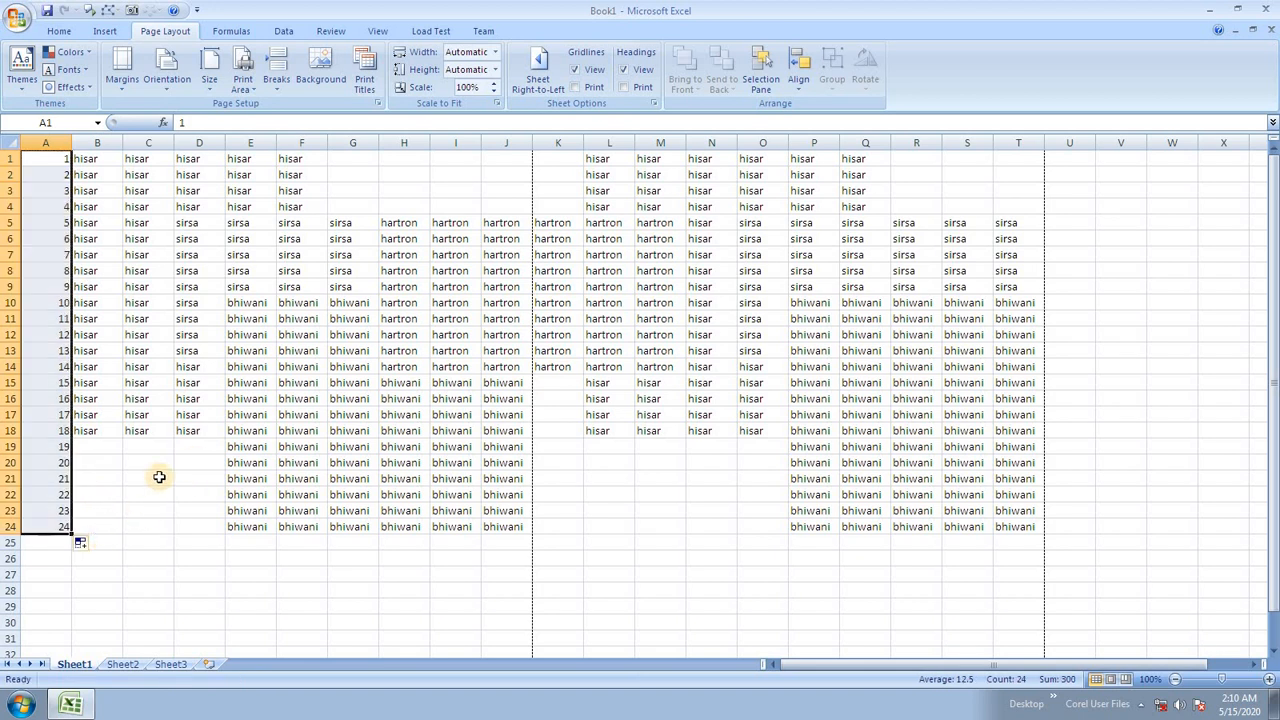
click(207, 366)
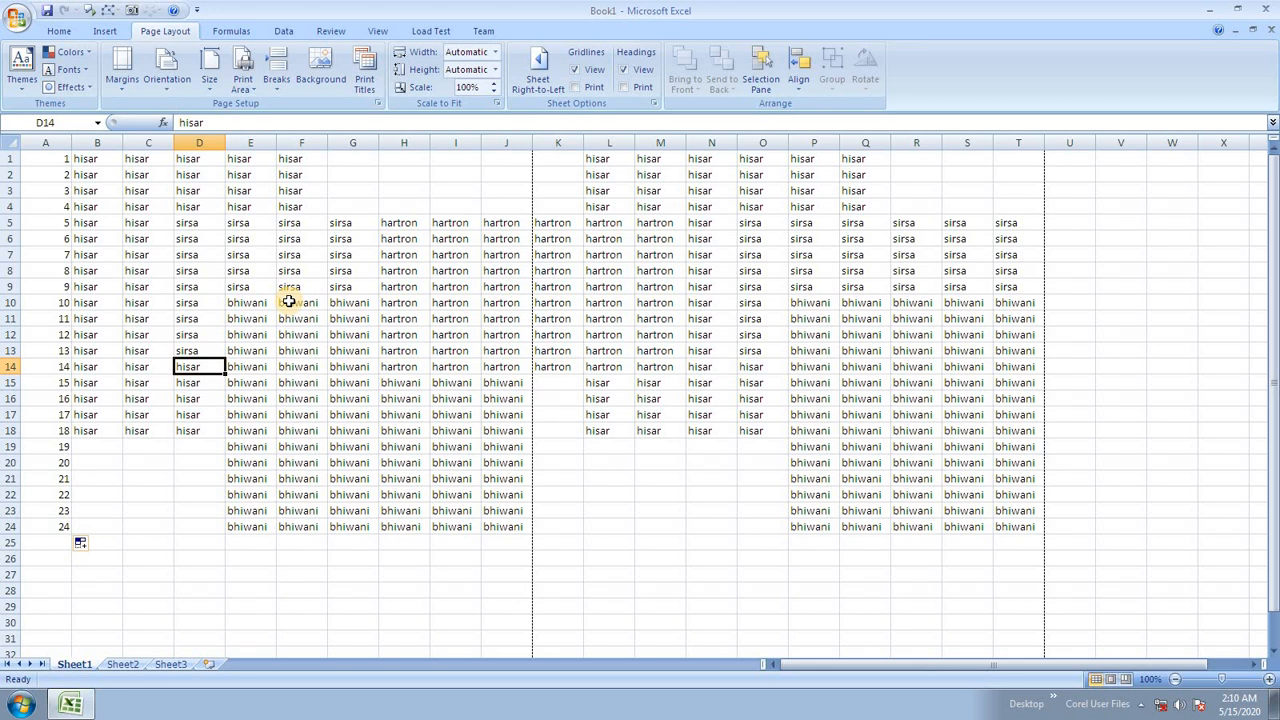
click(68, 319)
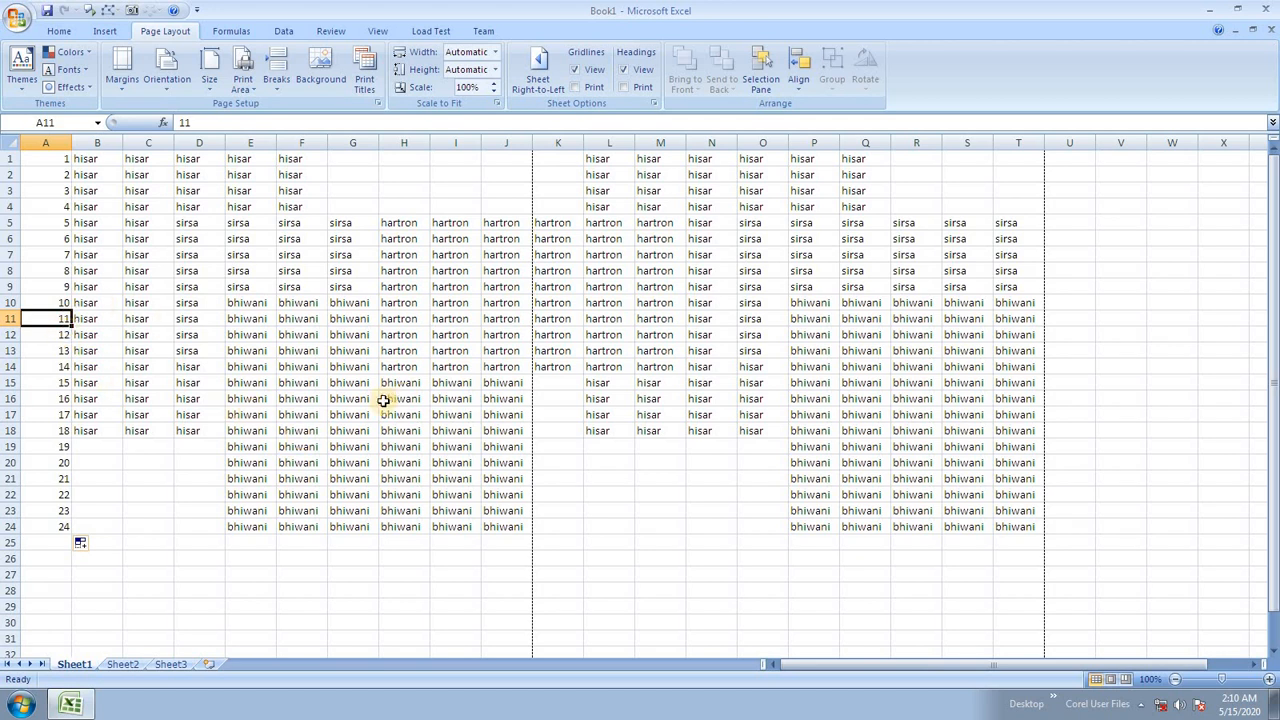
Delete the contents of K1:T26, the data between the two vertical page breaks.
drag(560, 160, 1046, 560)
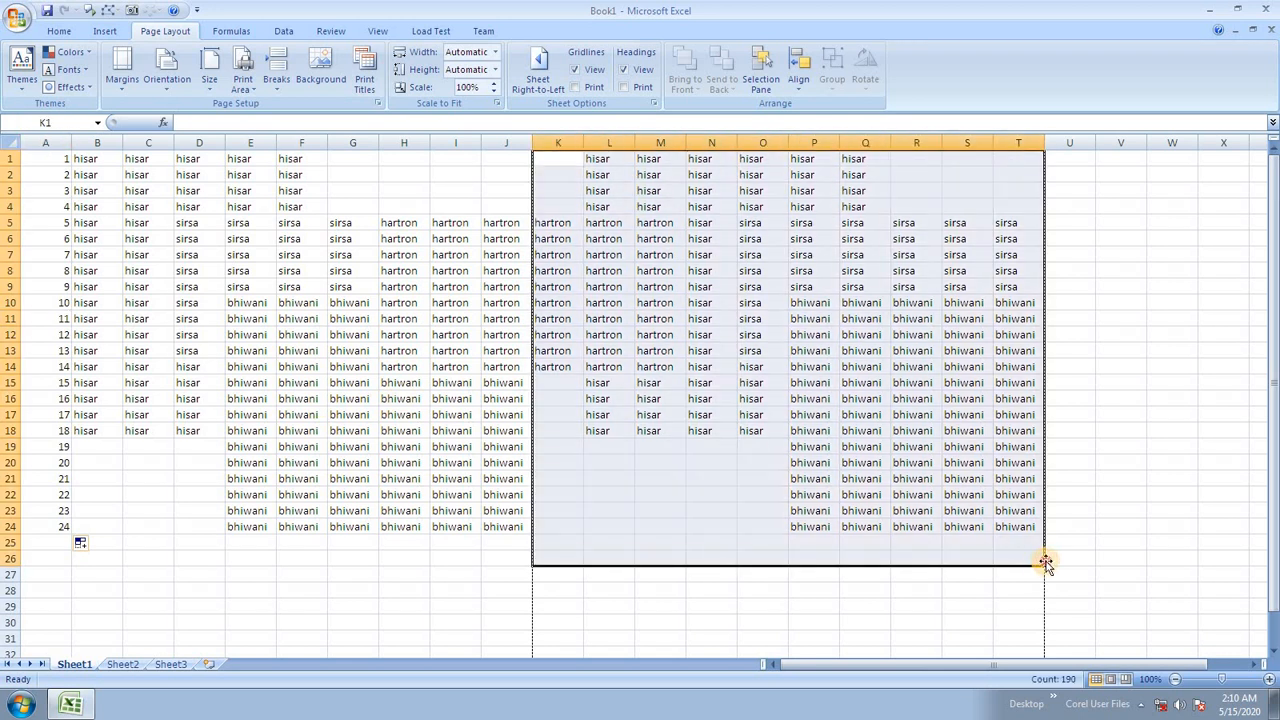
key(Delete)
click(64, 315)
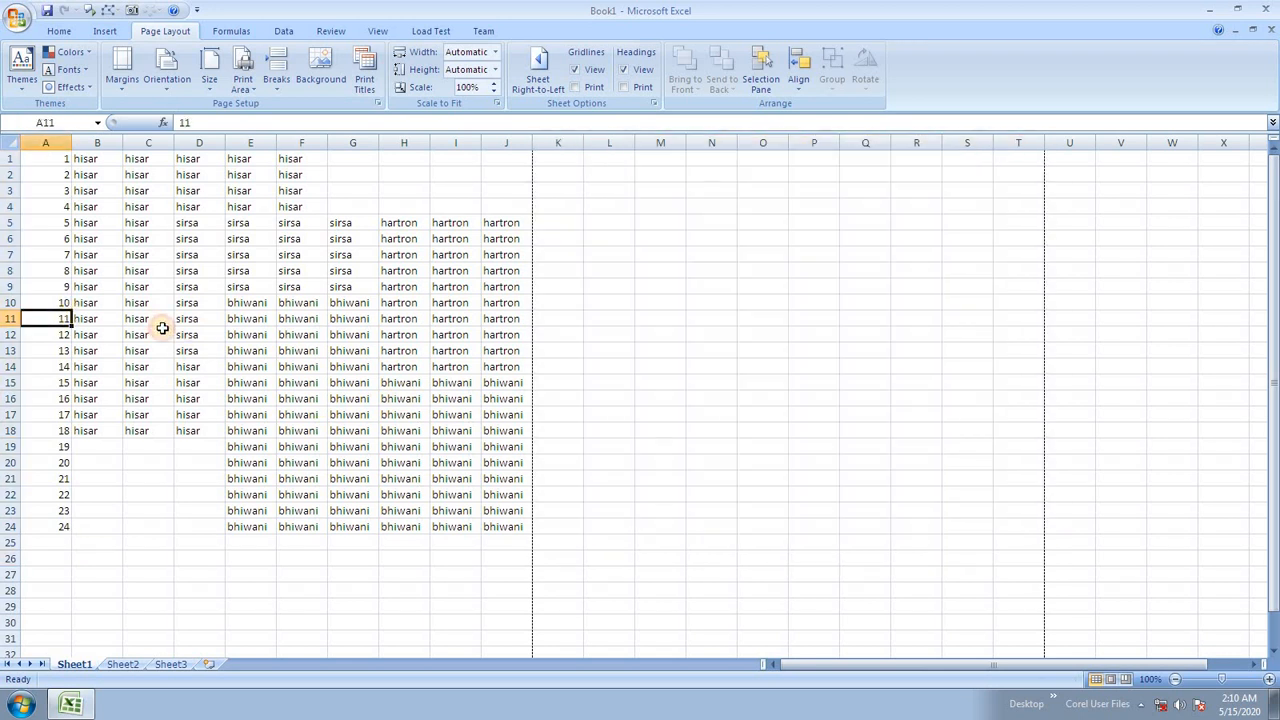
Check in Print Preview, zoomed in, how the remaining data prints, and close the preview.
key(ctrl+F2)
click(560, 395)
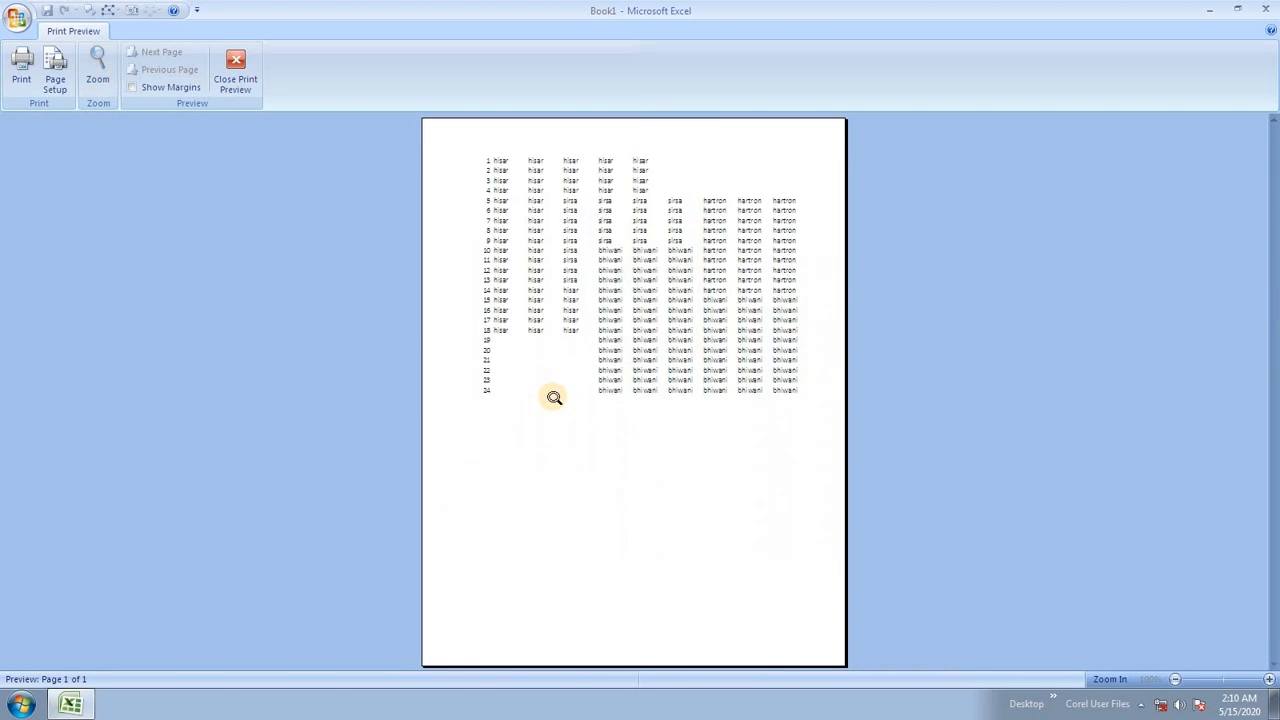
click(553, 398)
scroll(560, 398, up, 3)
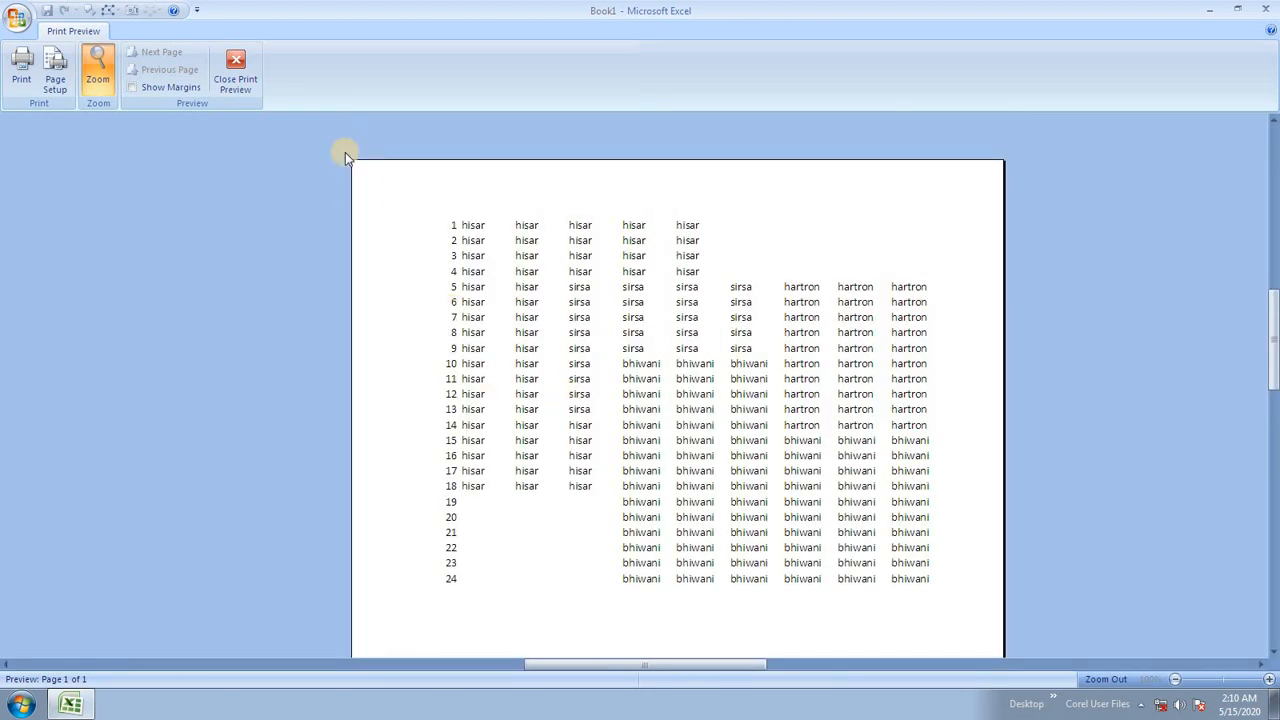
click(240, 70)
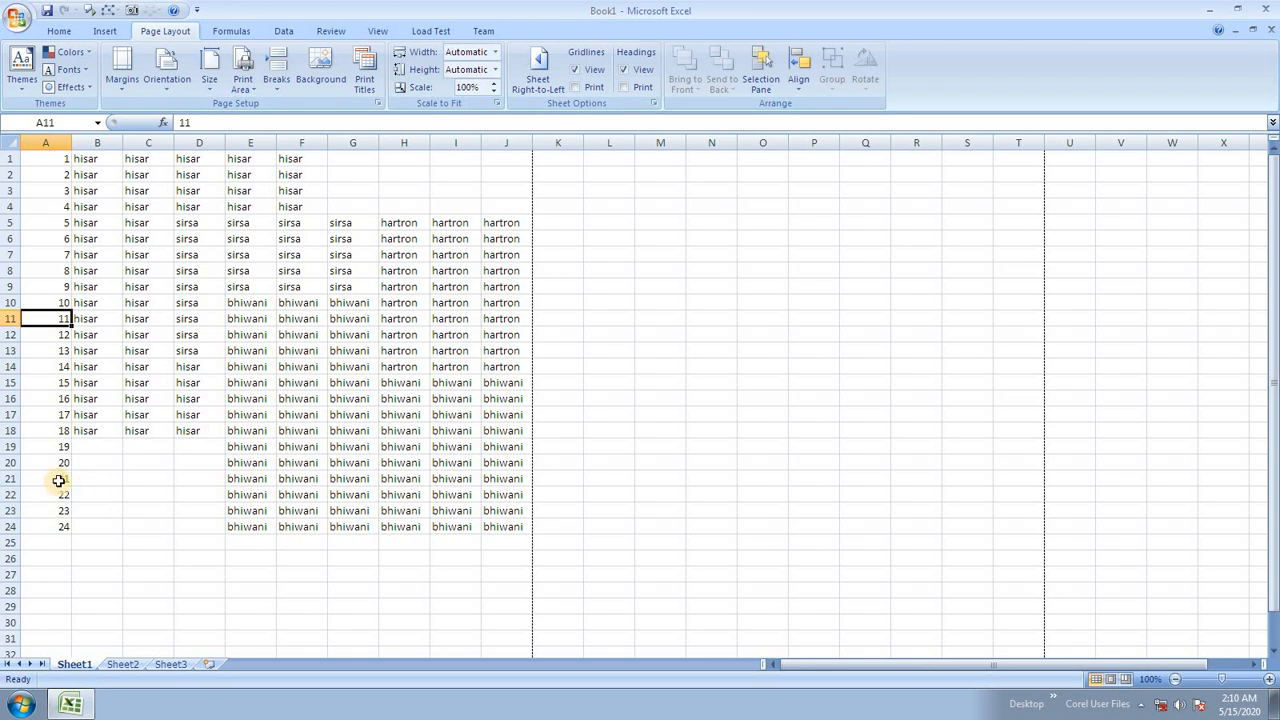
Insert a horizontal page break above row 11.
drag(55, 480, 520, 549)
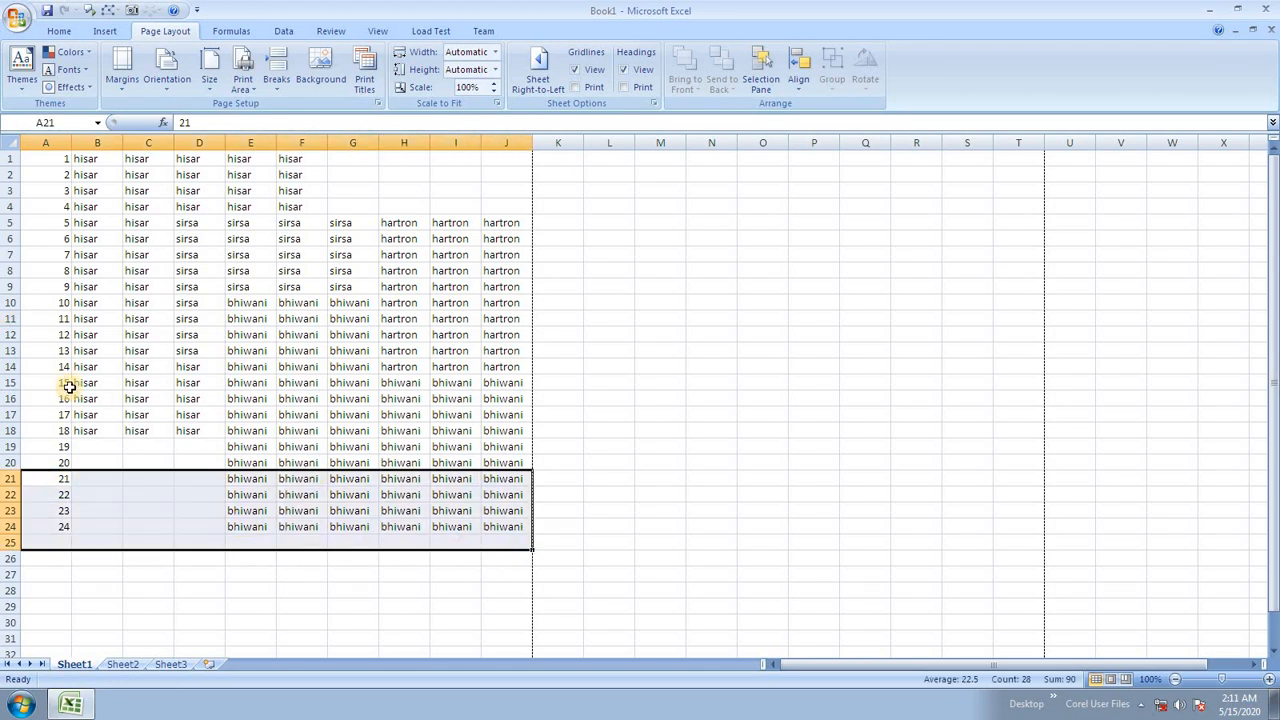
click(104, 509)
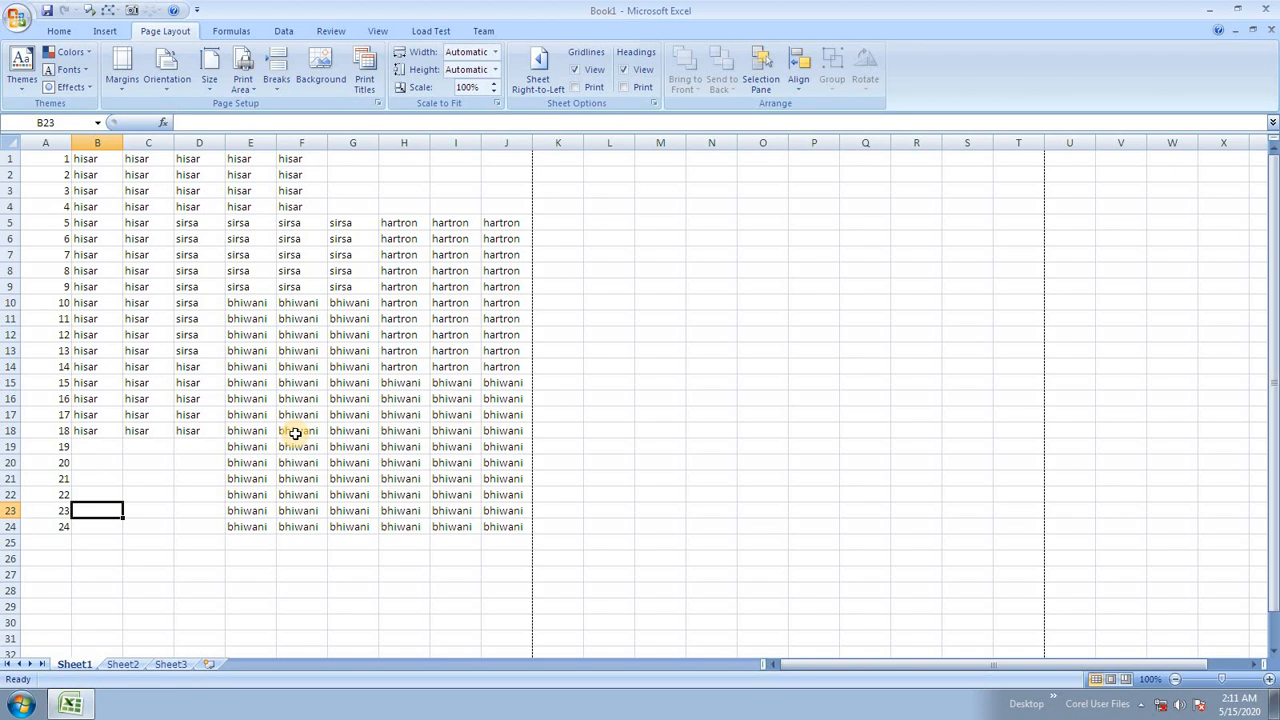
click(46, 319)
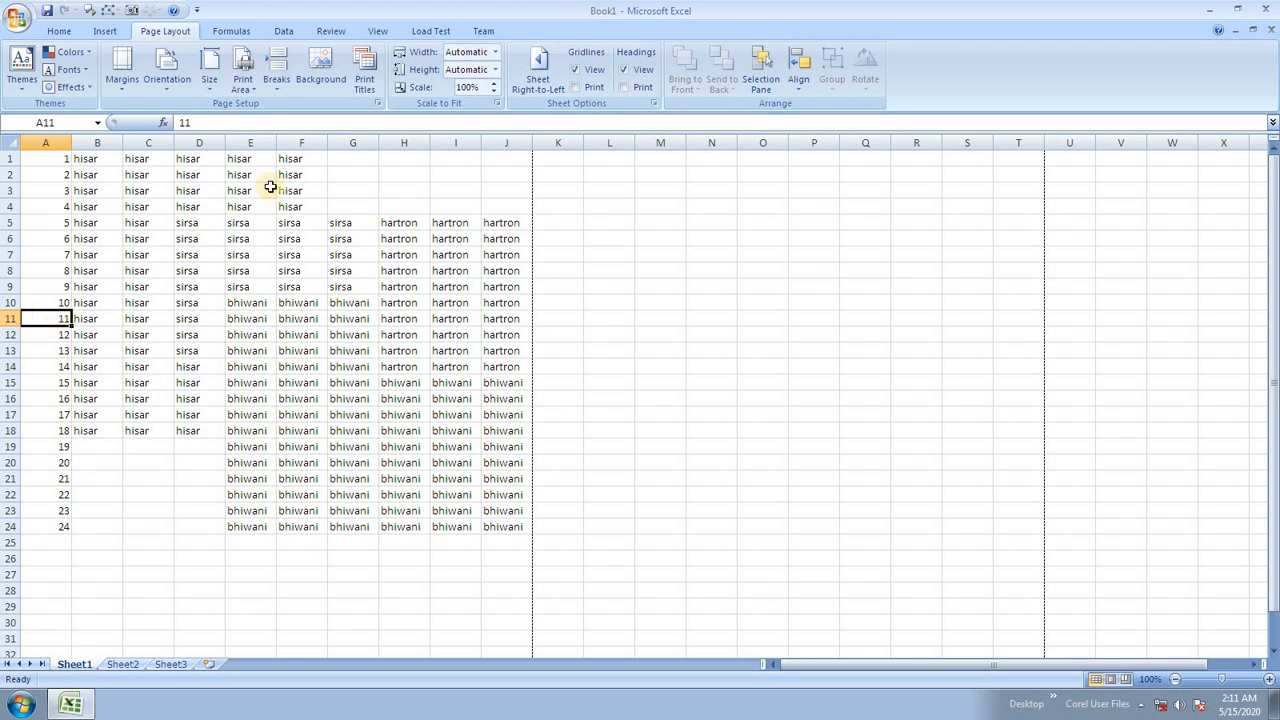
click(277, 78)
click(312, 107)
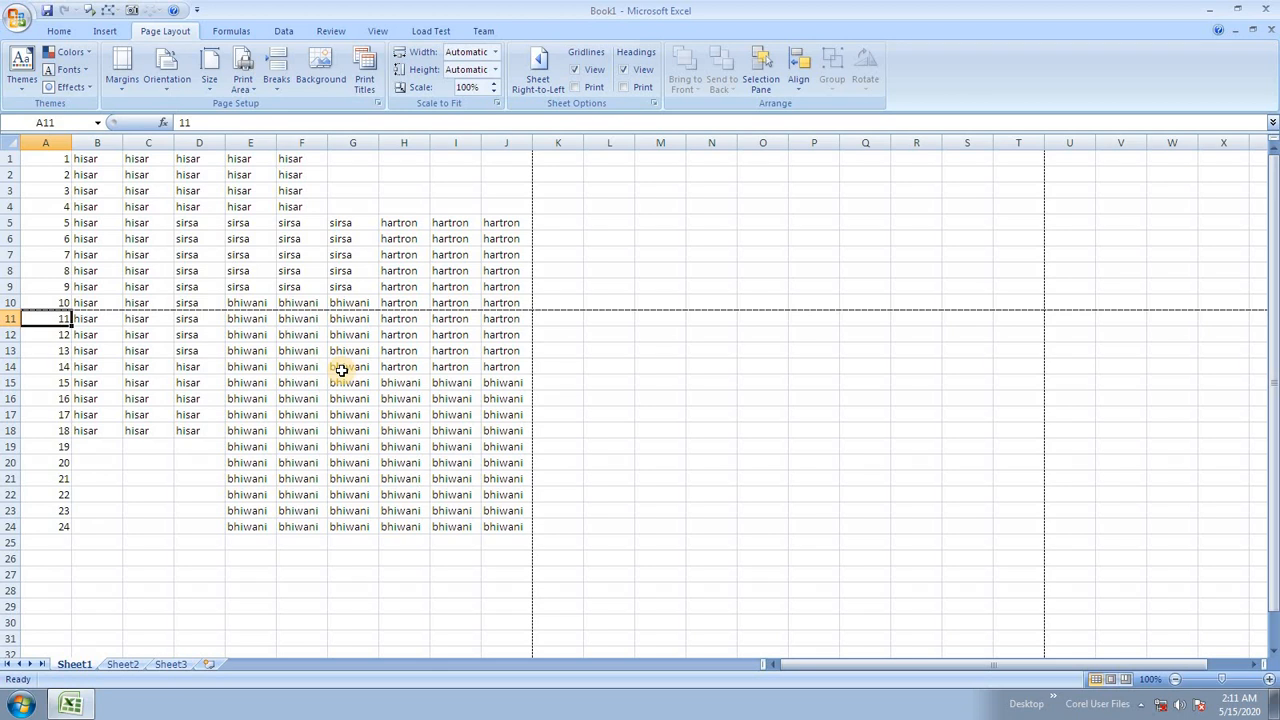
Examine in Print Preview how the page break above row 11 splits the data, and close the preview.
key(ctrl+F2)
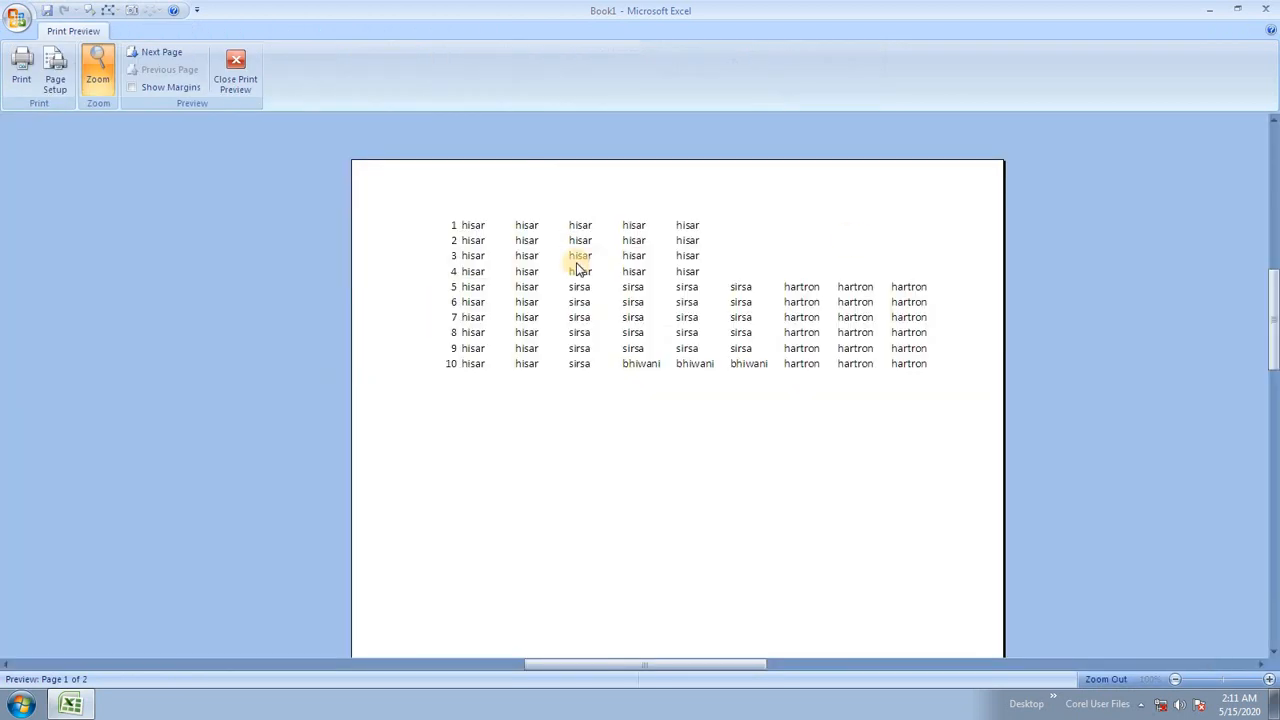
click(178, 61)
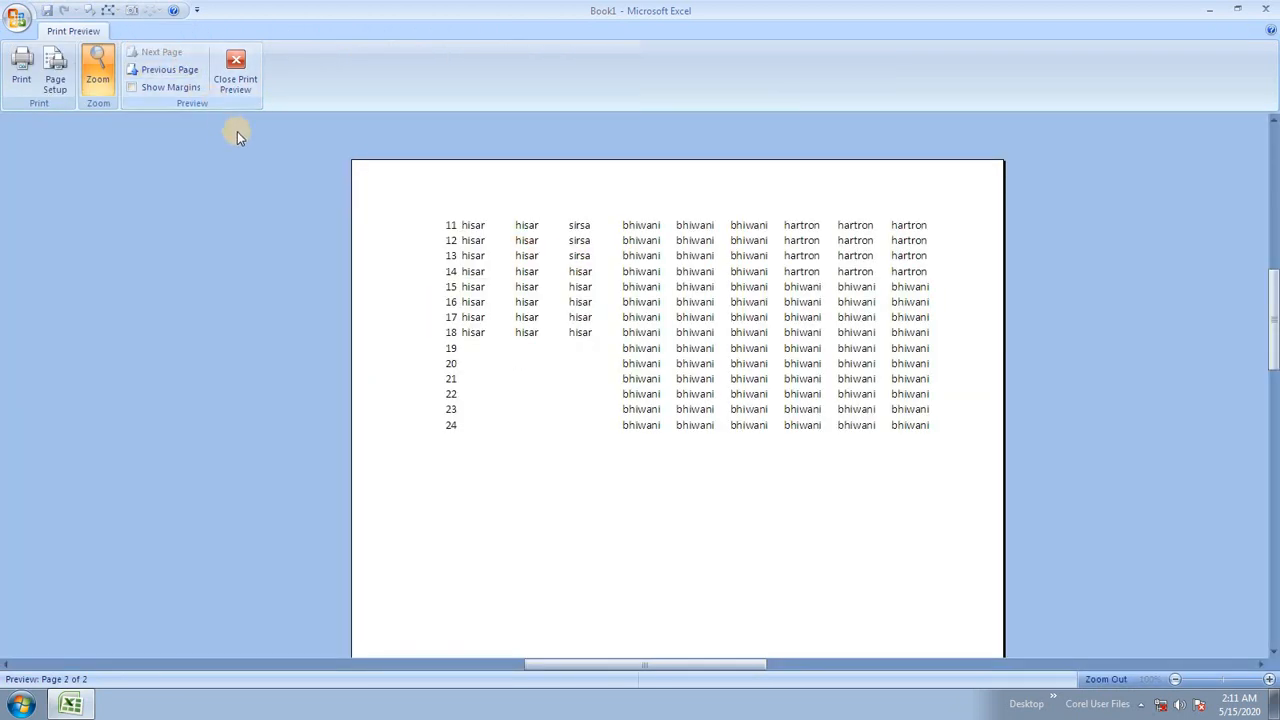
click(235, 72)
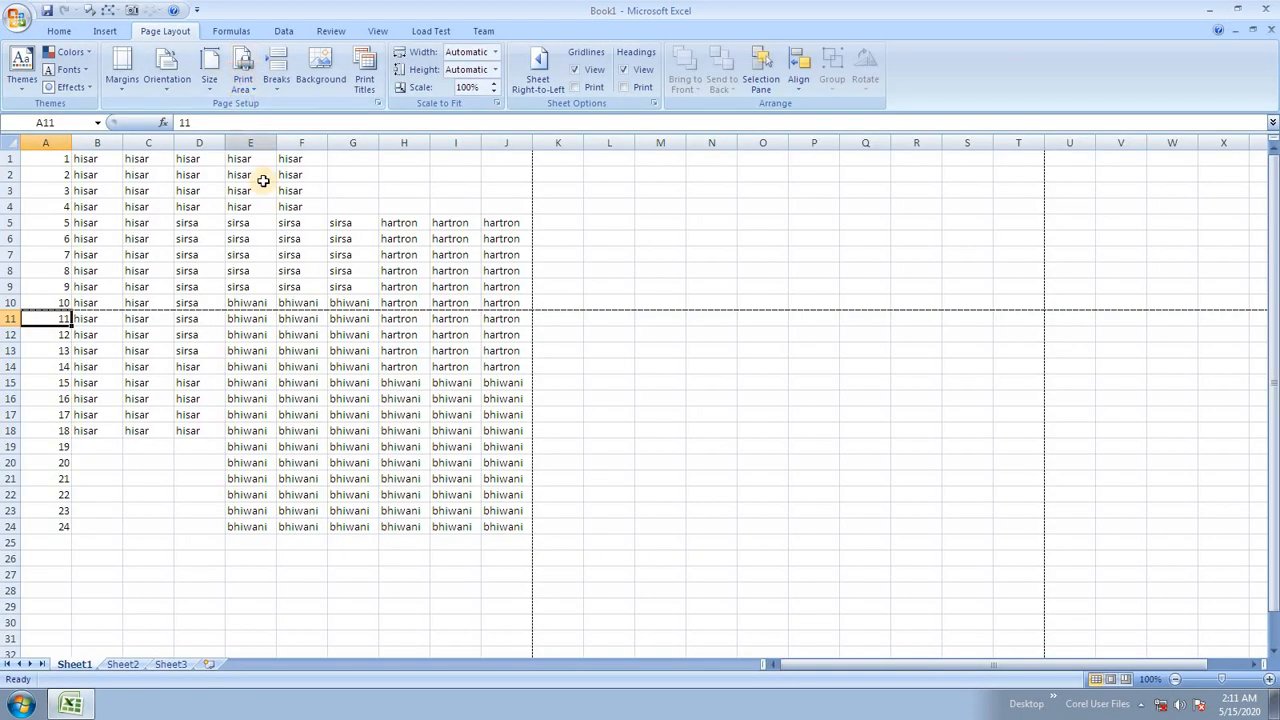
Insert a second horizontal page break above row 21.
click(40, 479)
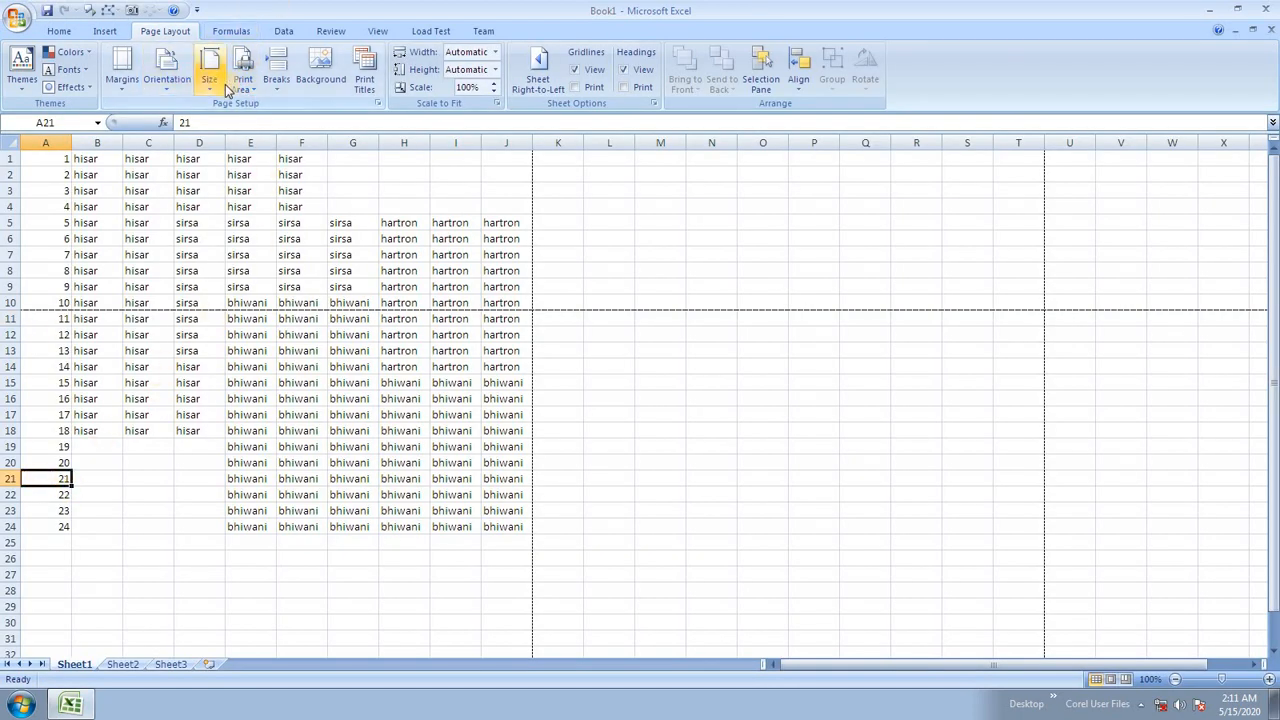
click(277, 82)
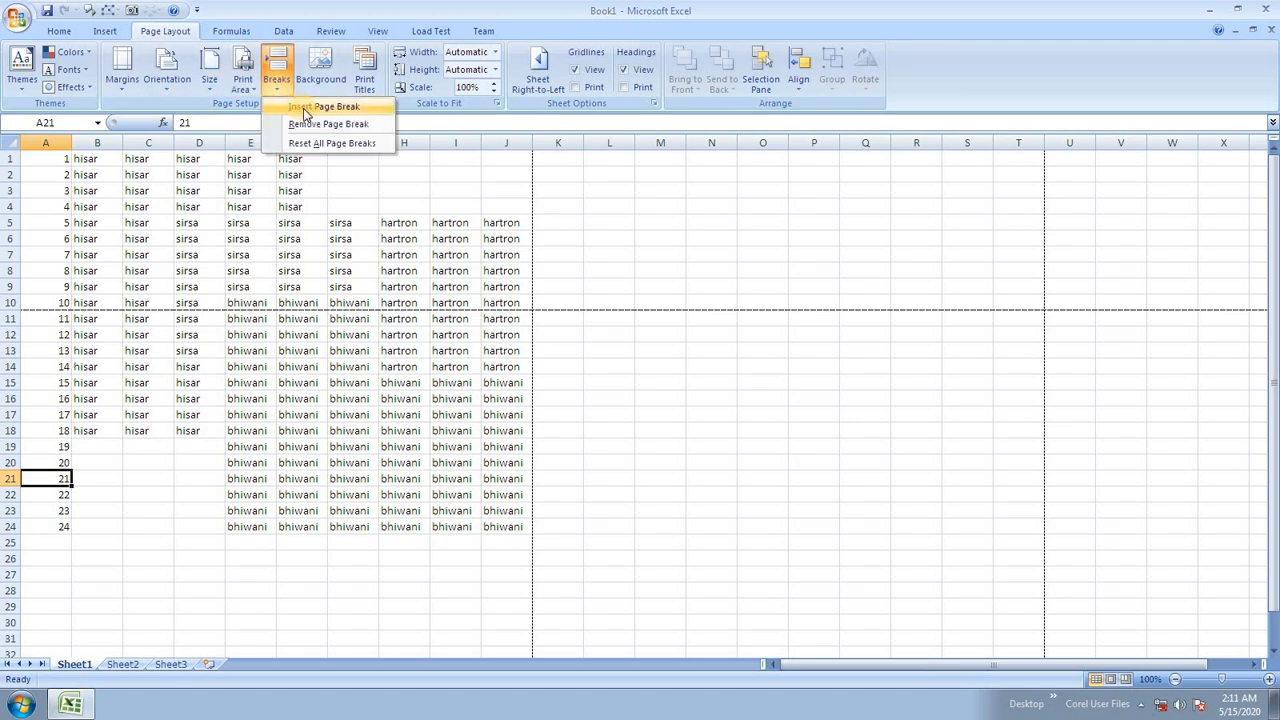
click(305, 107)
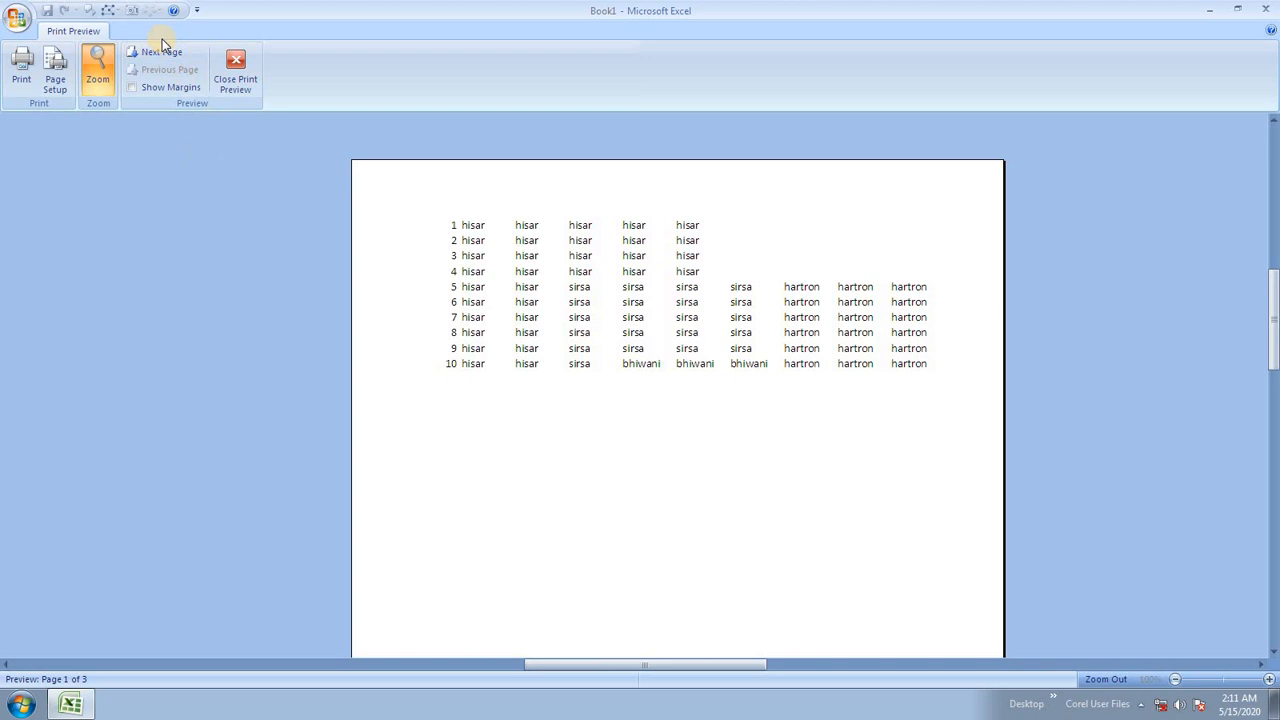
Page through the Print Preview to see how both inserted page breaks divide the rows, and close it.
click(158, 52)
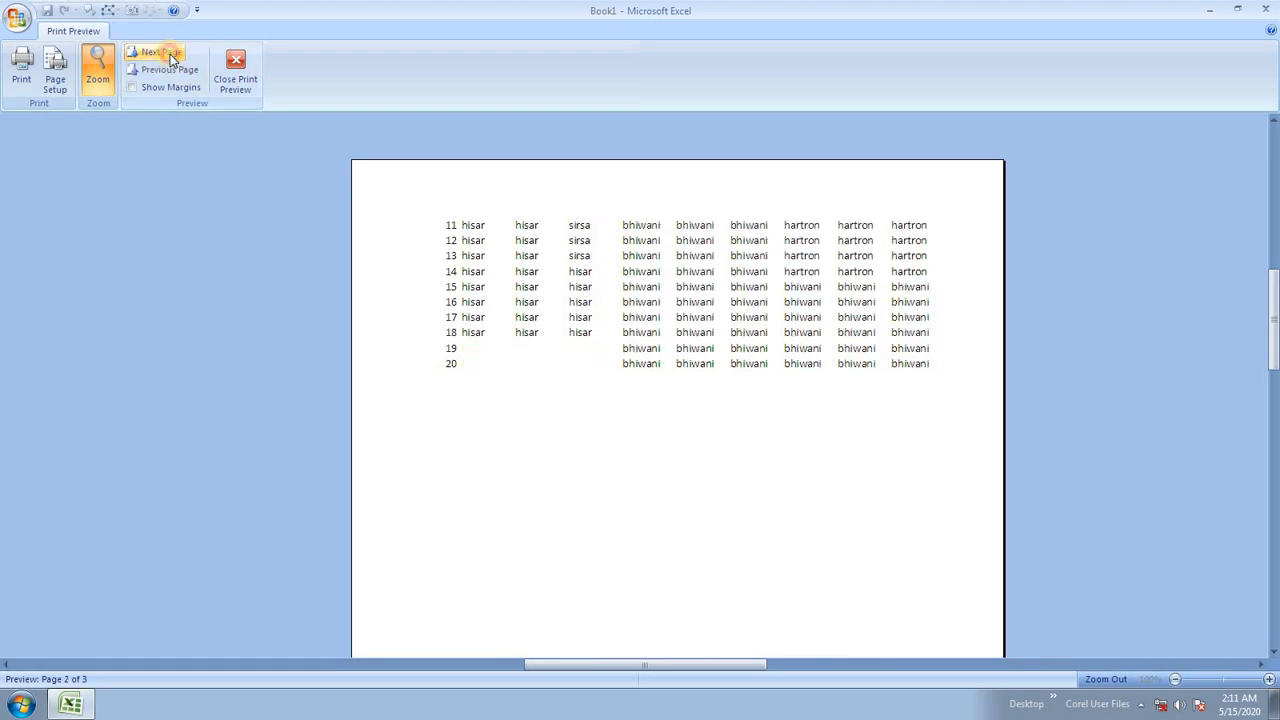
click(171, 58)
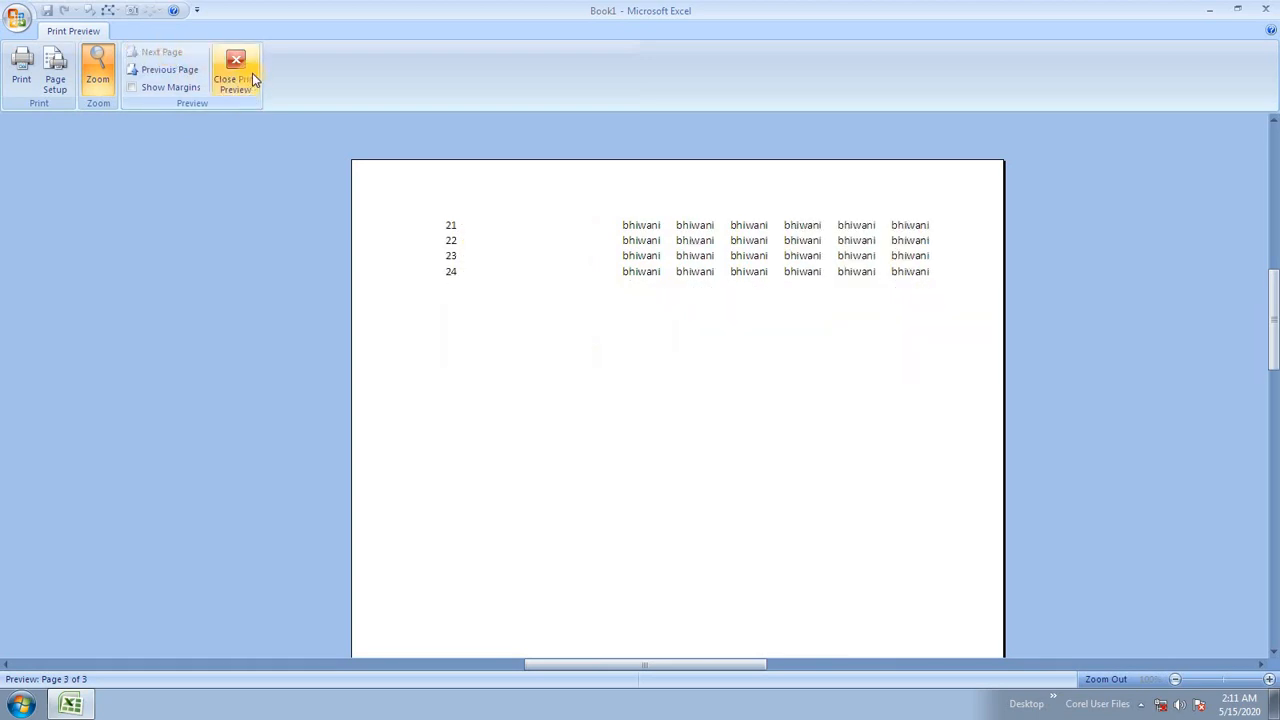
click(236, 72)
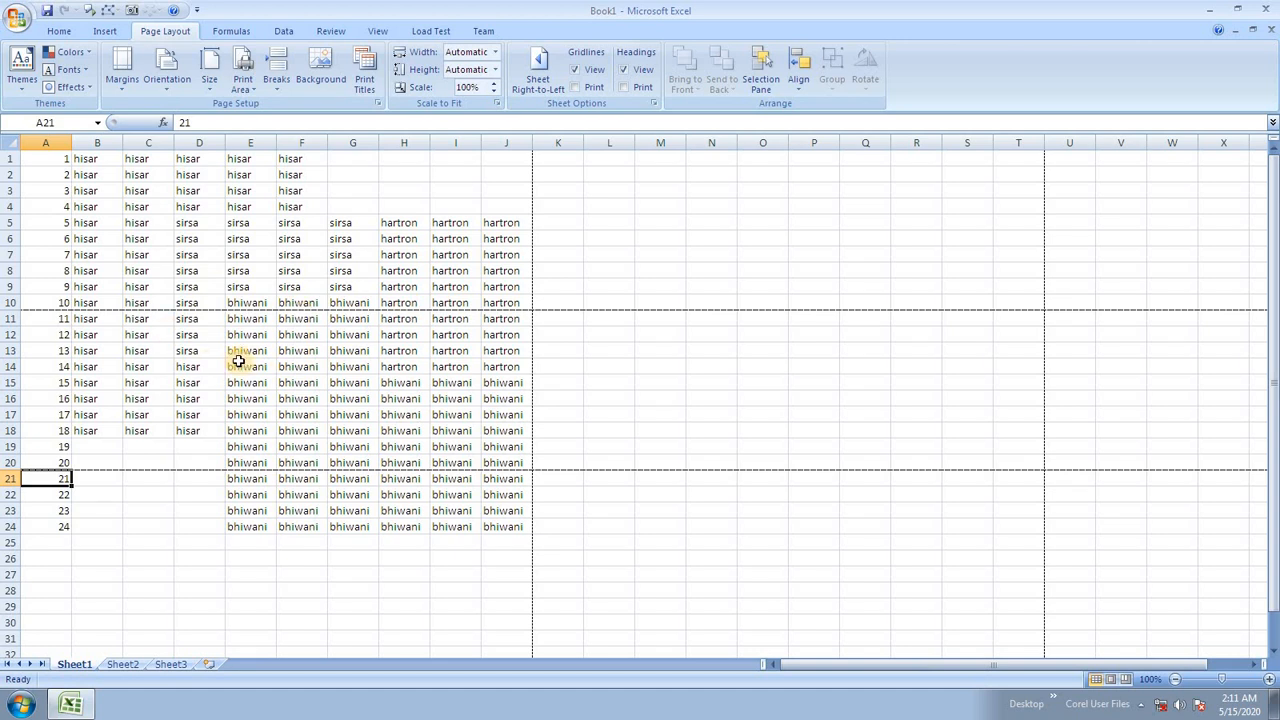
Remove the page breaks above rows 21 and 11, and check the sheet in Print Preview.
click(277, 90)
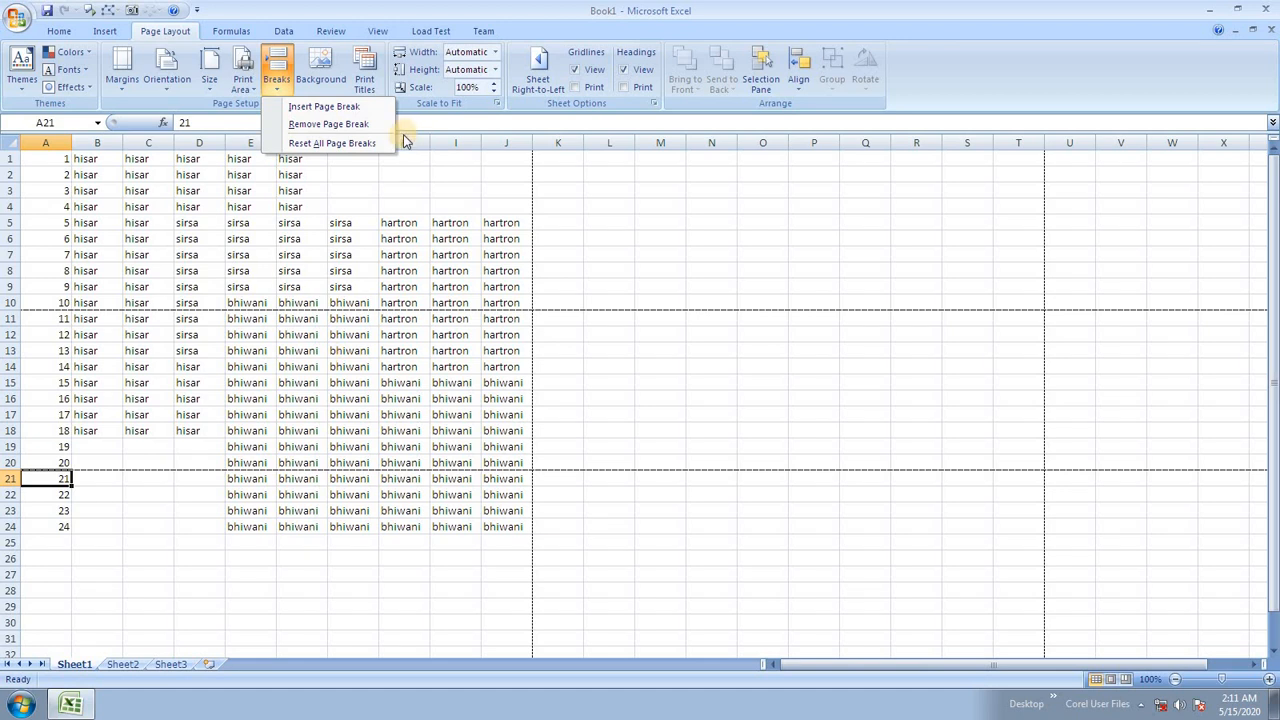
click(360, 125)
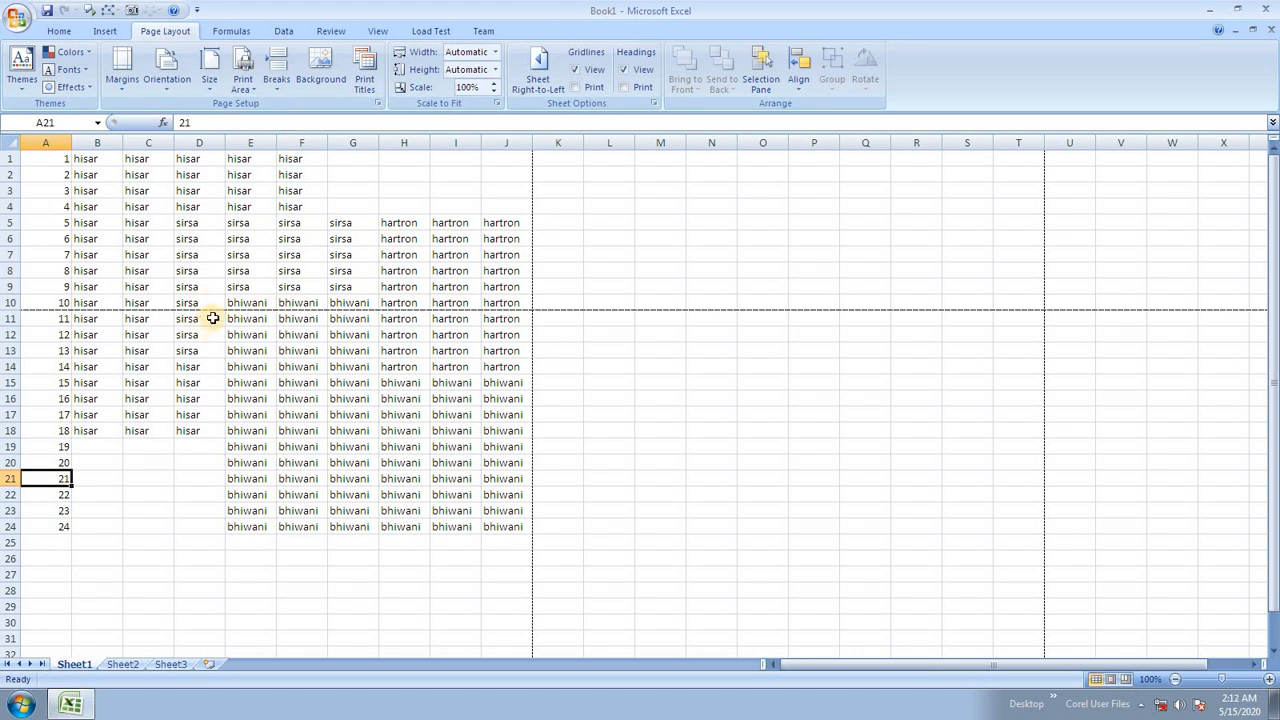
click(62, 318)
click(277, 78)
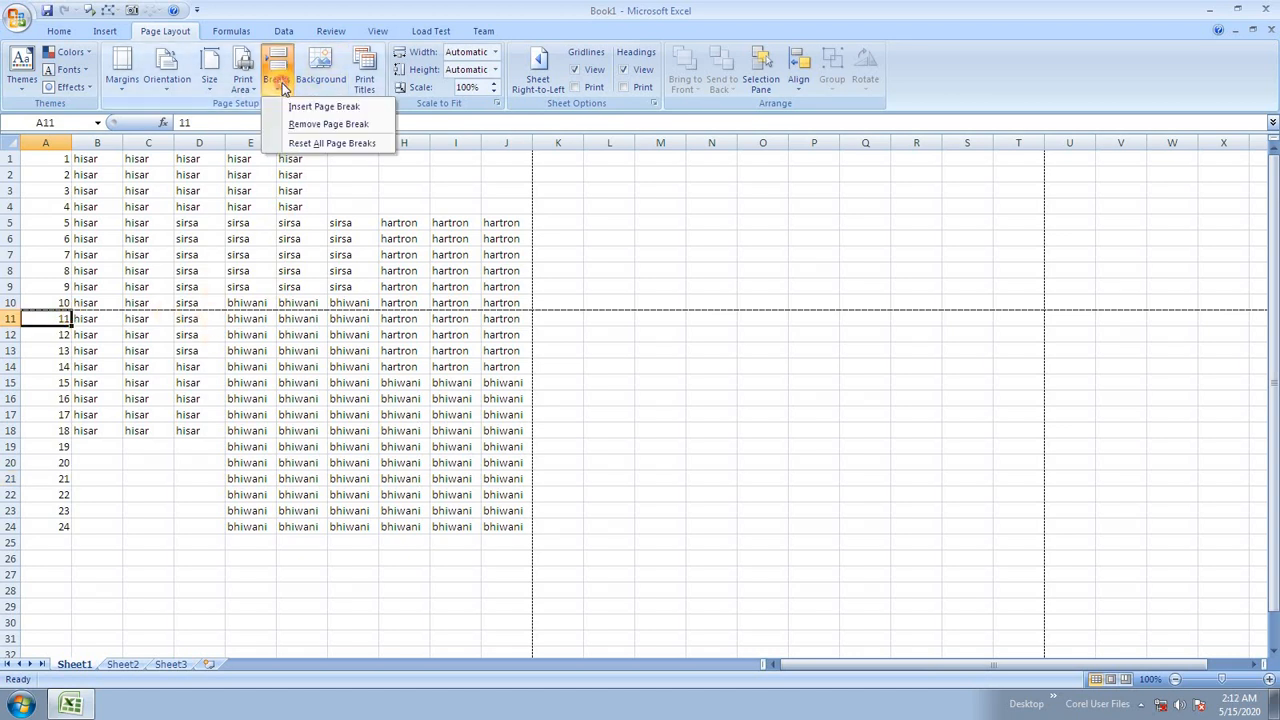
click(326, 124)
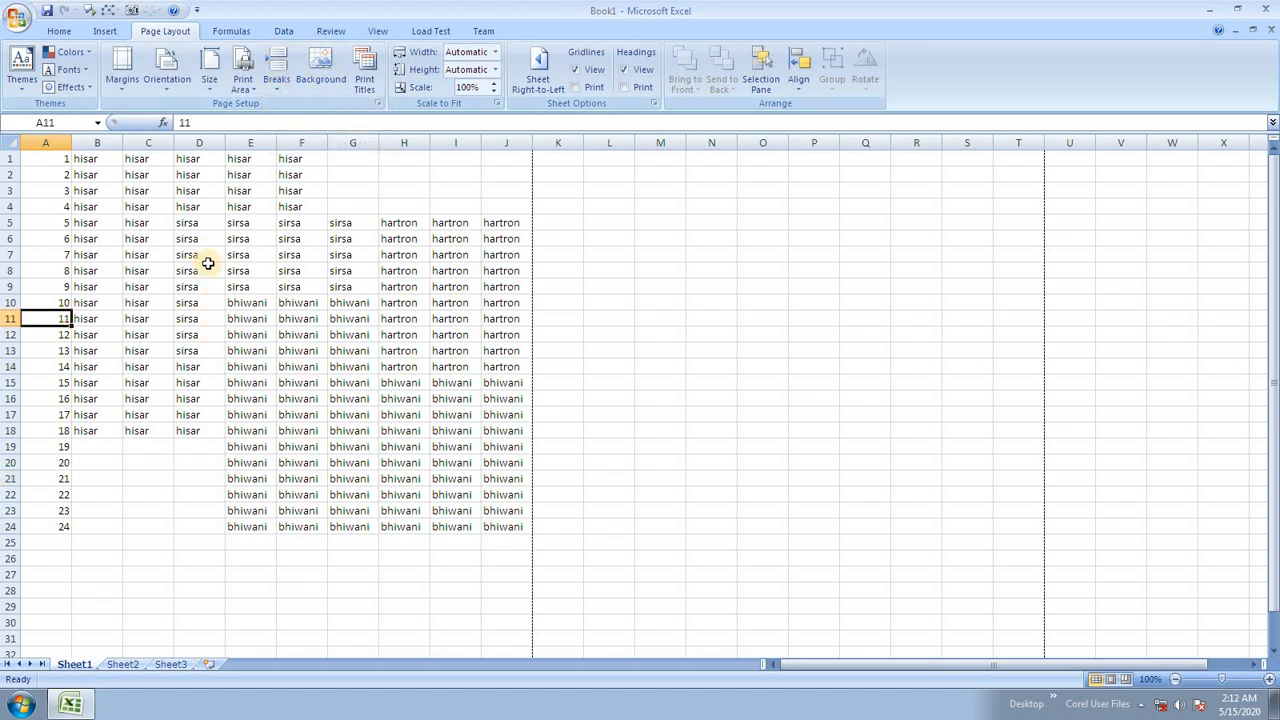
key(ctrl+F2)
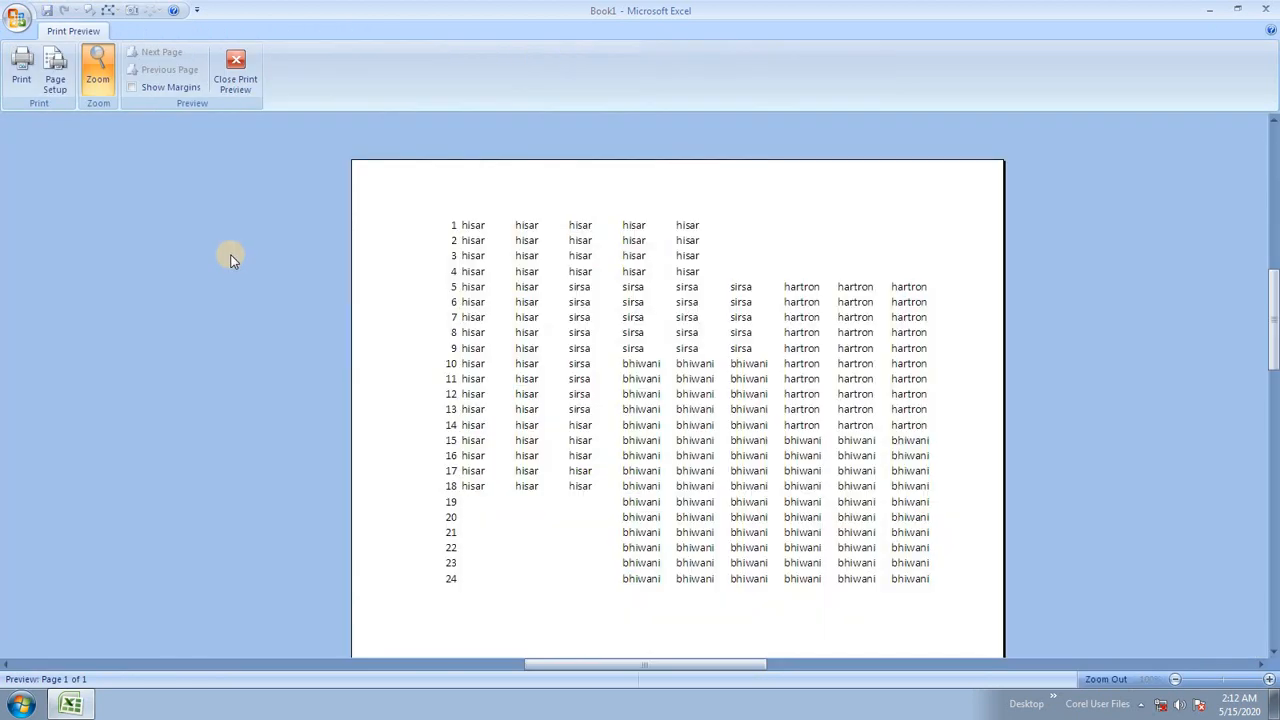
click(236, 78)
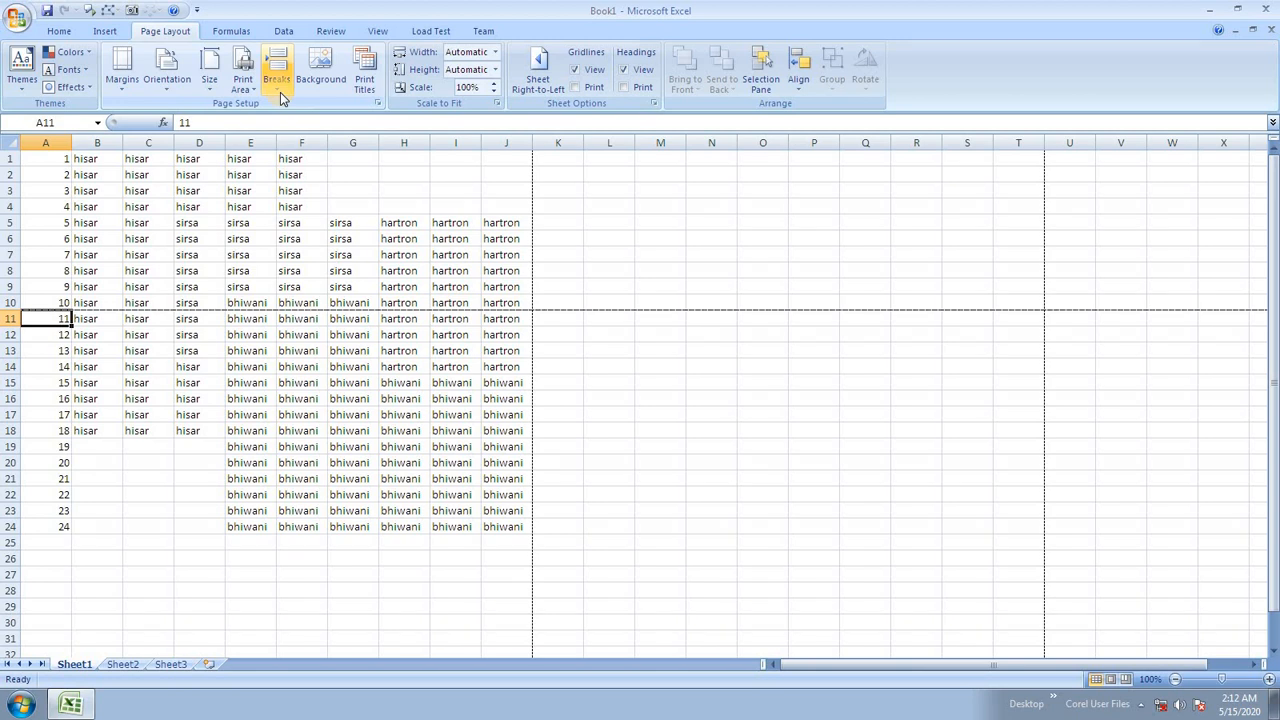
Reset all page breaks on the sheet.
click(277, 88)
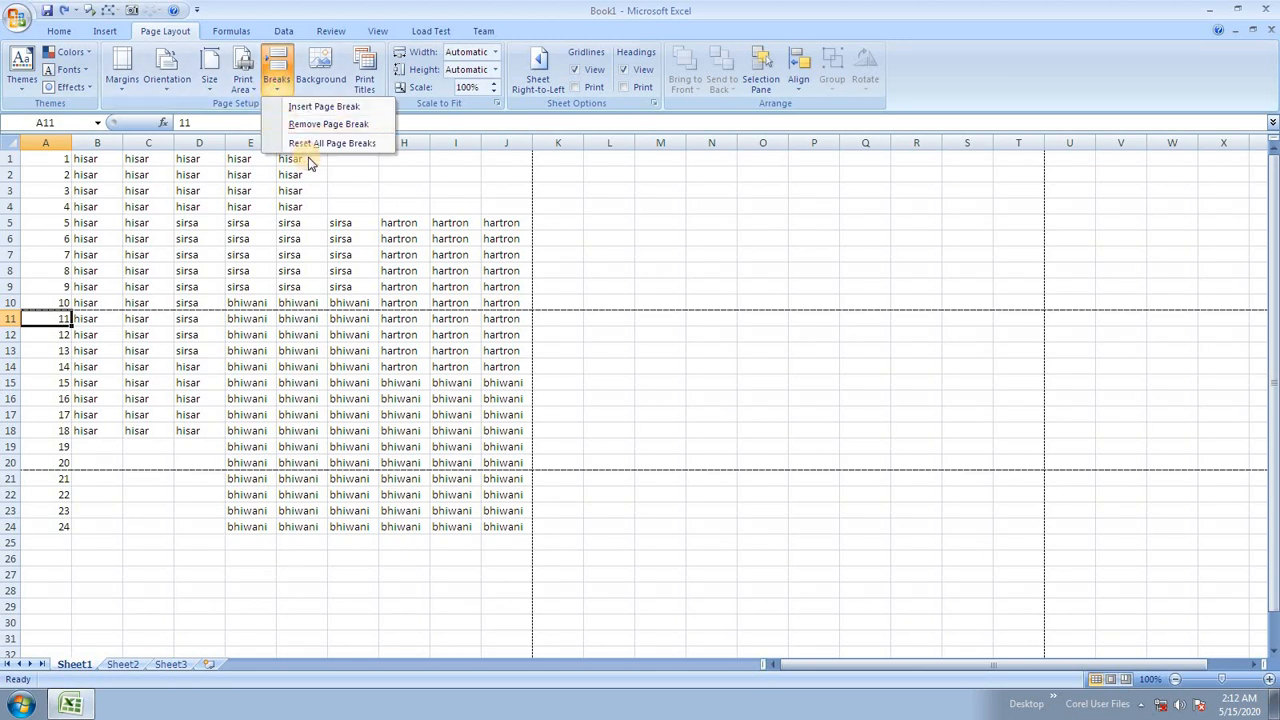
click(330, 148)
click(345, 239)
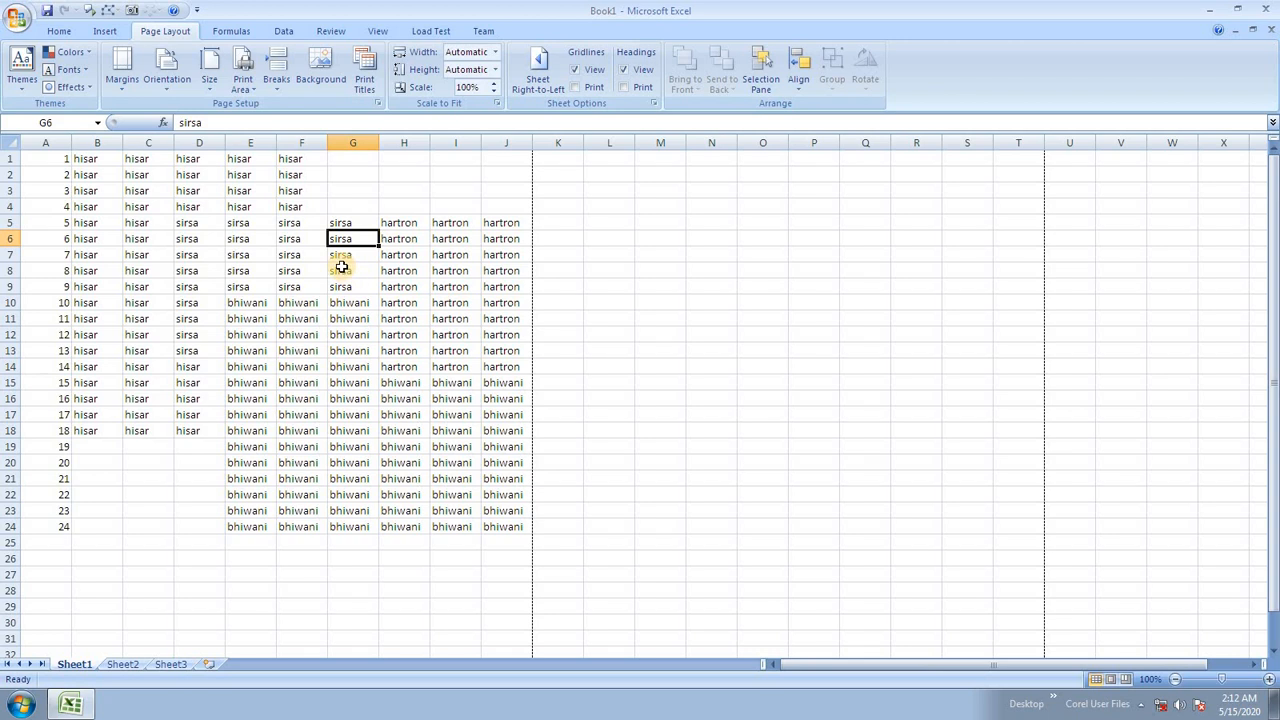
click(170, 237)
click(265, 428)
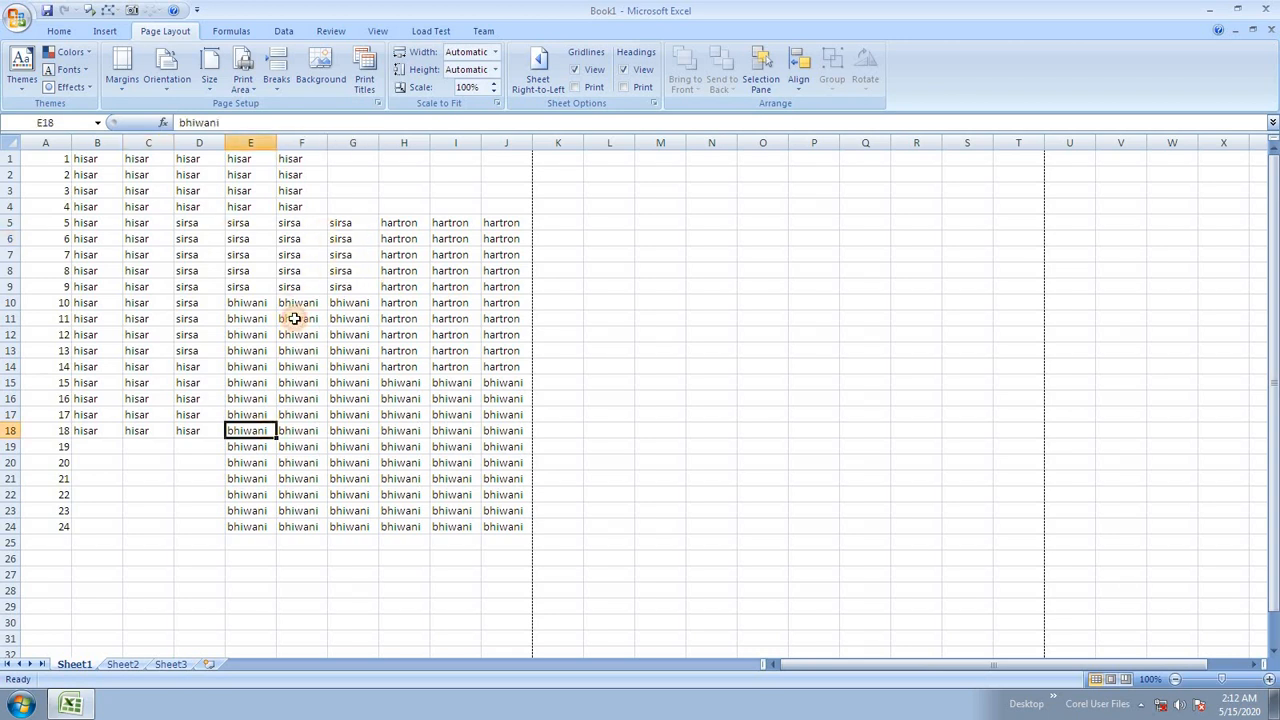
click(205, 286)
click(136, 240)
click(236, 304)
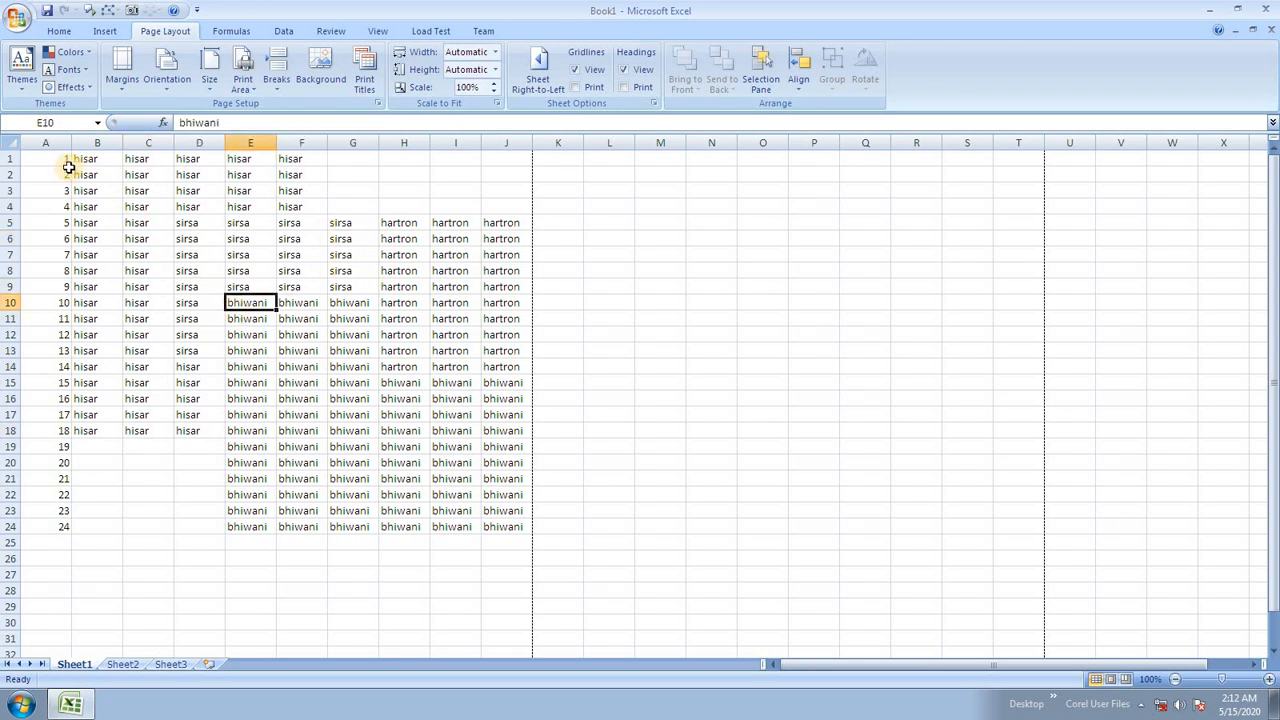
drag(68, 165, 493, 528)
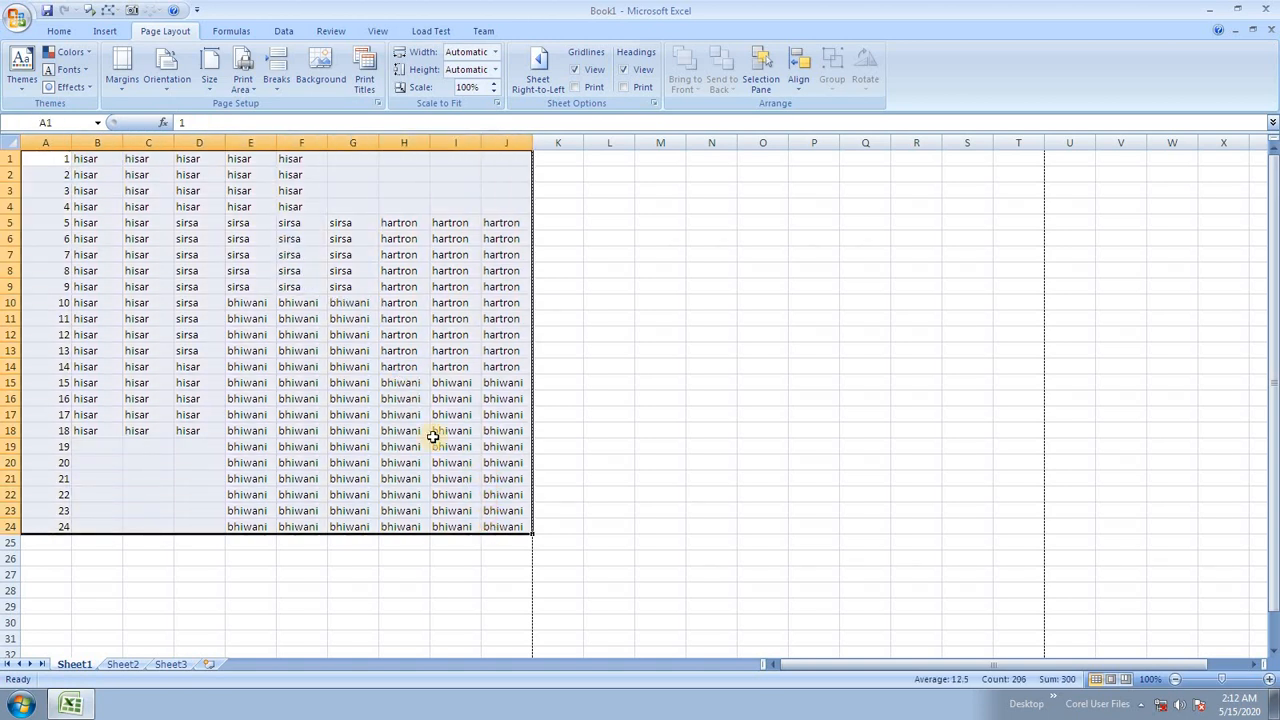
click(433, 433)
Insert a horizontal page break above row 2.
click(54, 171)
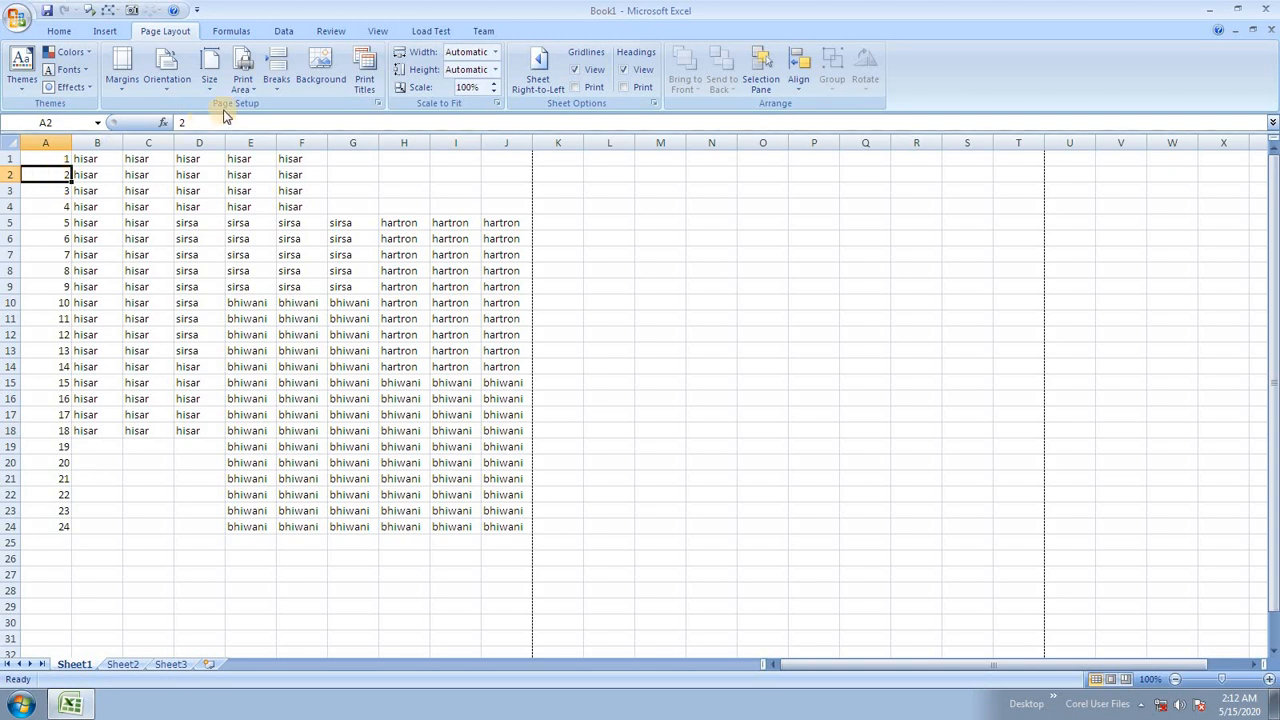
click(276, 72)
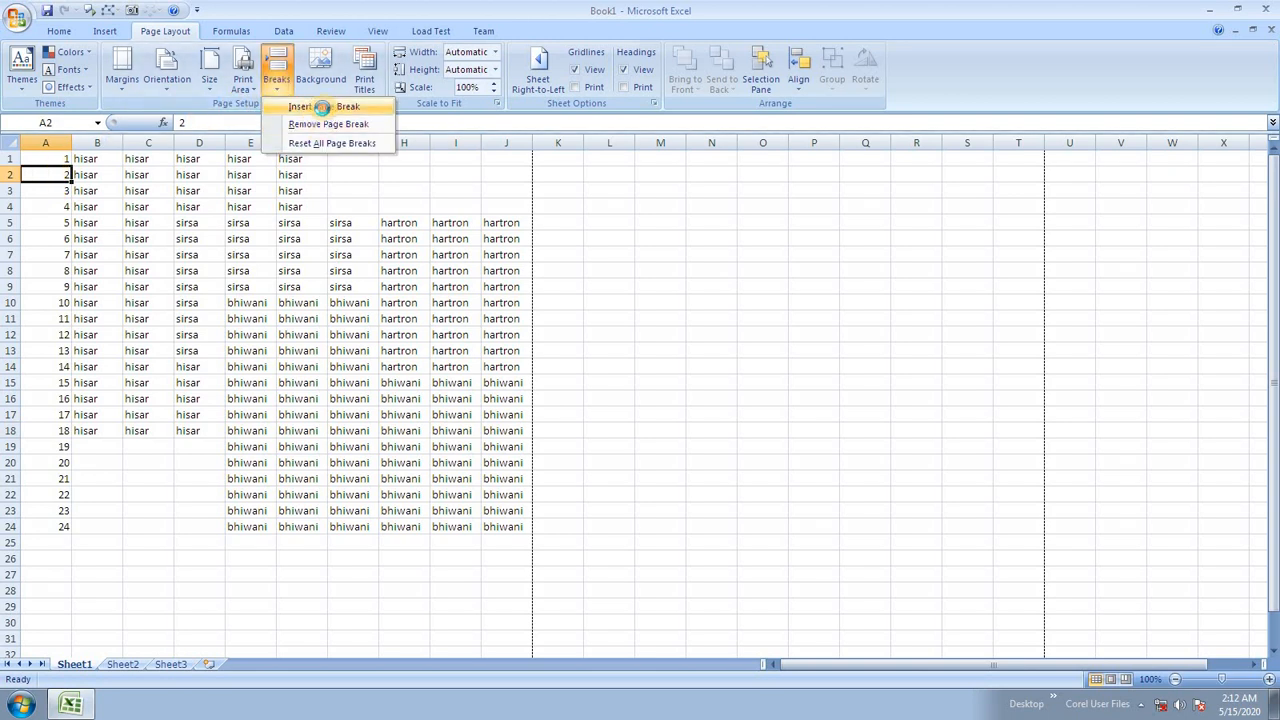
click(323, 106)
Insert horizontal page breaks above row 3 and above row 4.
click(57, 189)
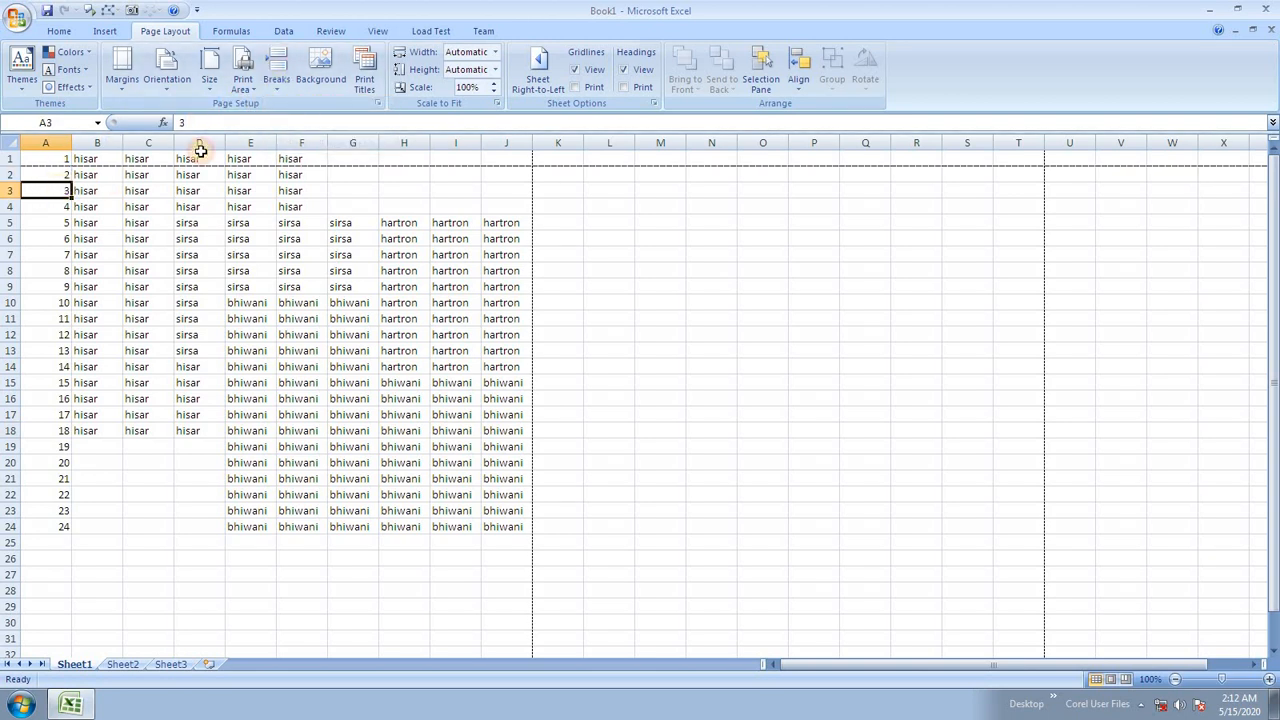
click(279, 85)
click(318, 108)
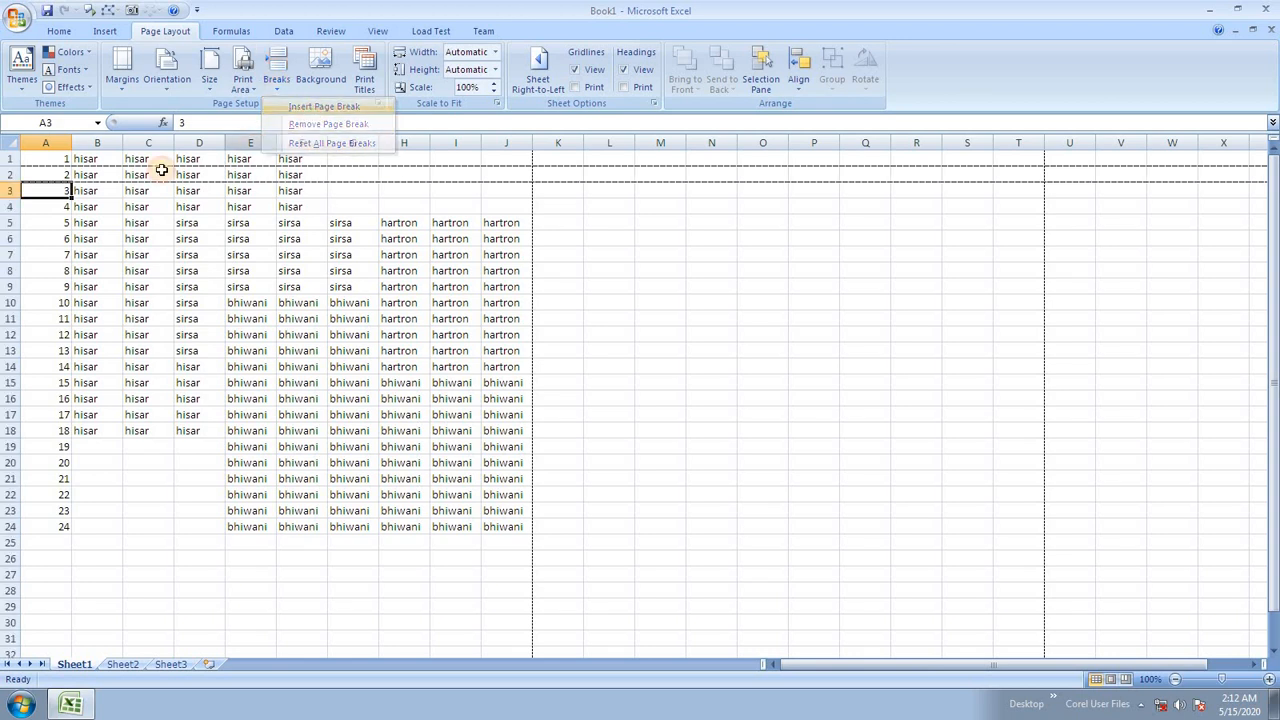
click(57, 204)
click(284, 84)
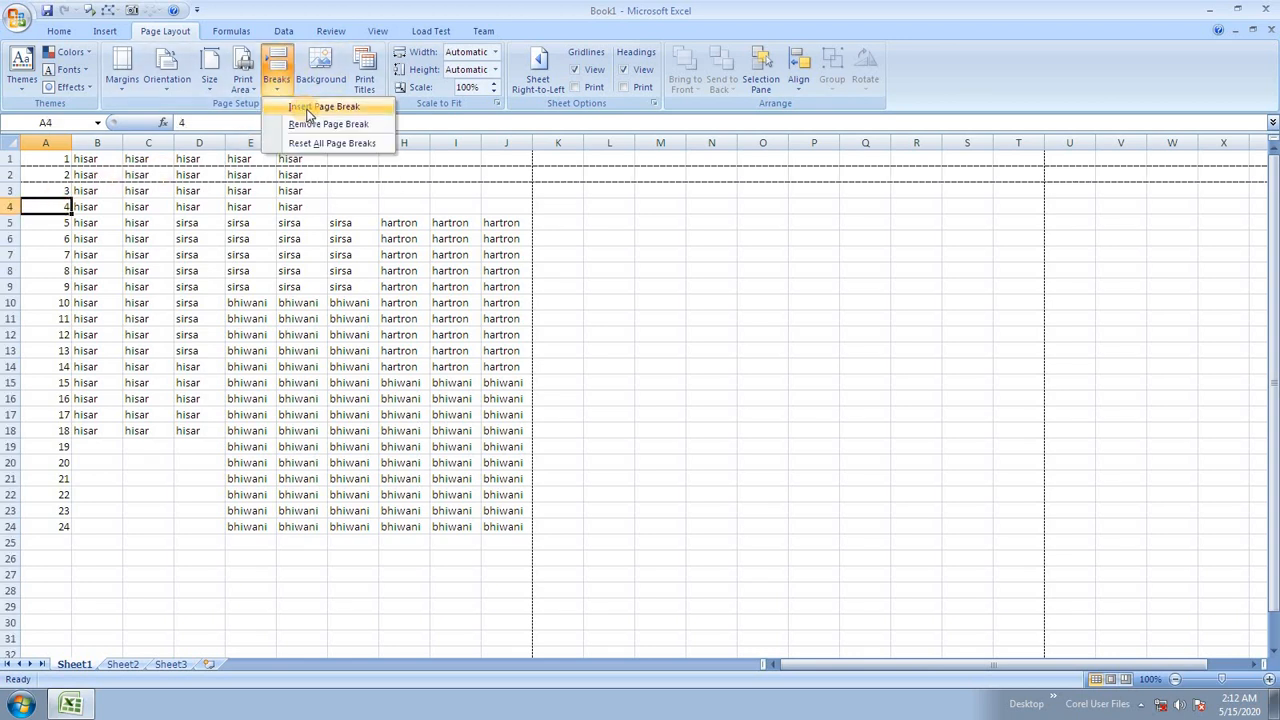
click(318, 108)
Page through the Print Preview to see how the three page breaks divide the rows, and close it.
click(265, 254)
key(ctrl+F2)
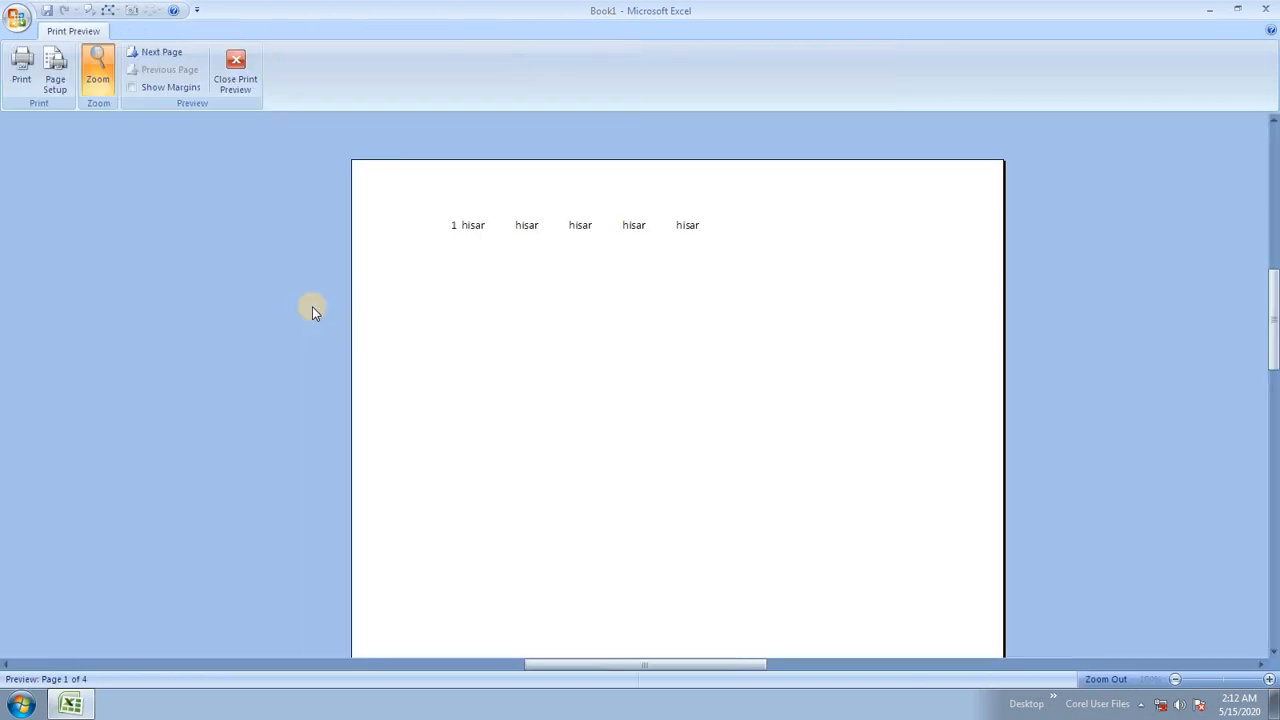
click(150, 52)
click(150, 52)
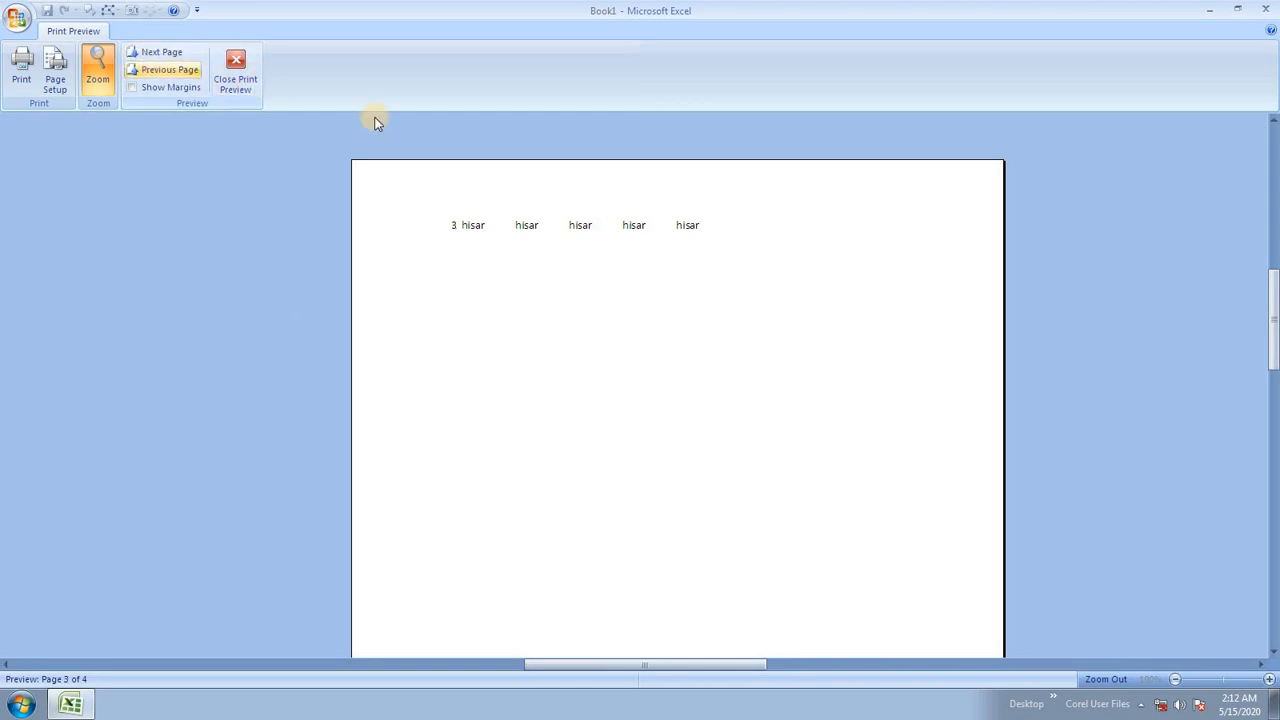
click(155, 52)
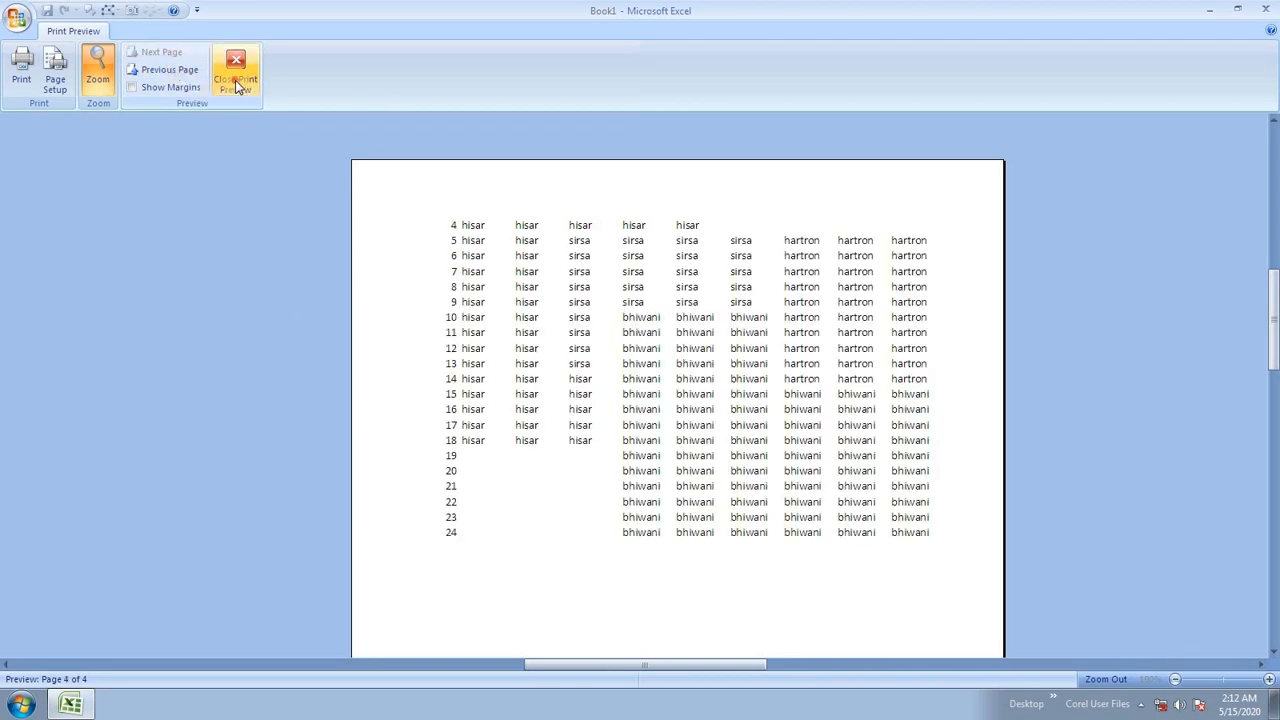
click(236, 78)
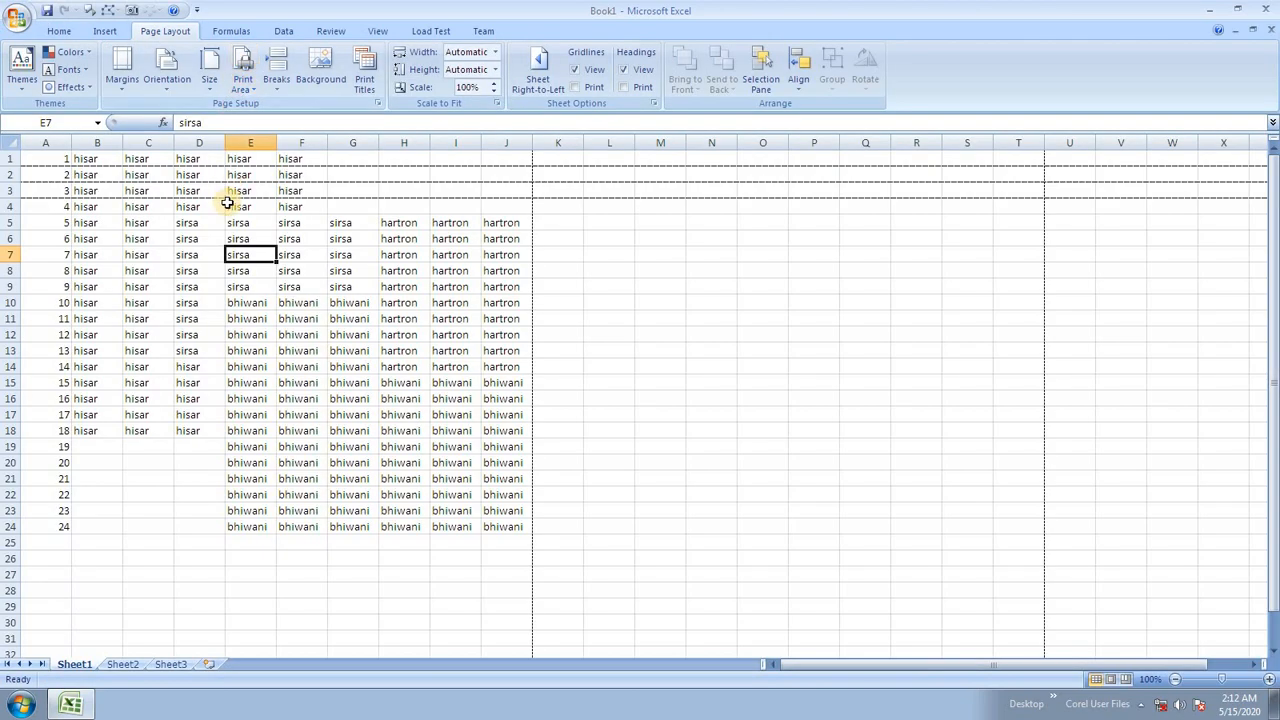
Remove the page breaks above rows 4 and 3, and reset all remaining page breaks on the sheet.
click(282, 88)
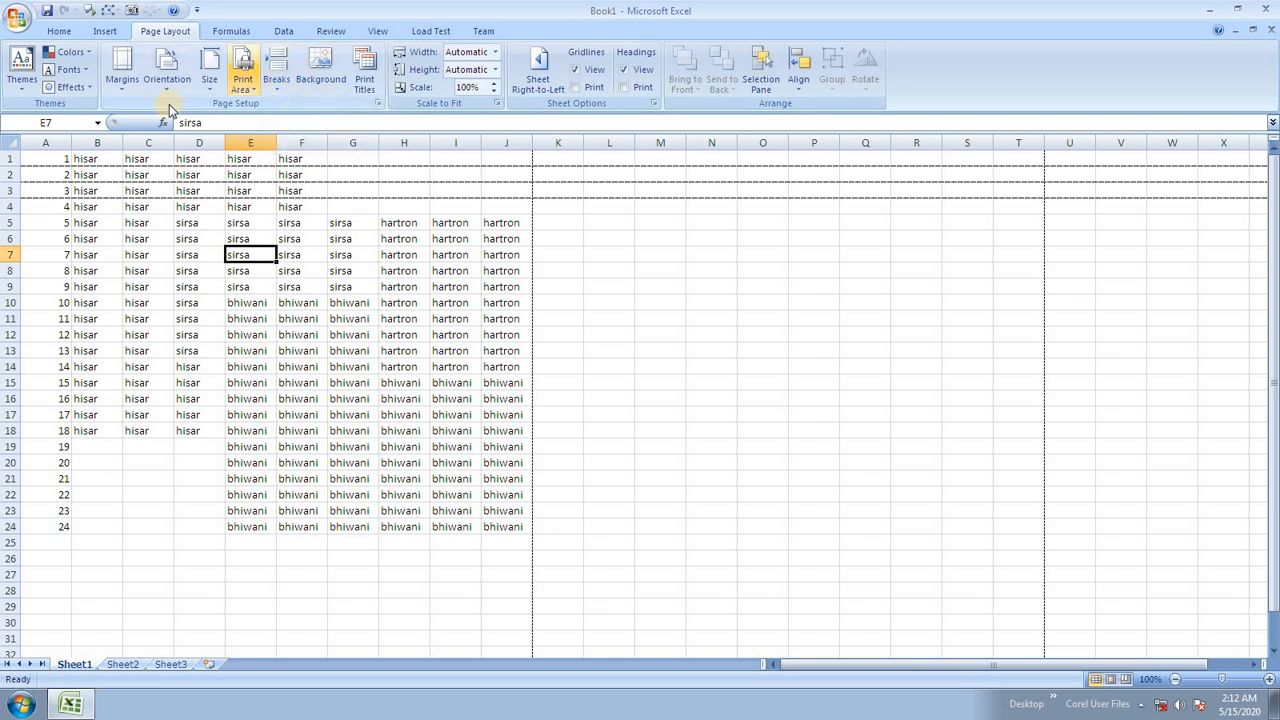
click(40, 206)
click(280, 88)
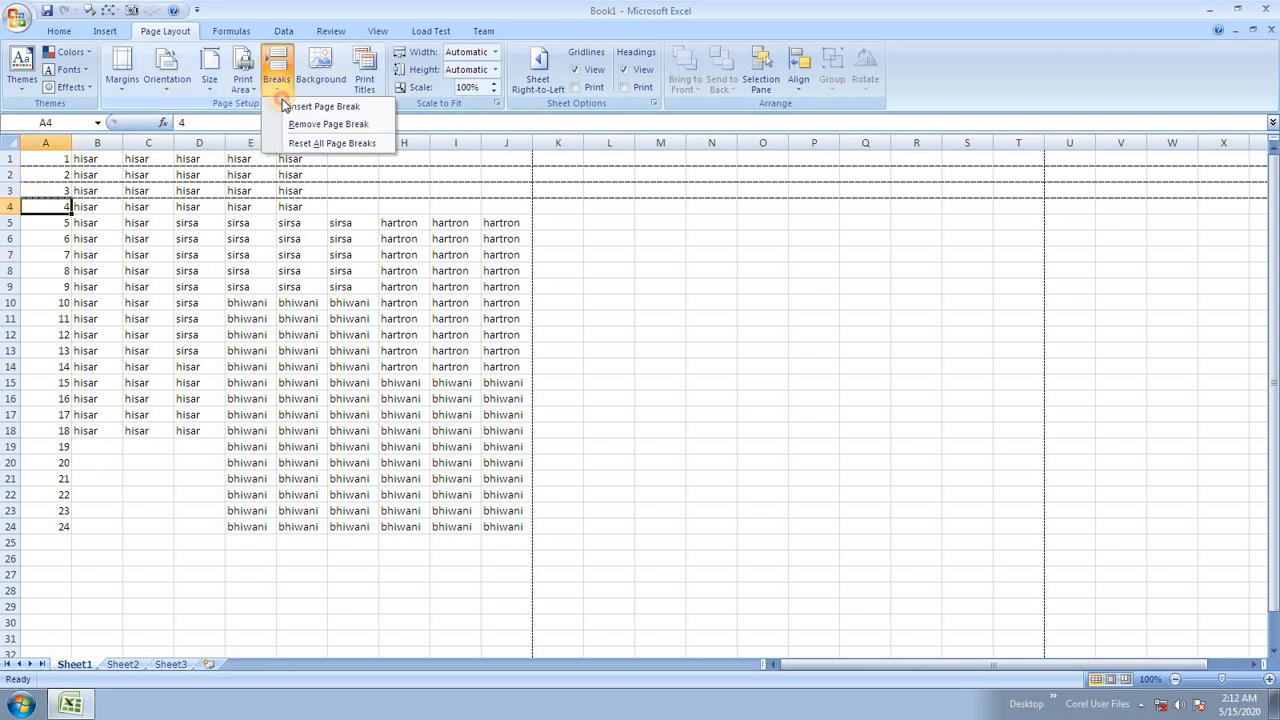
click(328, 124)
click(45, 190)
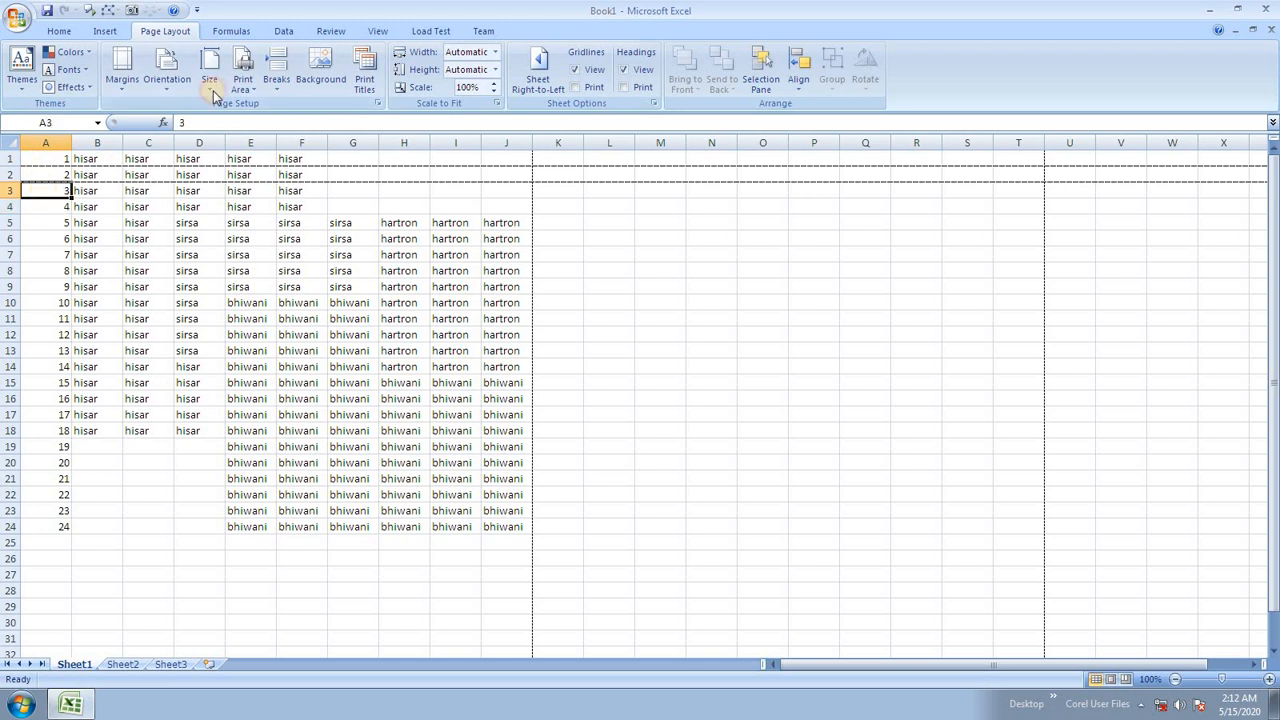
click(276, 86)
click(322, 122)
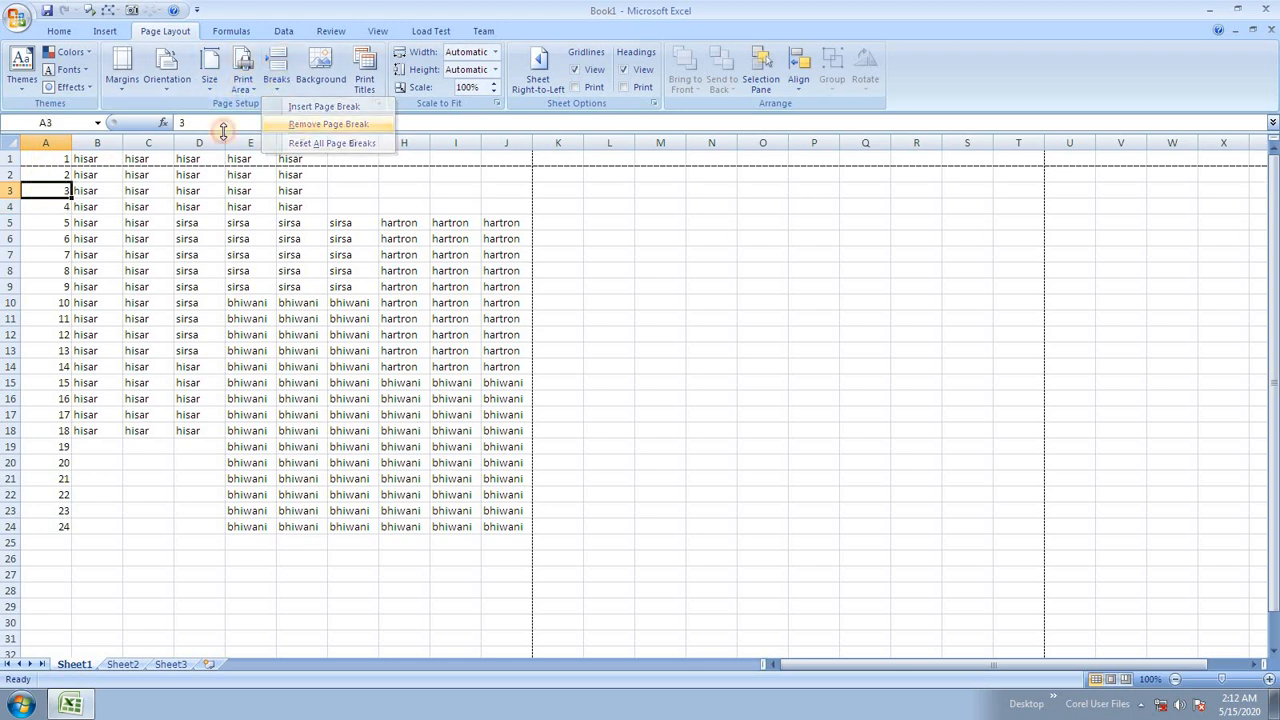
click(276, 82)
click(320, 141)
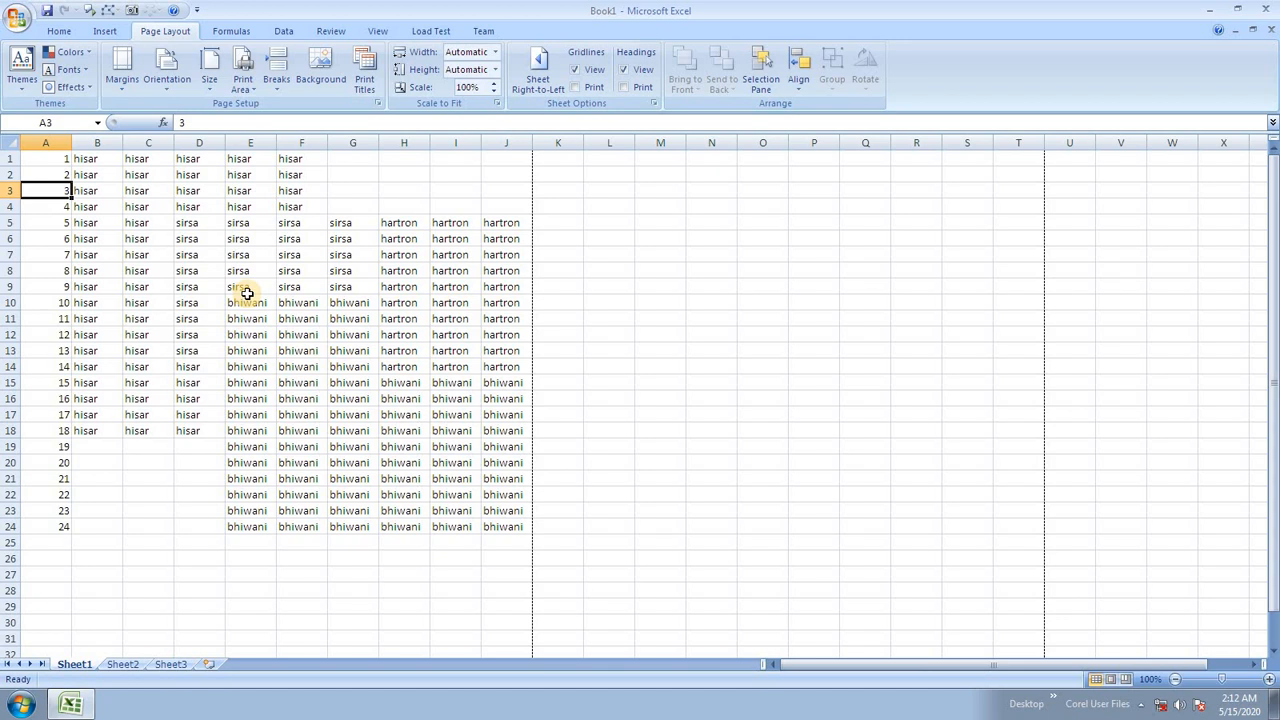
View the Print Titles settings in Page Setup and cancel without changing anything.
click(364, 80)
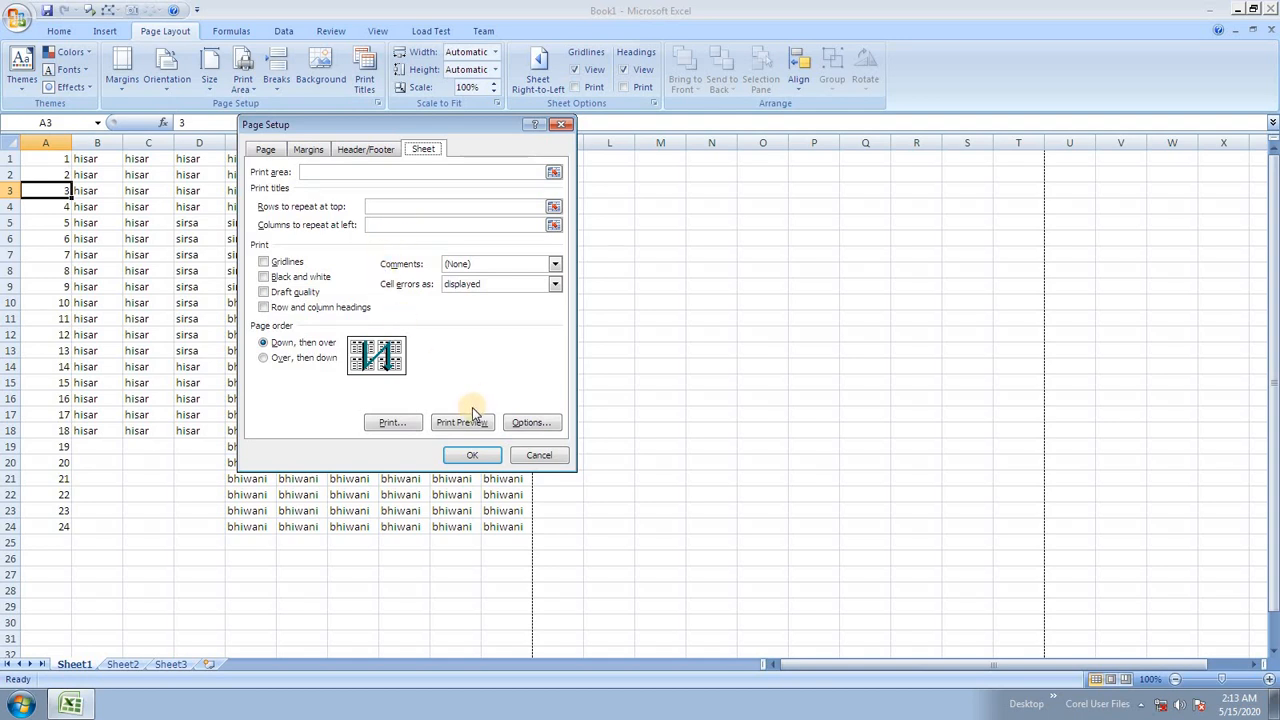
click(536, 454)
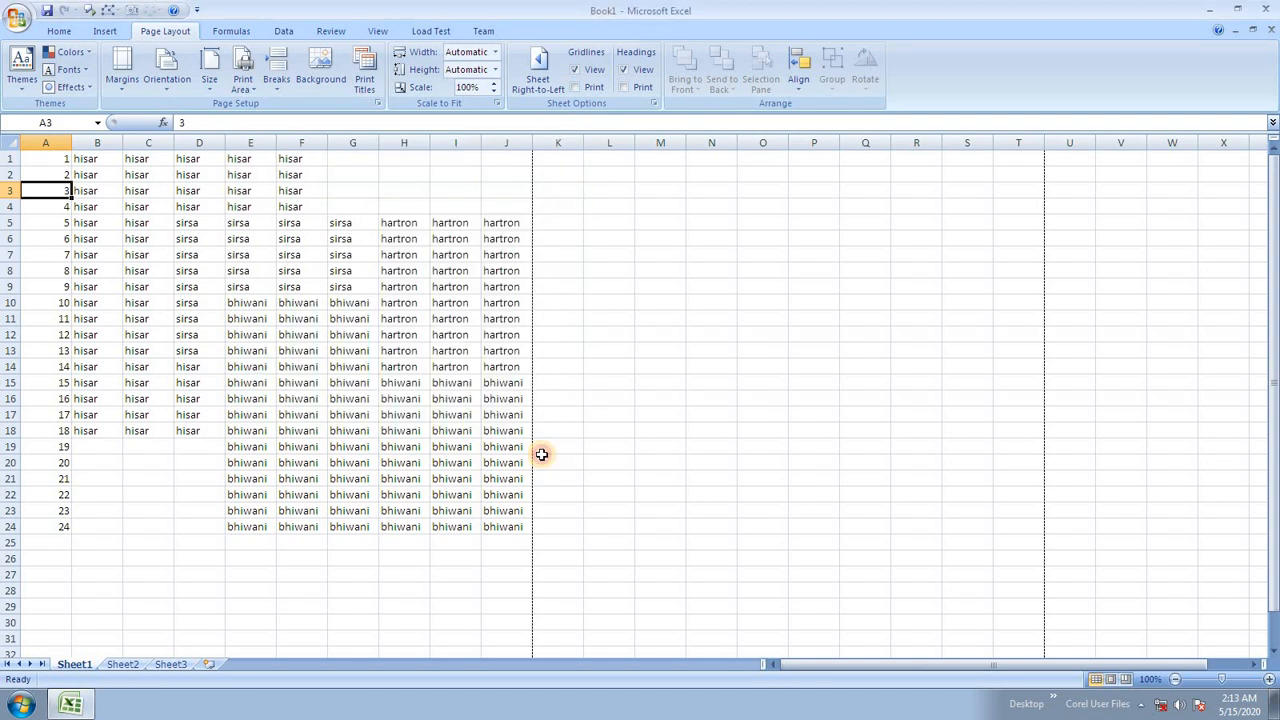
Clear the entire data block A1:J24 from Sheet1.
click(243, 268)
key(ctrl+a)
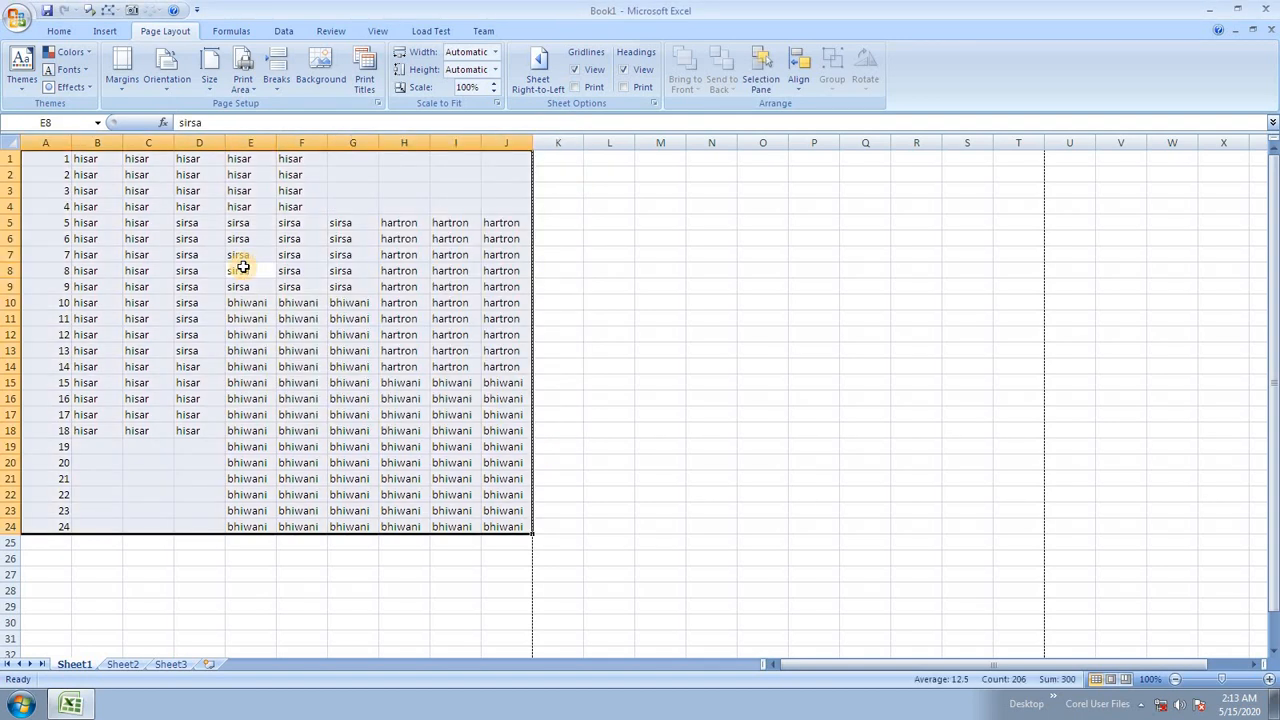
key(Delete)
click(243, 267)
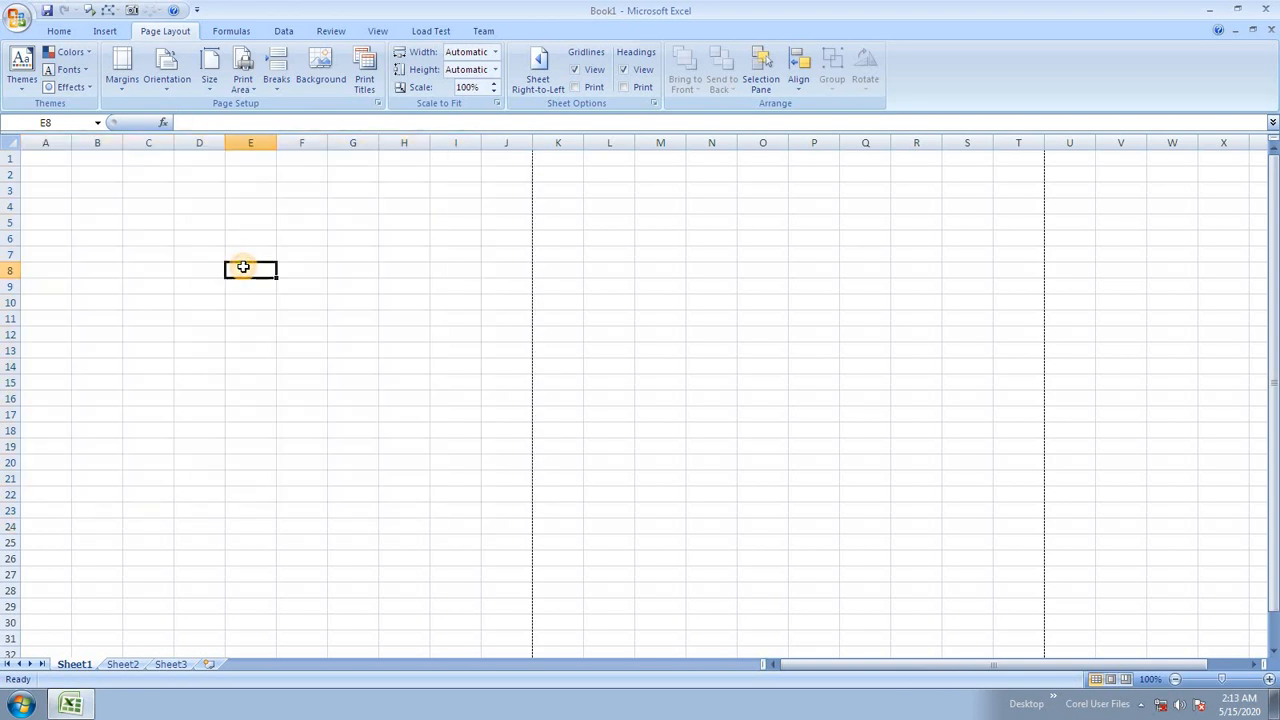
Enter the column headings Rollno, Name, Course and Fees in cells A1 to D1.
click(40, 161)
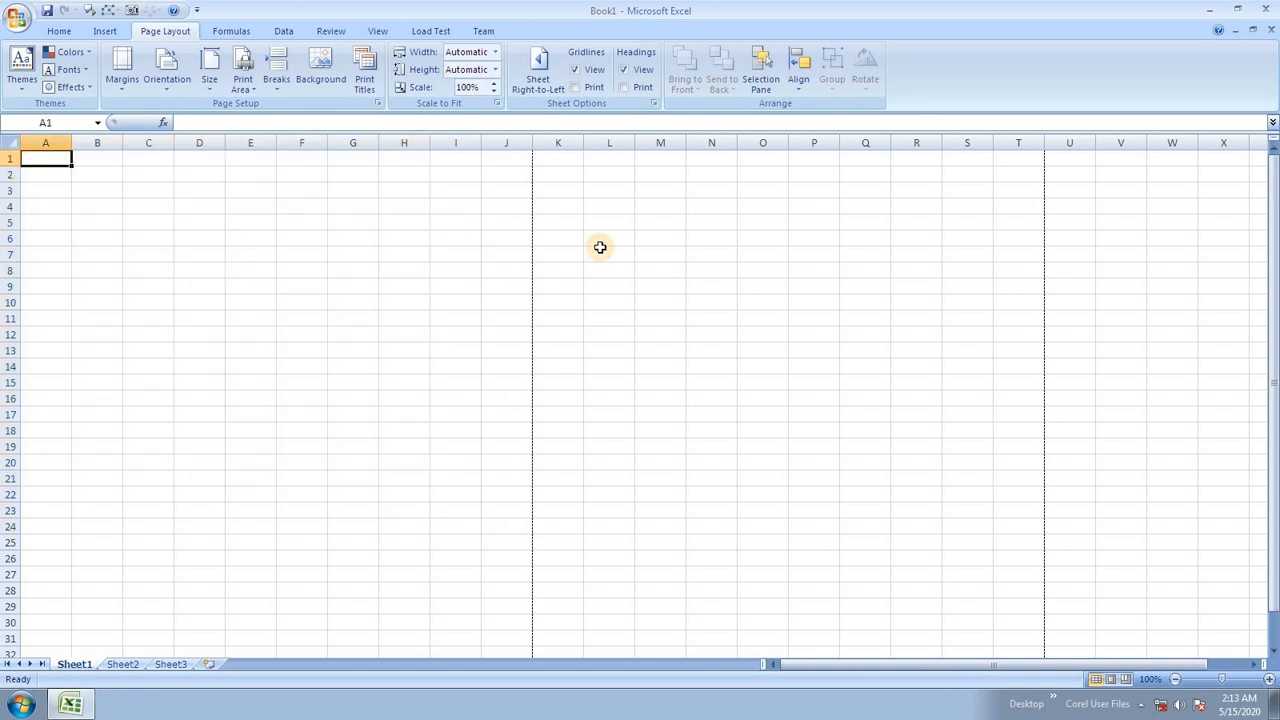
text(S)
key(BackSpace)
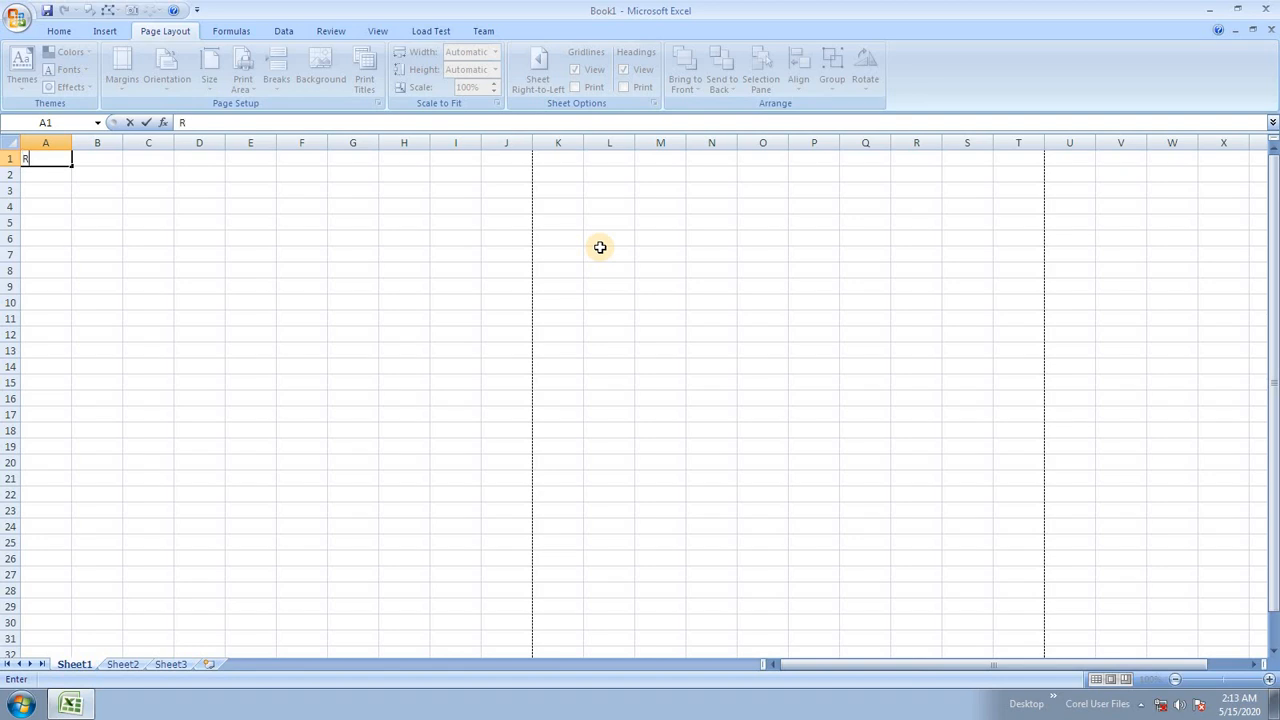
text(Rollno)
key(Tab)
text(Name)
key(Tab)
text(C)
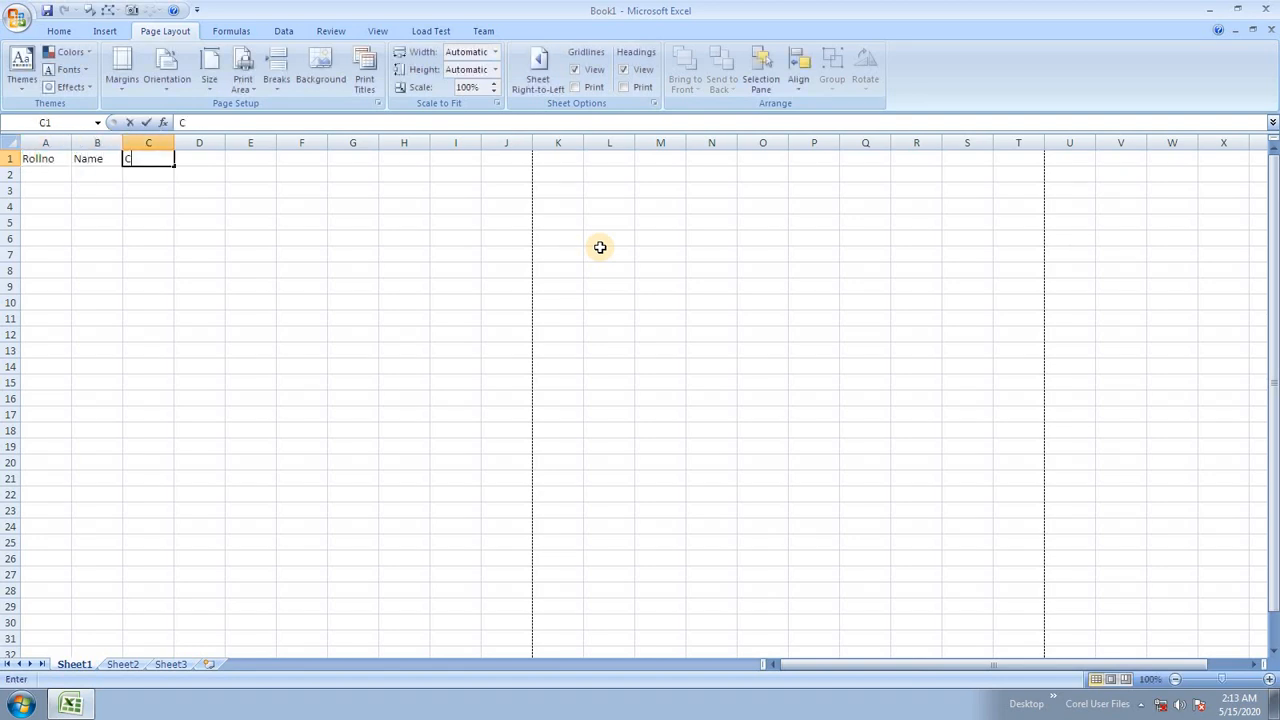
key(Tab)
text(Fee)
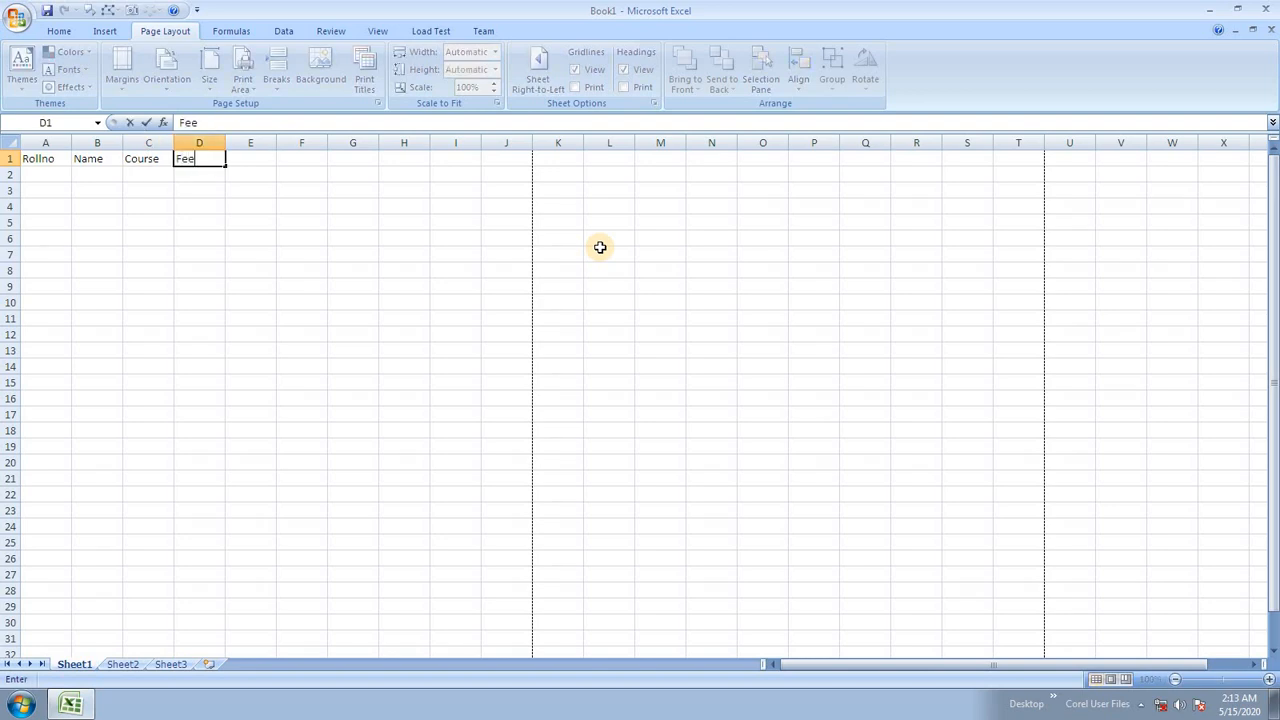
text(s)
key(Left)
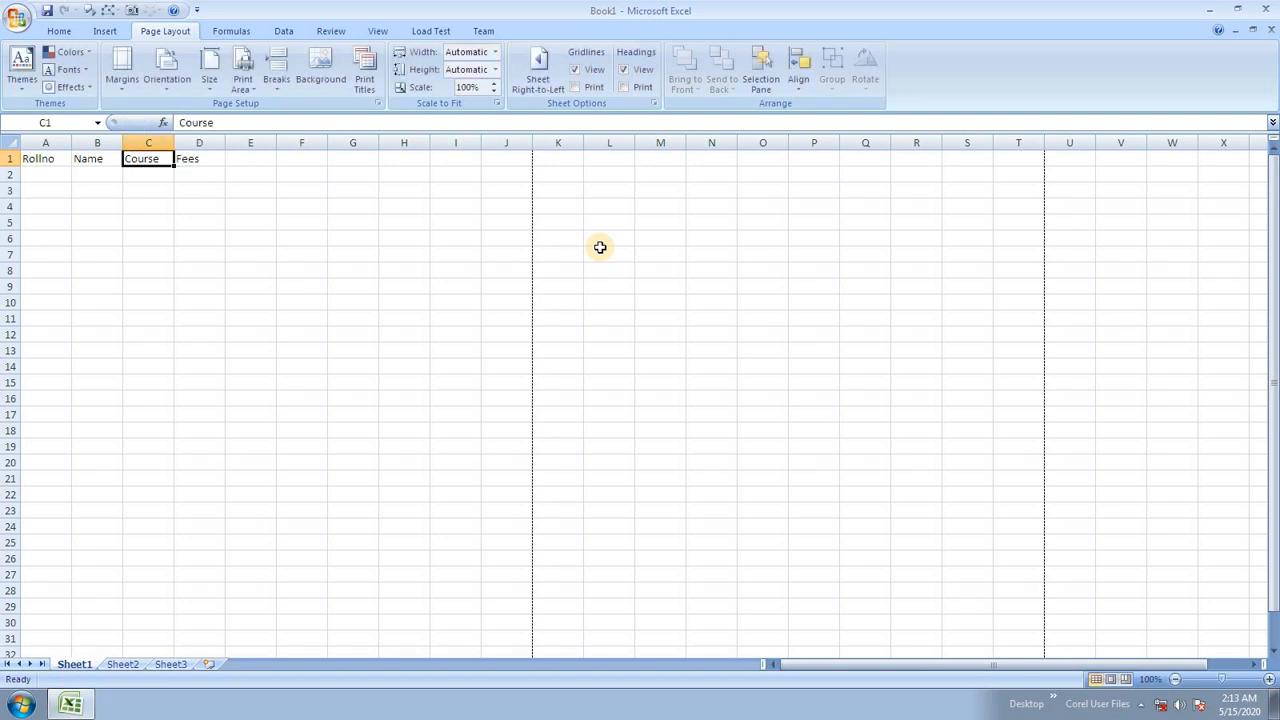
Replace the Course heading with Class and the Fees heading with Math.
text(Cl)
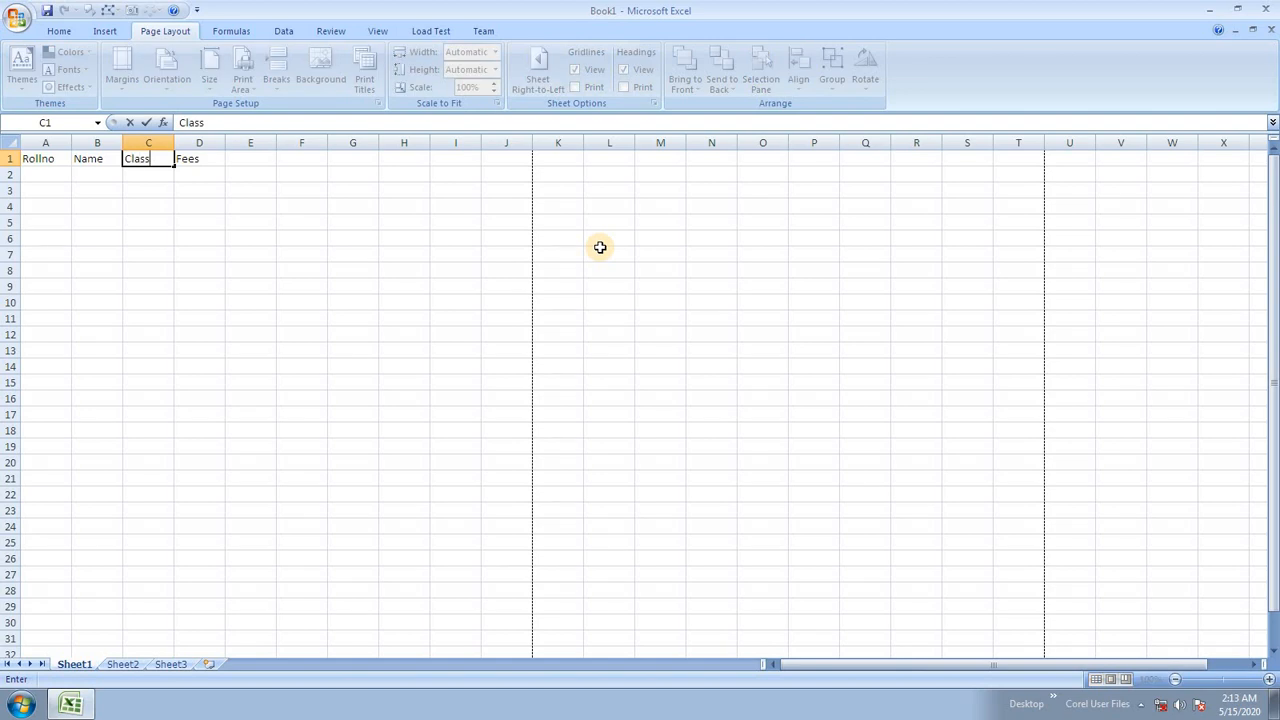
text(ass)
key(Tab)
text(Mat)
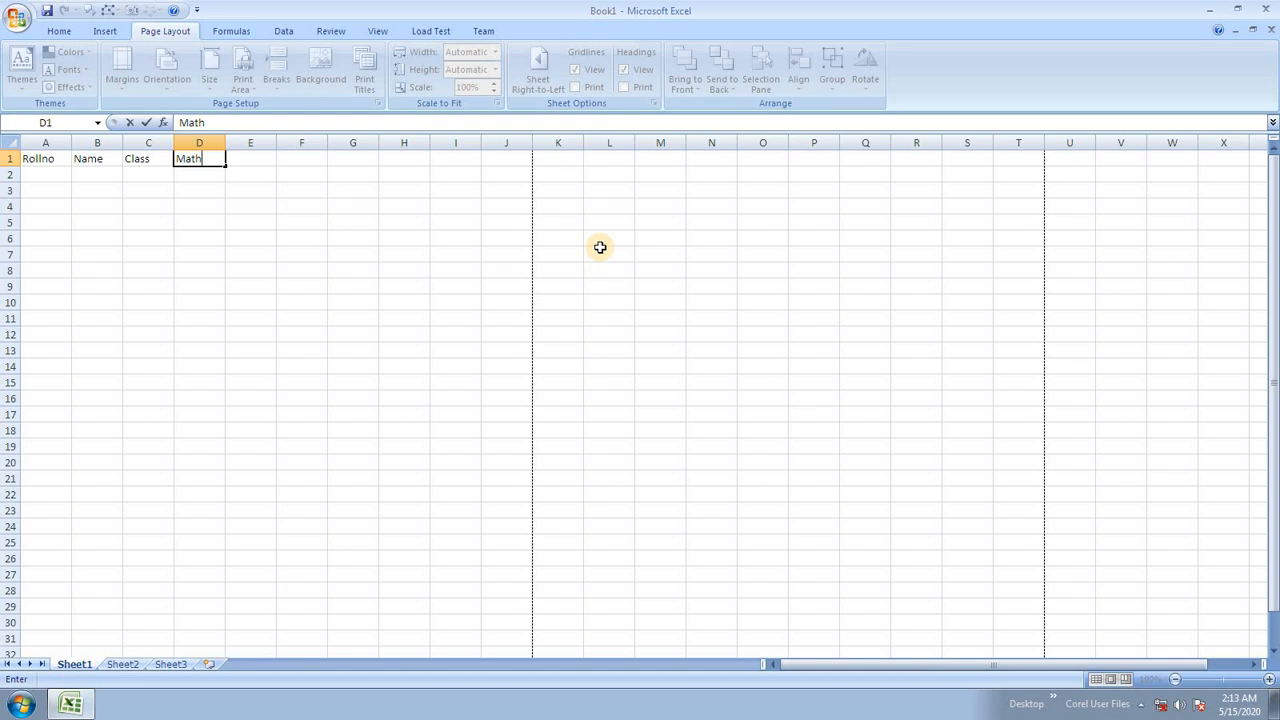
key(Tab)
Add the subject headings Hindi, English and Science in cells E1 to G1.
text(Hind)
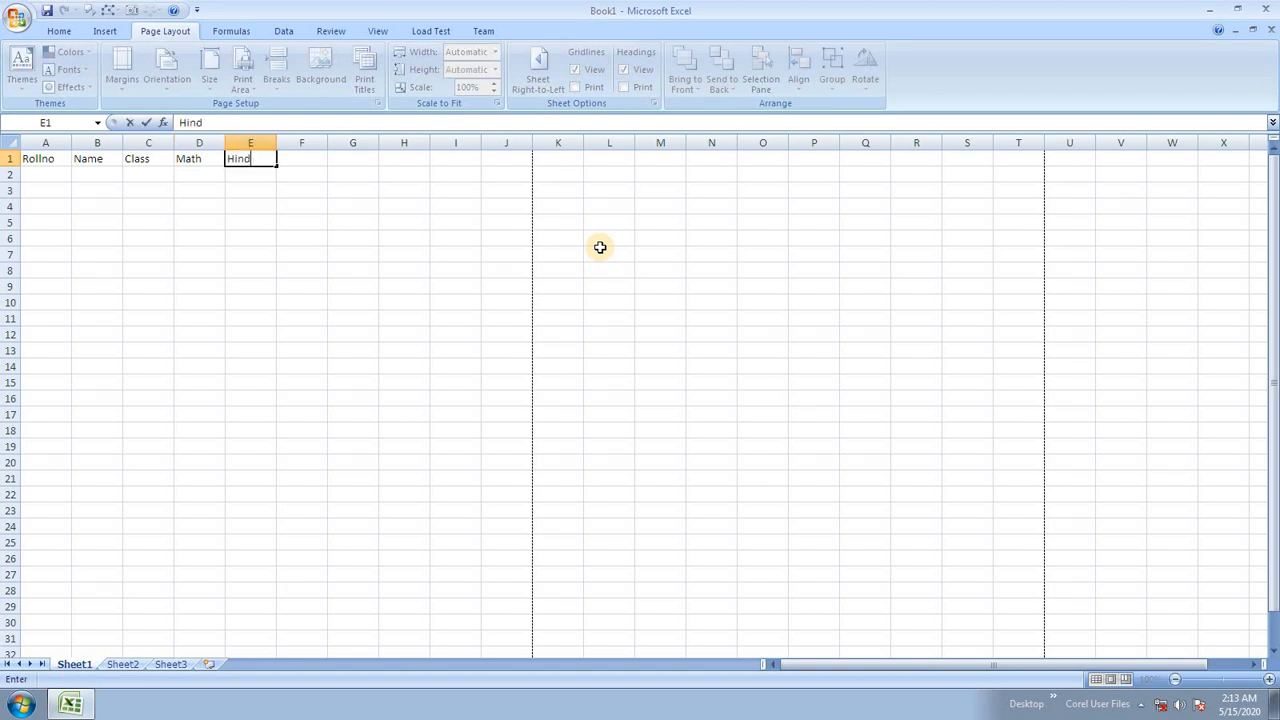
text(i)
key(Tab)
text(English)
key(Tab)
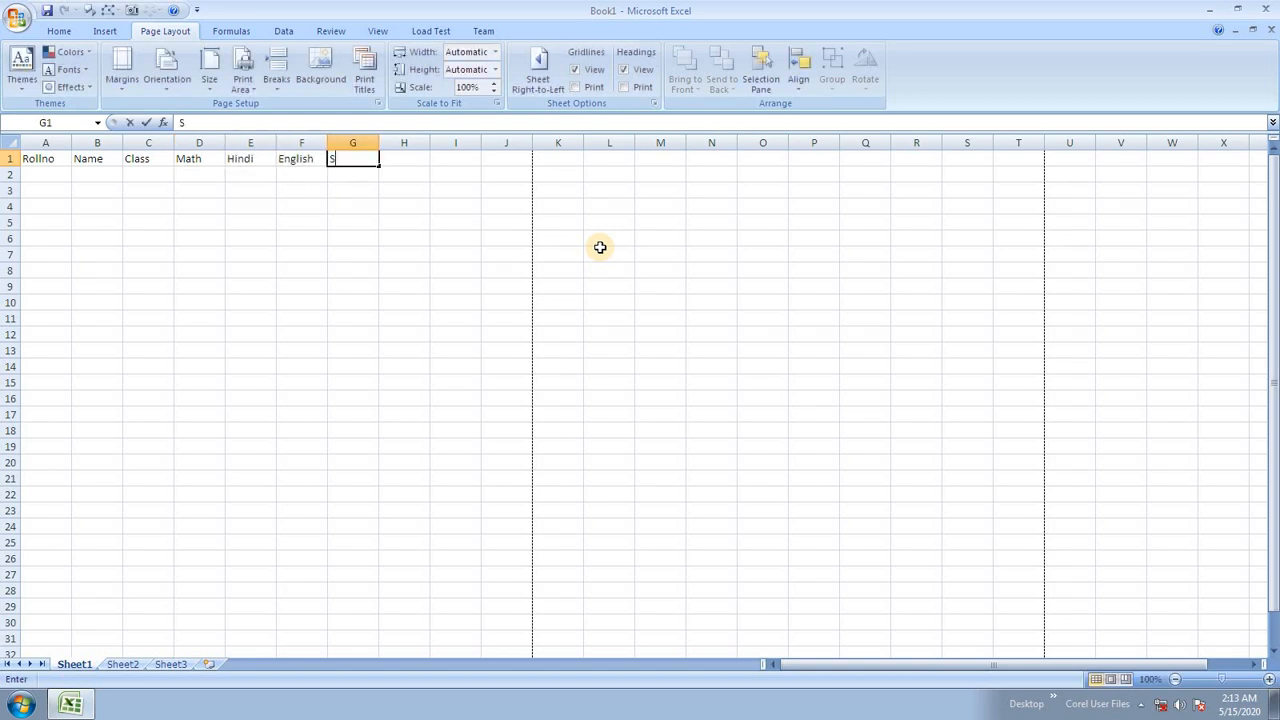
text(Science)
key(Tab)
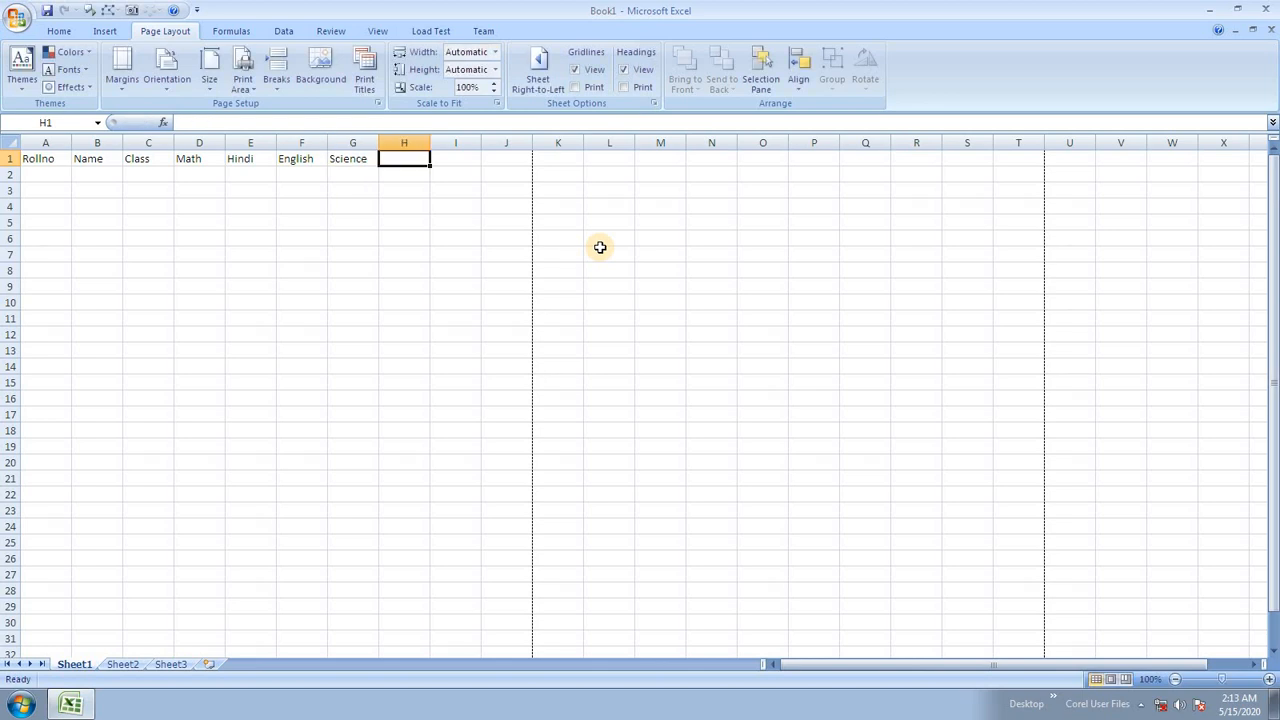
Complete the heading row with Physical, Total and Avg in cells H1 to J1.
text(Physic)
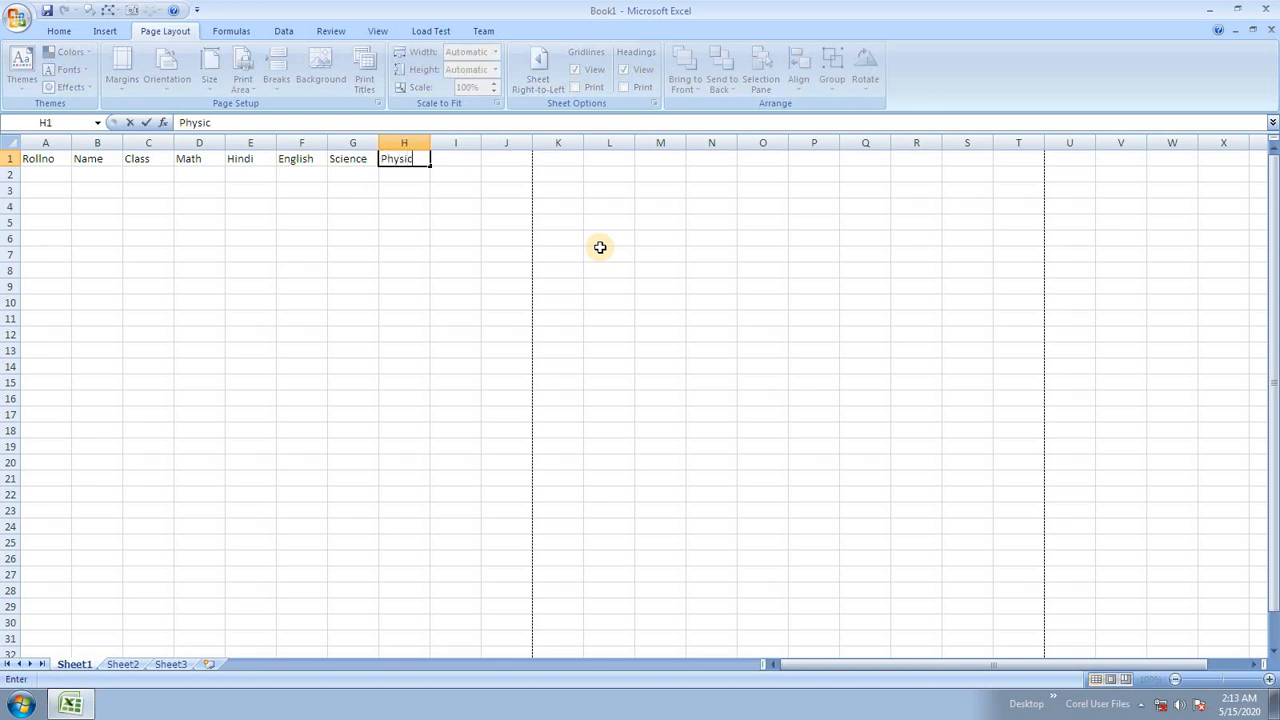
text(al)
key(Tab)
text(Total)
key(Tab)
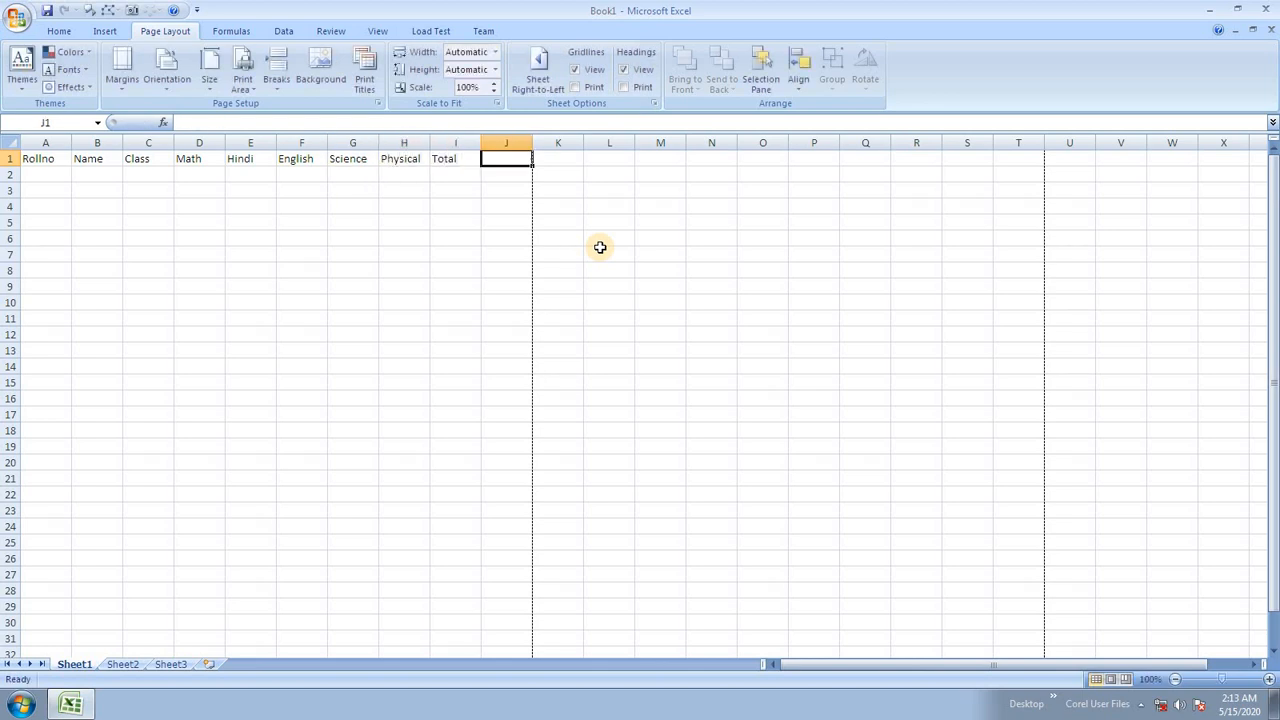
text(Avg)
key(Return)
Enter roll numbers 1 and 2 in A2 and A3, and fill the series down column A to 88.
key(Left)
key(Left)
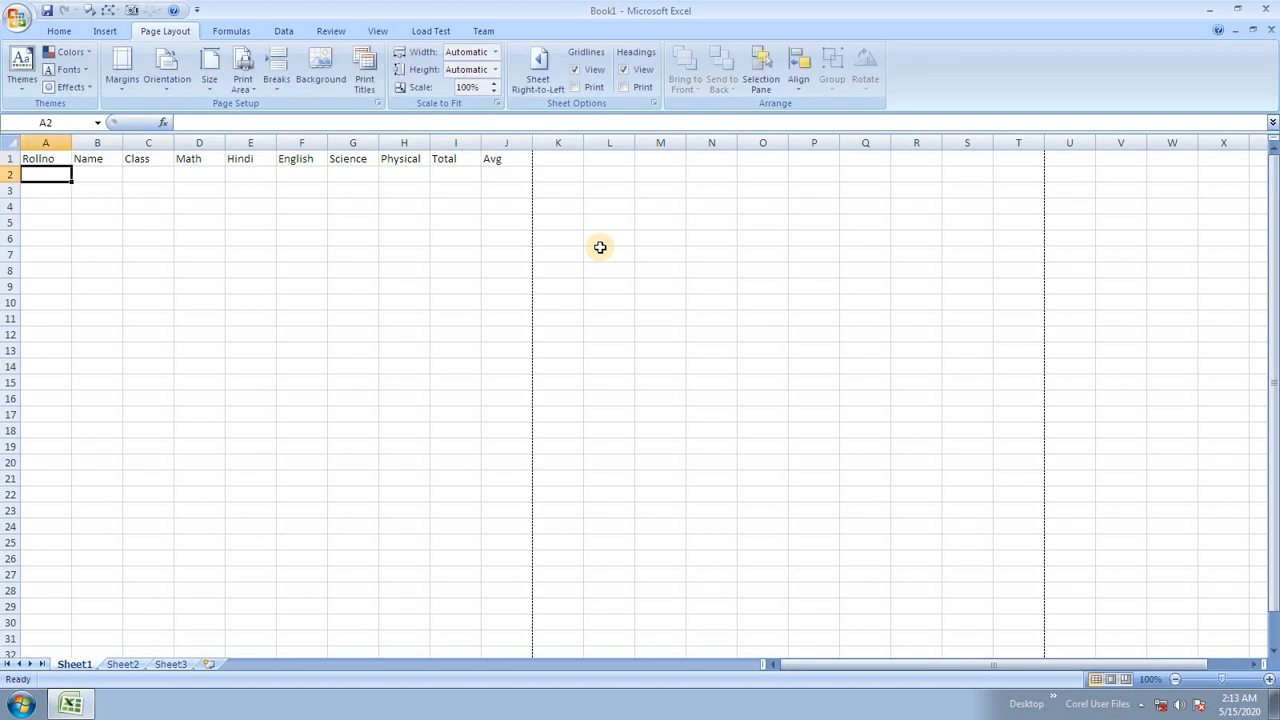
text(1)
key(Return)
text(2)
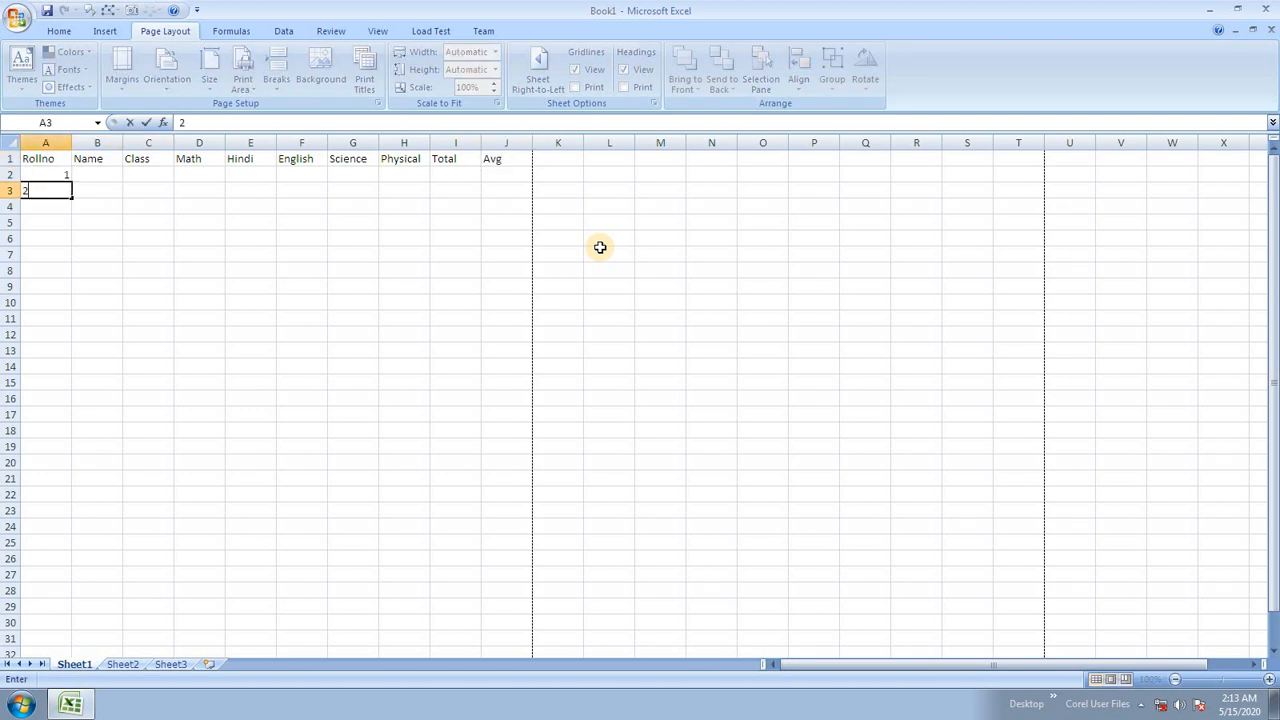
key(Return)
drag(55, 178, 57, 190)
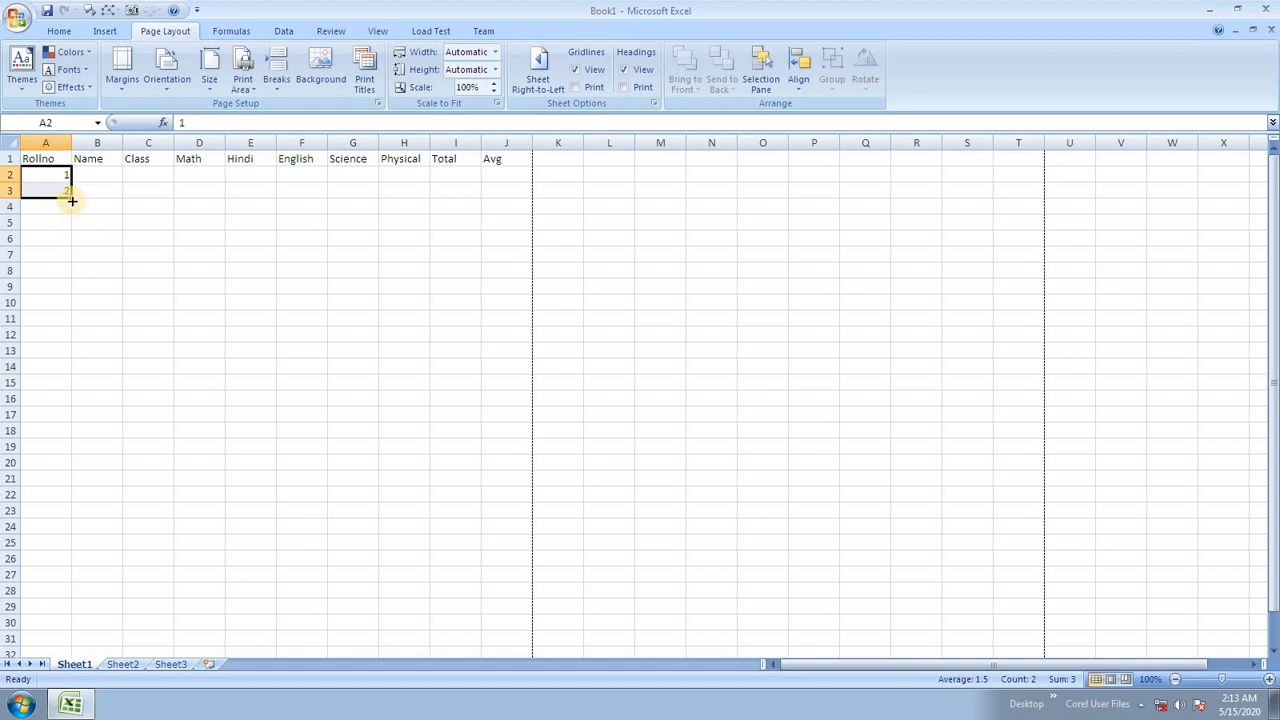
drag(72, 201, 91, 543)
scroll(100, 480, up, 15)
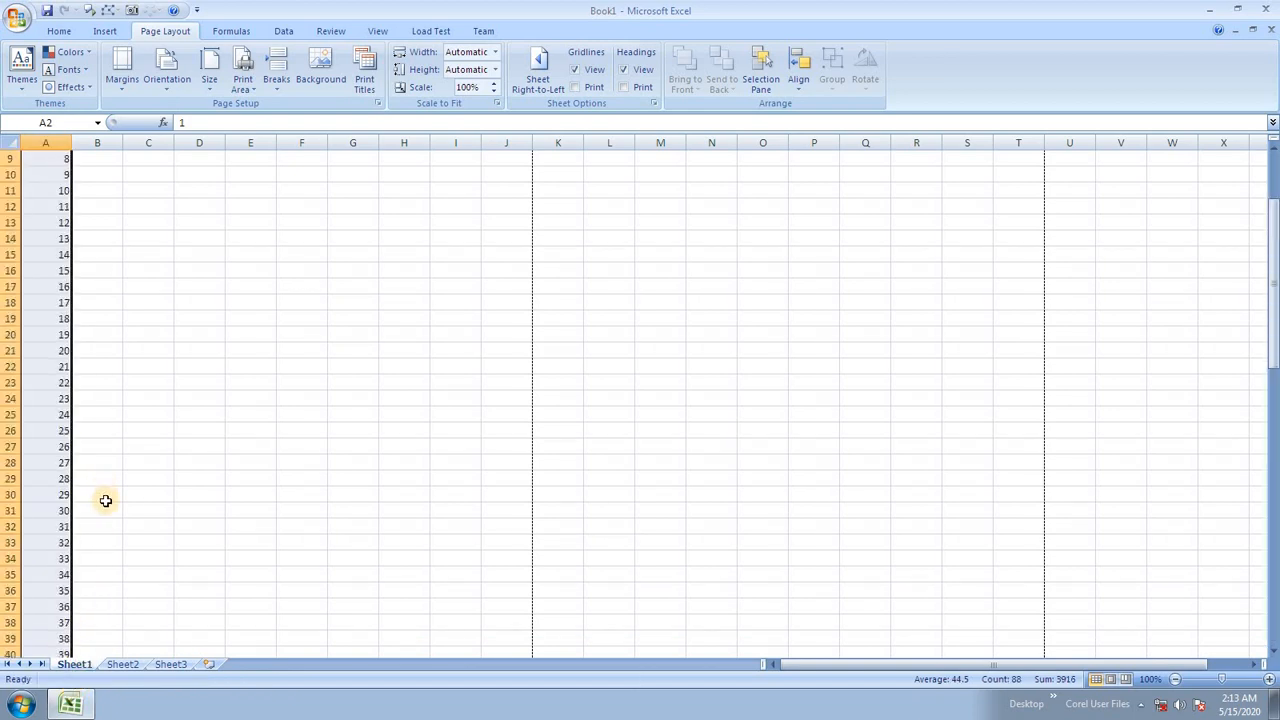
Enter a student's first name in B2 and select that cell.
click(97, 176)
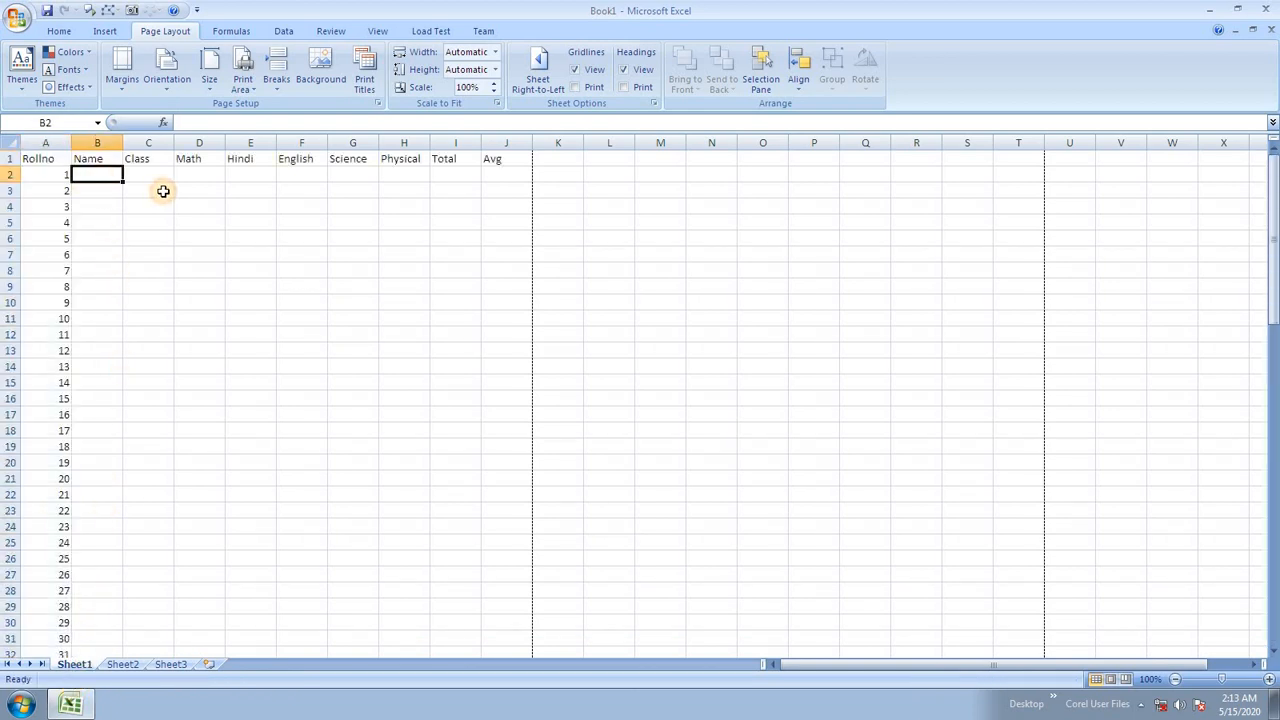
text(=)
key(Escape)
text(Ram)
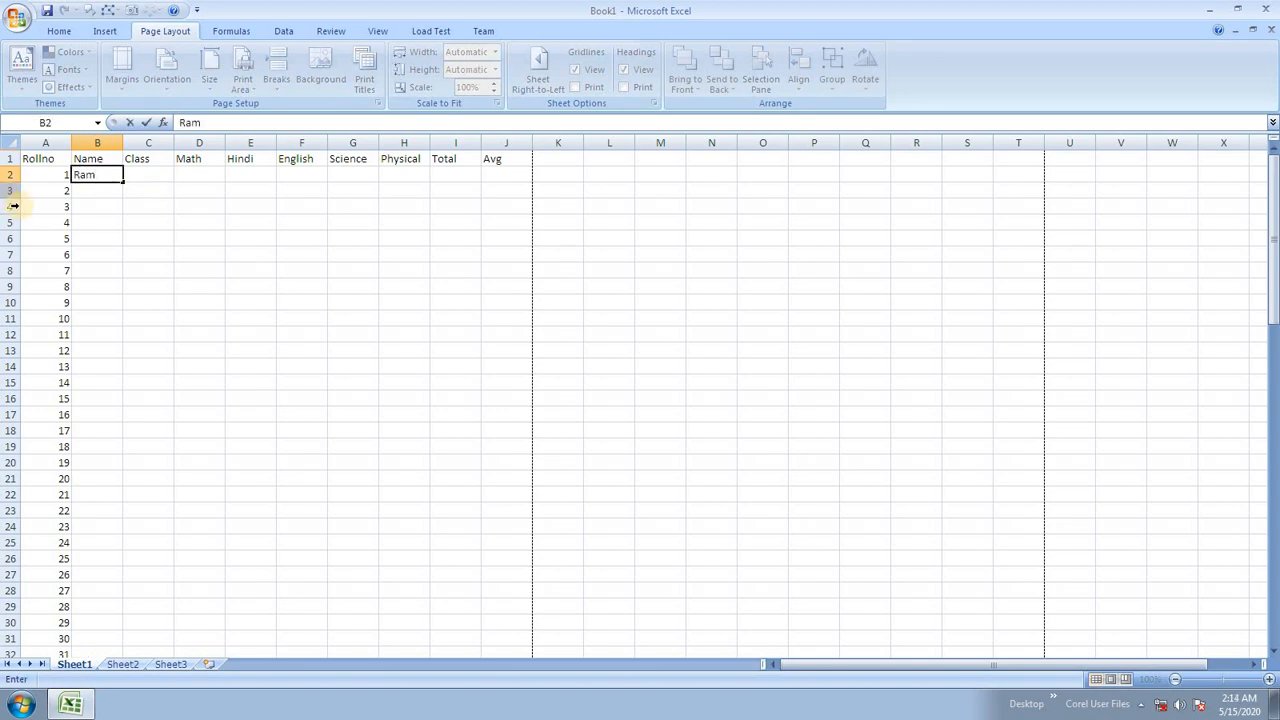
click(140, 223)
click(112, 180)
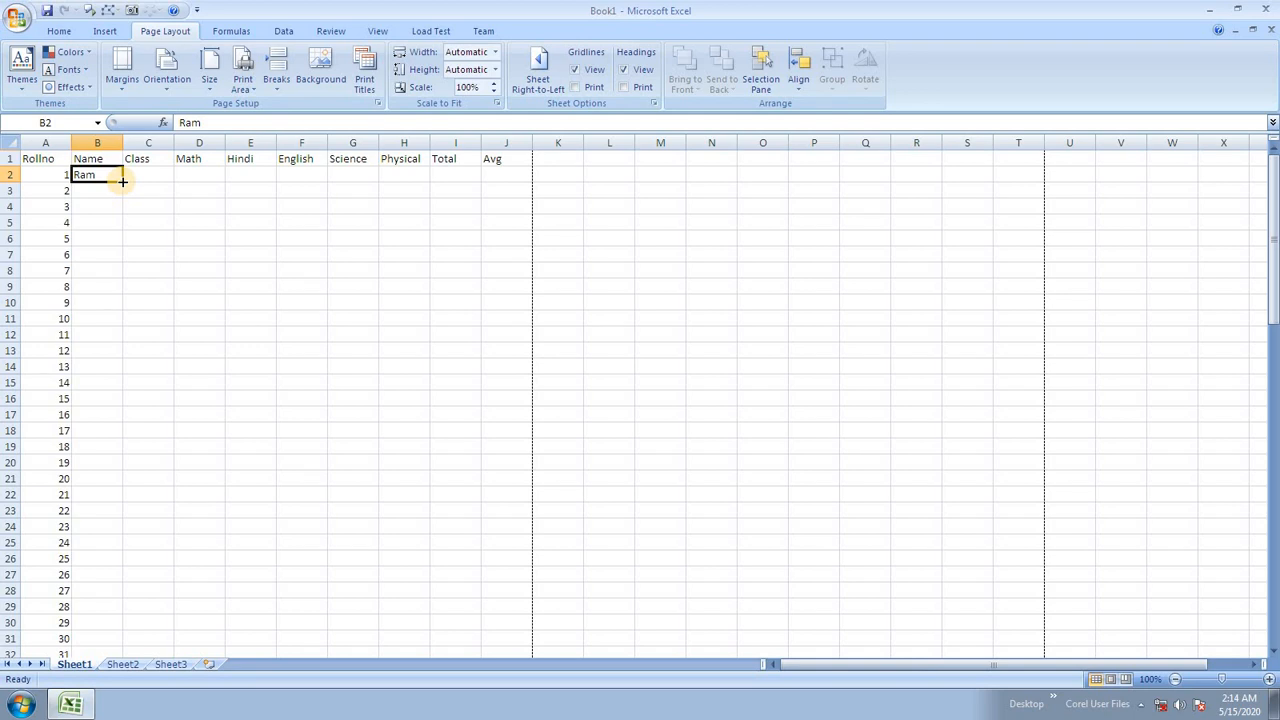
Fill the student names from B2 down column B to row 89.
drag(122, 182, 120, 625)
scroll(142, 414, up, 20)
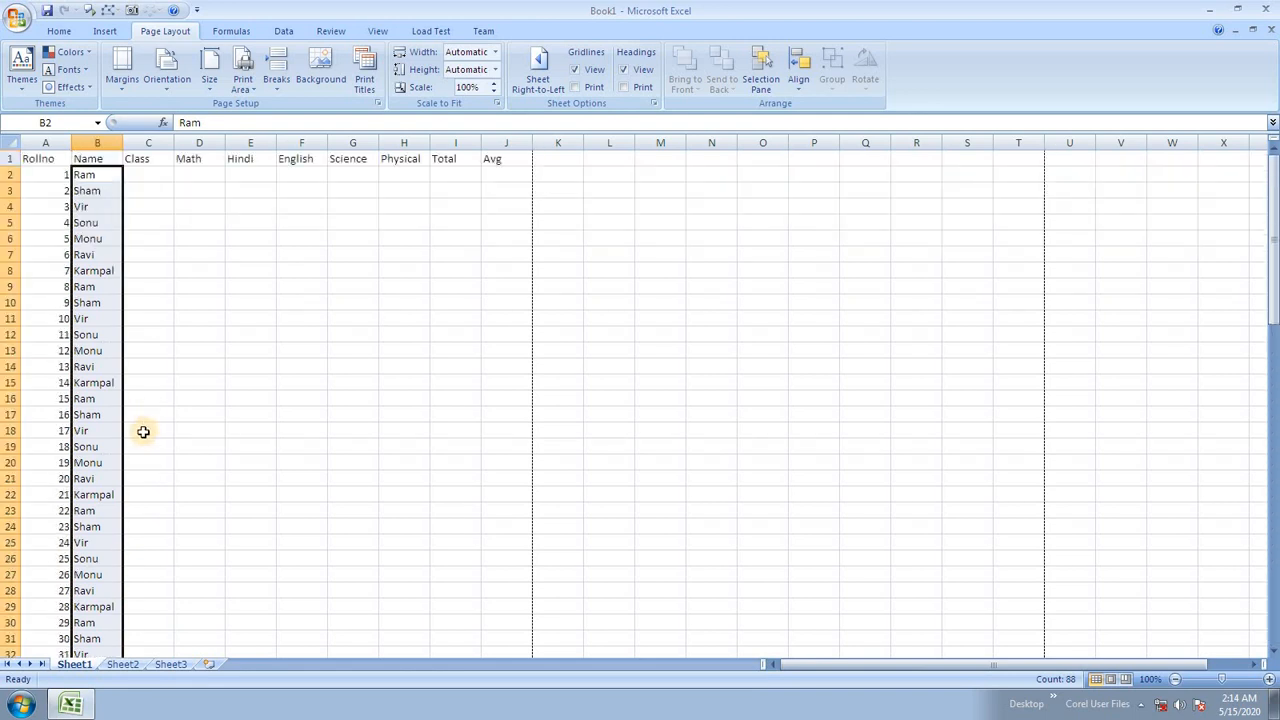
Enter the classes 8th, 9th, 2nd and 6th in cells C2 to C5.
click(152, 172)
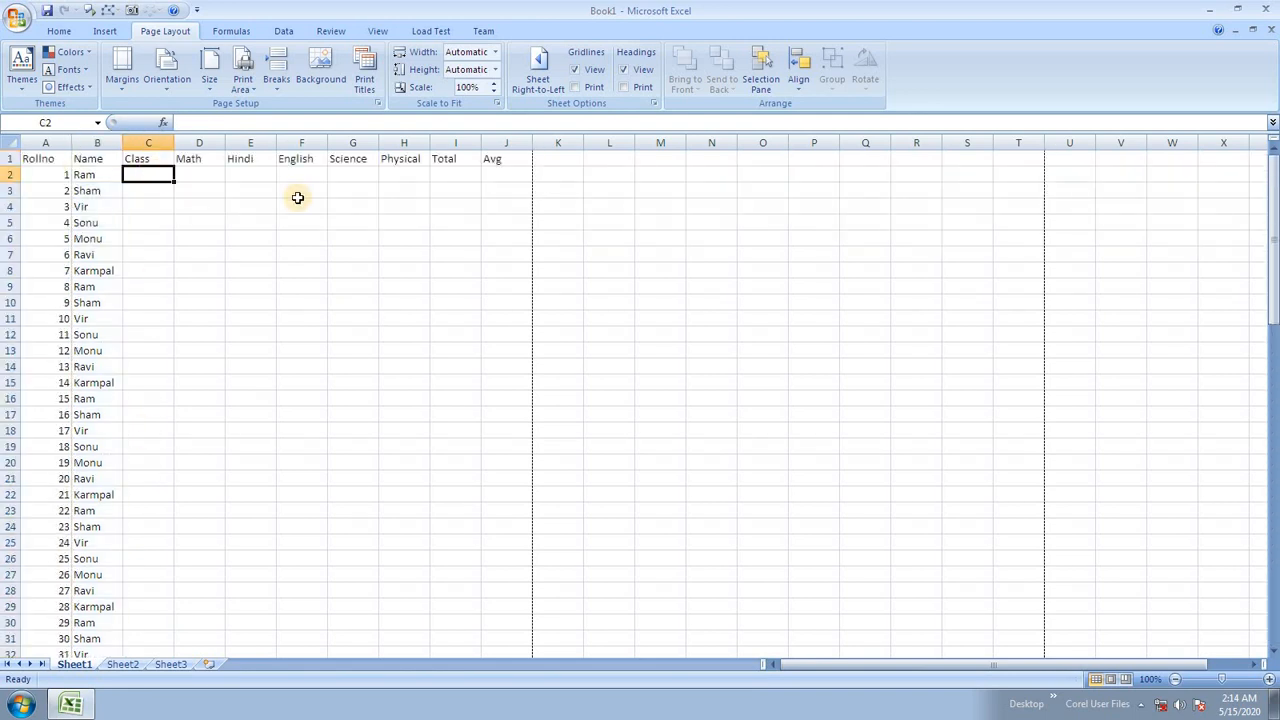
text(8th)
key(Return)
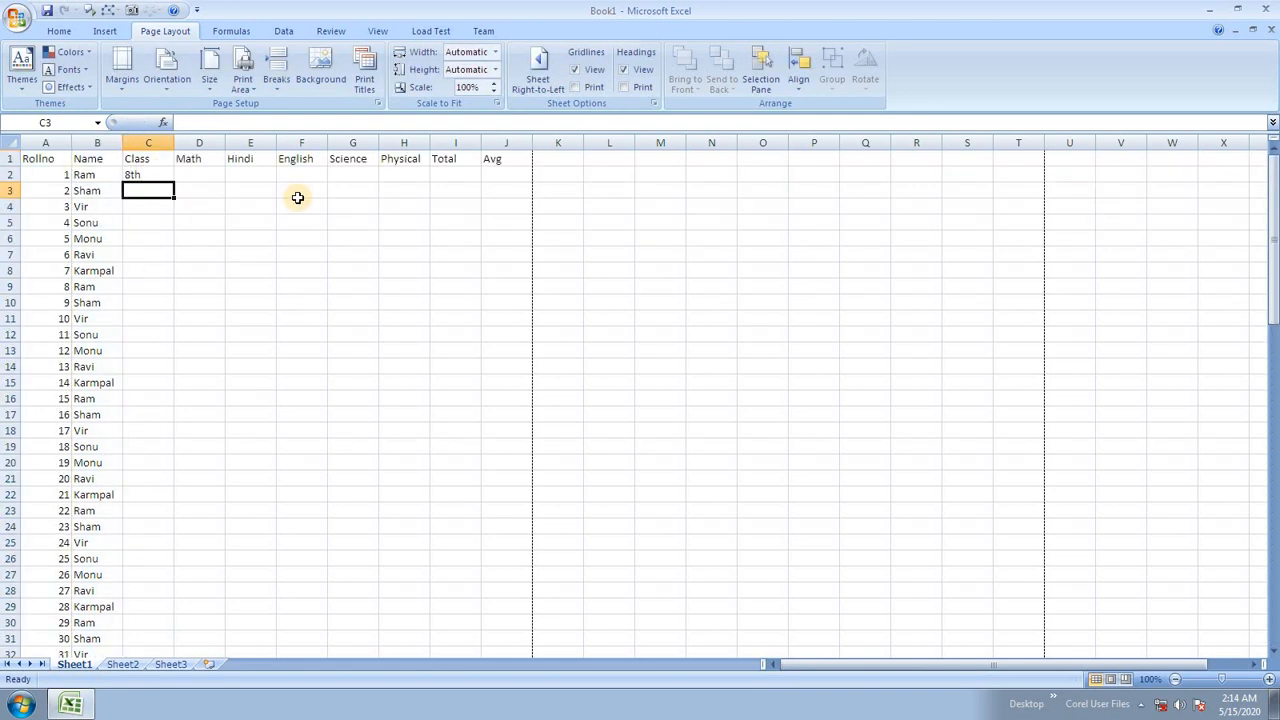
text(9th)
key(Return)
text(2)
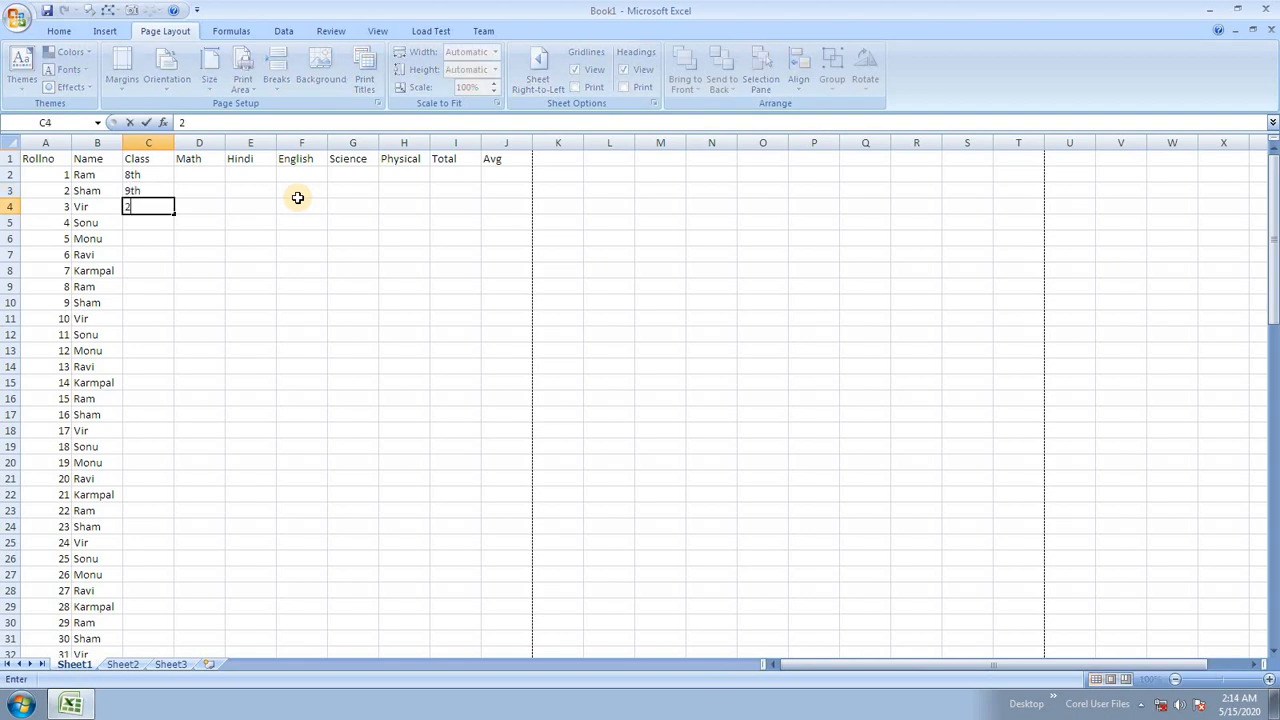
text(nd)
key(Return)
text(6th)
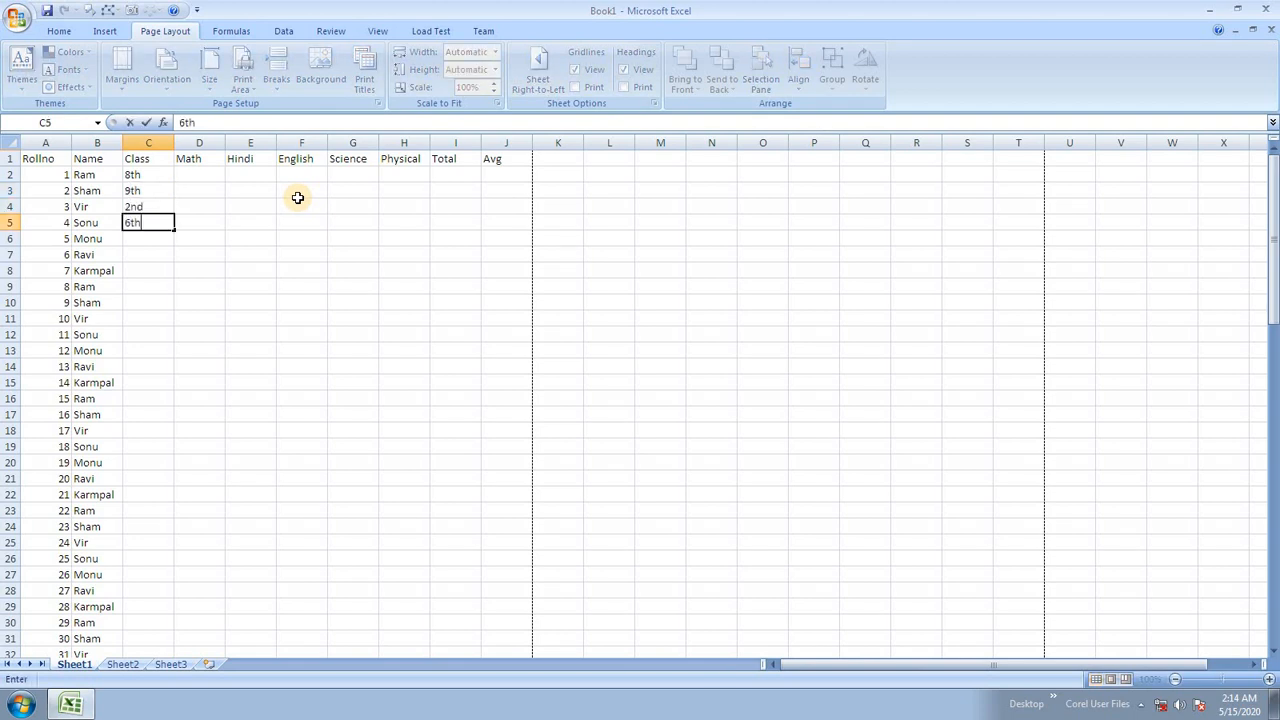
key(Return)
Enter the classes 2nd, 6th, 2nd and 5th in C6 to C9, and fill the C2:C9 pattern down to row 89.
text(2nd)
key(Return)
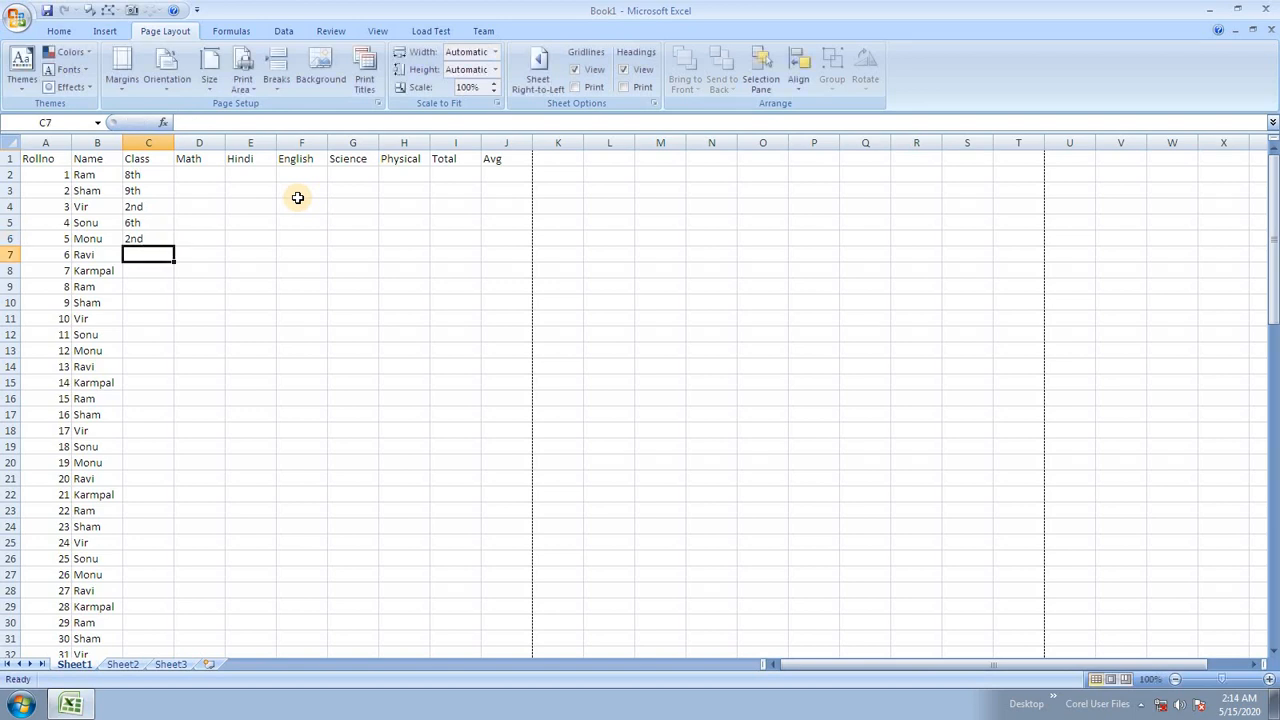
text(6th)
key(Return)
text(2nd)
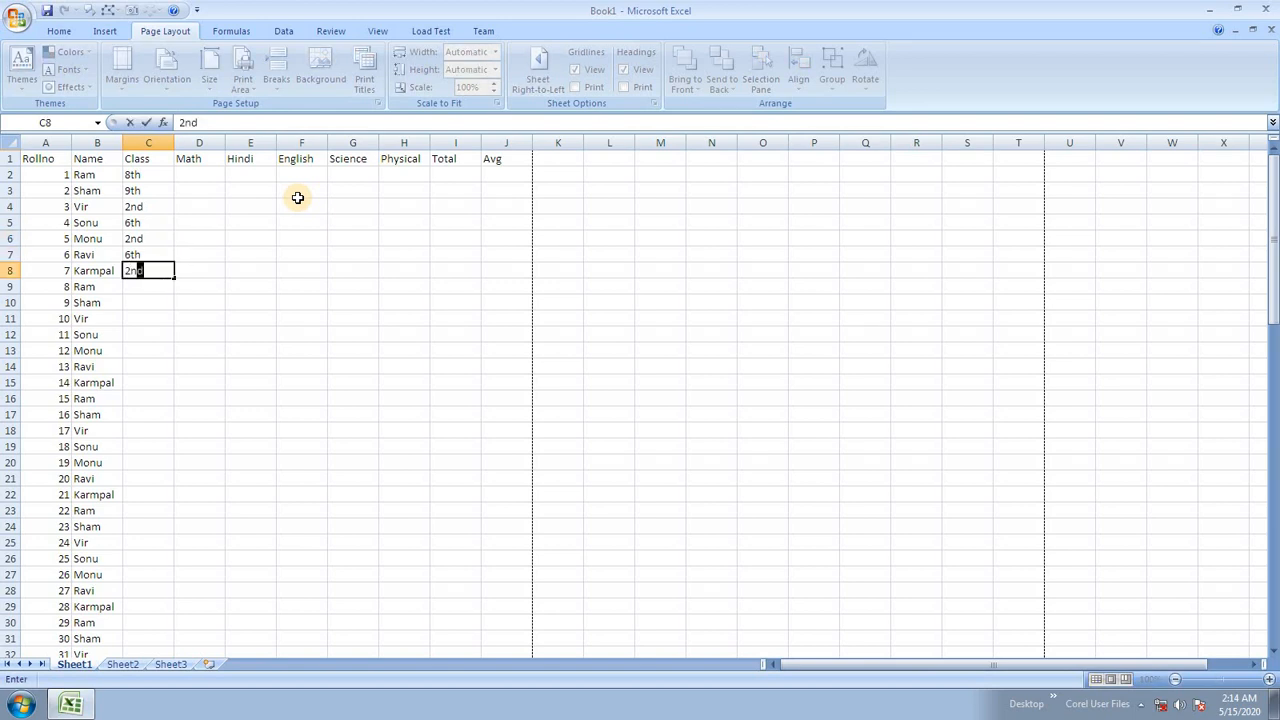
key(Return)
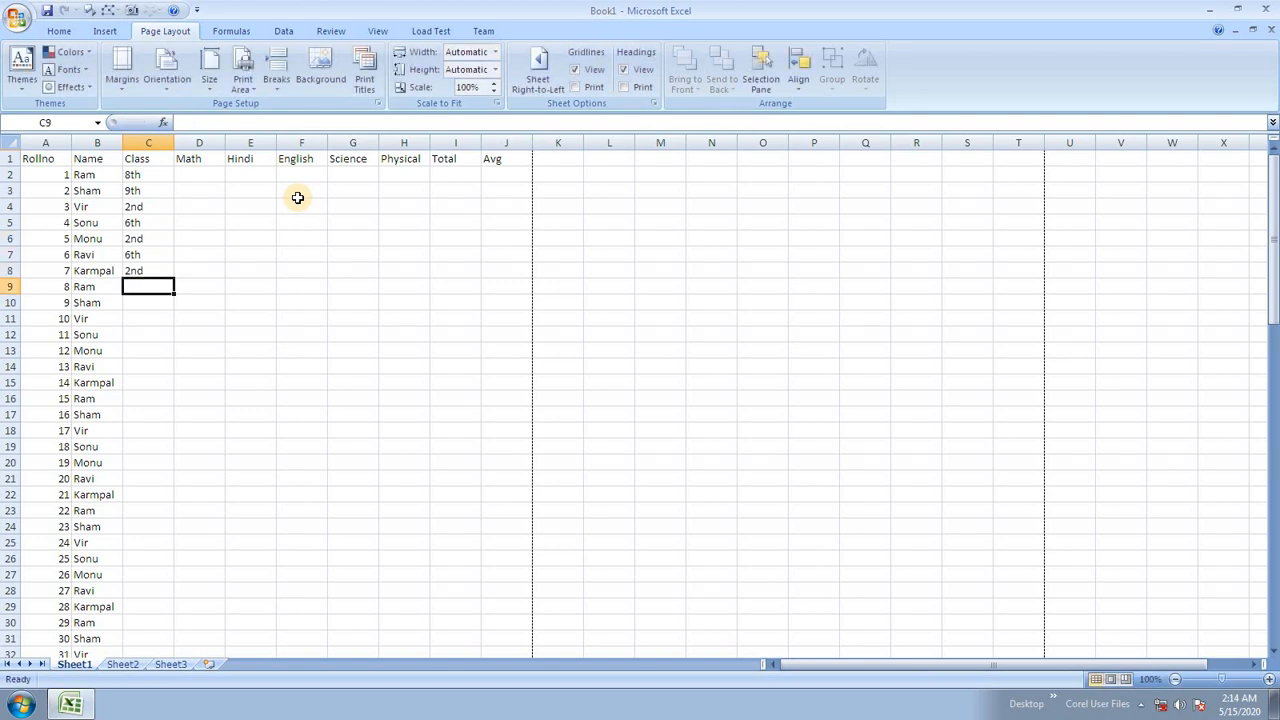
text(5th)
key(Return)
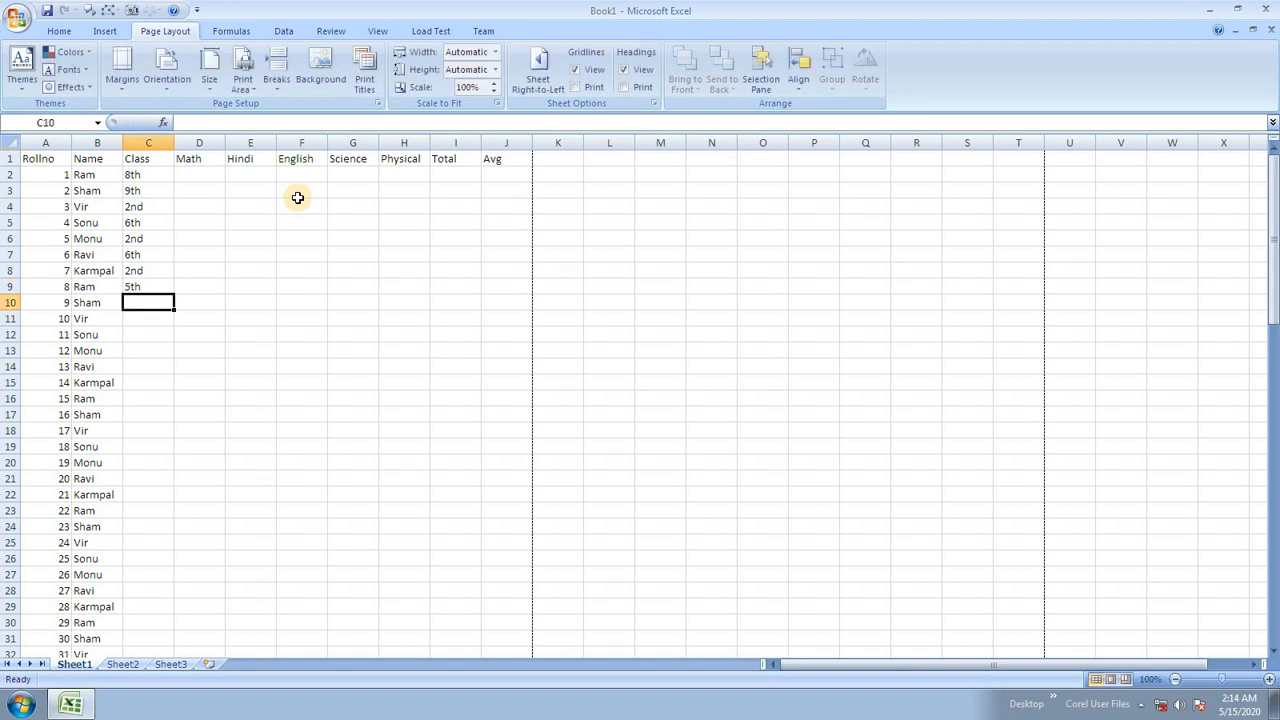
drag(135, 175, 206, 565)
scroll(206, 565, up, 20)
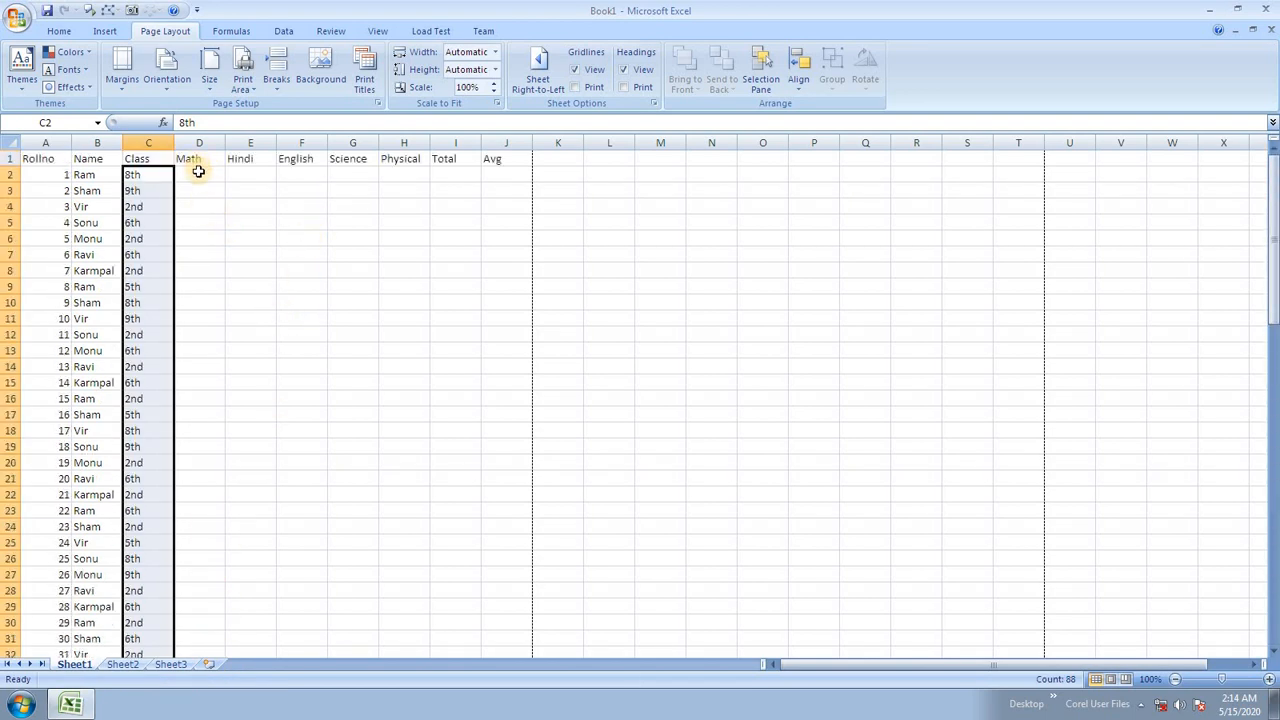
Fill the subject marks range D2:H89 with random numbers using =RANDBETWEEN(1,100).
drag(200, 174, 403, 611)
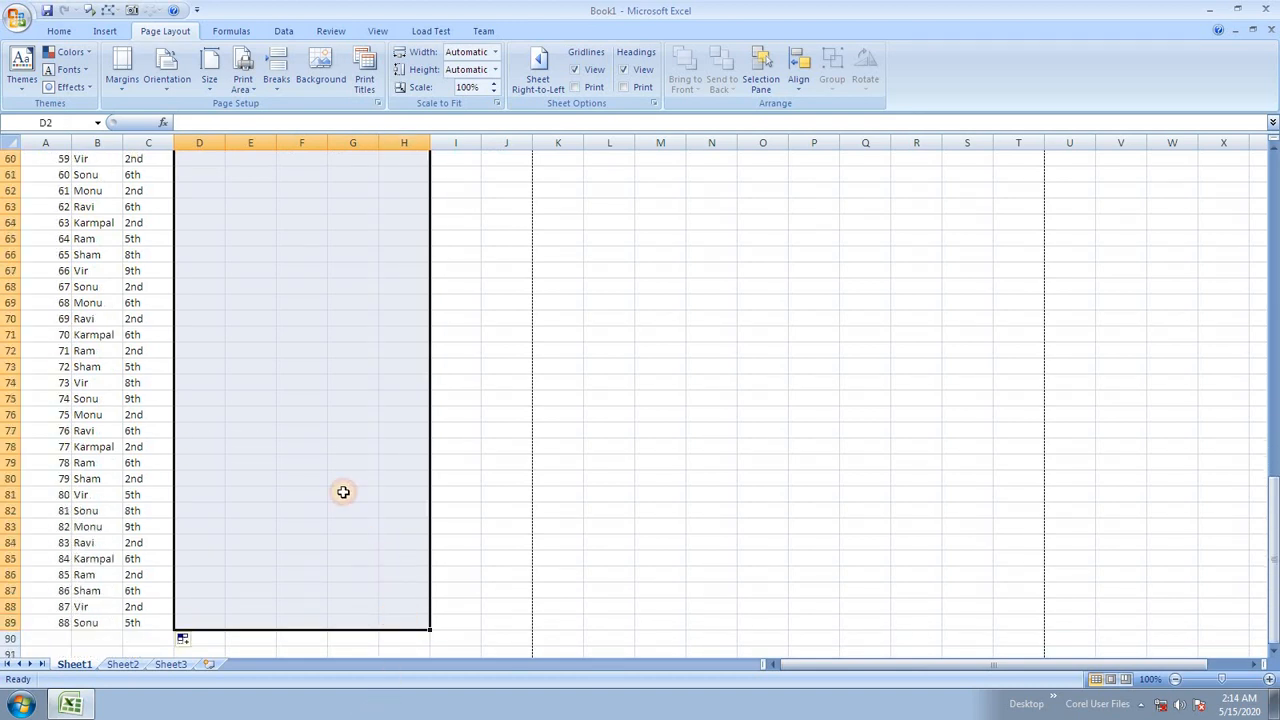
scroll(307, 260, up, 11)
scroll(307, 260, up, 9)
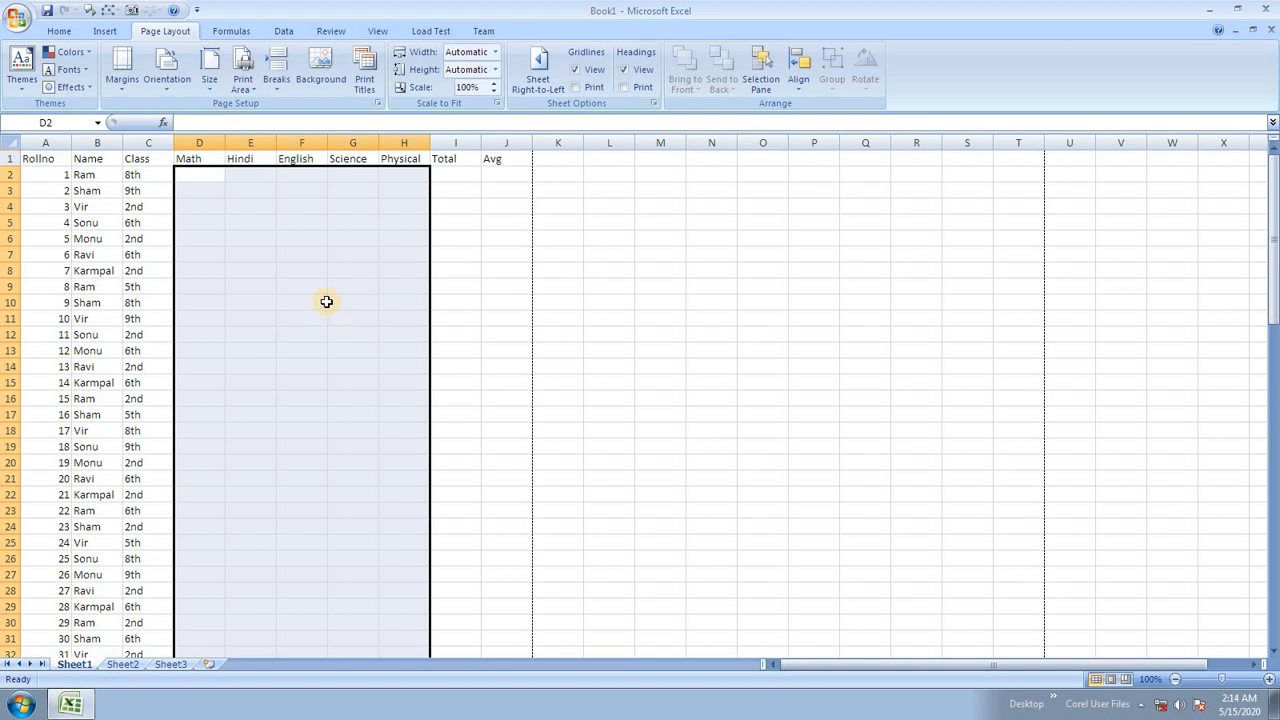
text(=randb)
key(Tab)
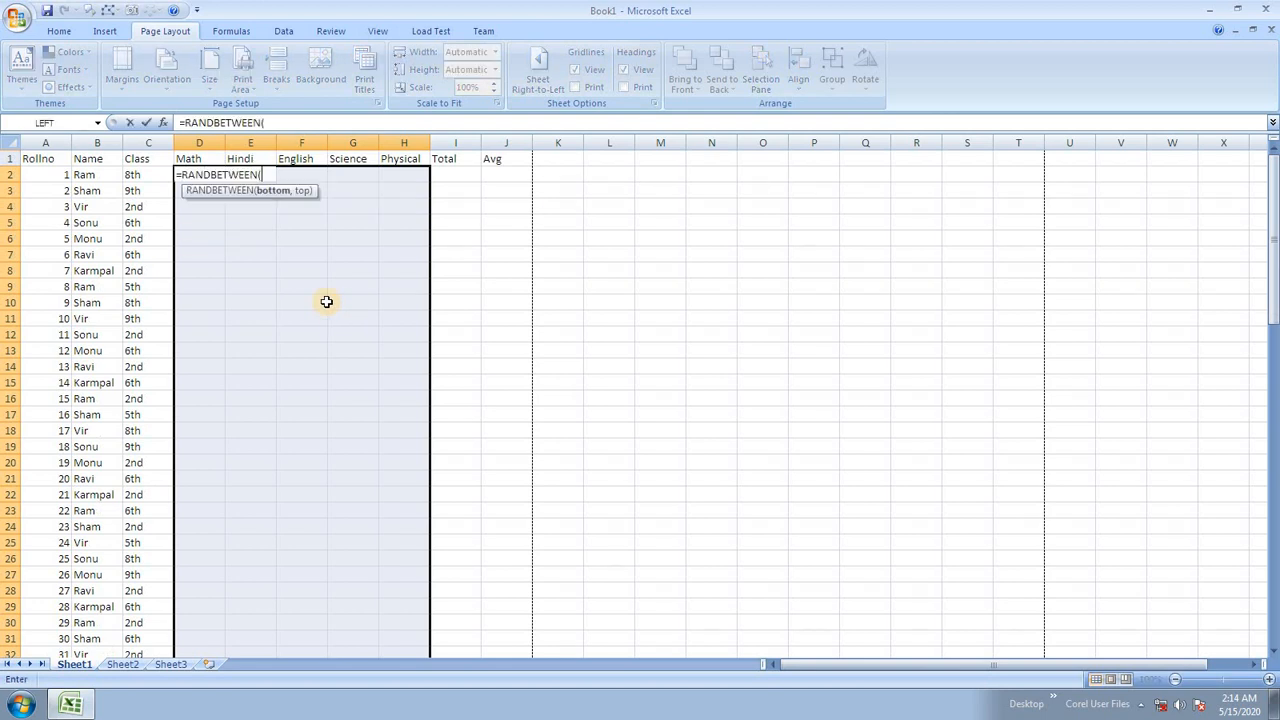
text(1,1)
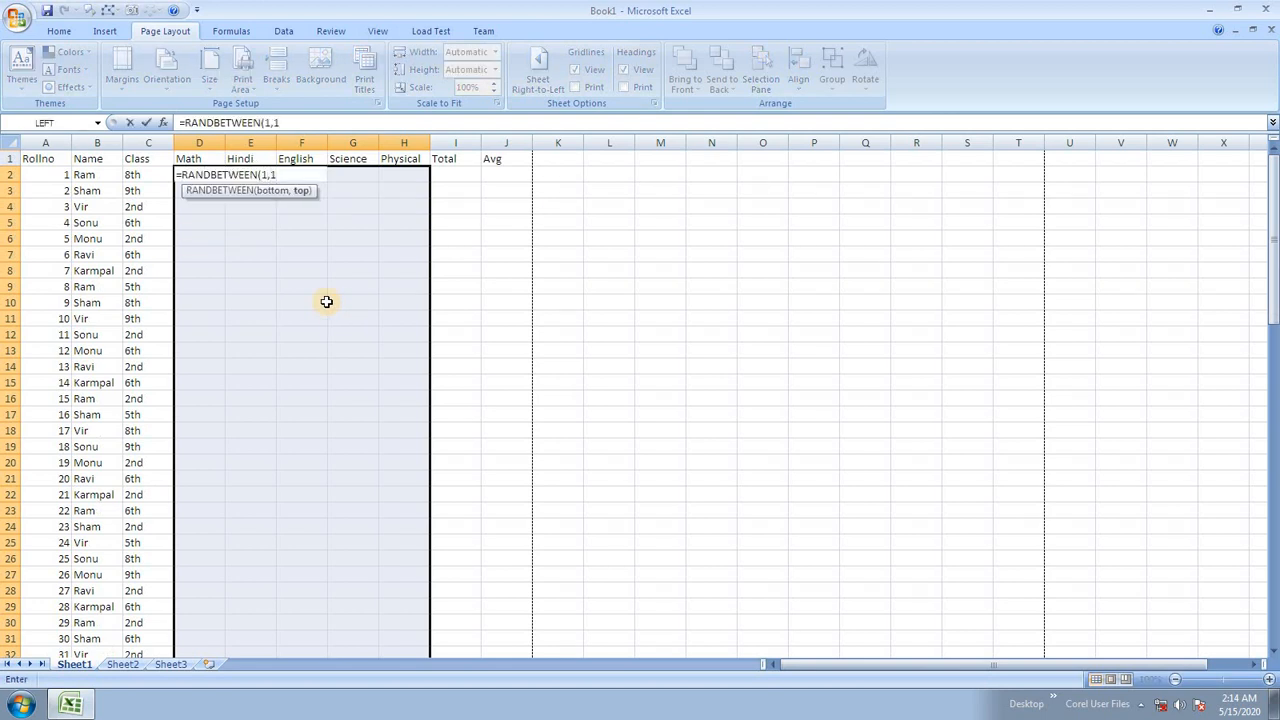
text(00)
key(ctrl+Return)
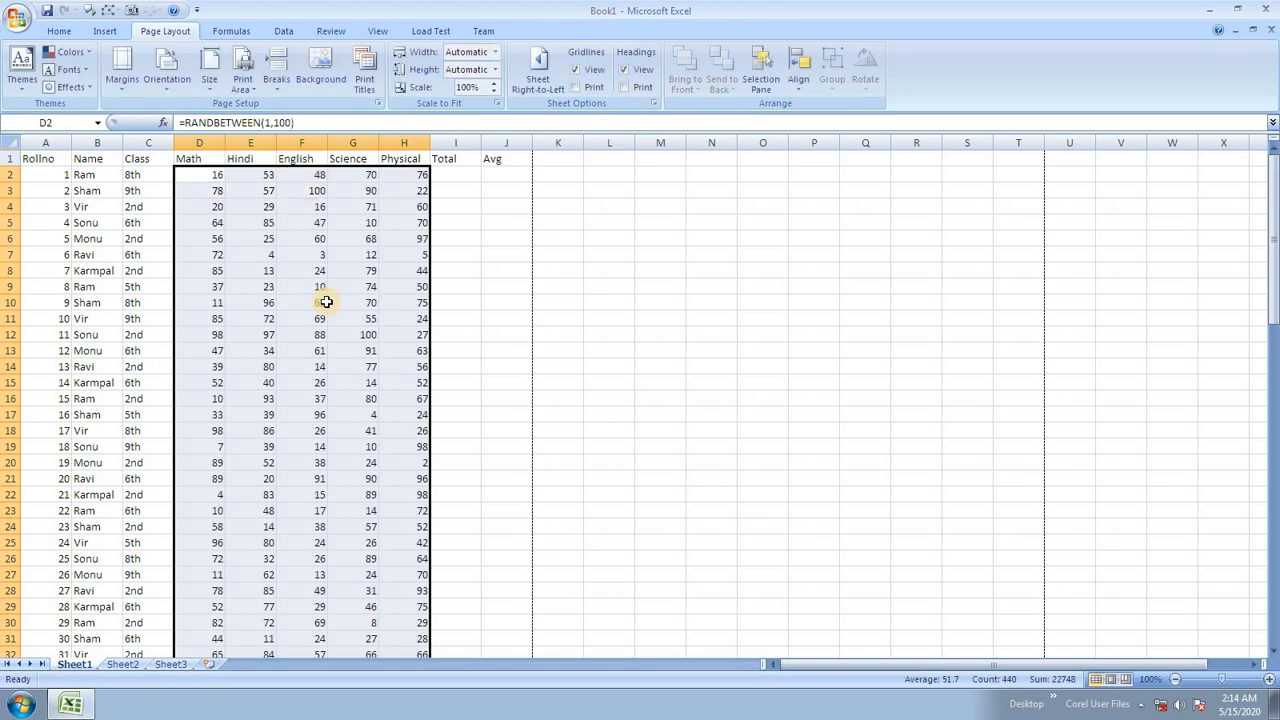
click(476, 172)
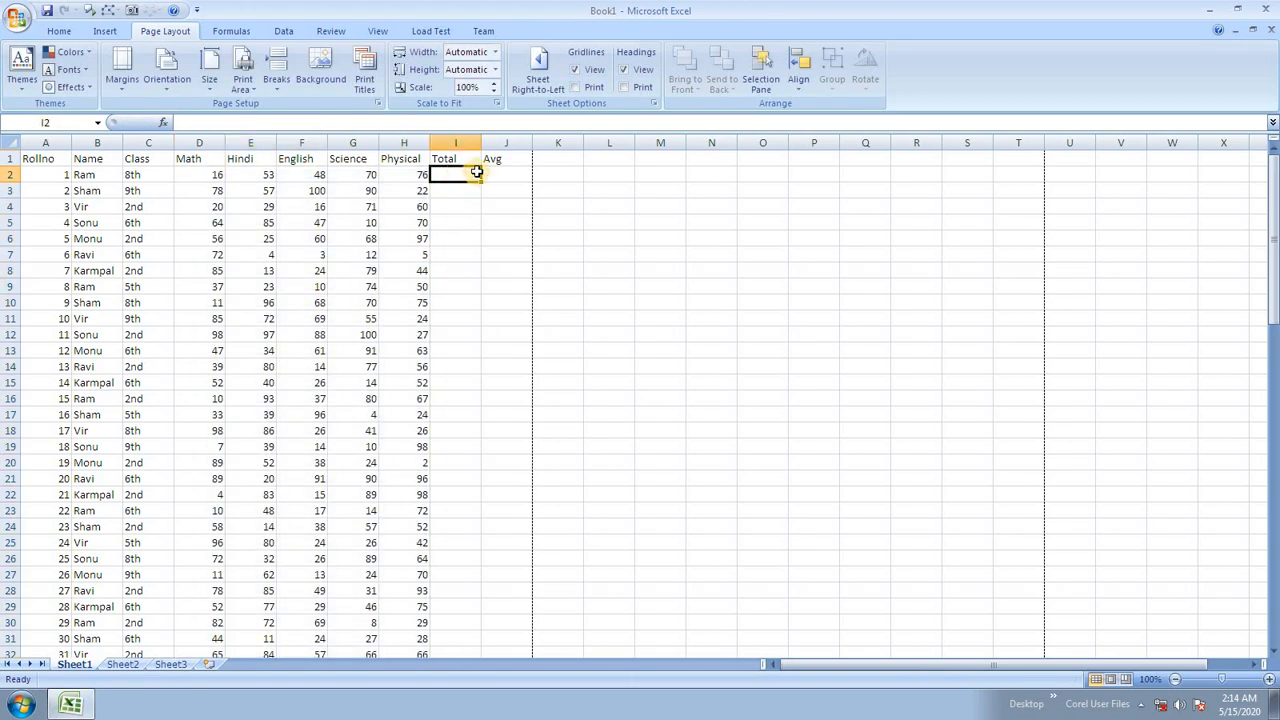
key(ctrl+shift+Down)
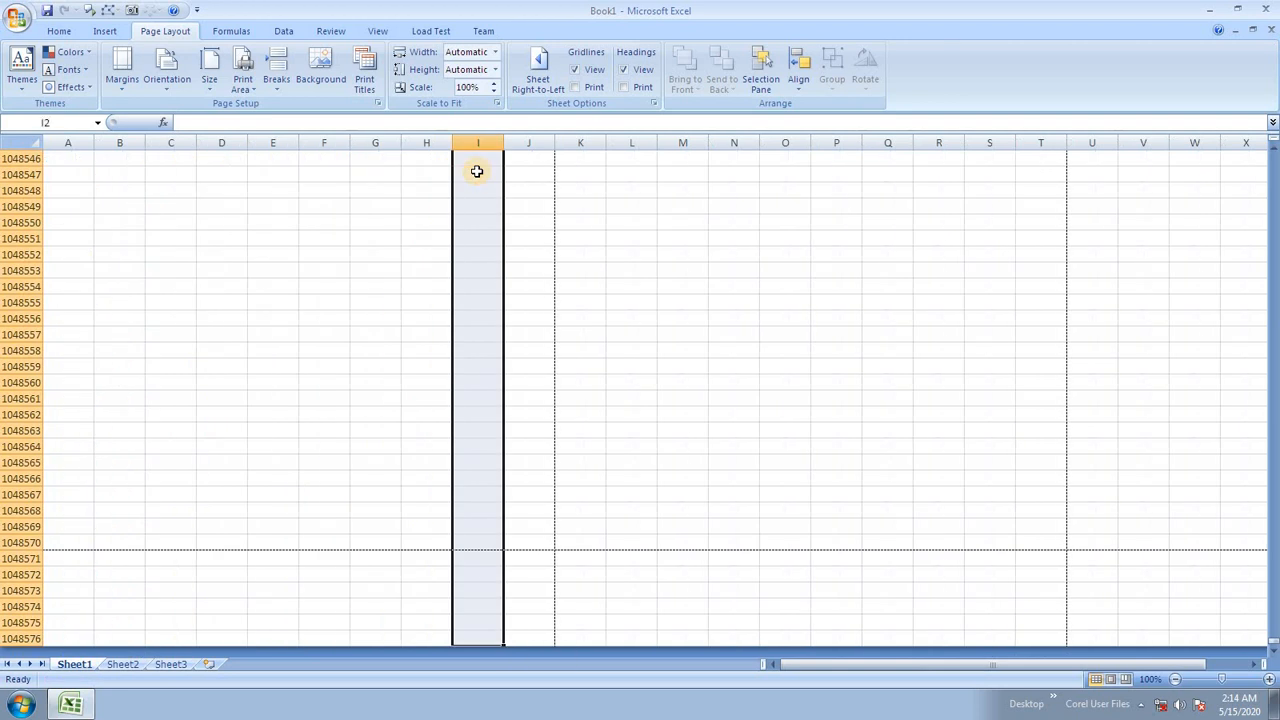
key(shift+Up)
key(shift+Up)
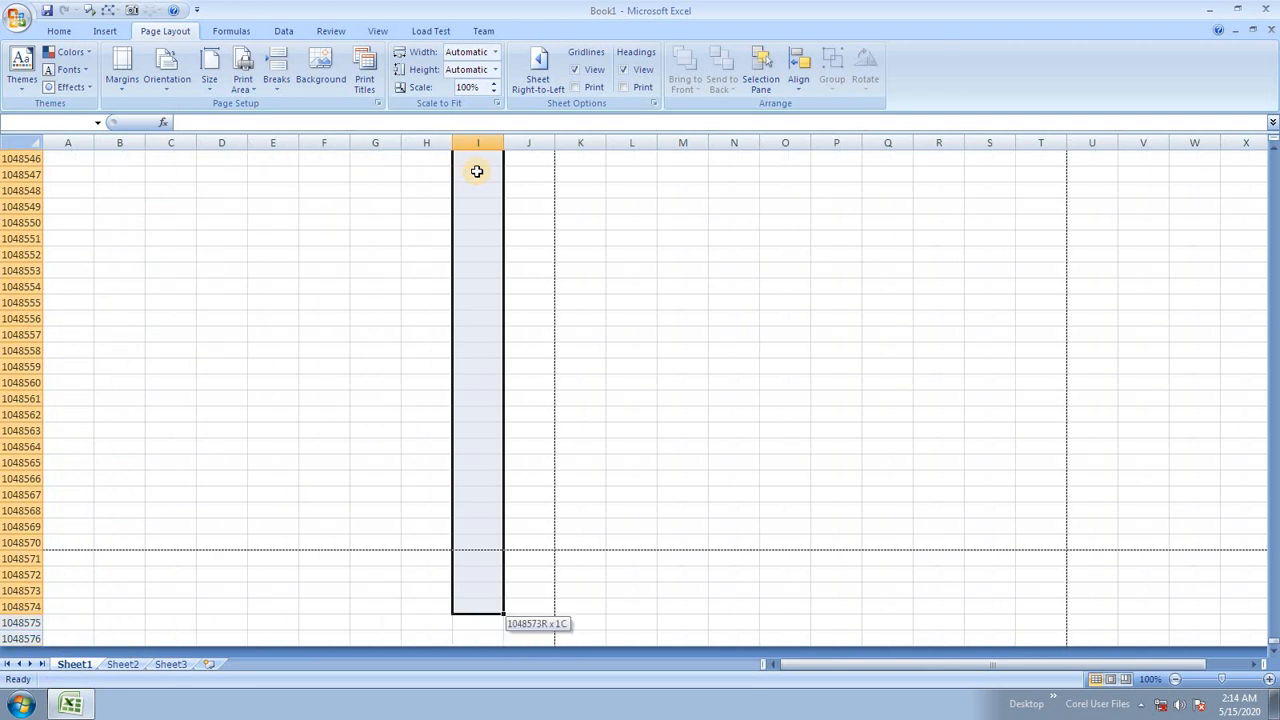
key(ctrl+shift+Left)
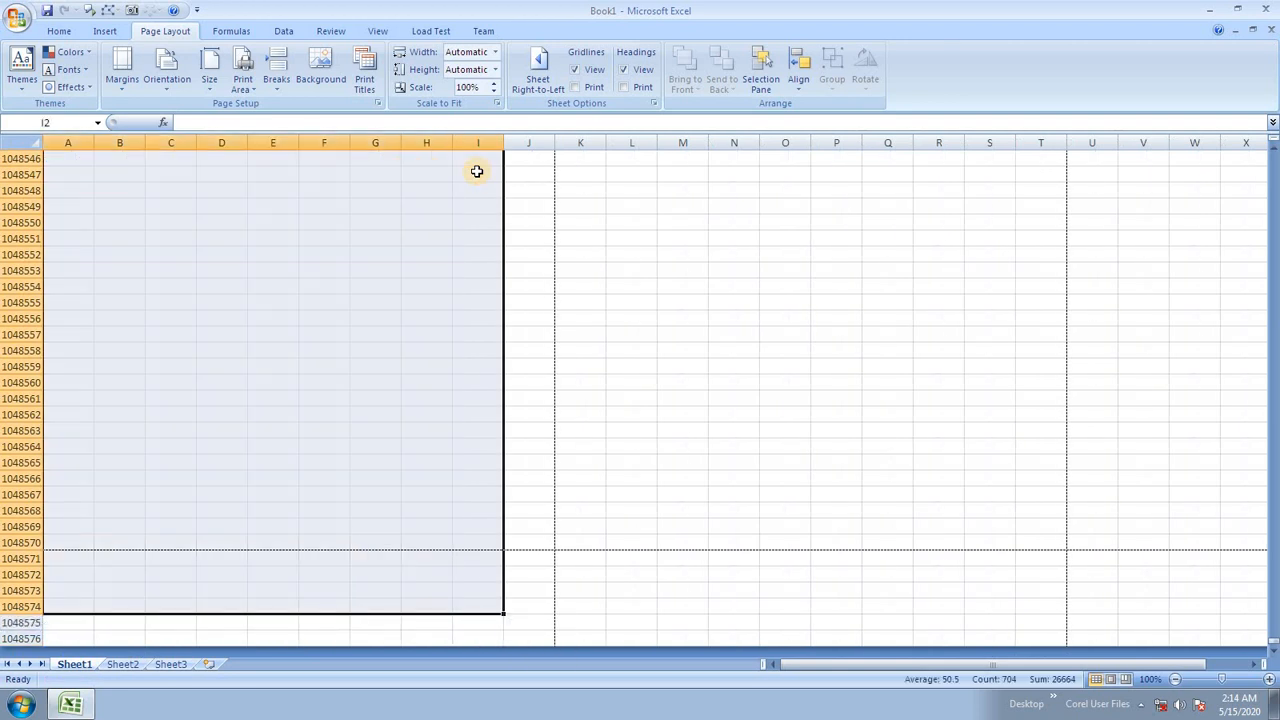
key(Up)
key(Down)
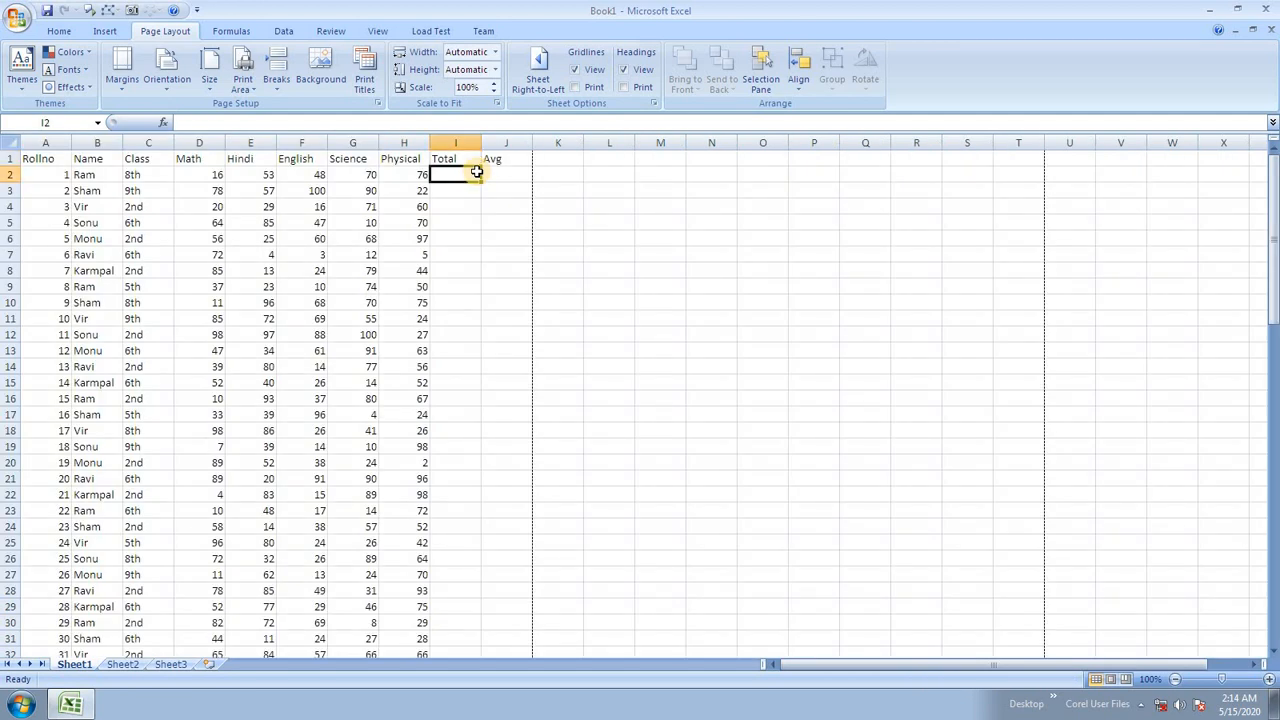
key(ctrl+shift+Down)
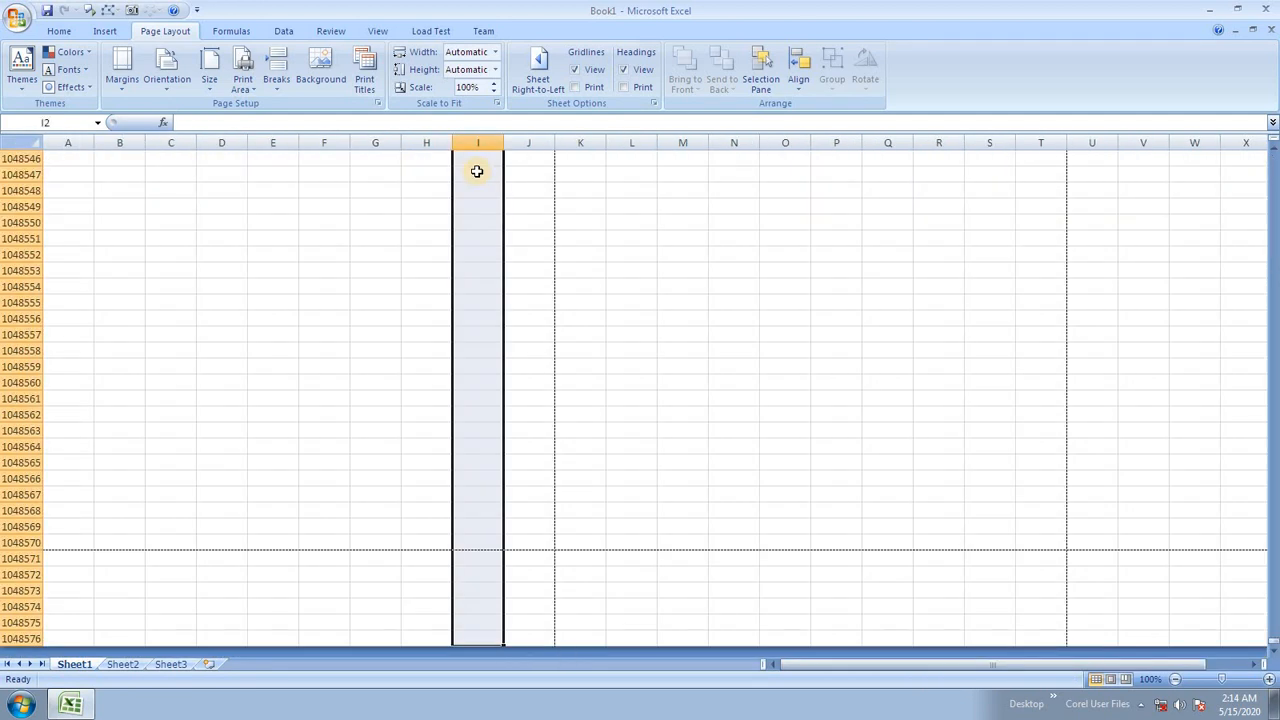
key(Up)
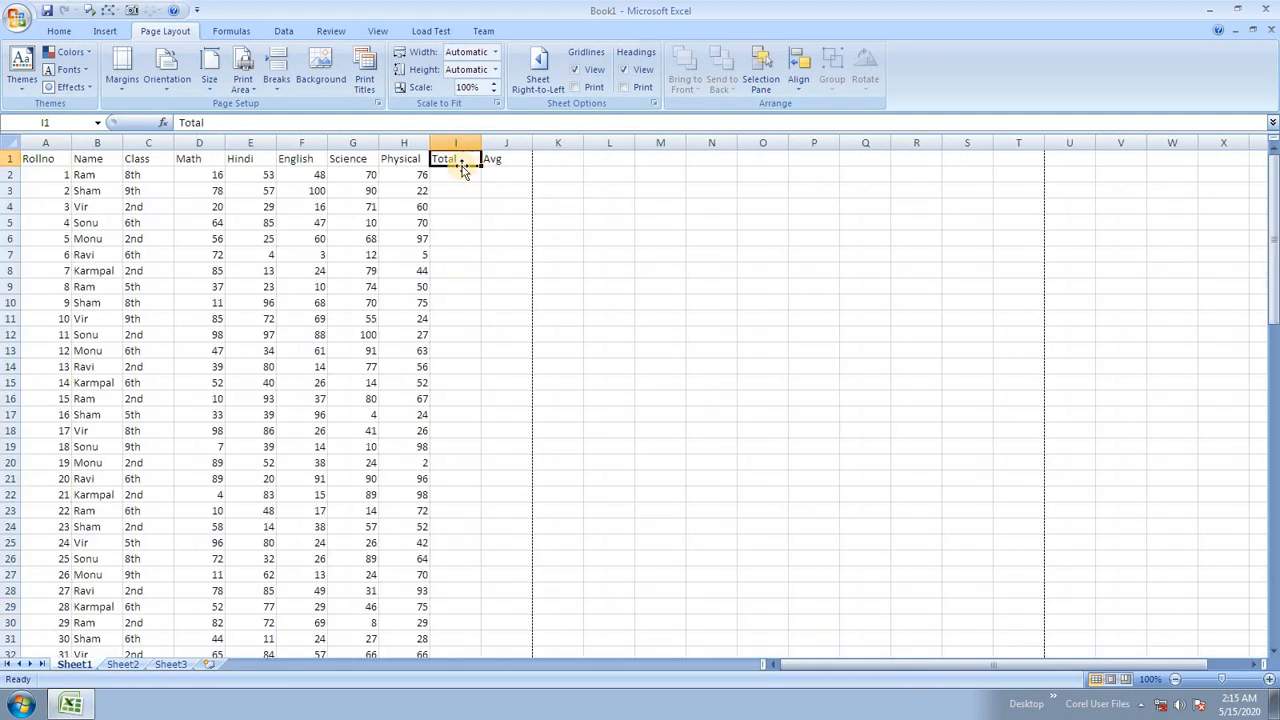
Fill the Total column I2:I89 with AutoSum formulas adding each student's marks from columns D to H.
click(454, 175)
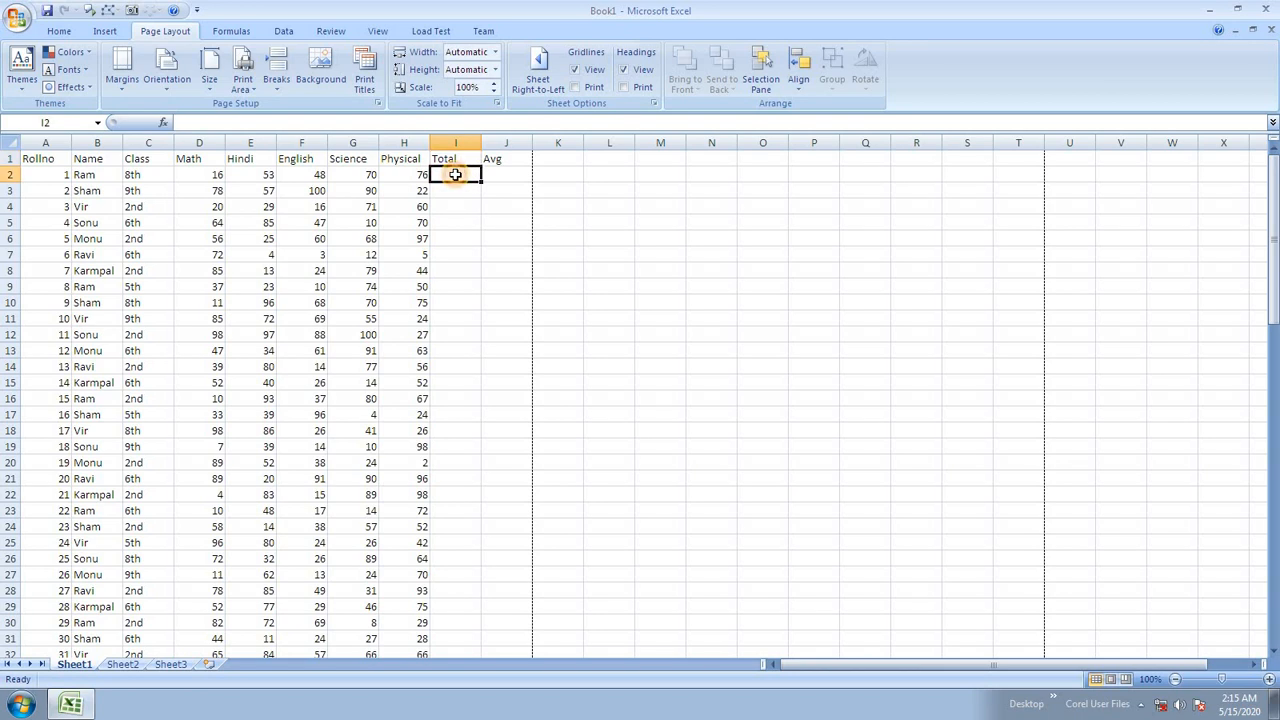
drag(454, 175, 471, 609)
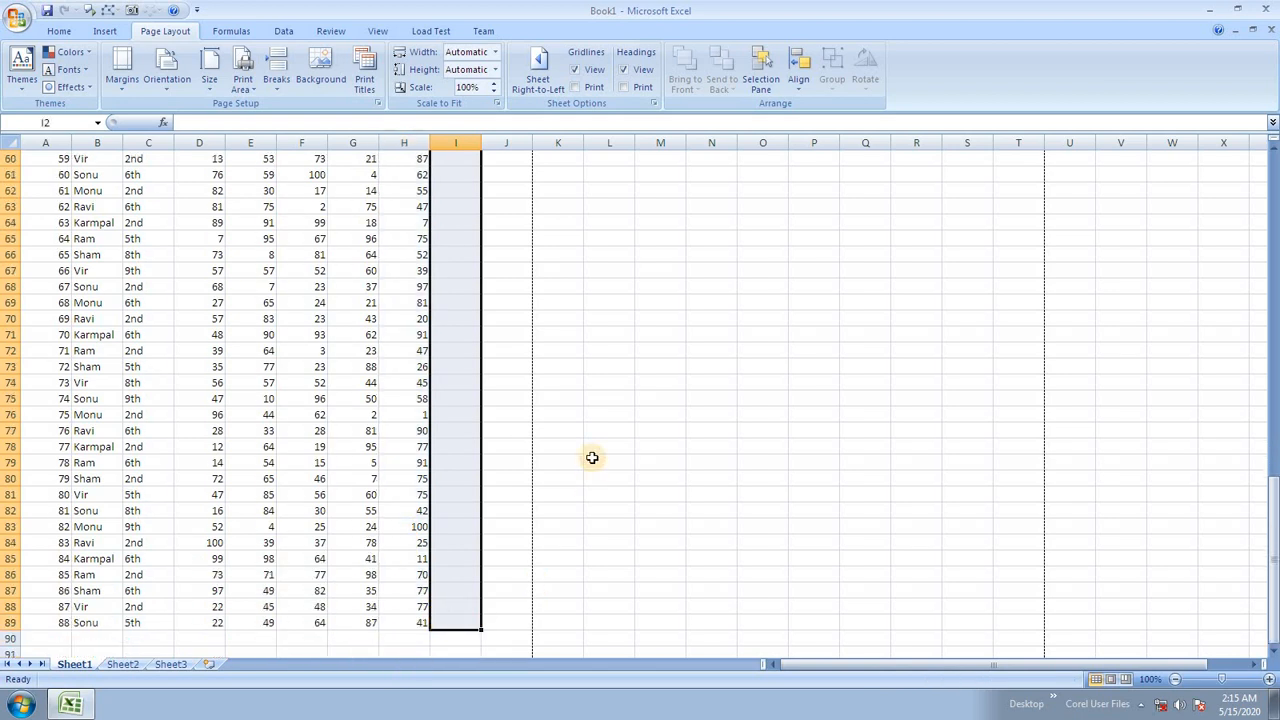
key(alt+equal)
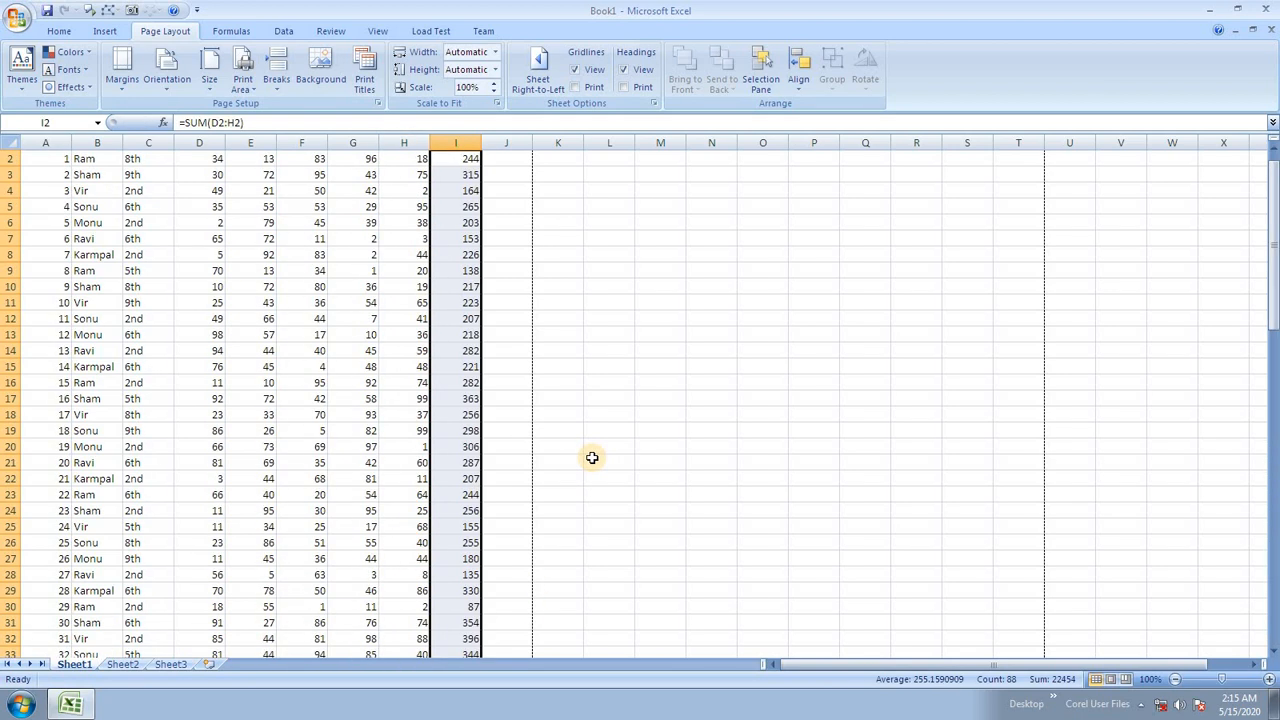
Fill the Avg column J2:J89 with the formula =I2/5, dividing each student's total by 5.
scroll(486, 217, up, 1)
click(524, 178)
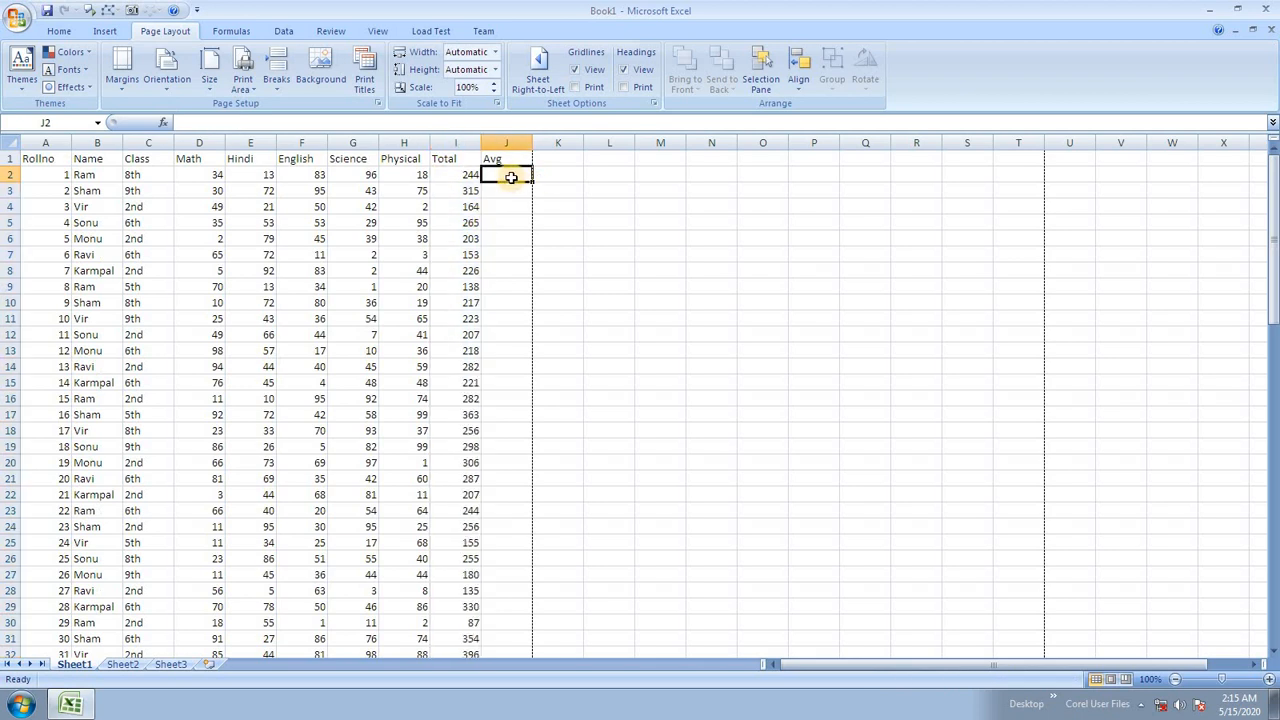
drag(510, 177, 517, 583)
scroll(571, 398, up, 9)
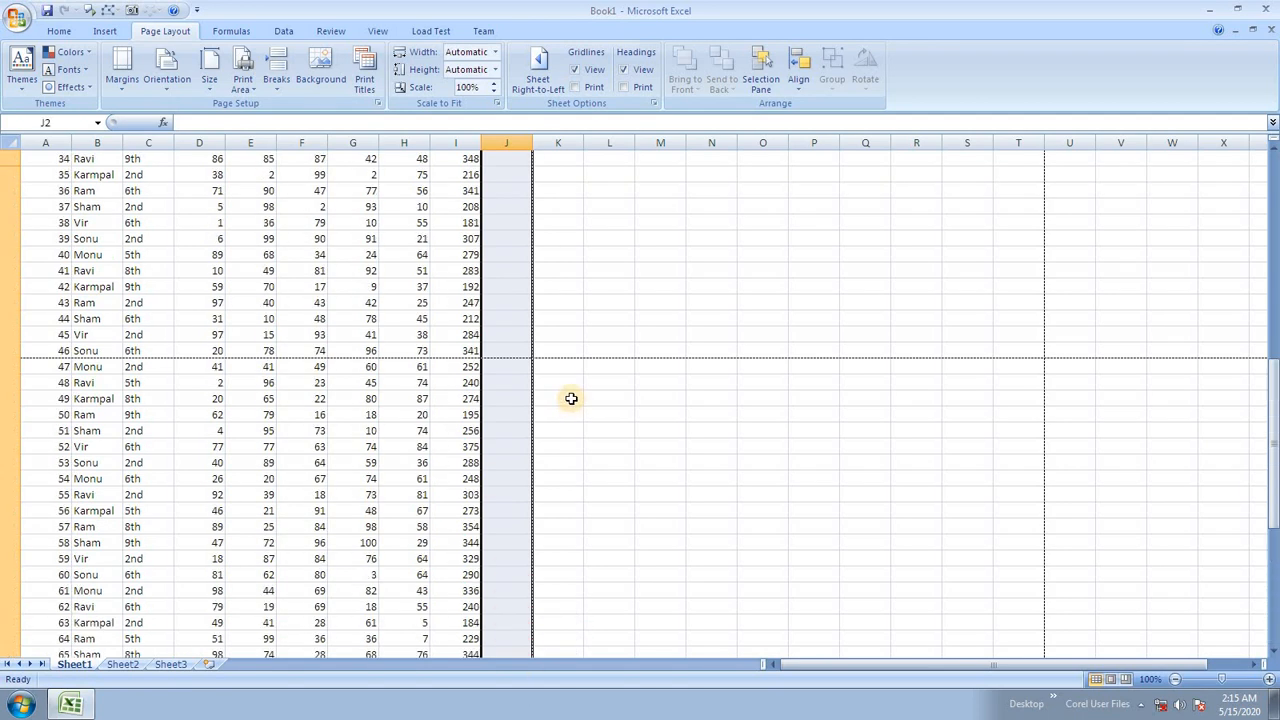
scroll(571, 398, up, 11)
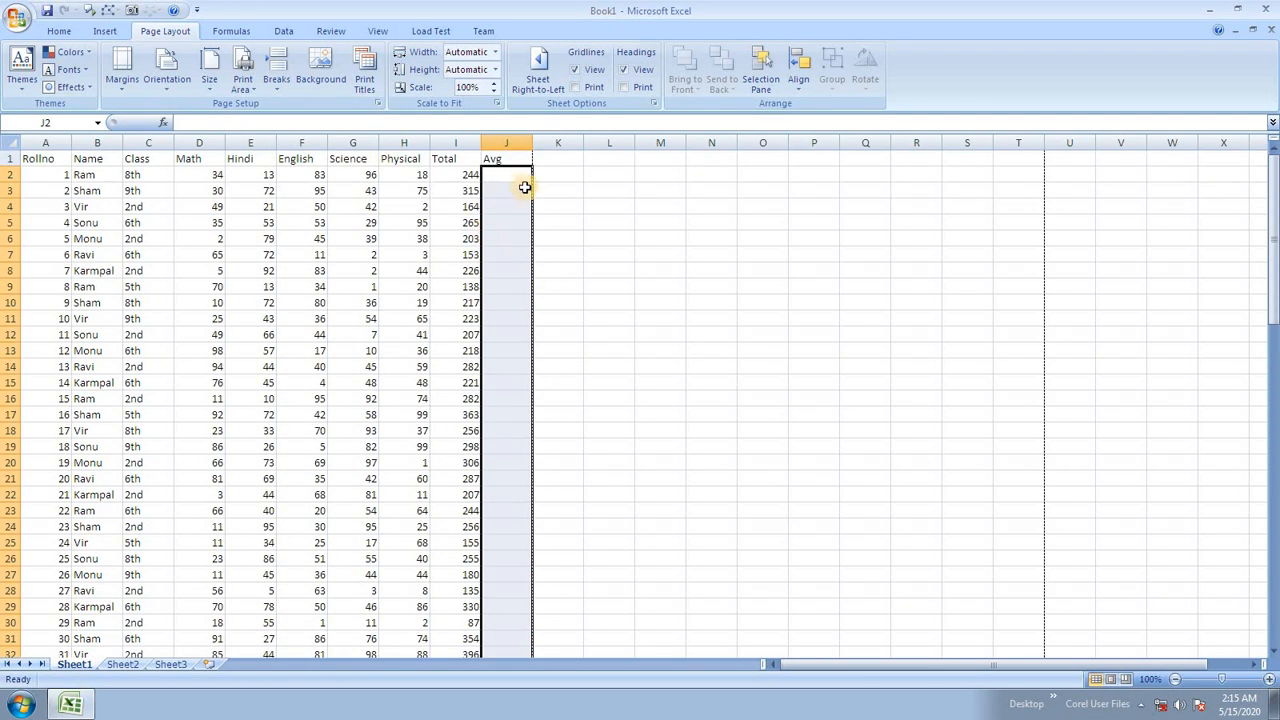
text(=)
key(Left)
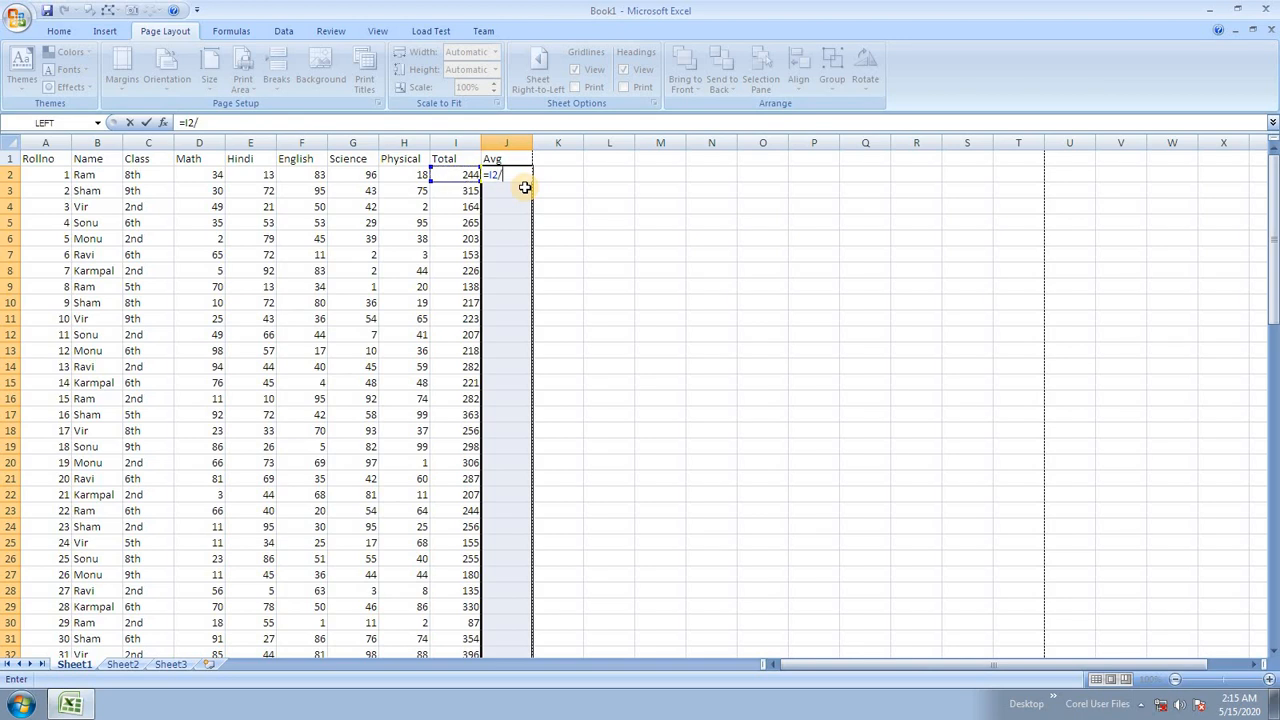
text(/5)
key(ctrl+Return)
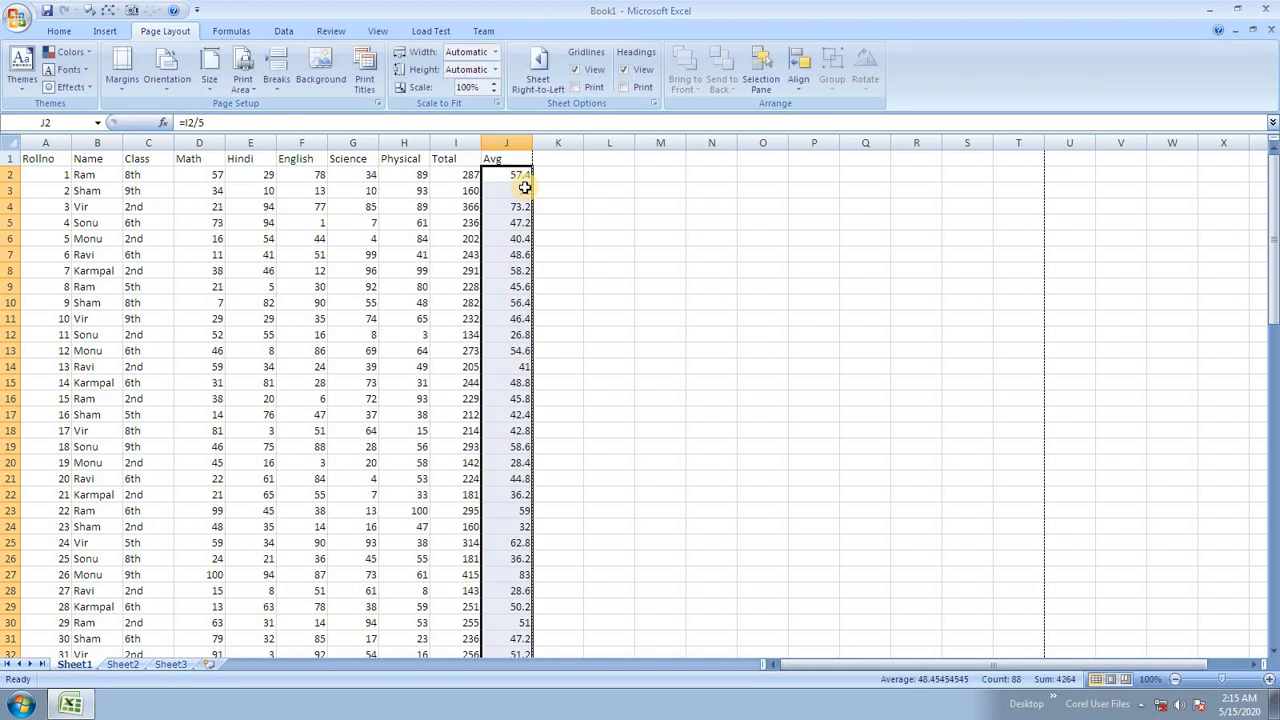
Examine the marks table across columns A to J and down to its last row, including where the page breaks fall.
click(352, 207)
drag(45, 143, 531, 152)
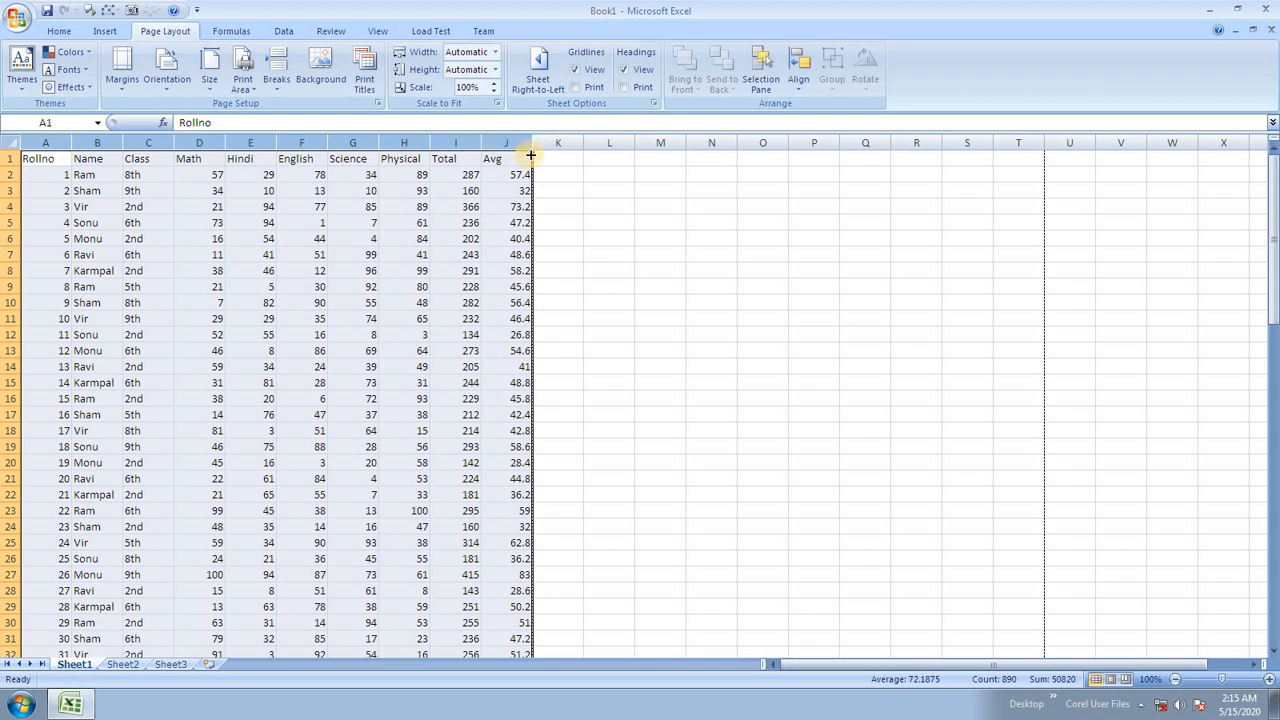
click(268, 208)
click(45, 160)
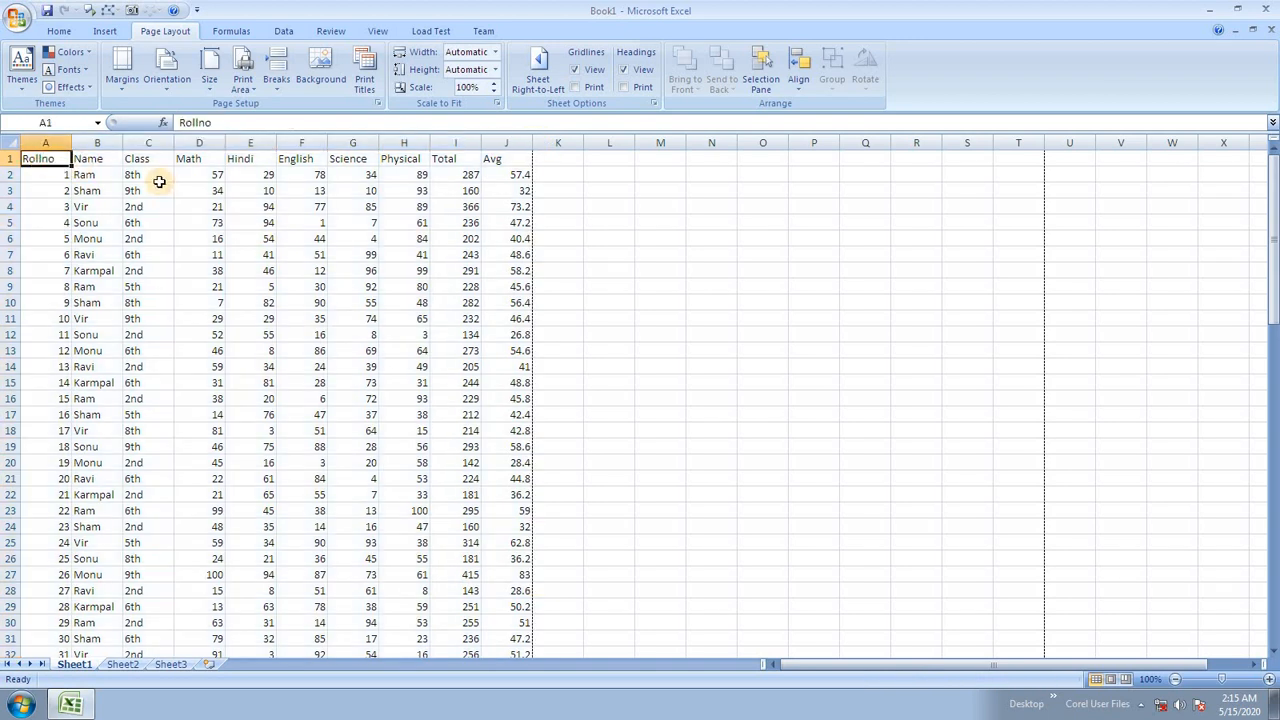
click(150, 195)
scroll(166, 230, down, 17)
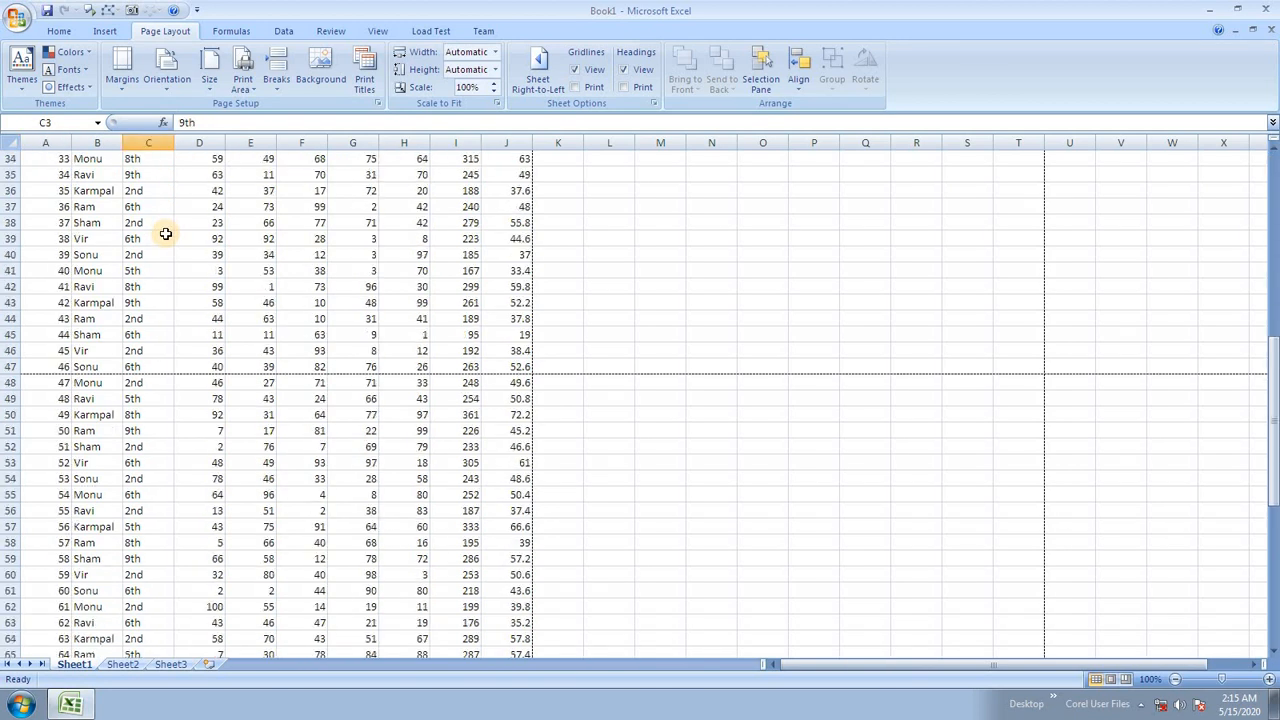
scroll(166, 233, down, 7)
scroll(157, 237, up, 7)
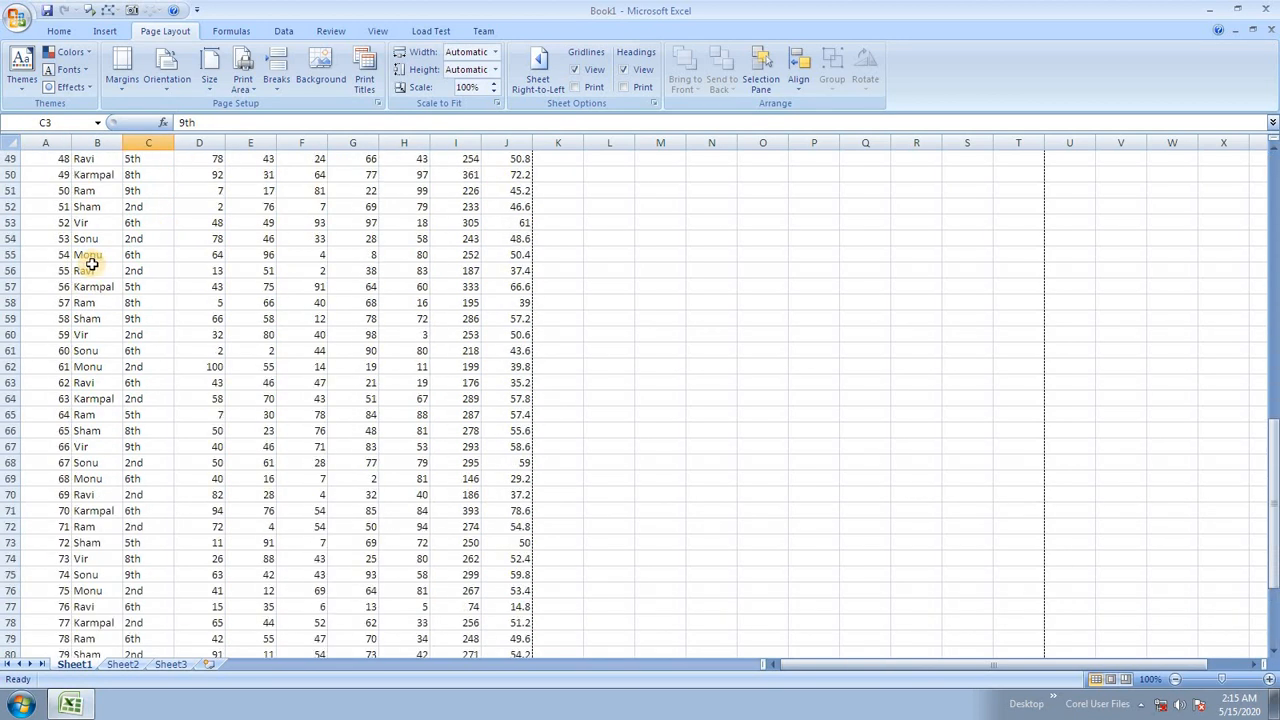
scroll(91, 257, down, 4)
scroll(118, 262, down, 4)
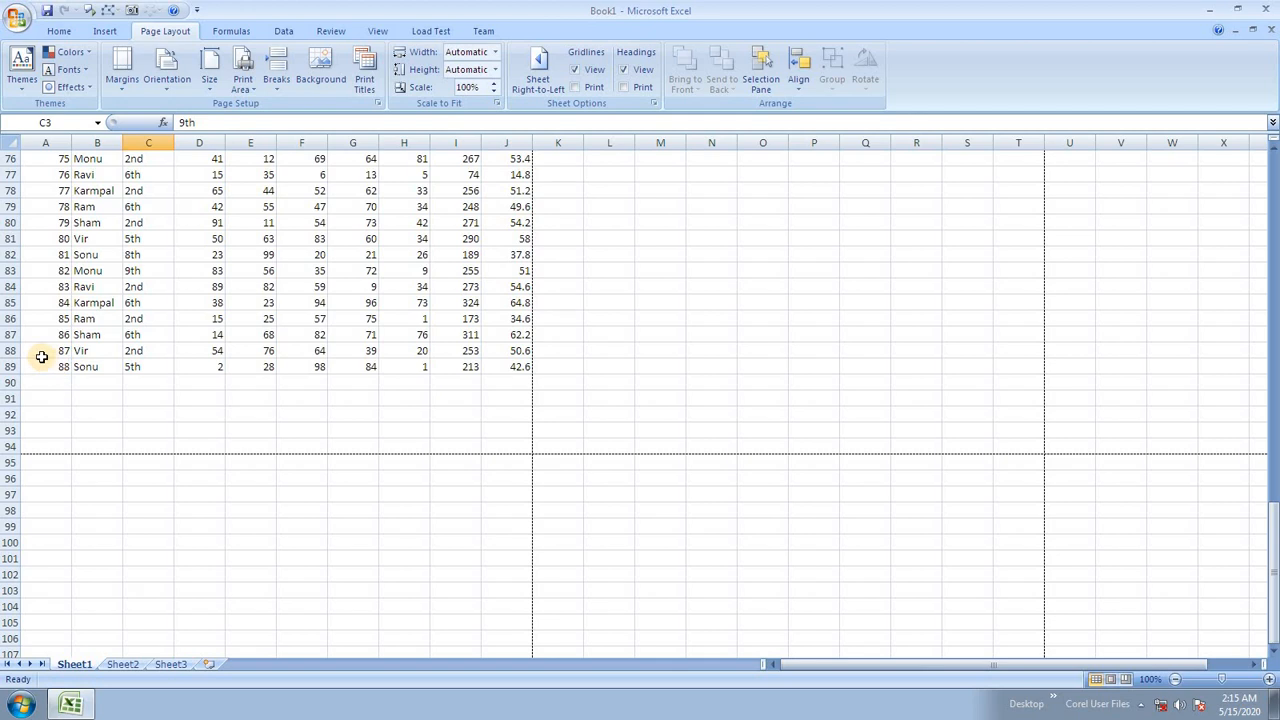
Extend the marks table by filling A88:J89 down to about row 361, and check the first two pages in print preview.
drag(40, 352, 537, 541)
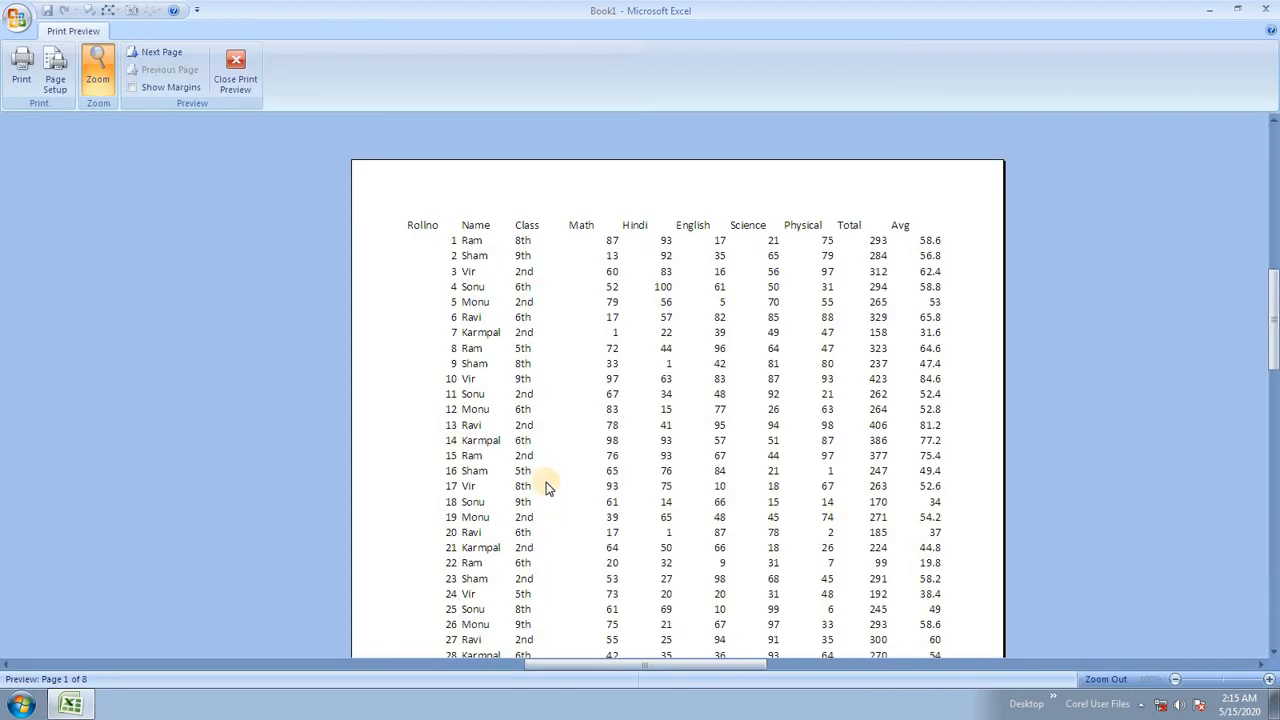
click(156, 57)
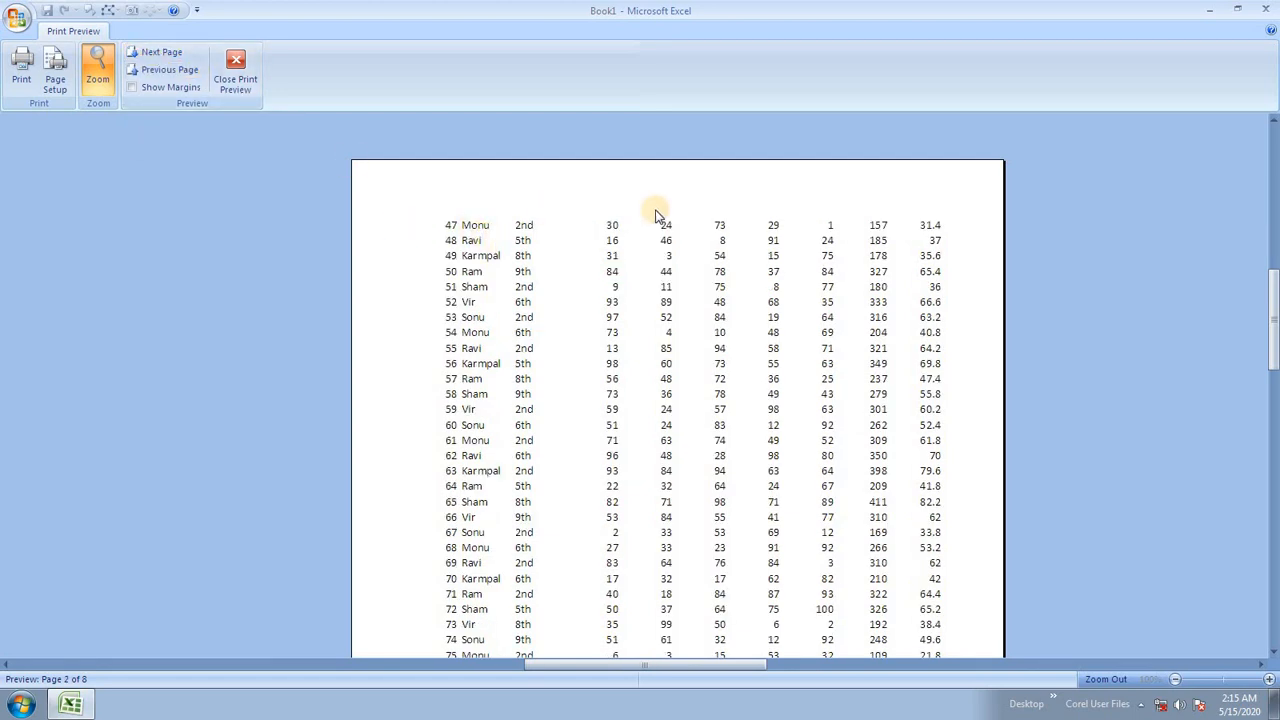
click(235, 70)
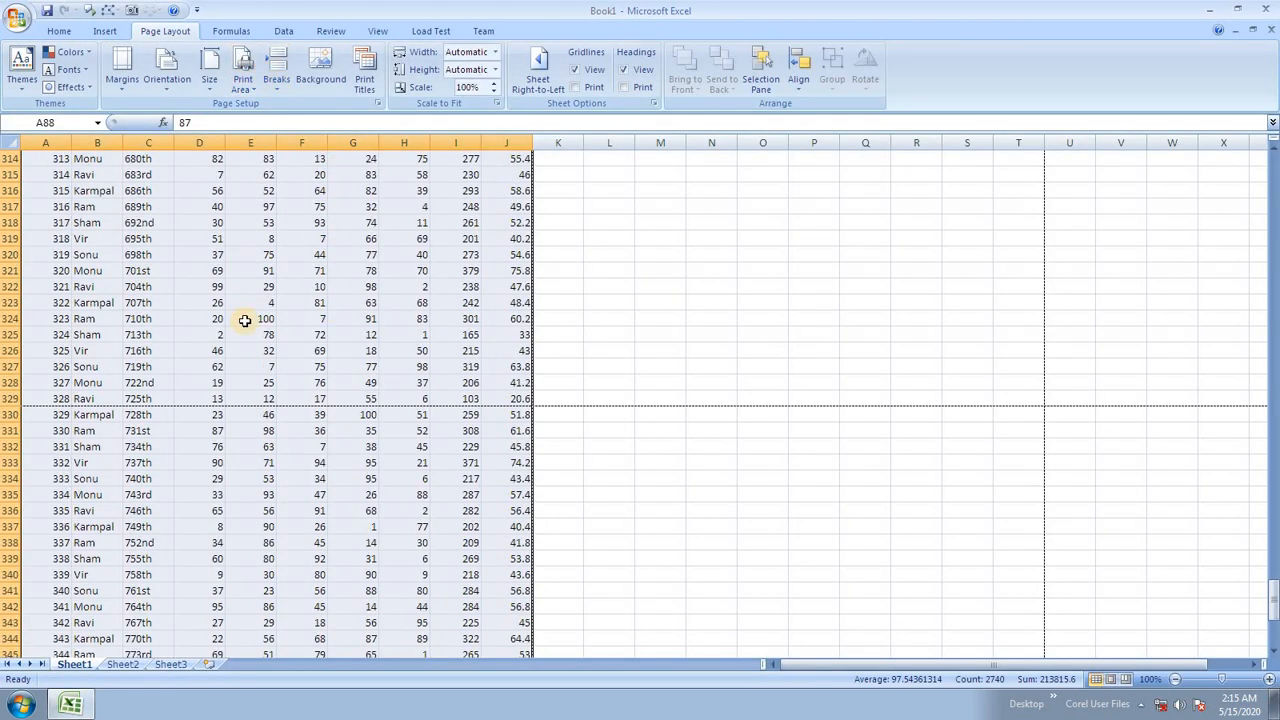
Apply all borders to every cell of the extended marks table.
click(244, 320)
scroll(250, 320, up, 6)
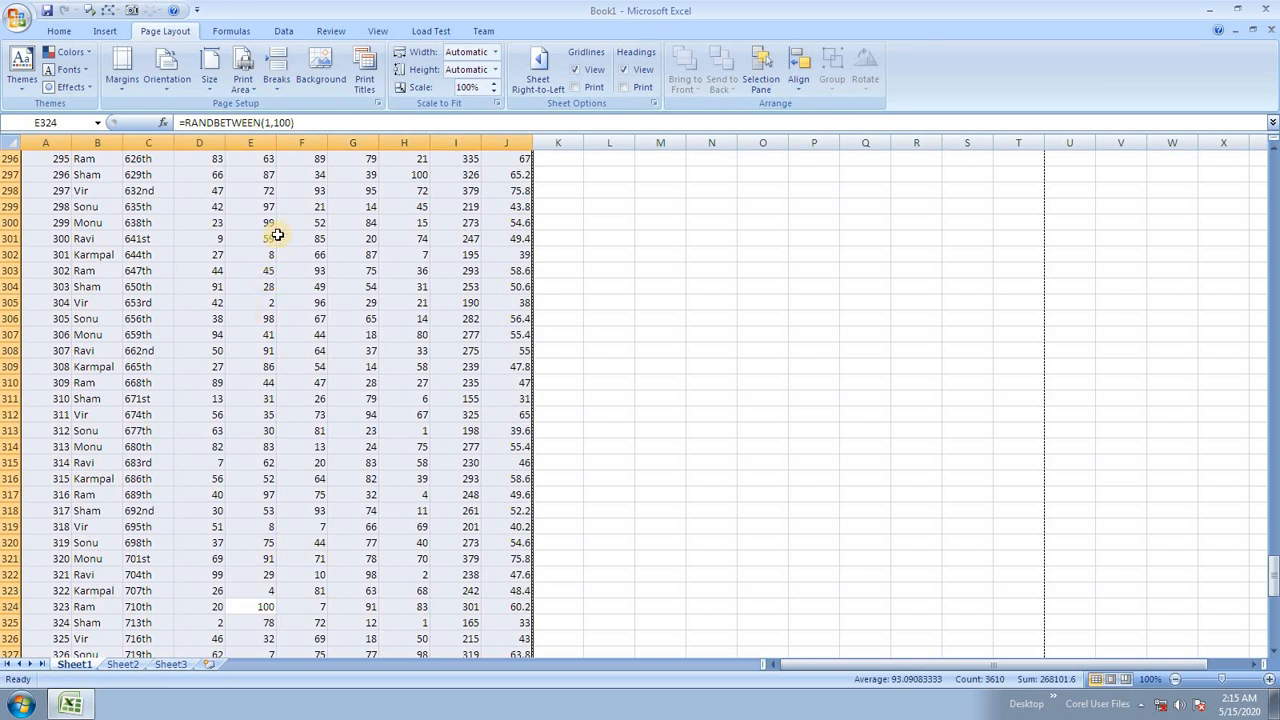
key(alt+h)
key(b)
key(a)
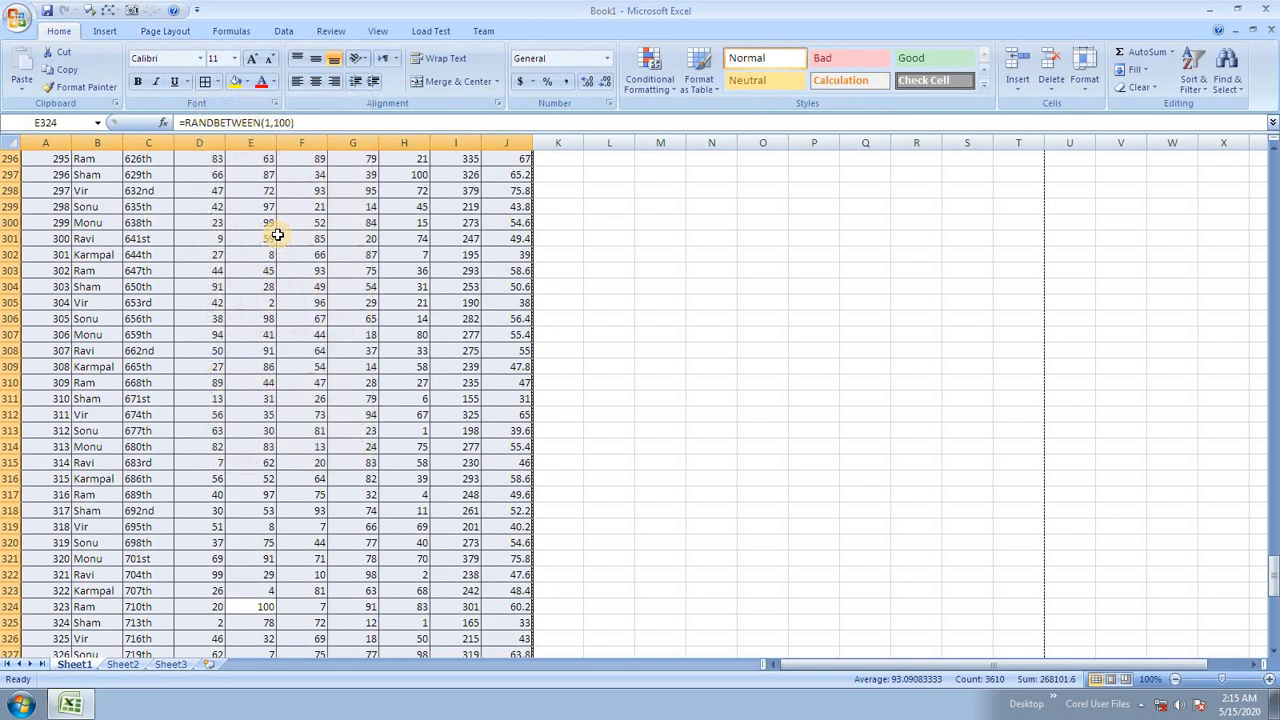
click(279, 236)
Make the header row A1:J1 of the marks table bold.
scroll(278, 236, up, 20)
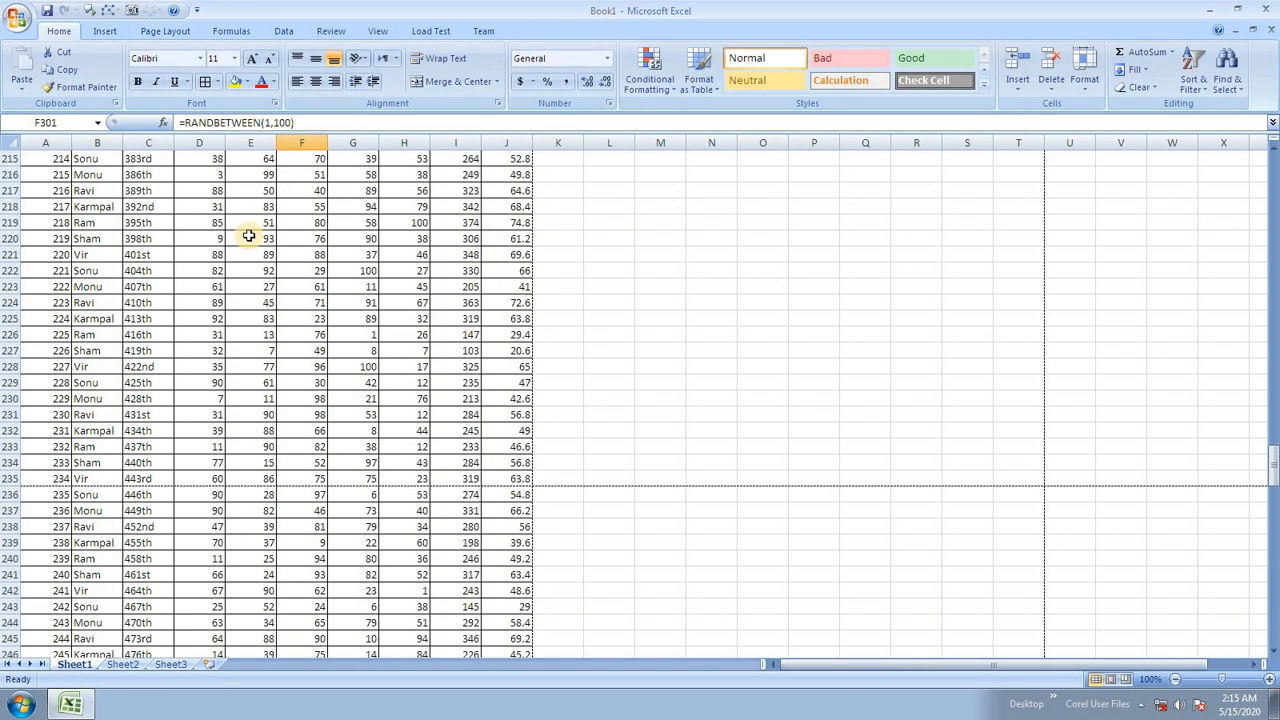
scroll(239, 250, up, 20)
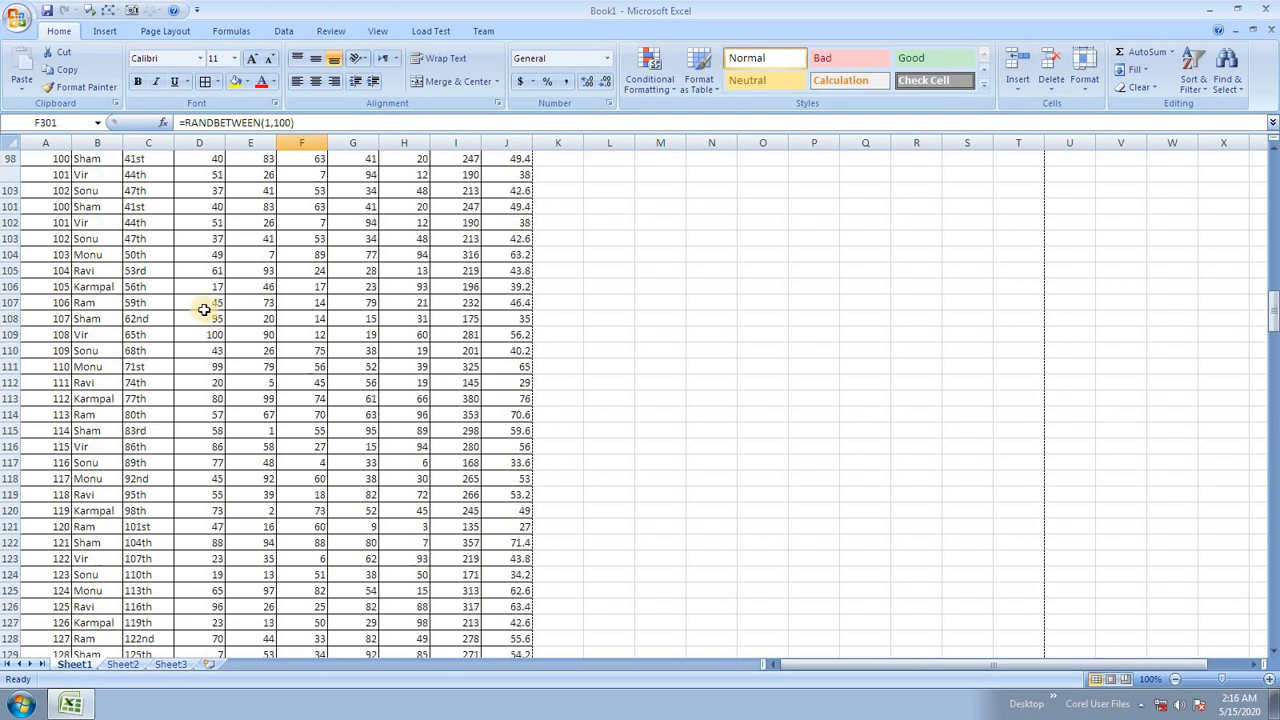
scroll(199, 307, up, 11)
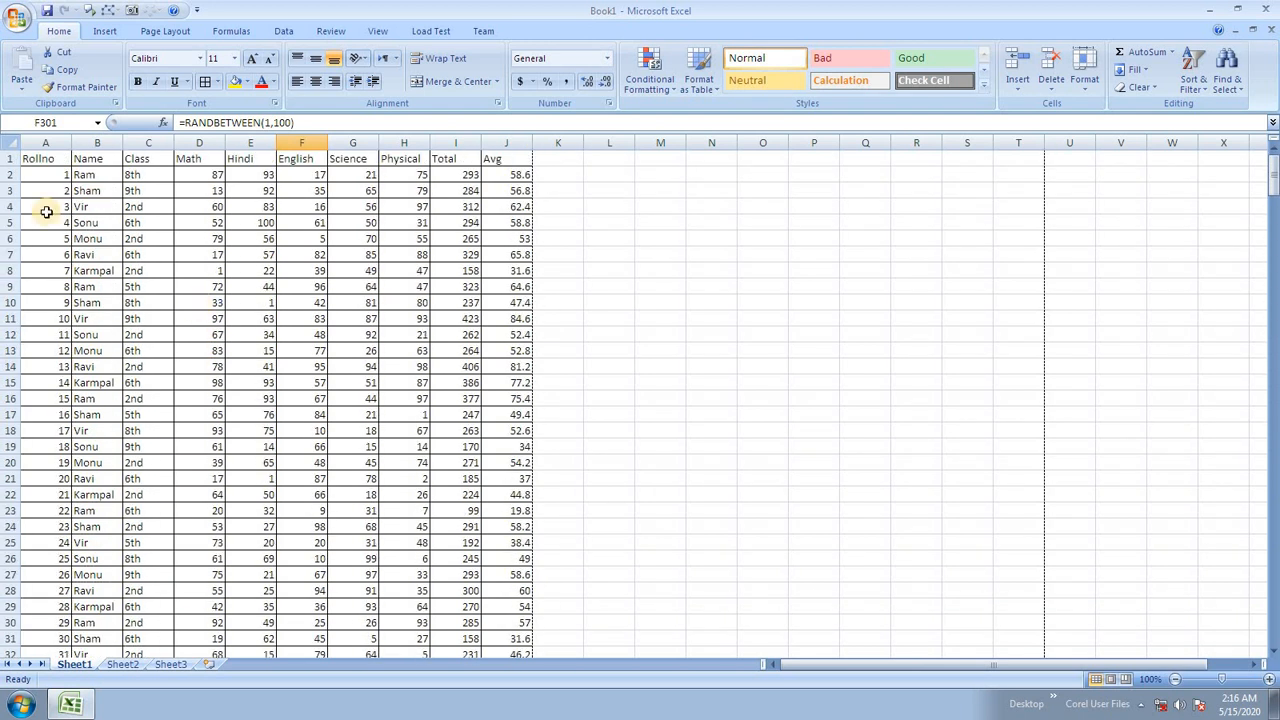
drag(49, 158, 505, 156)
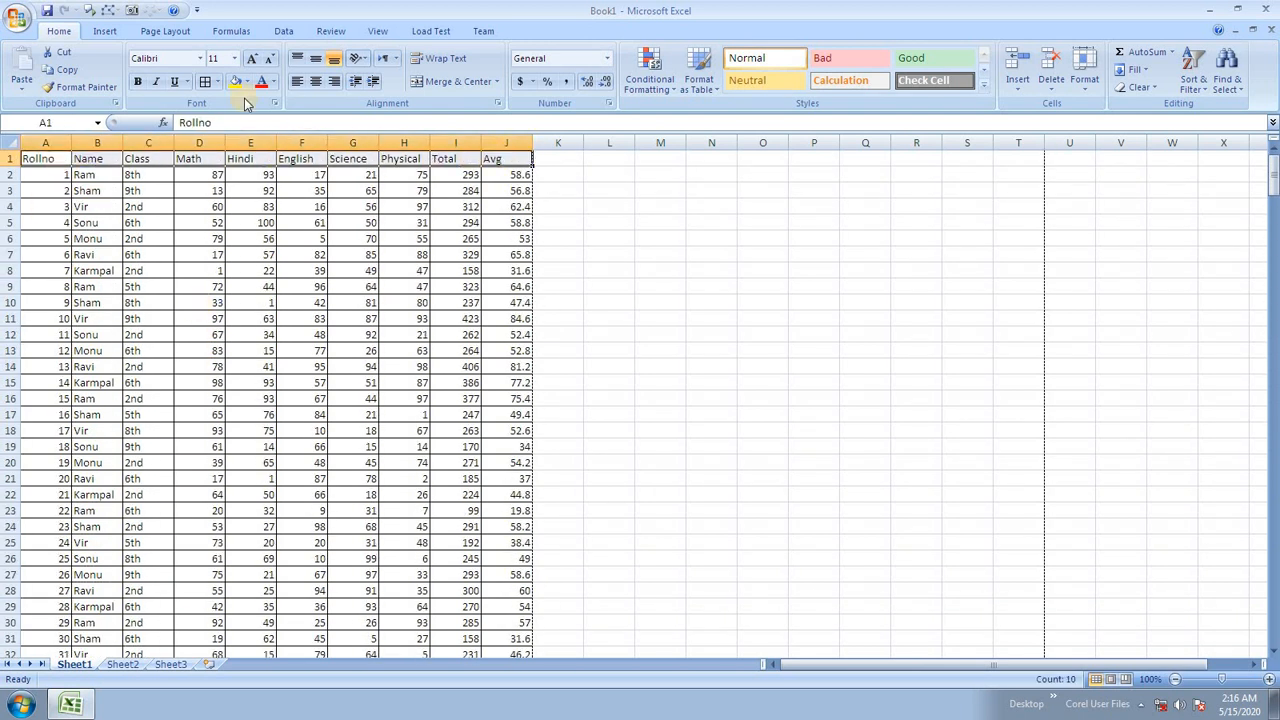
click(139, 83)
click(205, 255)
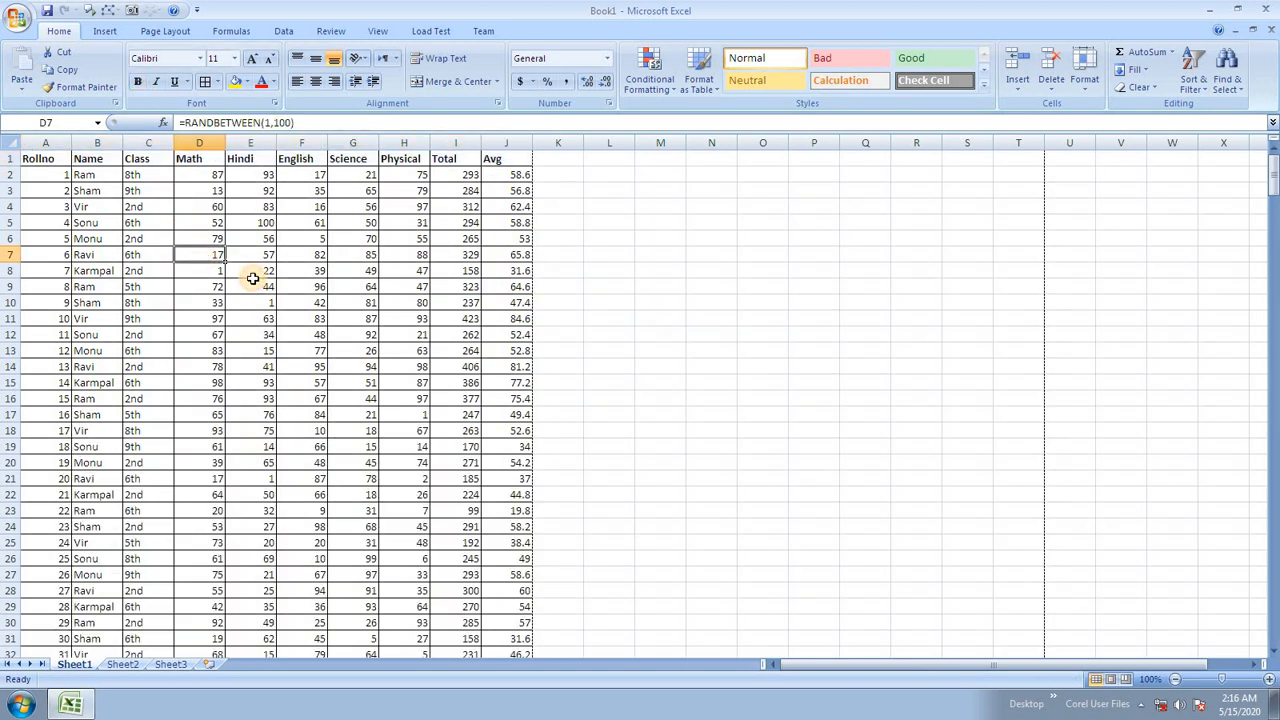
Preview the bordered table for printing and compare the top rows of pages 1 and 2 for column headings.
key(ctrl+F2)
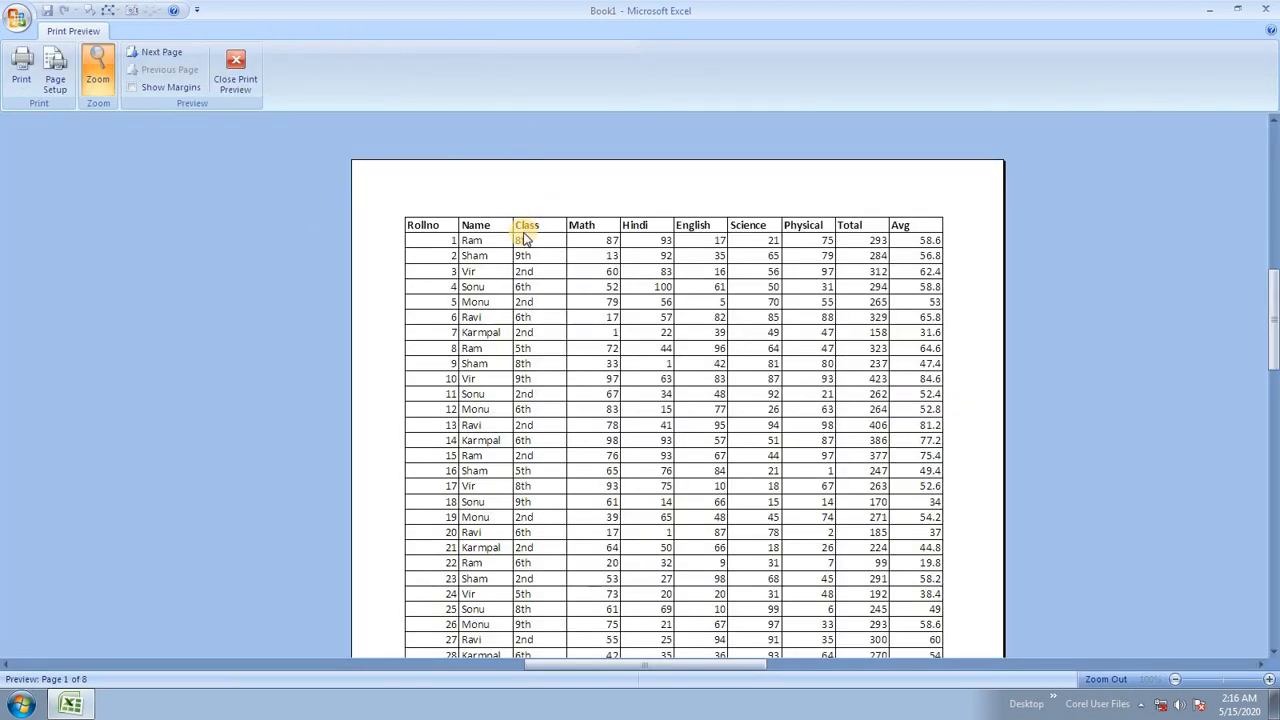
scroll(585, 300, down, 5)
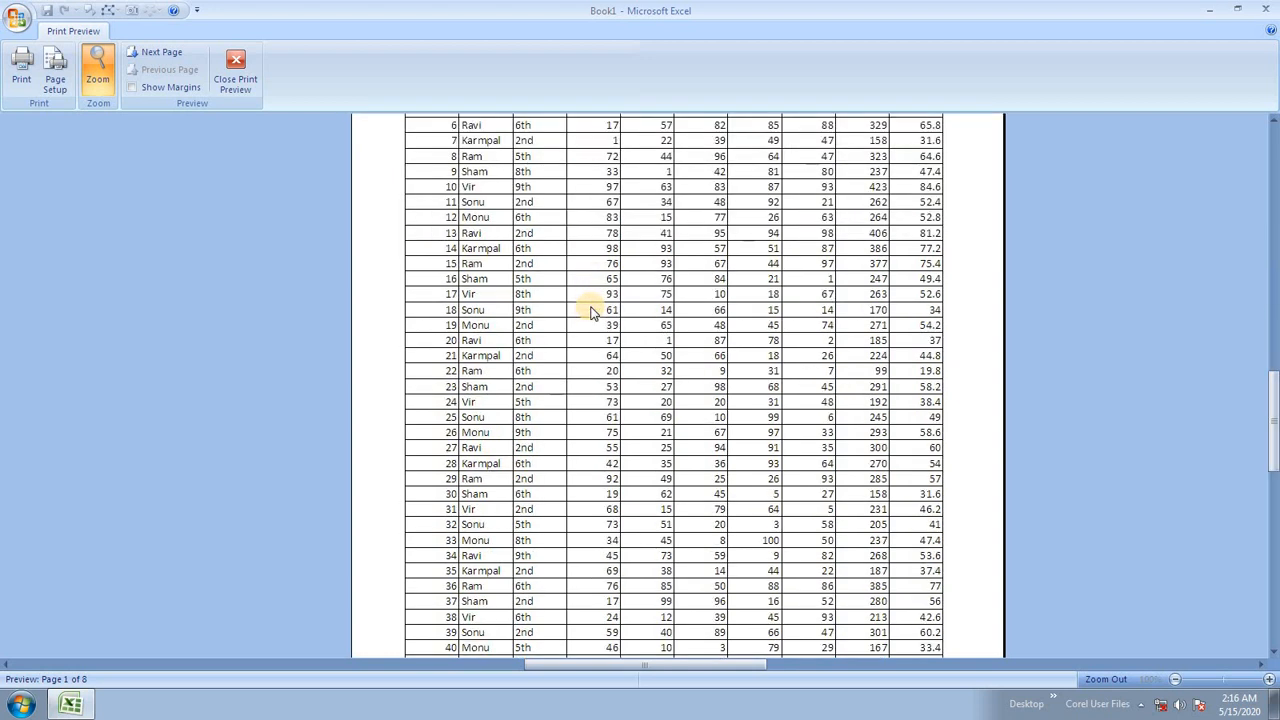
scroll(530, 338, up, 5)
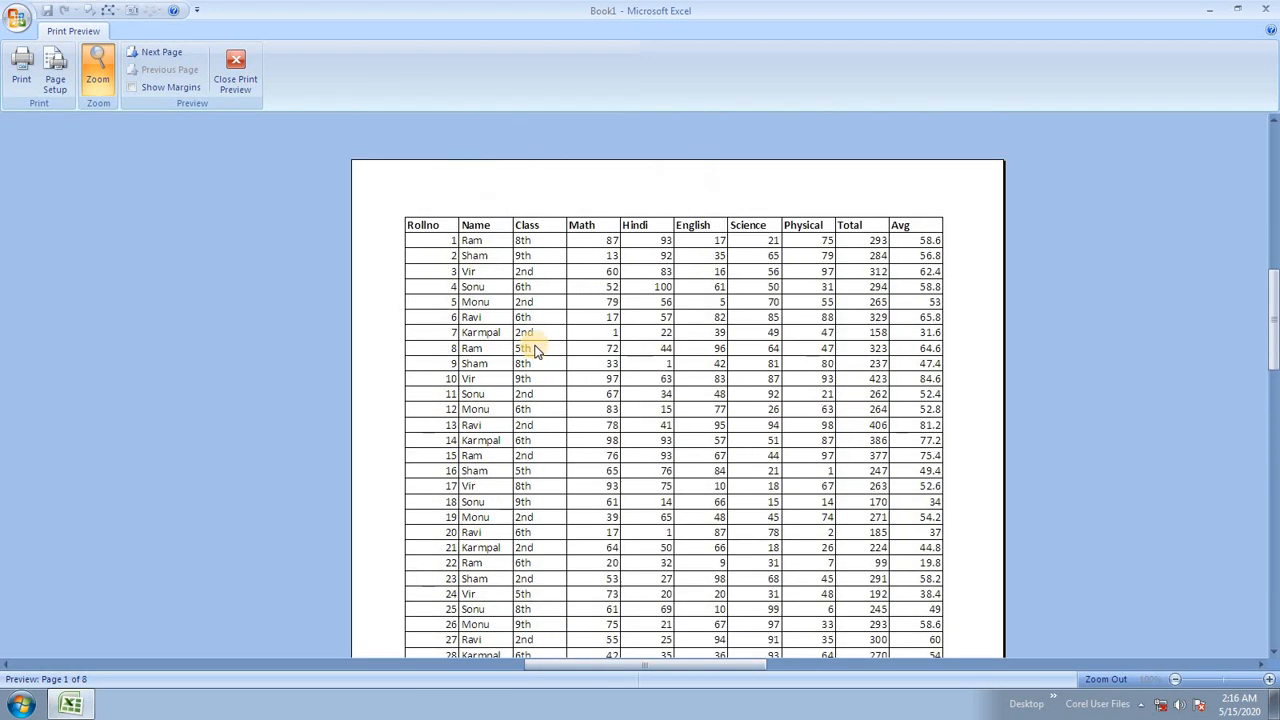
click(530, 340)
click(553, 553)
scroll(566, 578, down, 6)
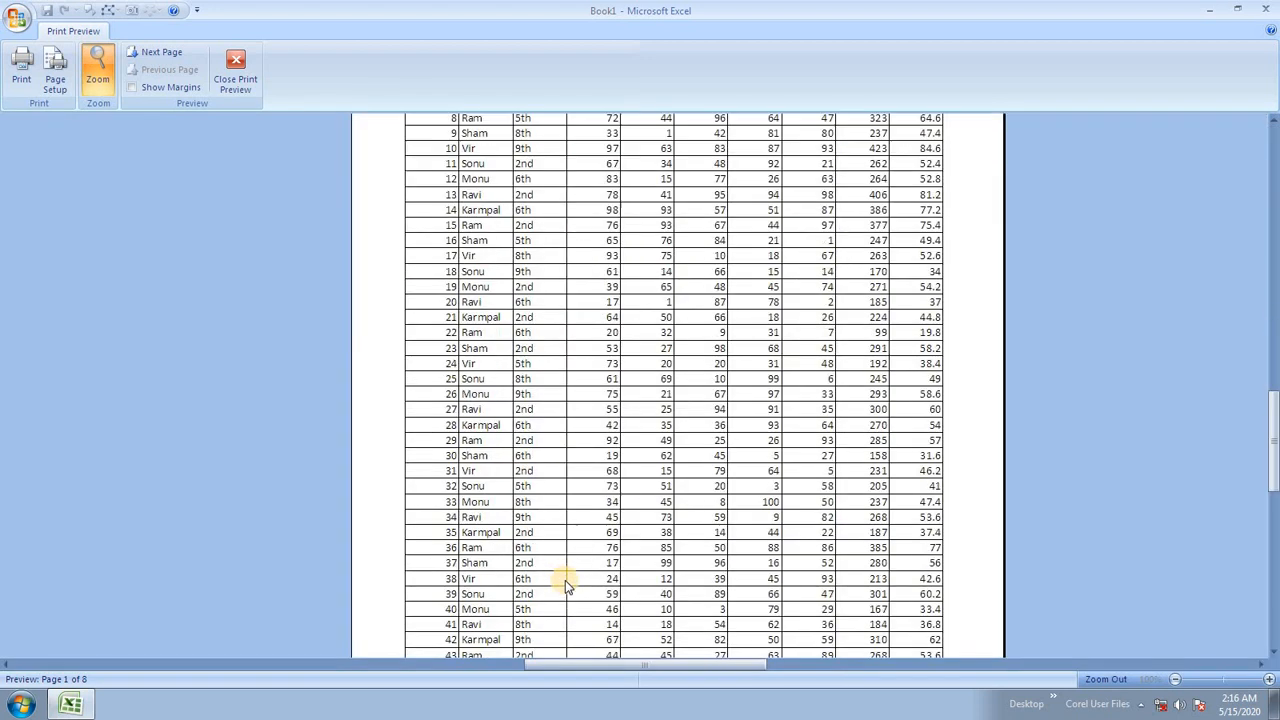
scroll(572, 552, up, 6)
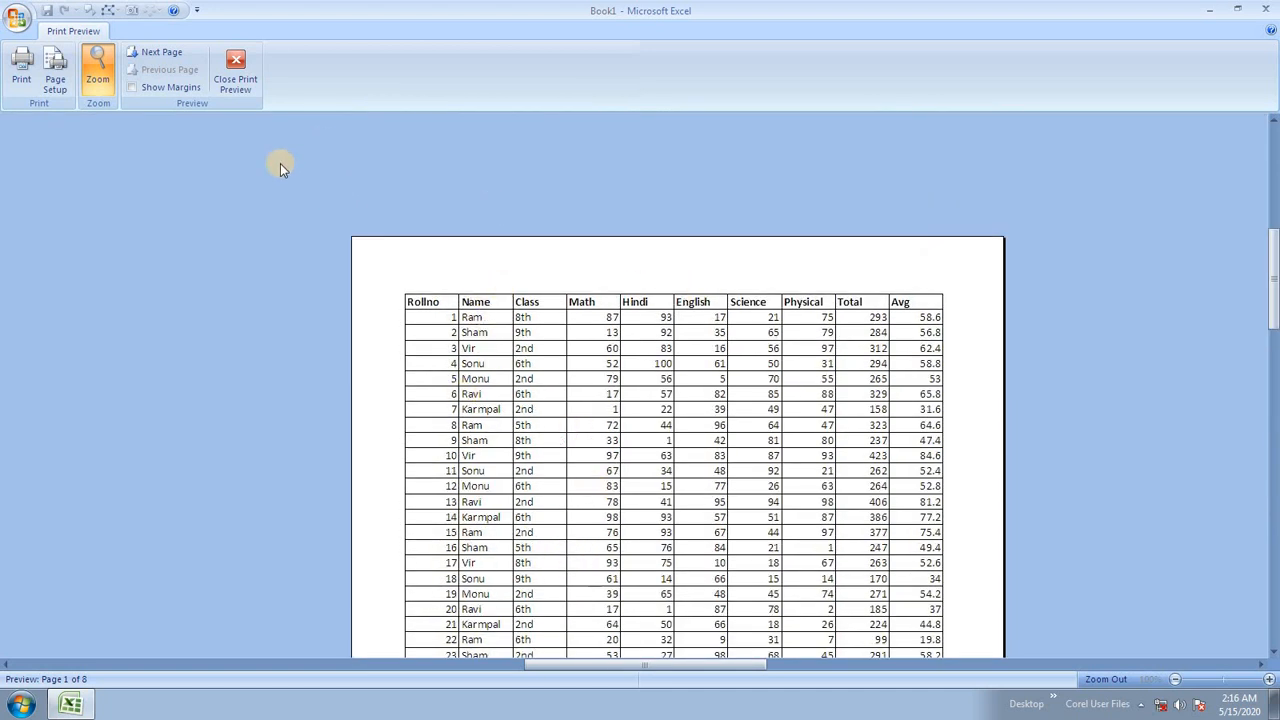
click(175, 58)
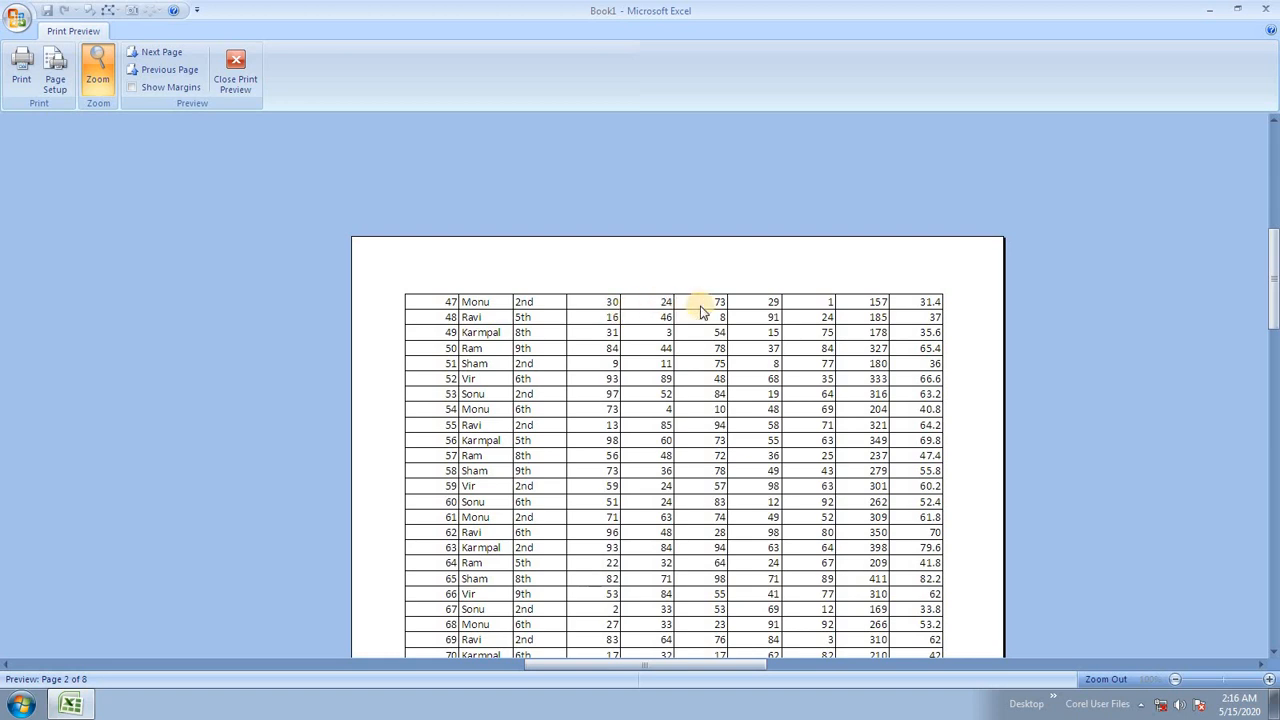
click(240, 62)
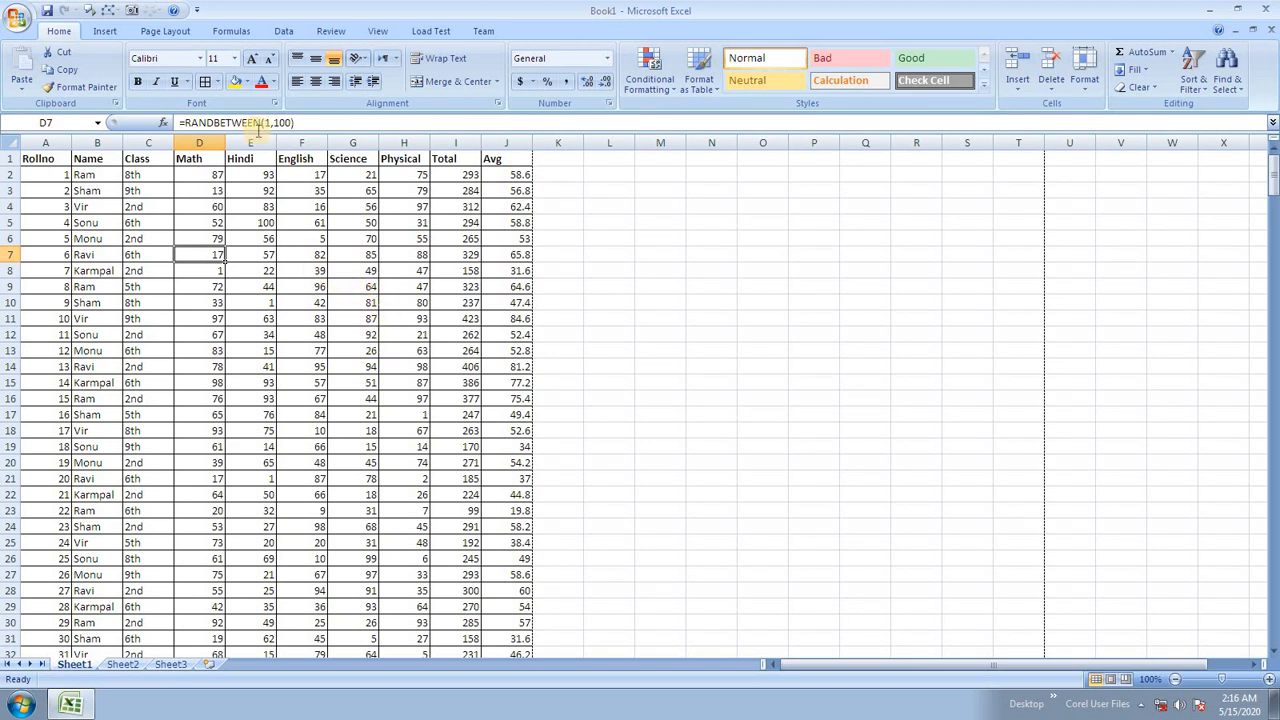
Set the Print Titles rows to repeat at top to $1:$1, so the header row repeats on every page.
click(165, 31)
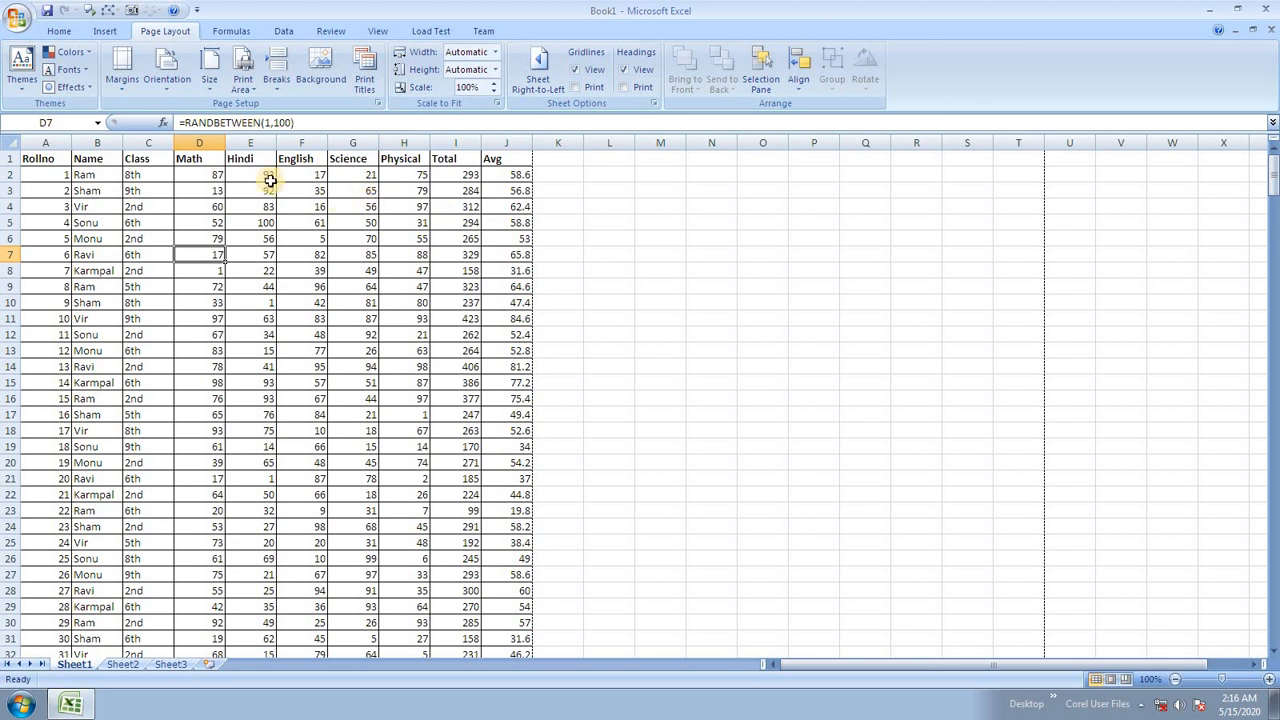
click(45, 163)
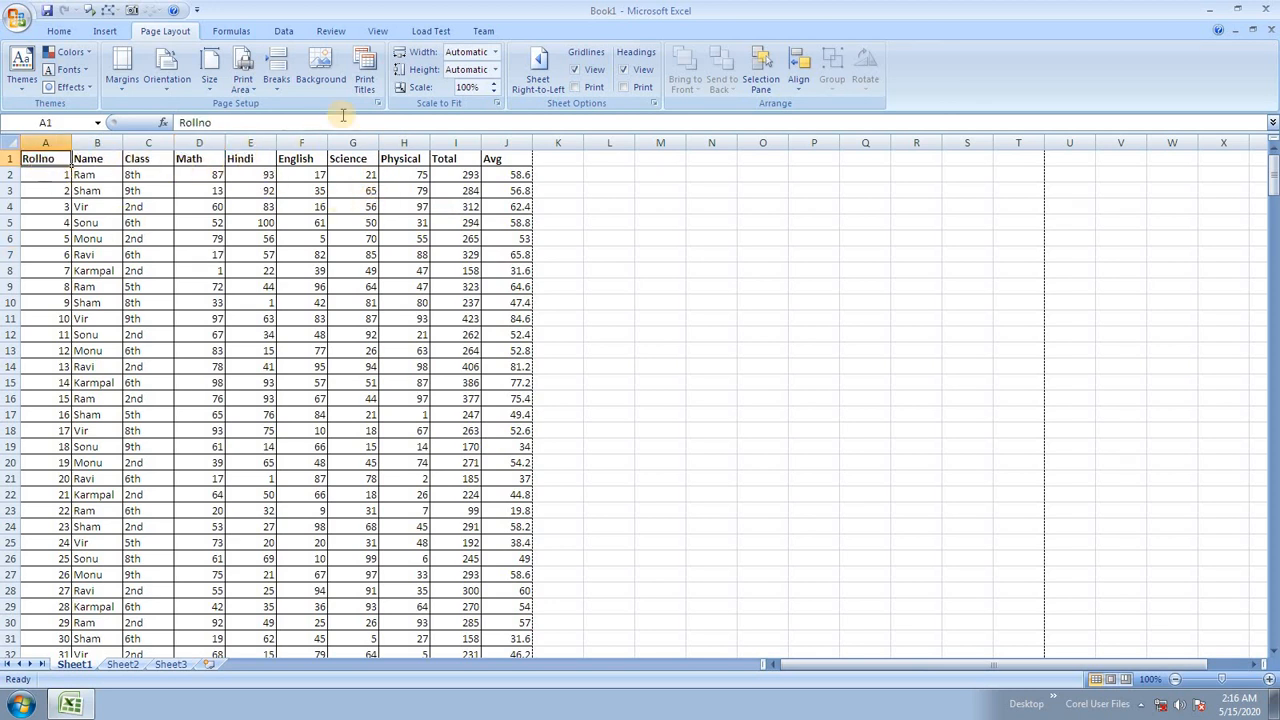
click(364, 80)
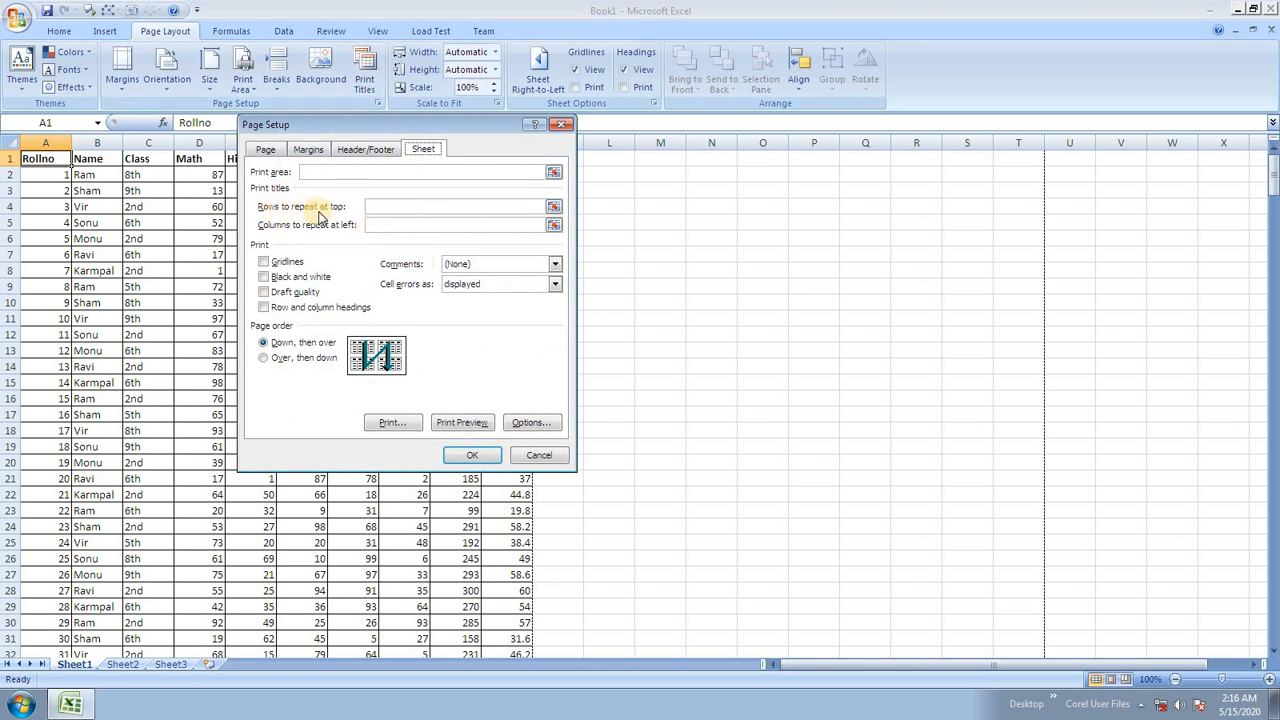
click(387, 205)
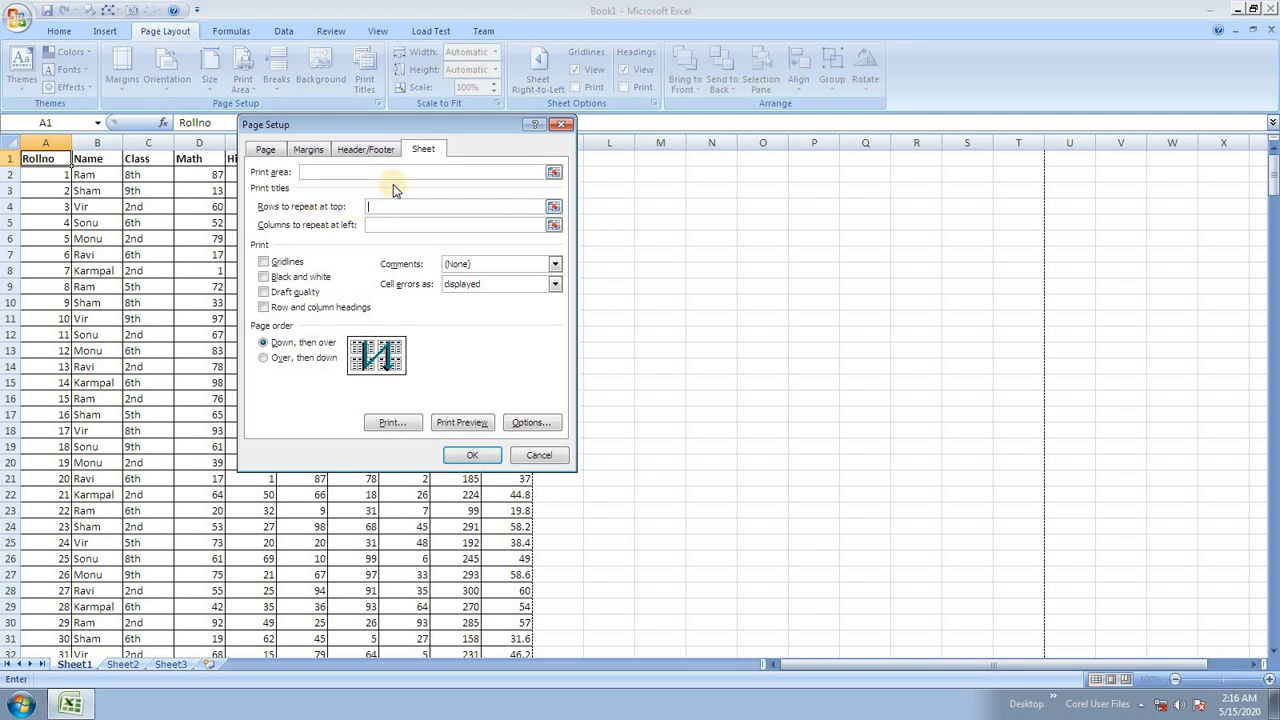
drag(415, 125, 702, 225)
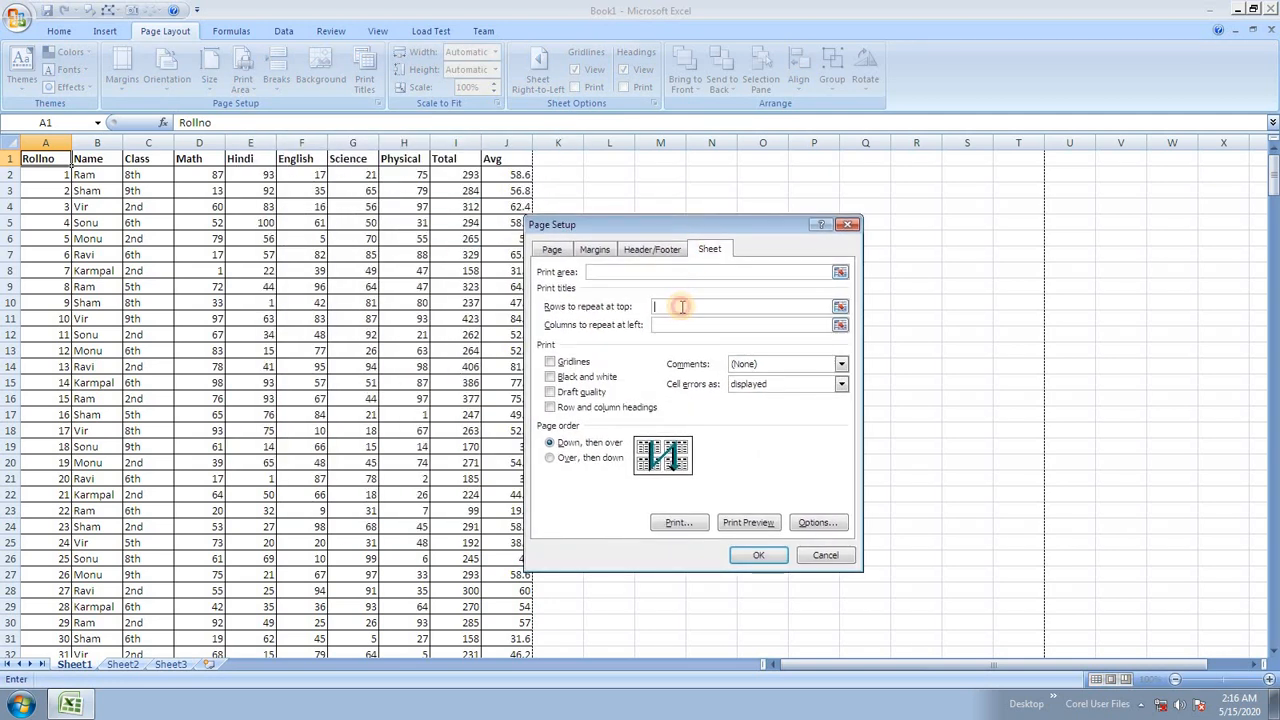
click(42, 159)
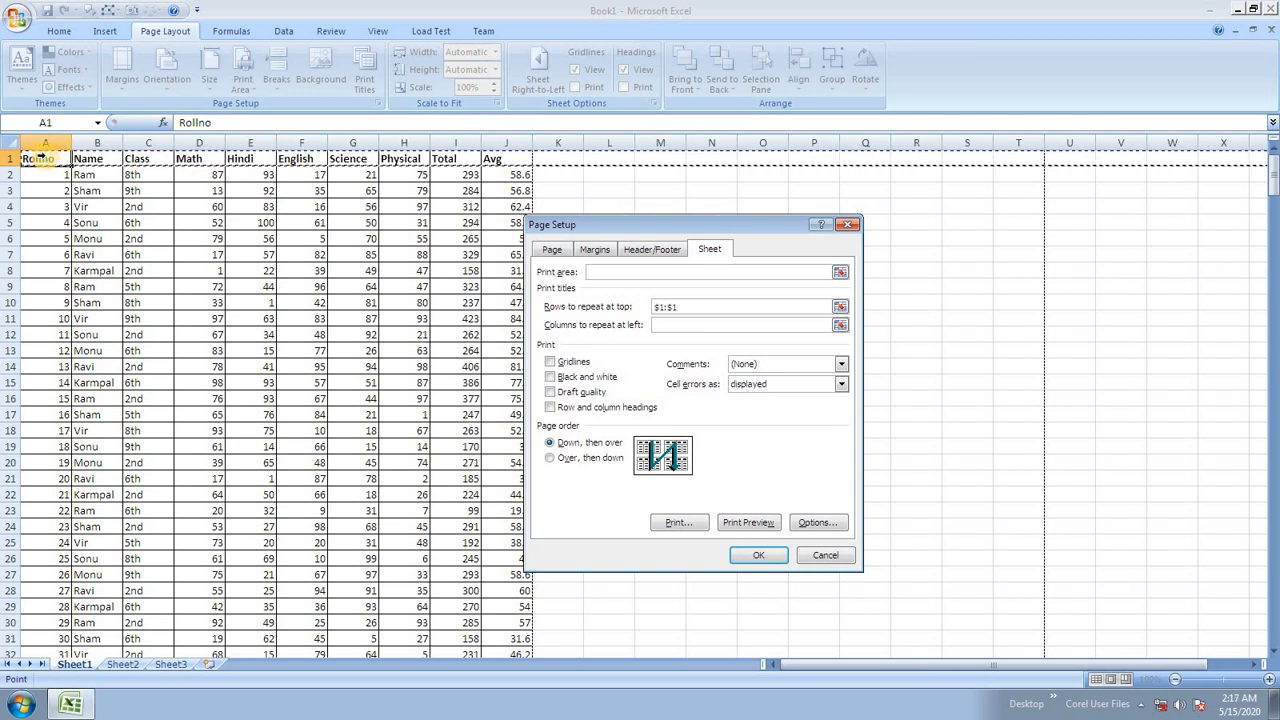
click(758, 555)
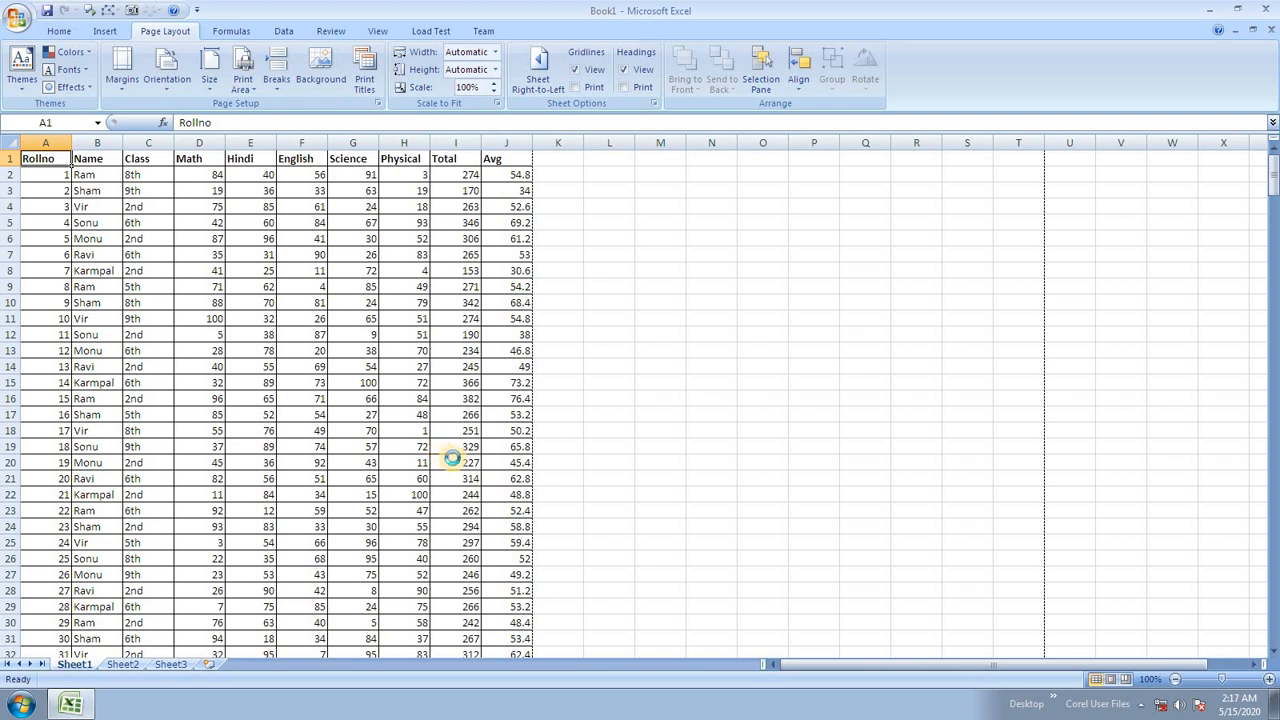
Examine pages 1 through 8 in print preview for the repeated header row at the top of each page.
scroll(465, 380, down, 2)
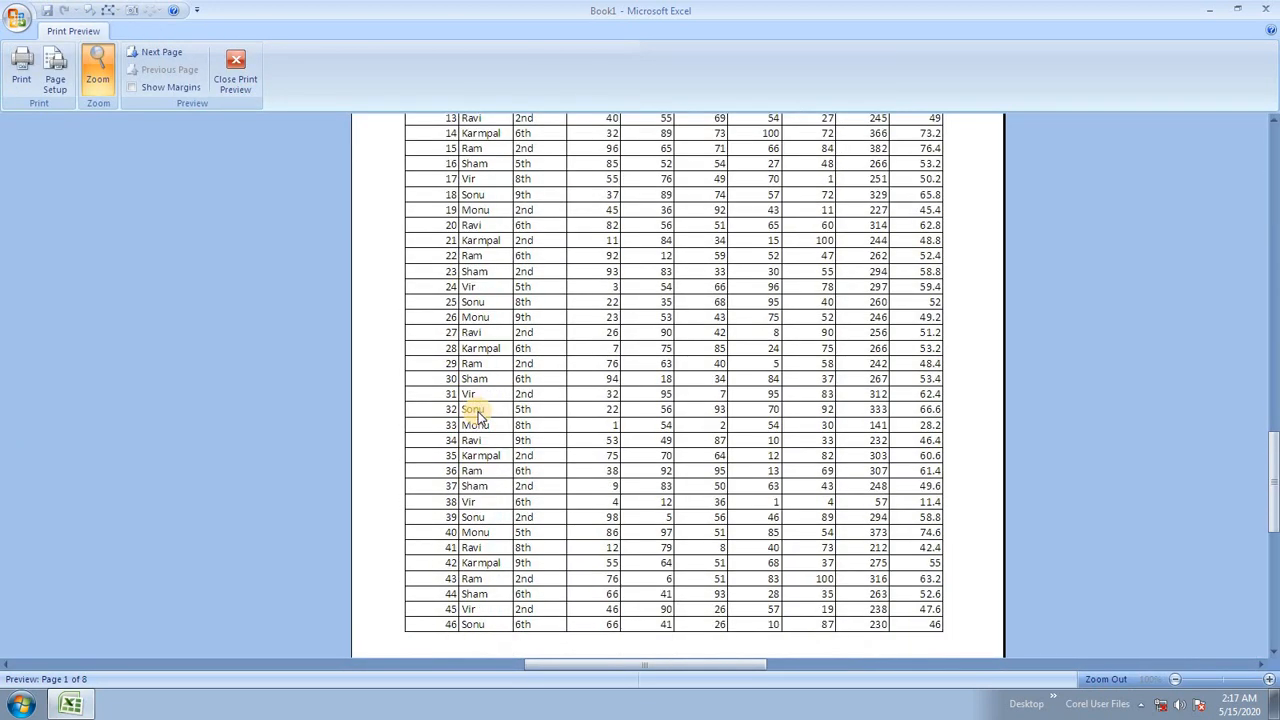
scroll(465, 497, up, 2)
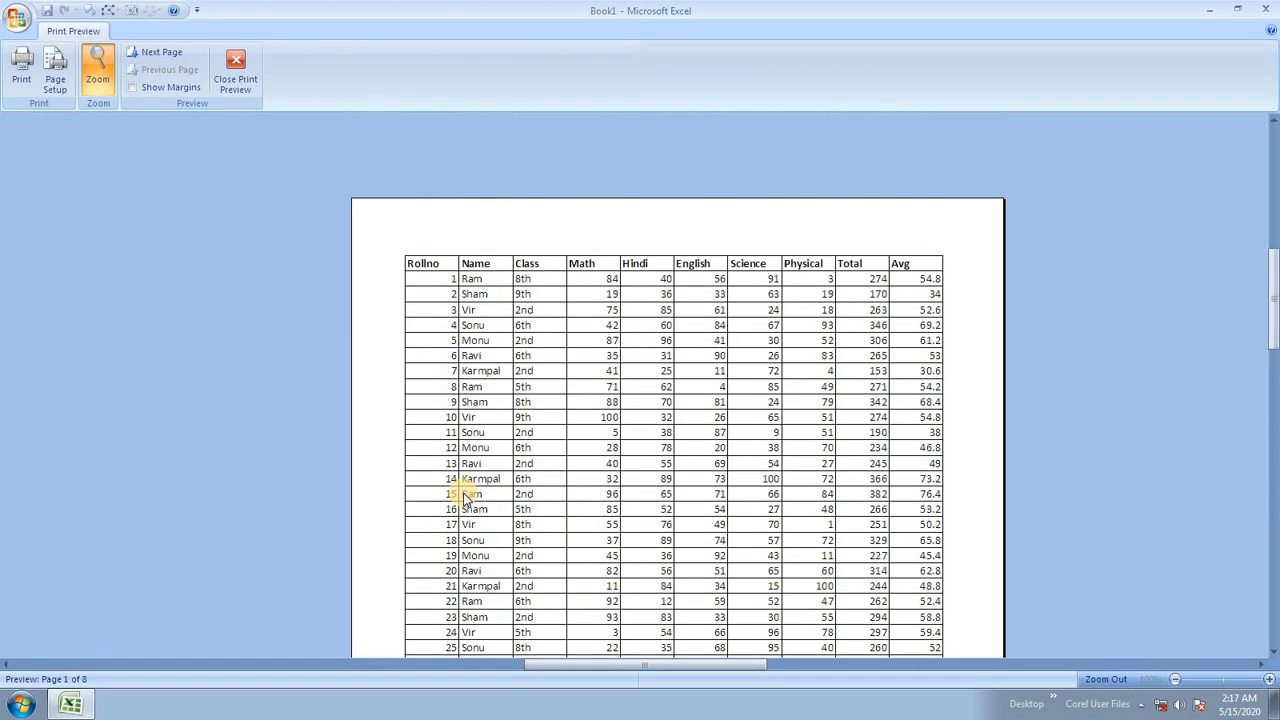
click(152, 52)
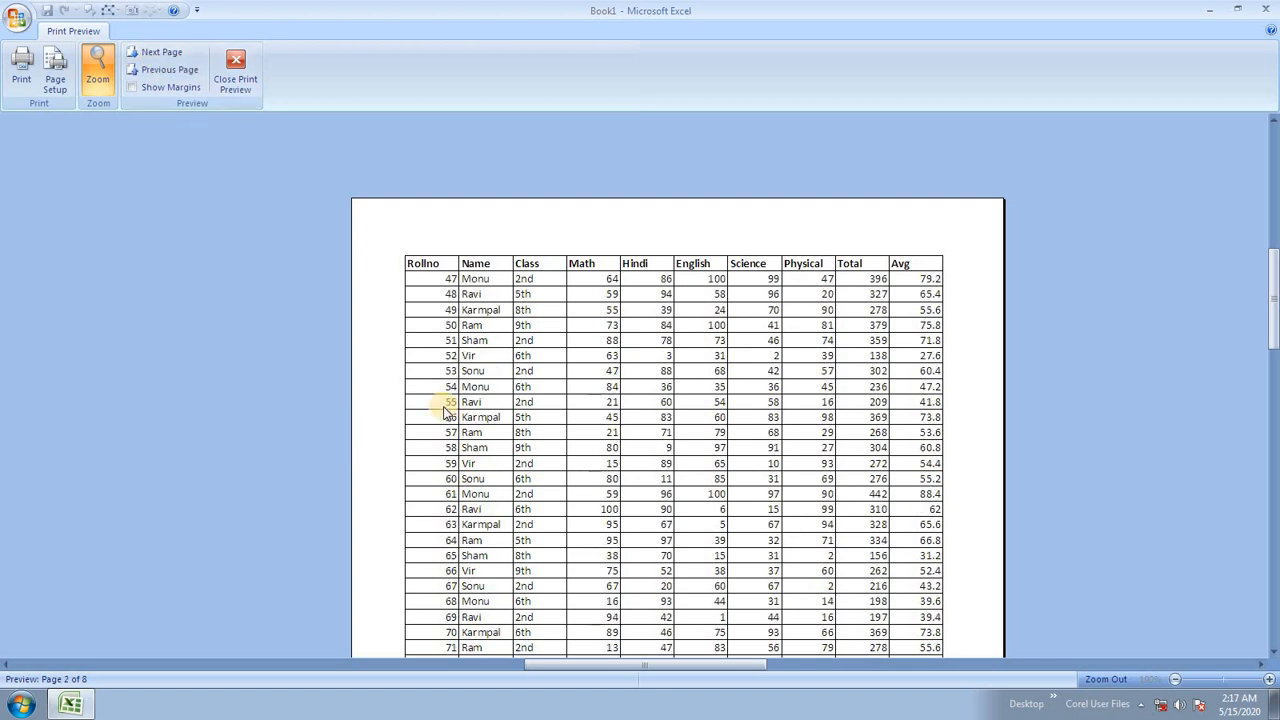
scroll(445, 418, down, 3)
scroll(559, 495, up, 3)
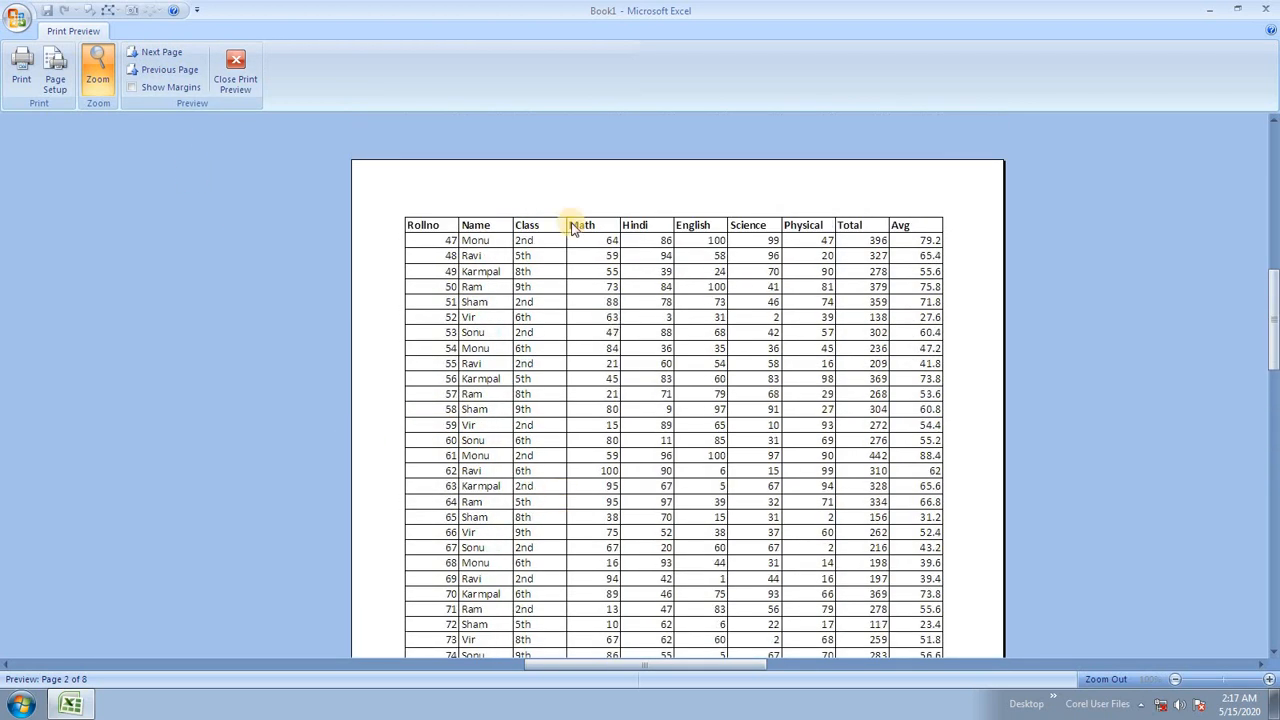
click(158, 52)
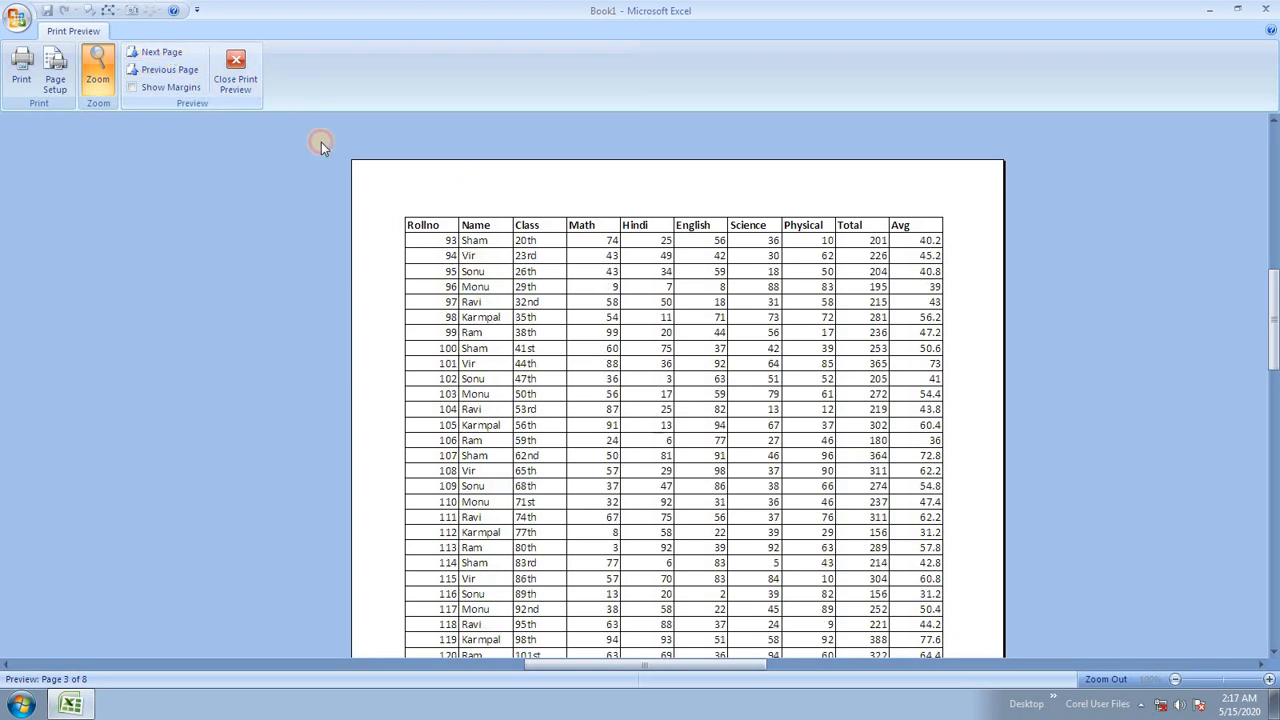
click(152, 52)
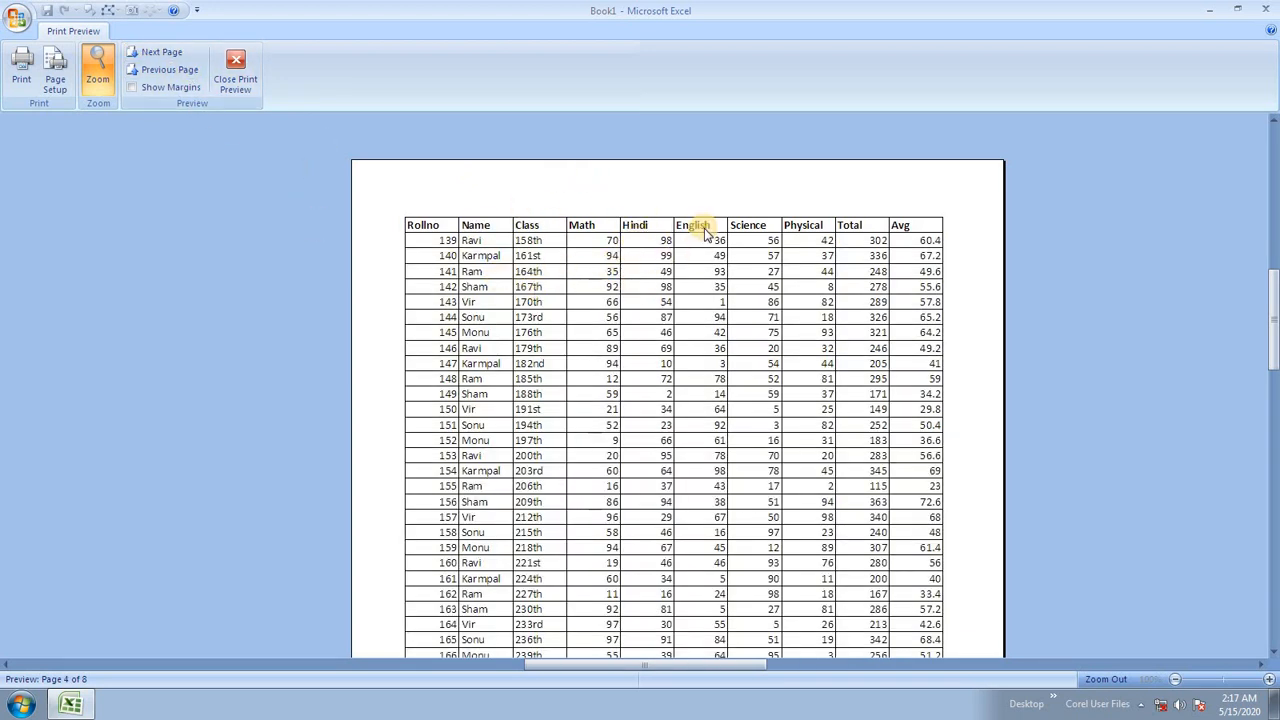
click(152, 52)
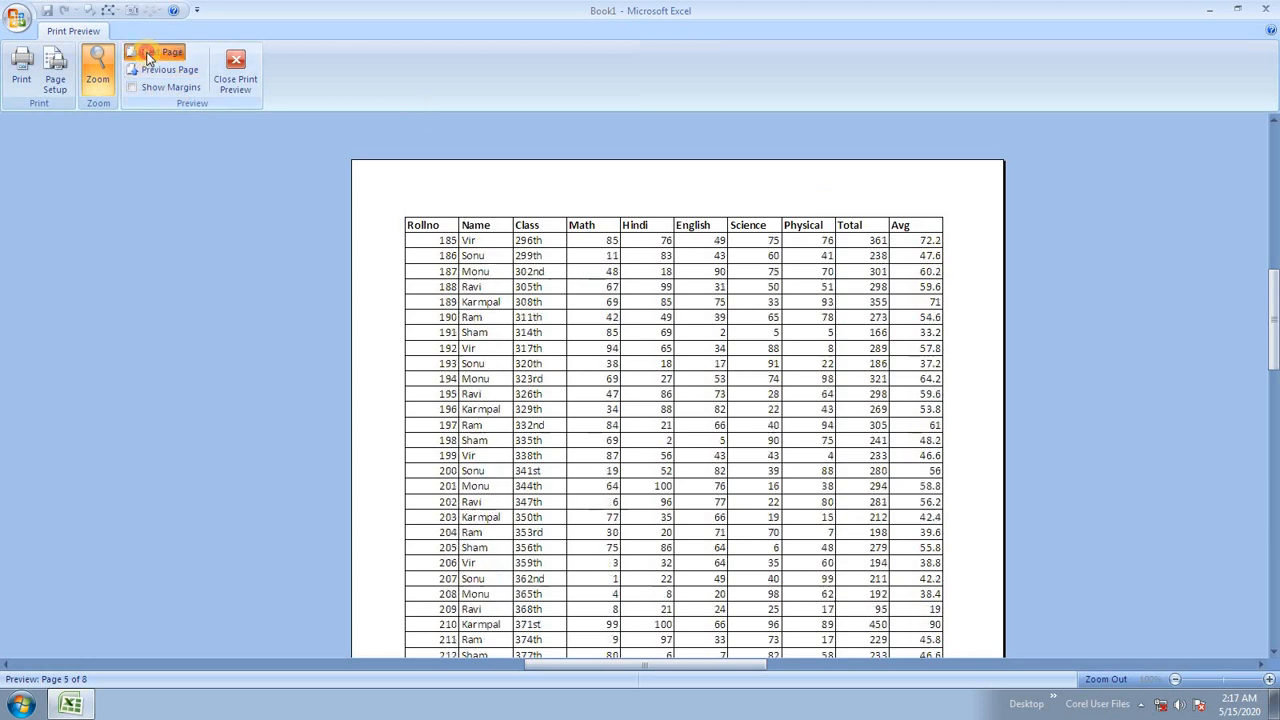
scroll(697, 383, down, 3)
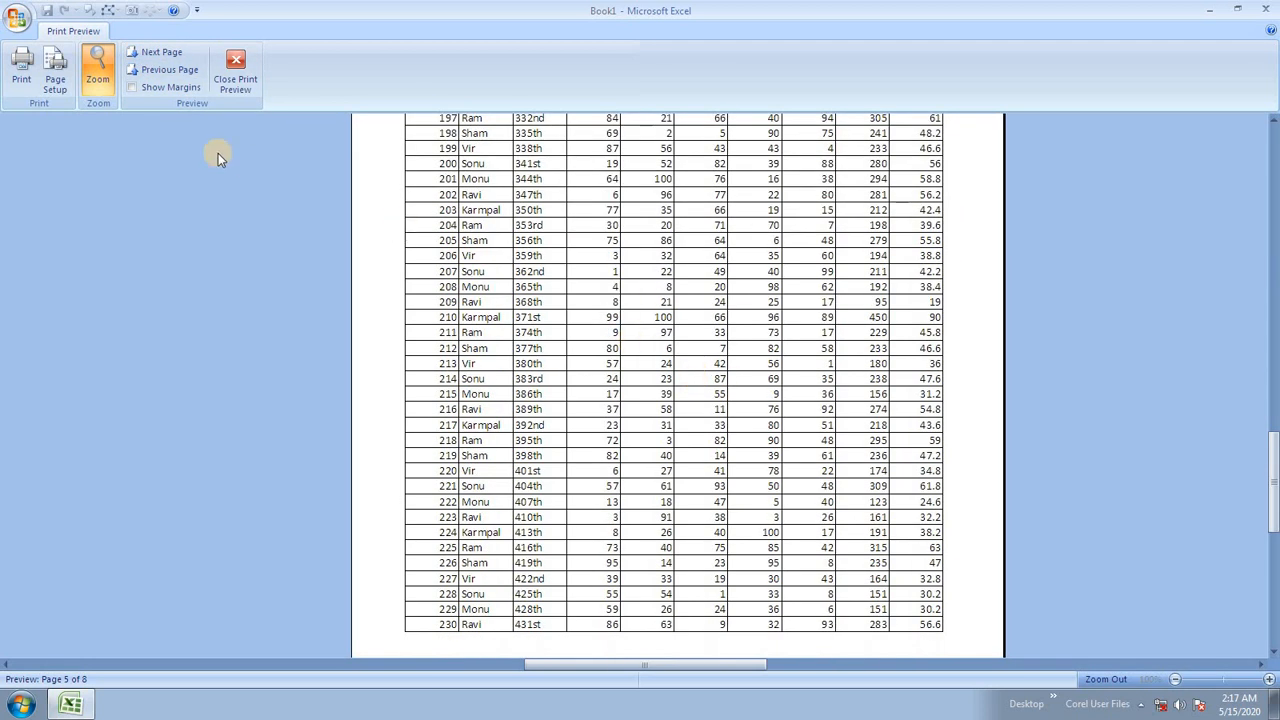
click(155, 52)
scroll(505, 345, up, 2)
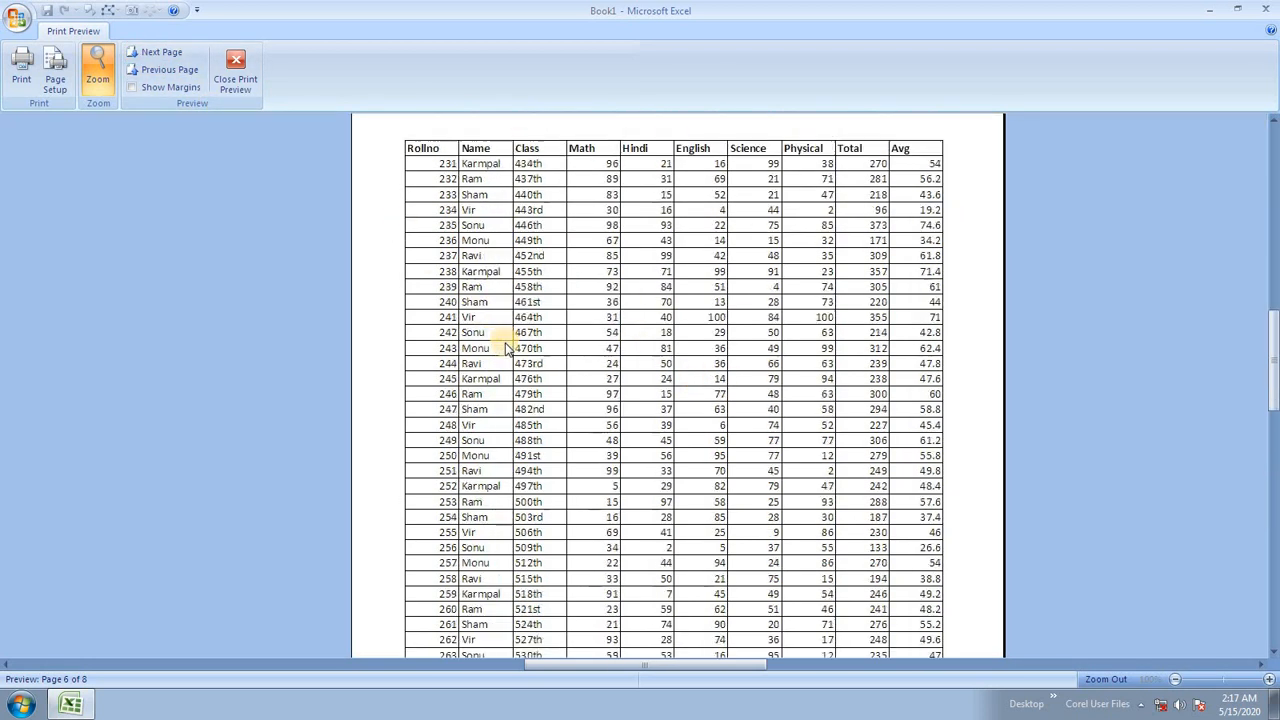
scroll(505, 345, up, 1)
click(152, 52)
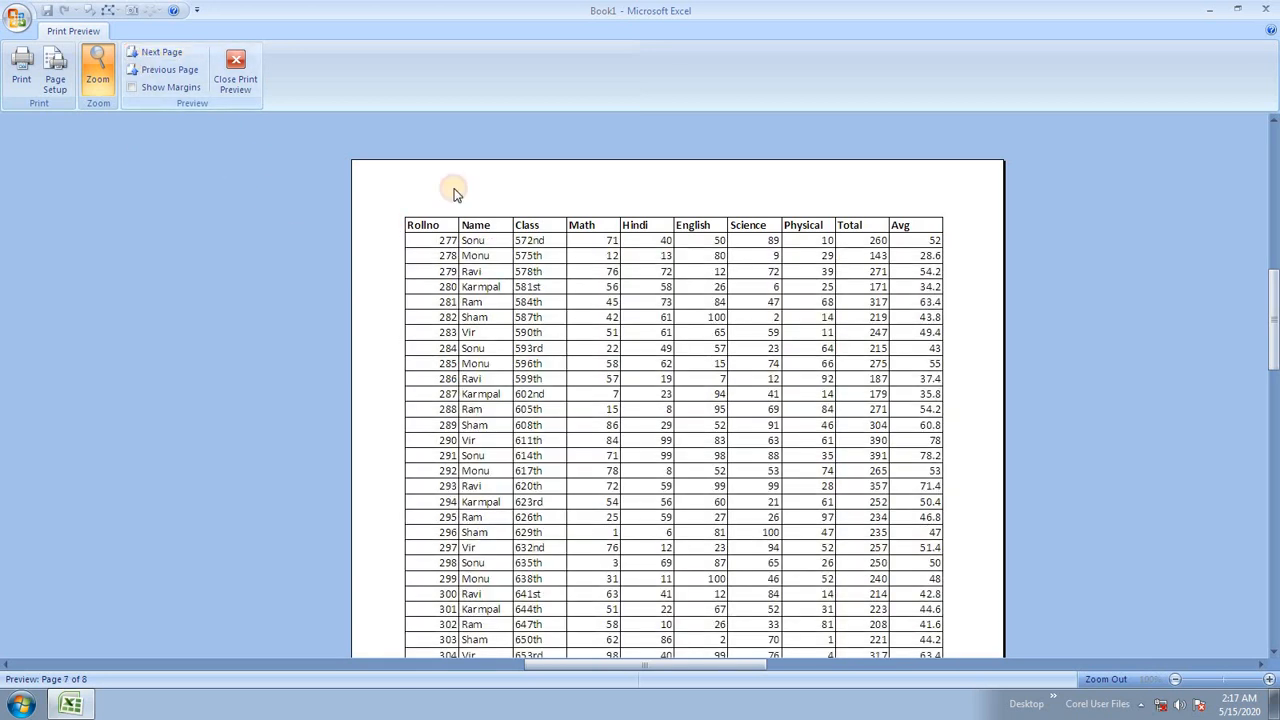
click(152, 52)
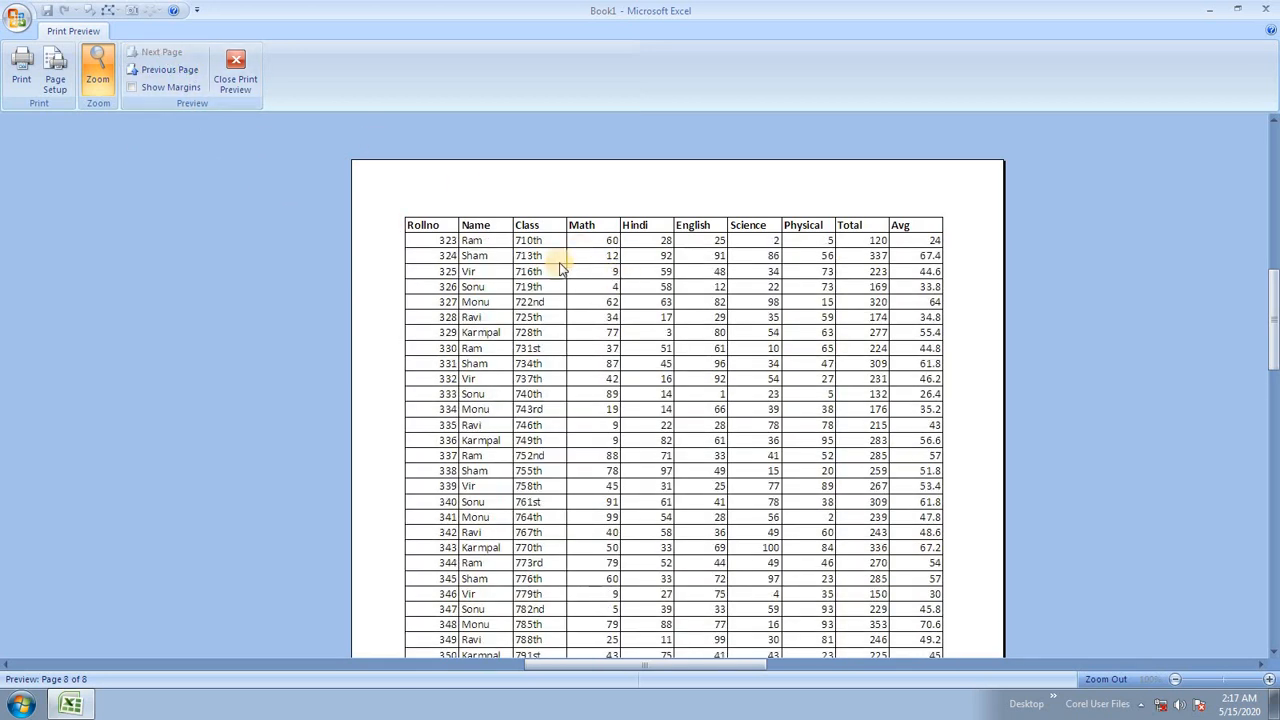
Examine page 8 of the print preview from its header row down to the last record, and leave the preview.
scroll(690, 280, down, 3)
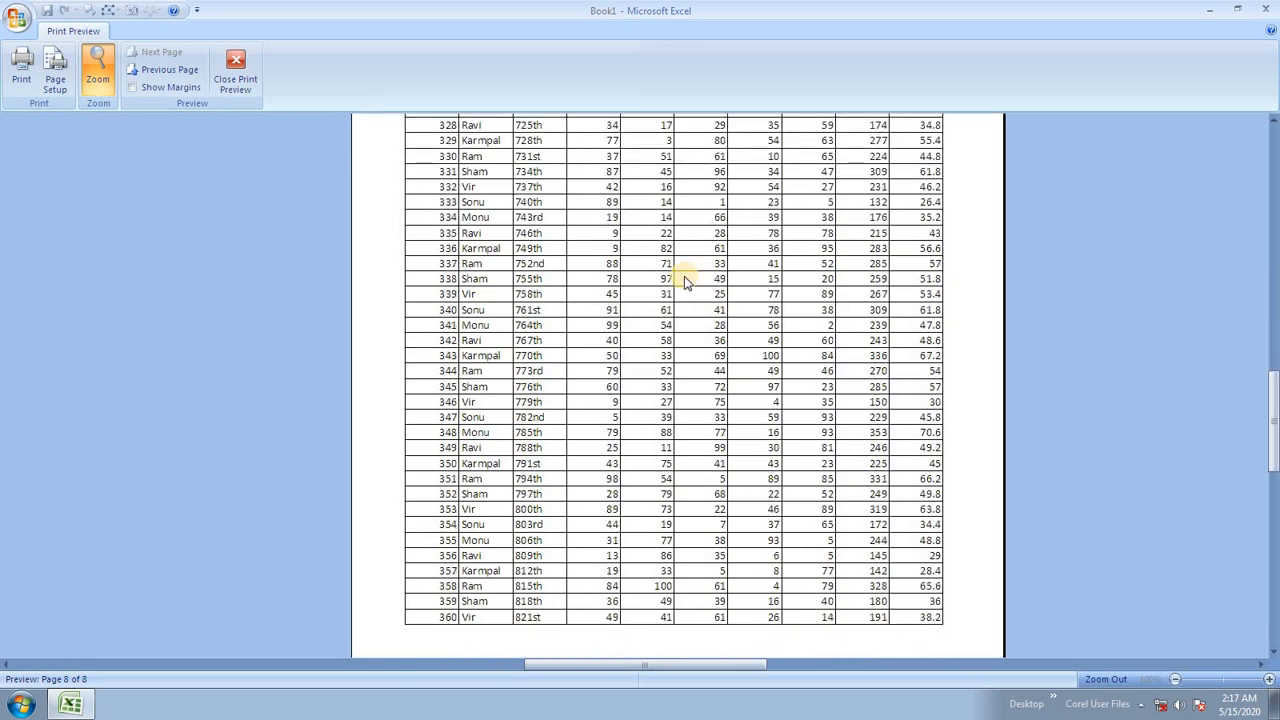
scroll(690, 330, down, 1)
scroll(690, 365, up, 5)
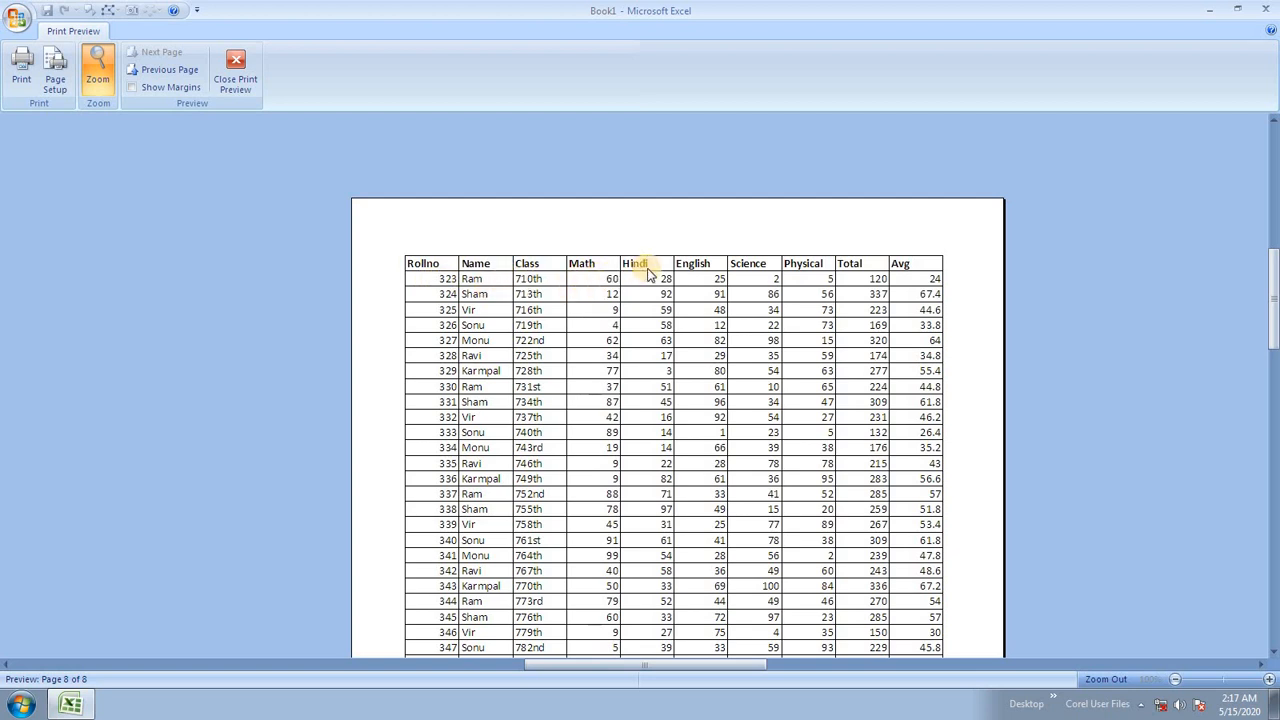
click(236, 70)
Clear the Print Titles rows to repeat at top for the marks table on Sheet1.
click(398, 385)
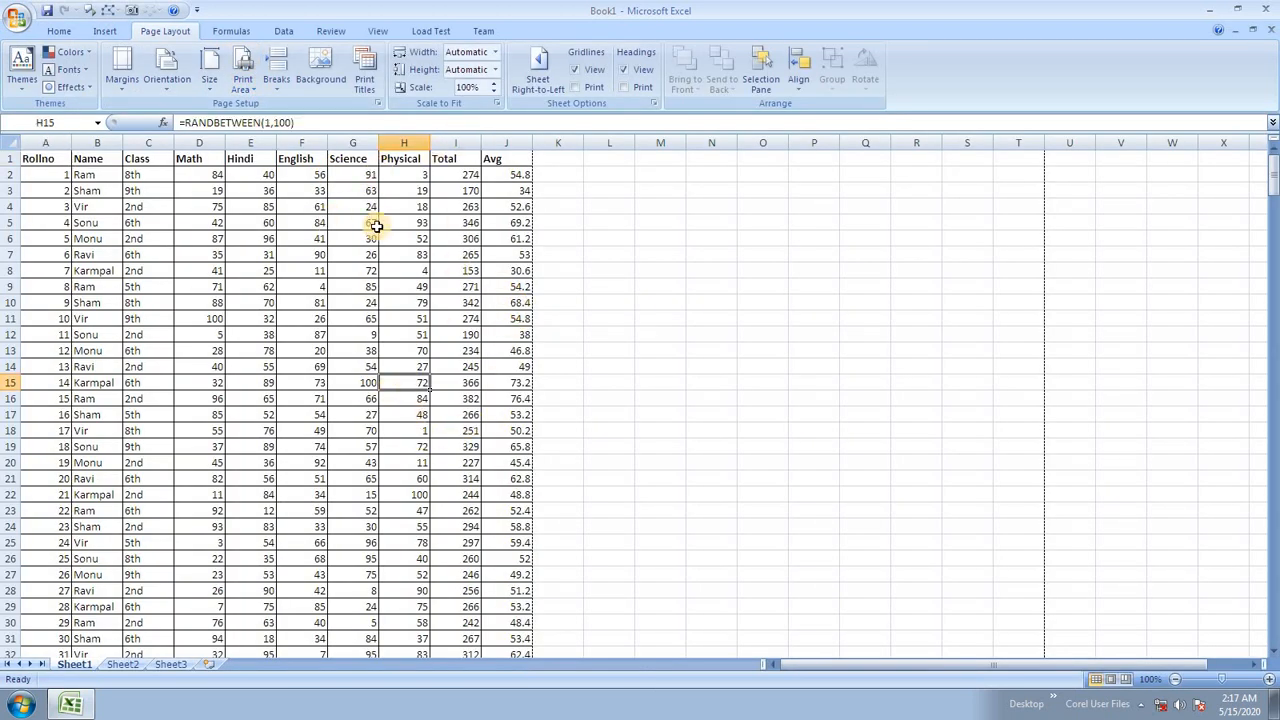
click(364, 79)
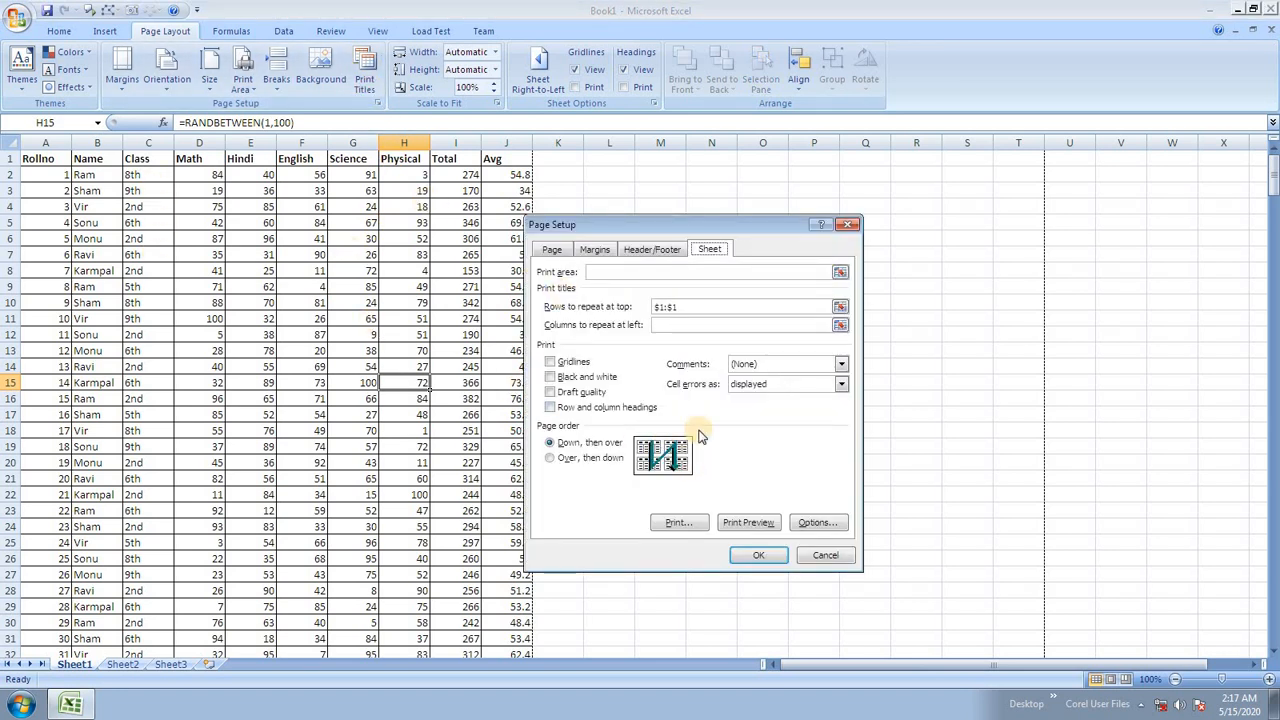
click(688, 307)
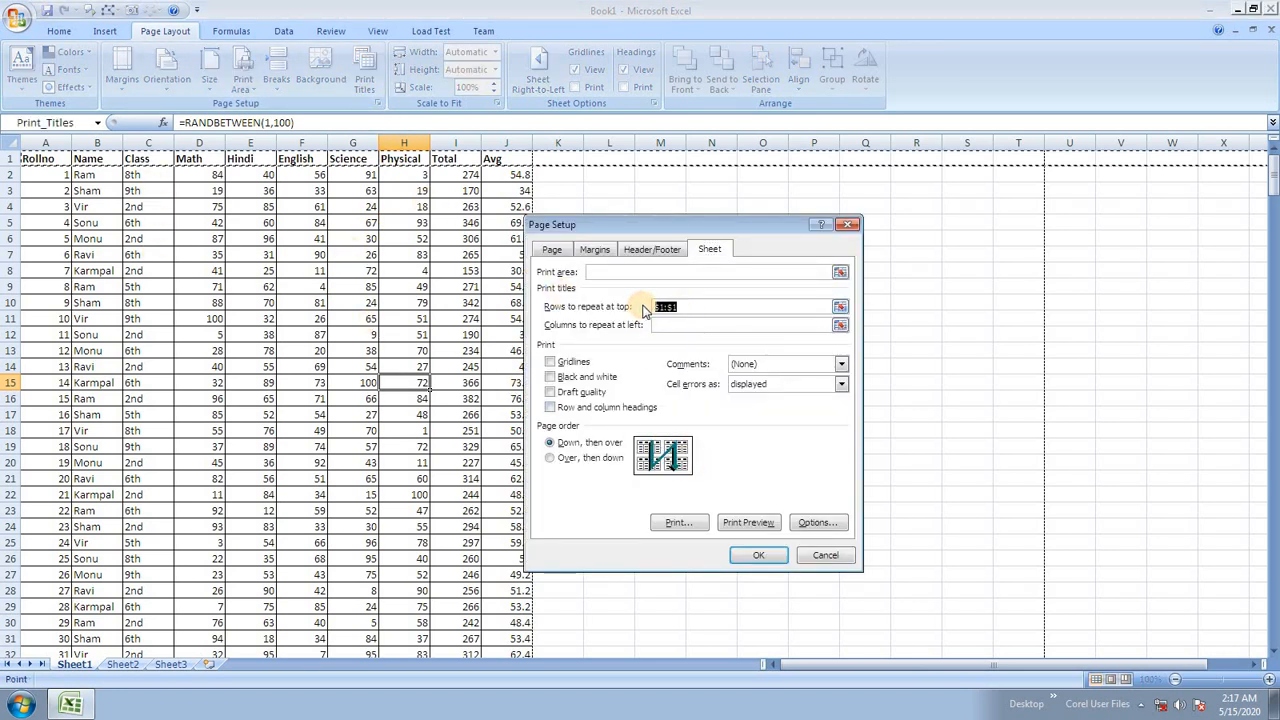
key(BackSpace)
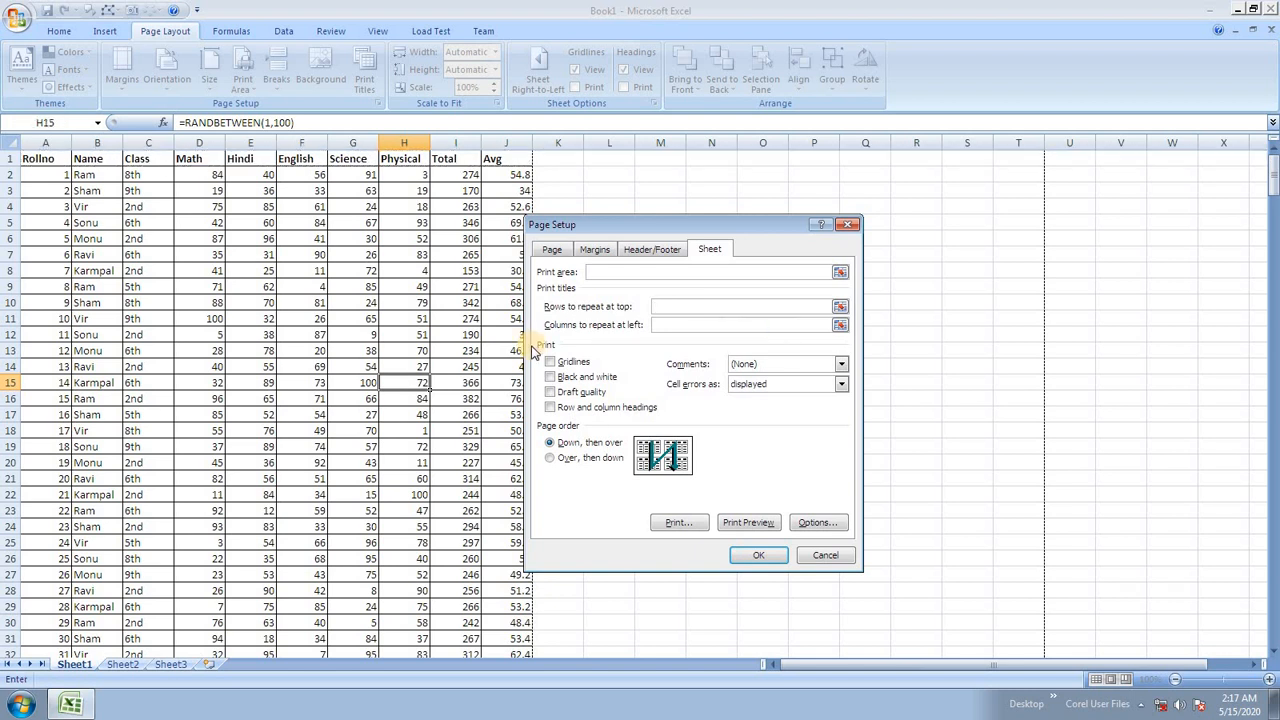
click(757, 554)
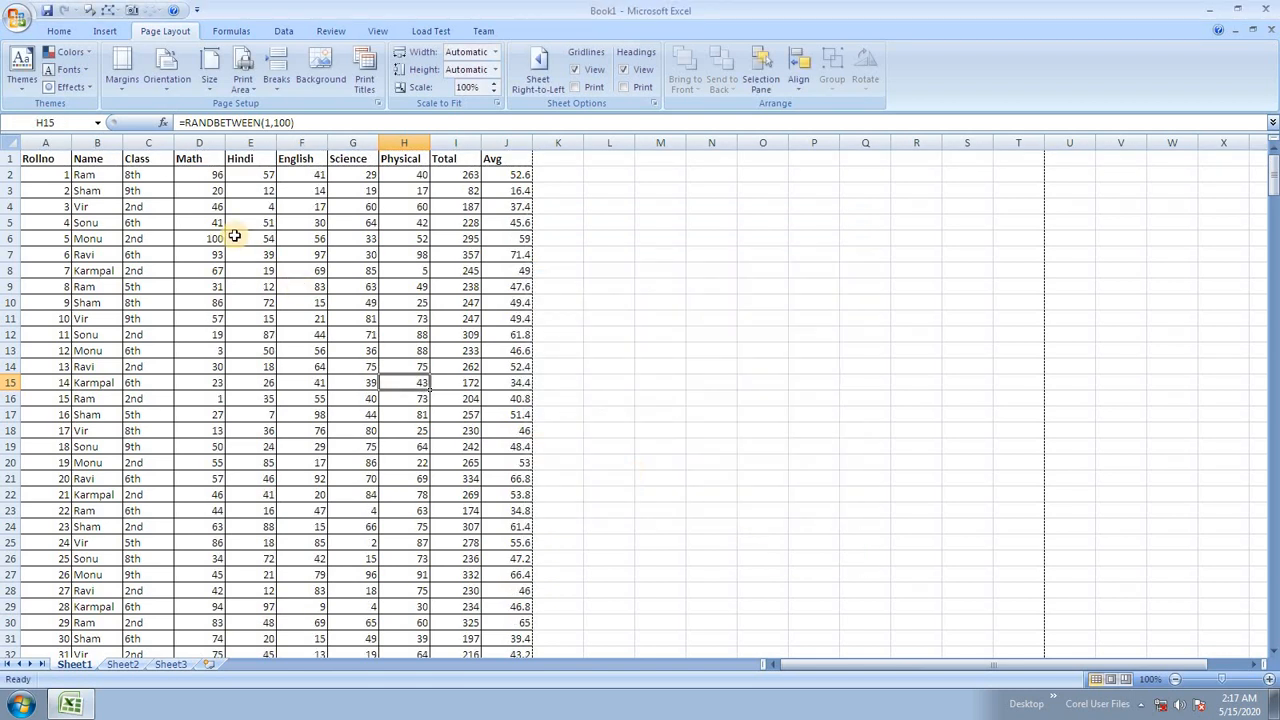
Check the top rows of pages 1 through 5 in print preview, and review the sheet print options in Page Setup.
key(ctrl+F2)
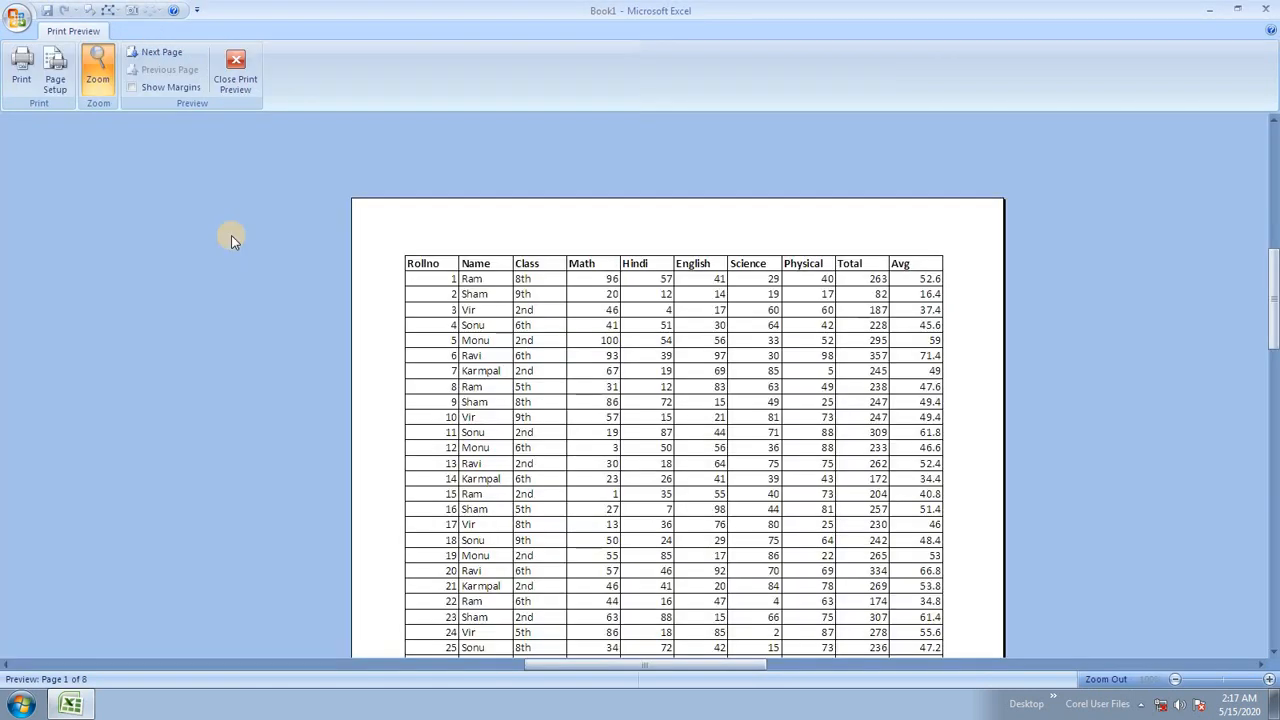
click(155, 53)
click(156, 55)
click(157, 58)
click(157, 60)
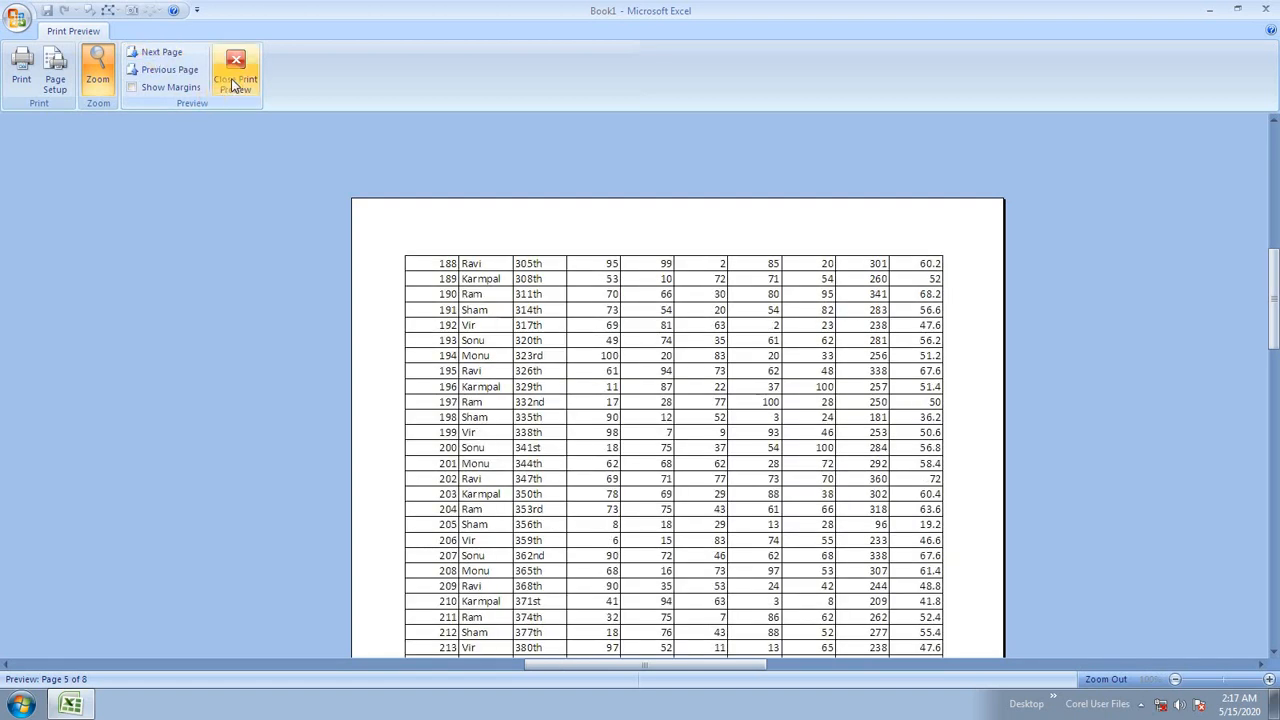
click(236, 68)
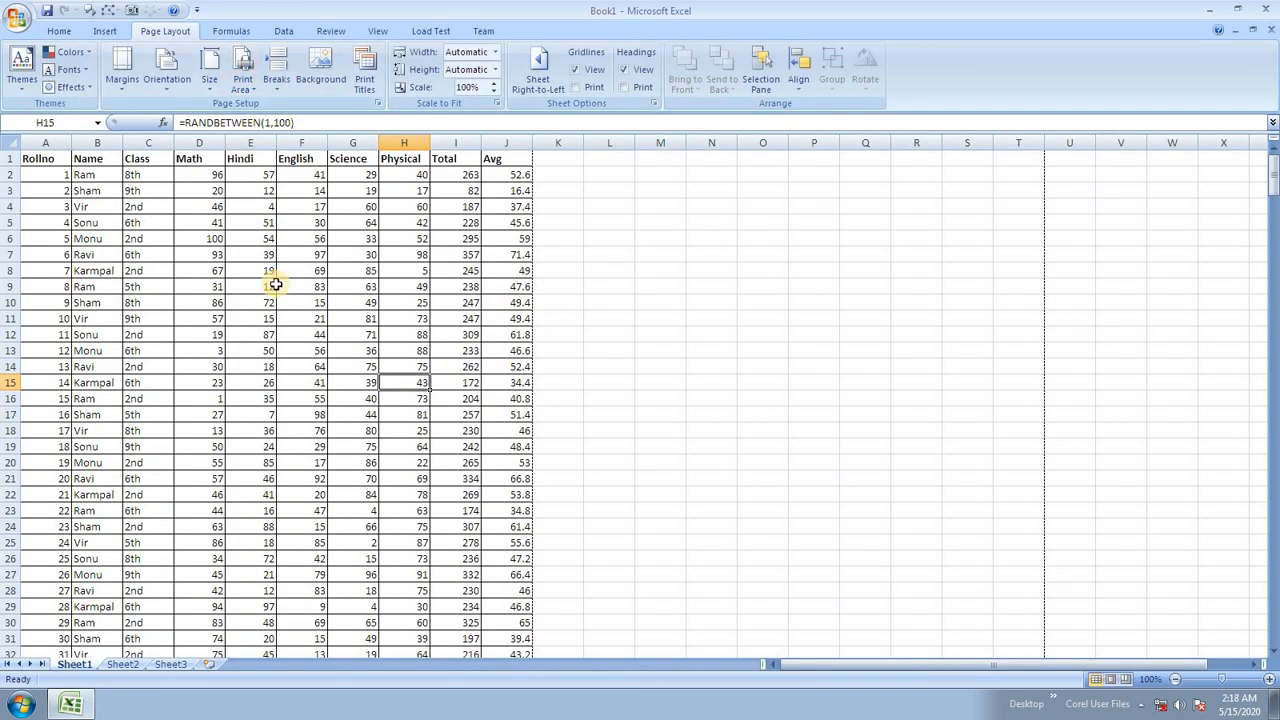
click(364, 80)
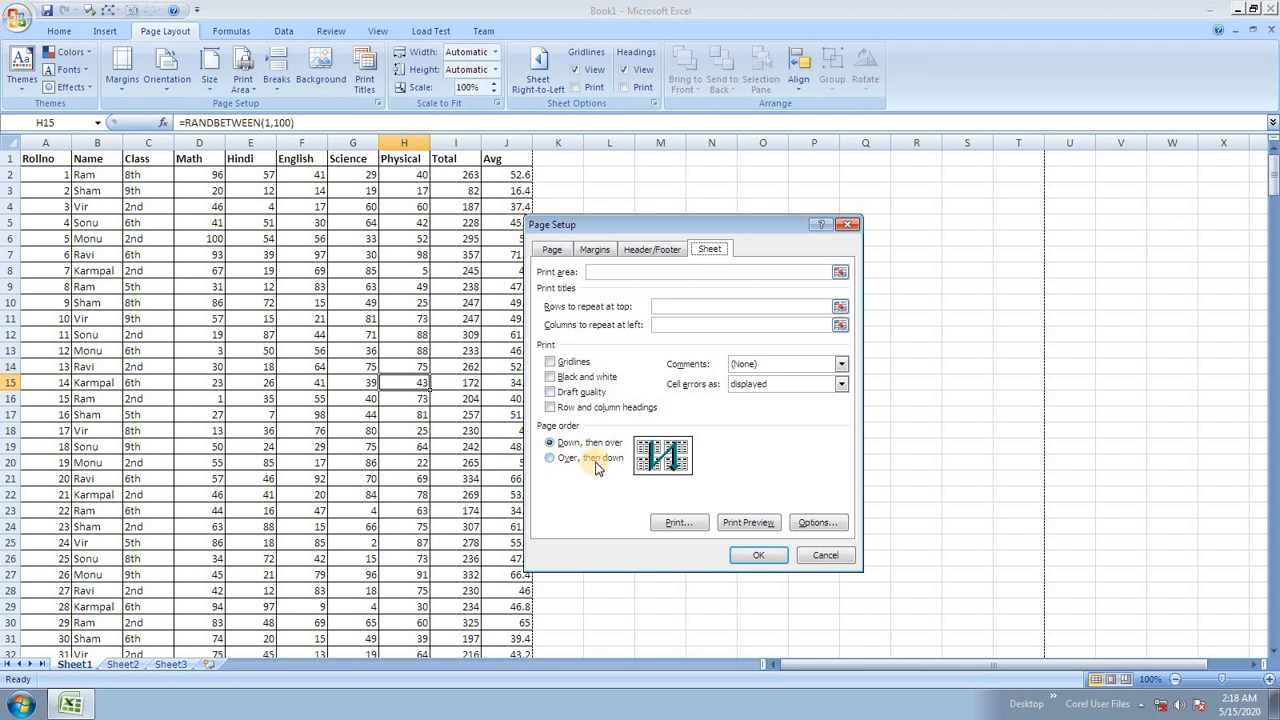
click(822, 555)
Fill the range F5:M19 on Sheet2 with the text "ram" and preview the sheet for printing.
click(122, 664)
drag(280, 222, 669, 451)
text(ram)
key(ctrl+Return)
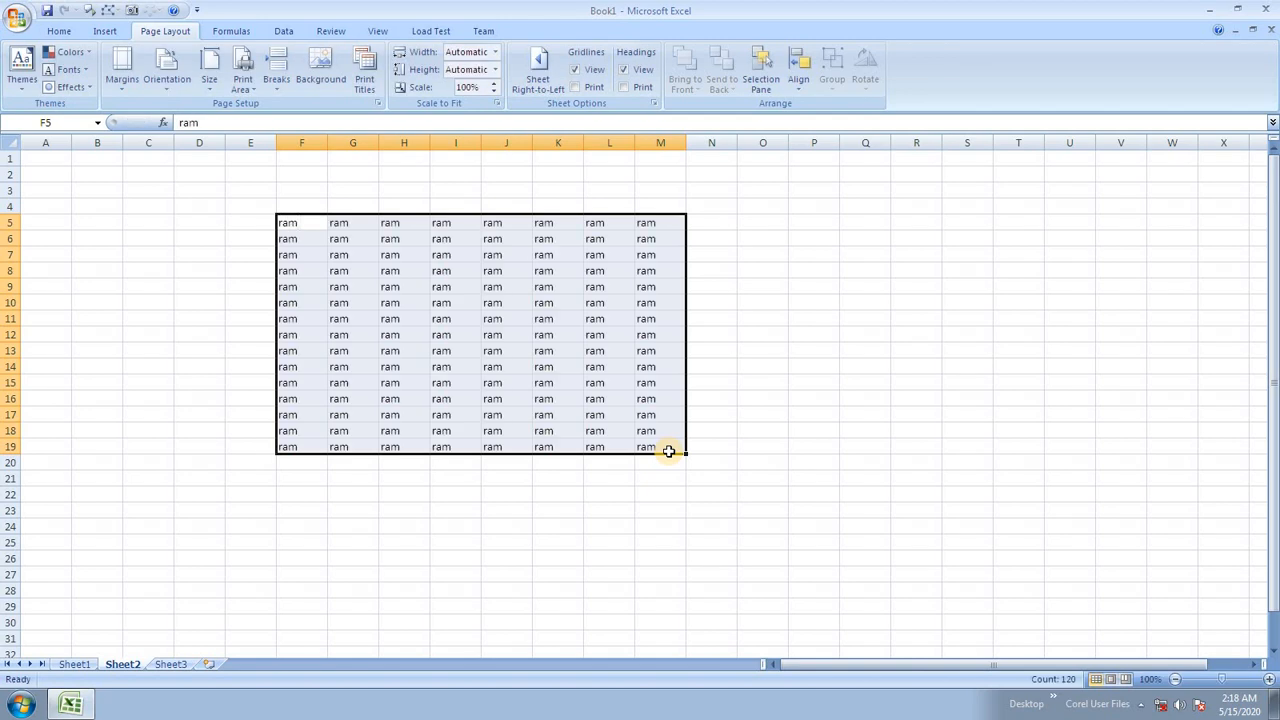
click(612, 445)
key(ctrl+F2)
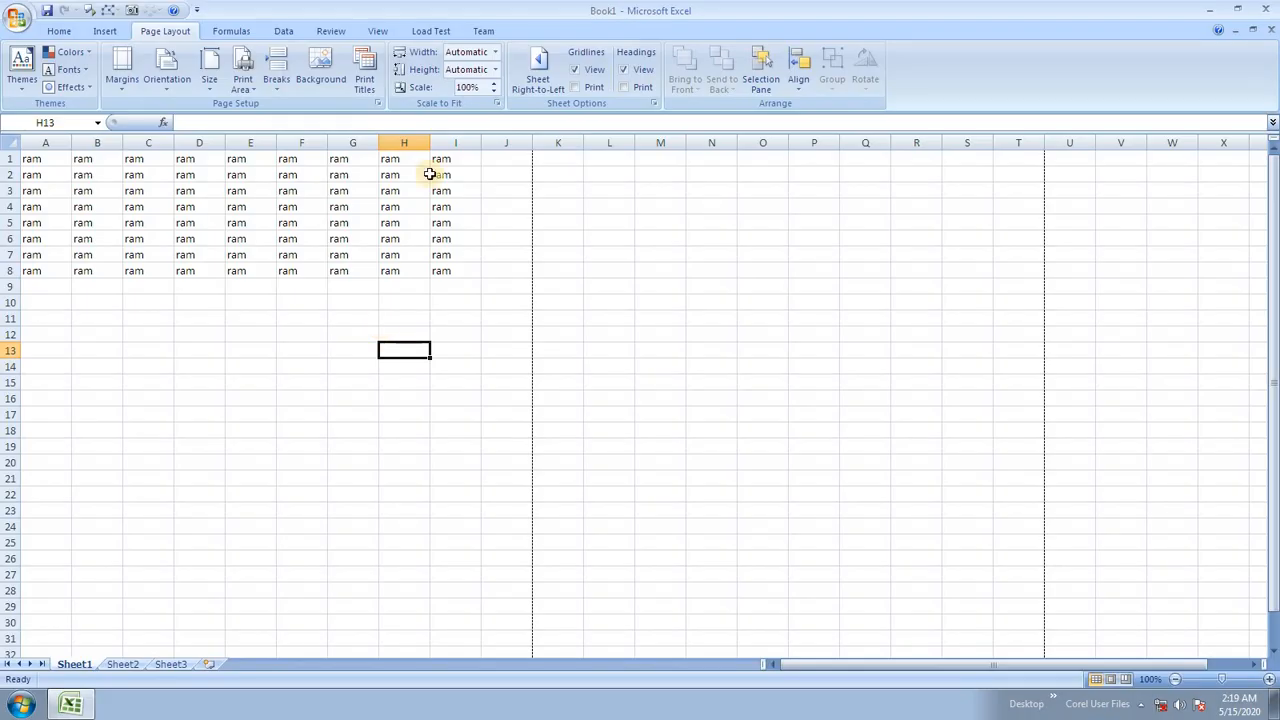
Turn on gridline printing for the "ram" block on Sheet1 and examine it in print preview.
click(366, 76)
click(288, 261)
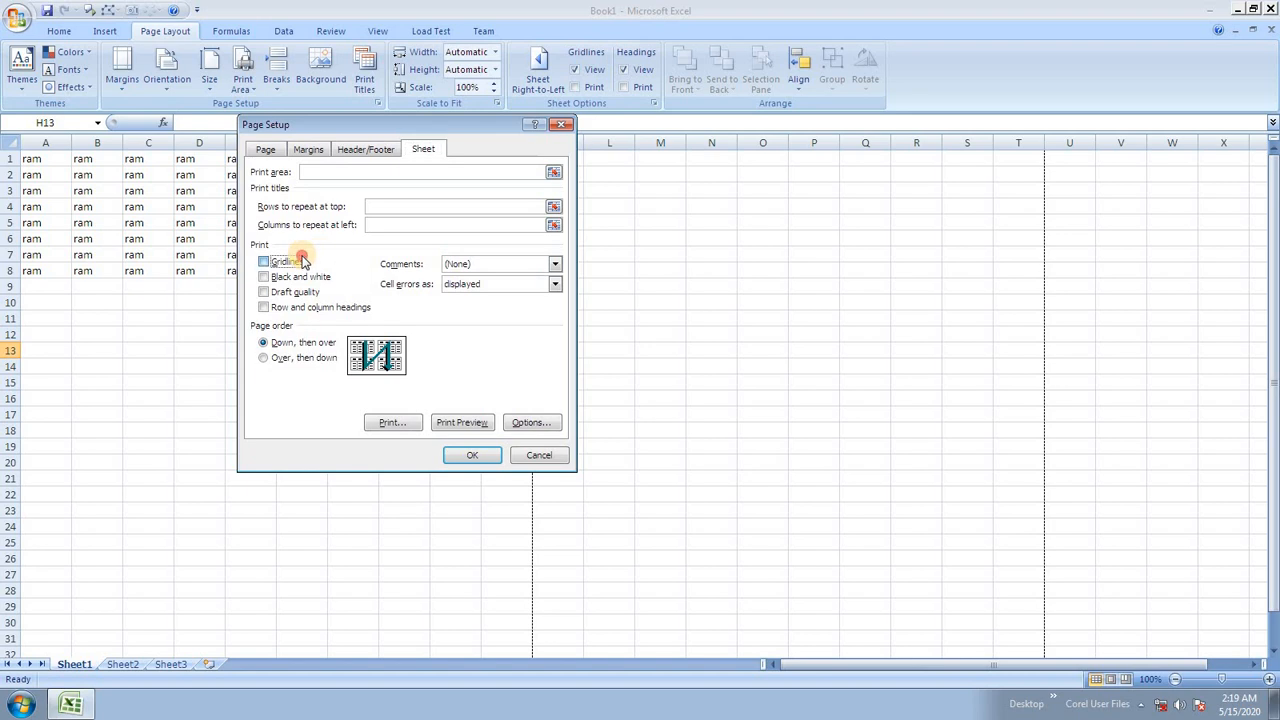
click(472, 455)
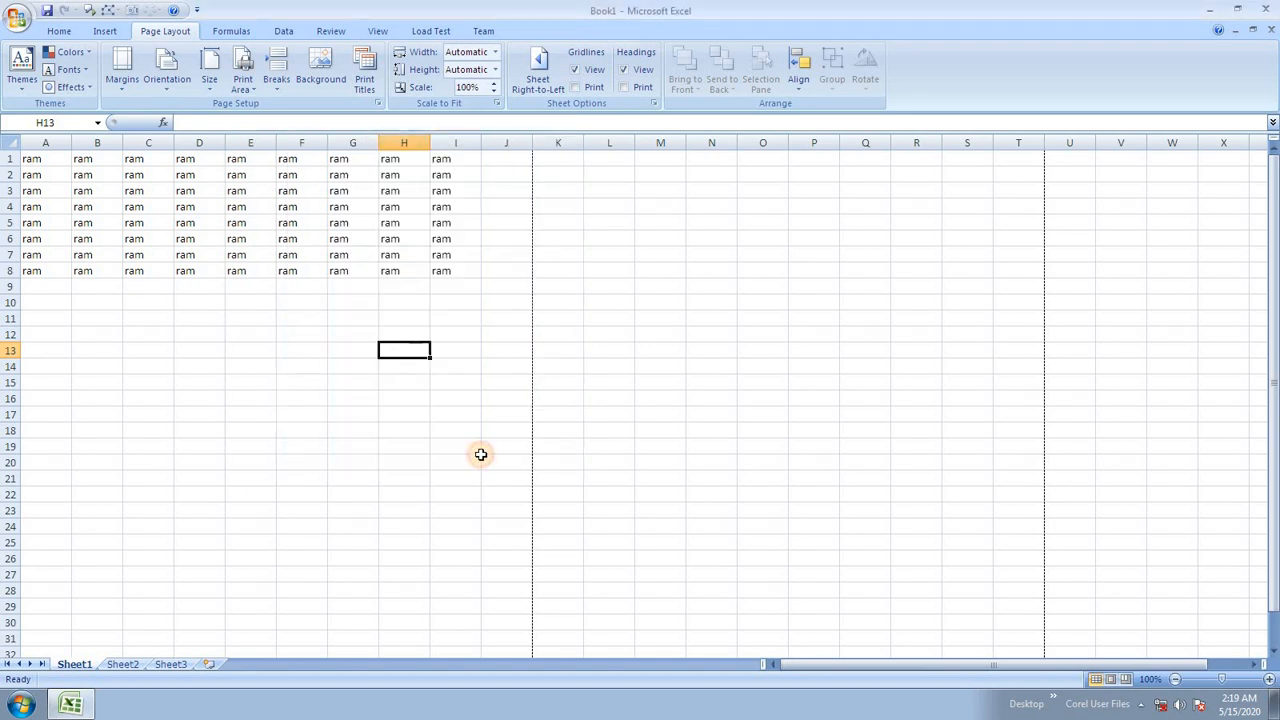
key(ctrl+F2)
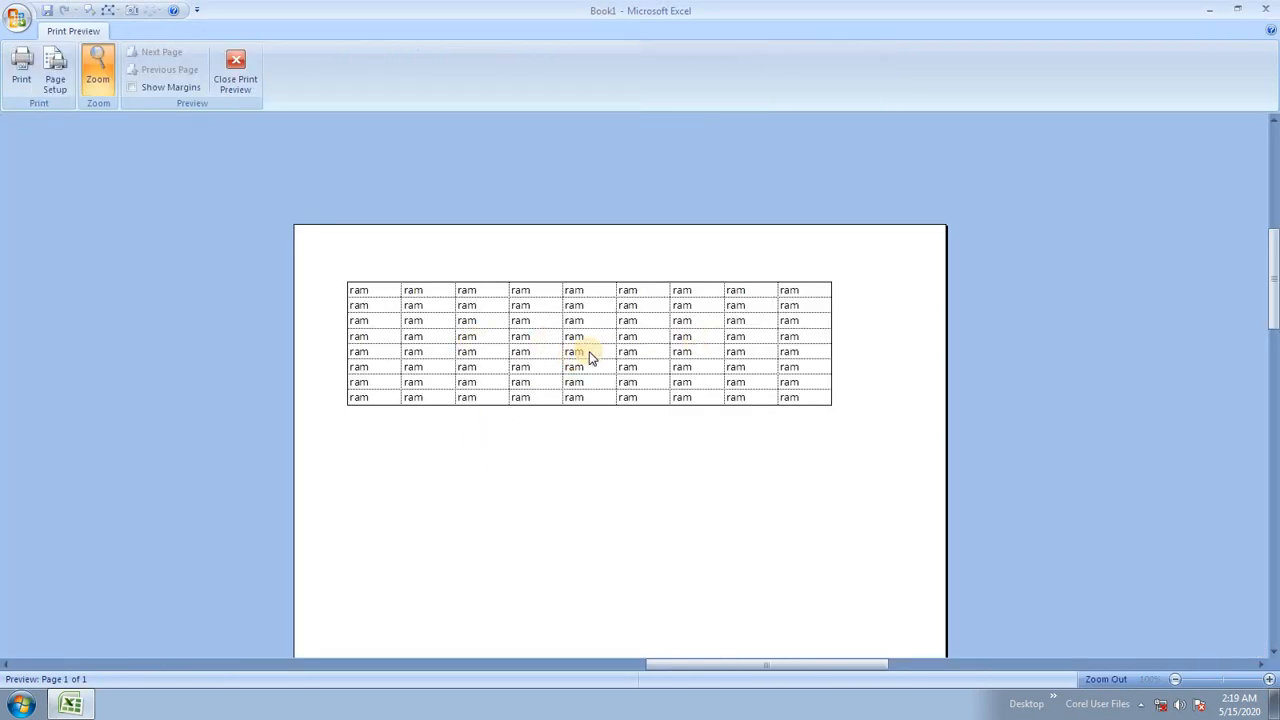
click(236, 74)
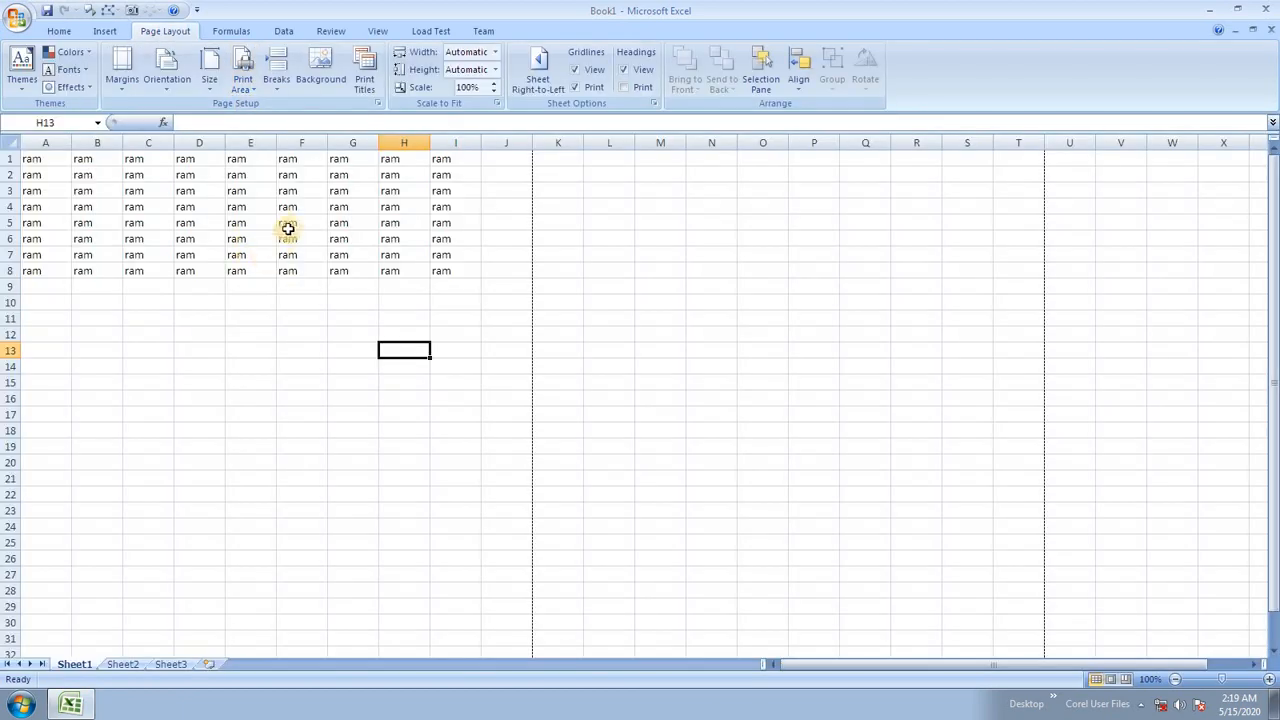
click(364, 79)
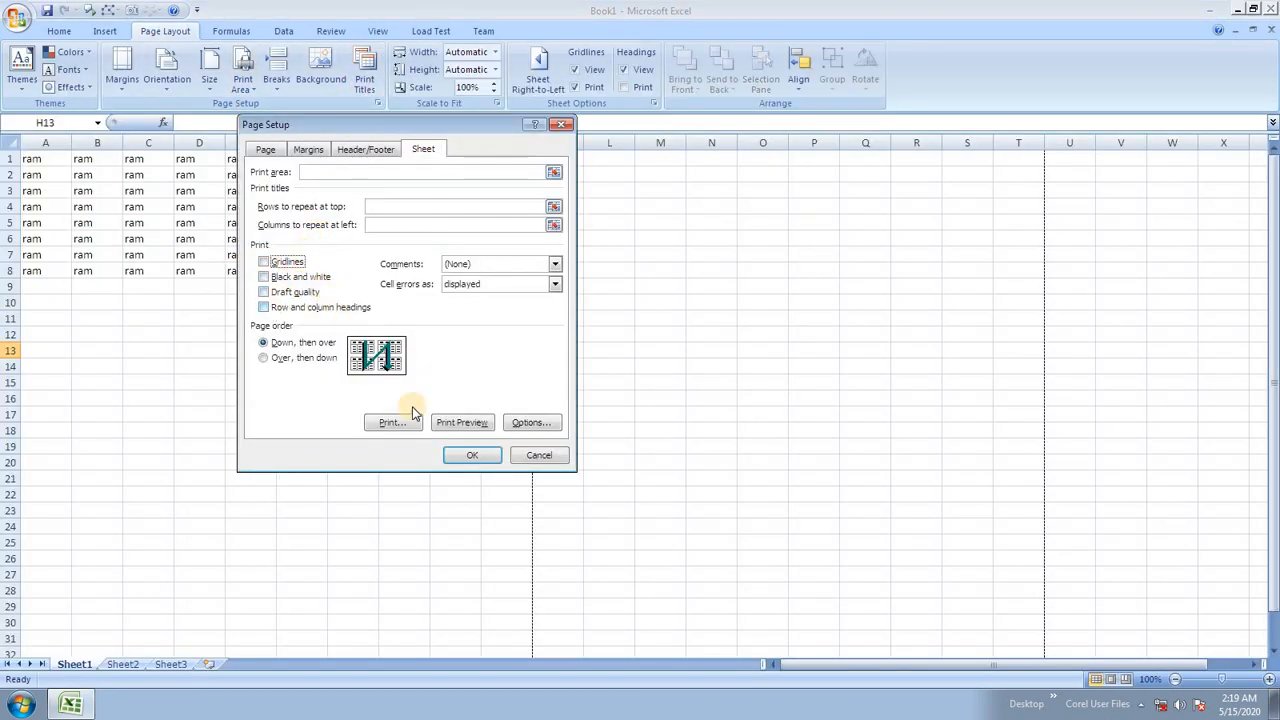
click(525, 457)
Color the text red in B4:G8 and light green in H2:I7.
drag(110, 208, 368, 268)
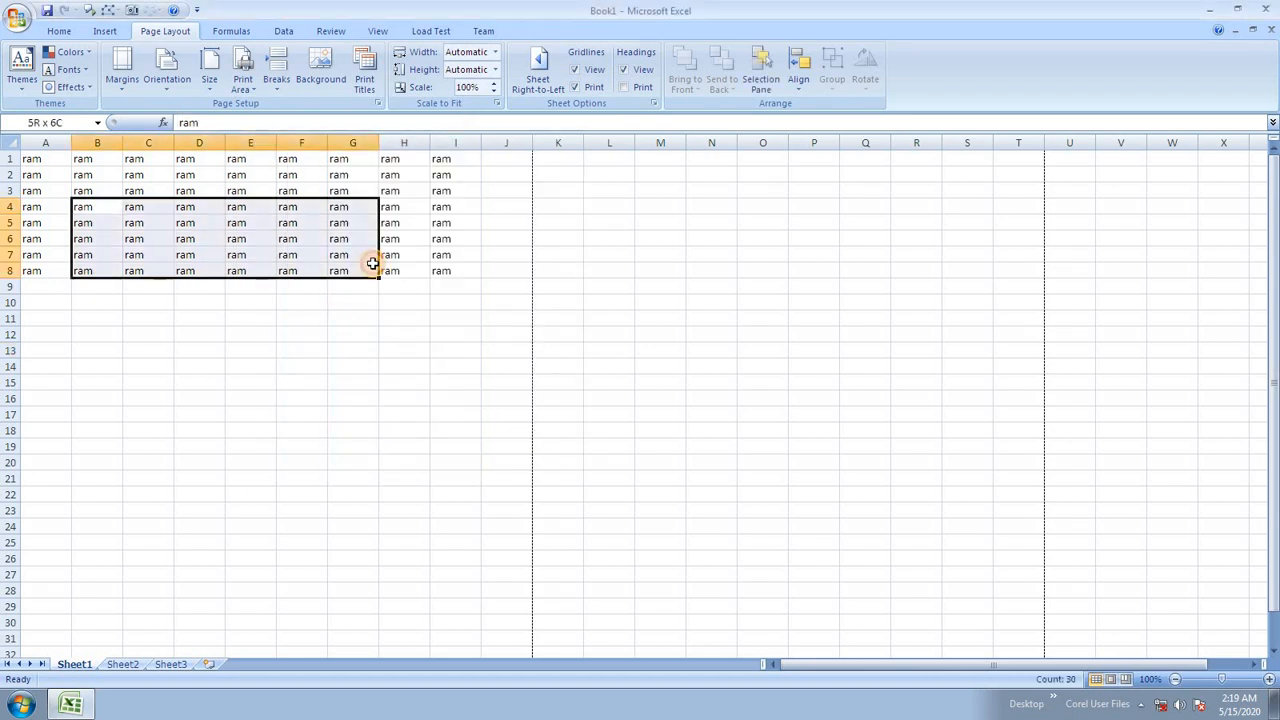
click(70, 33)
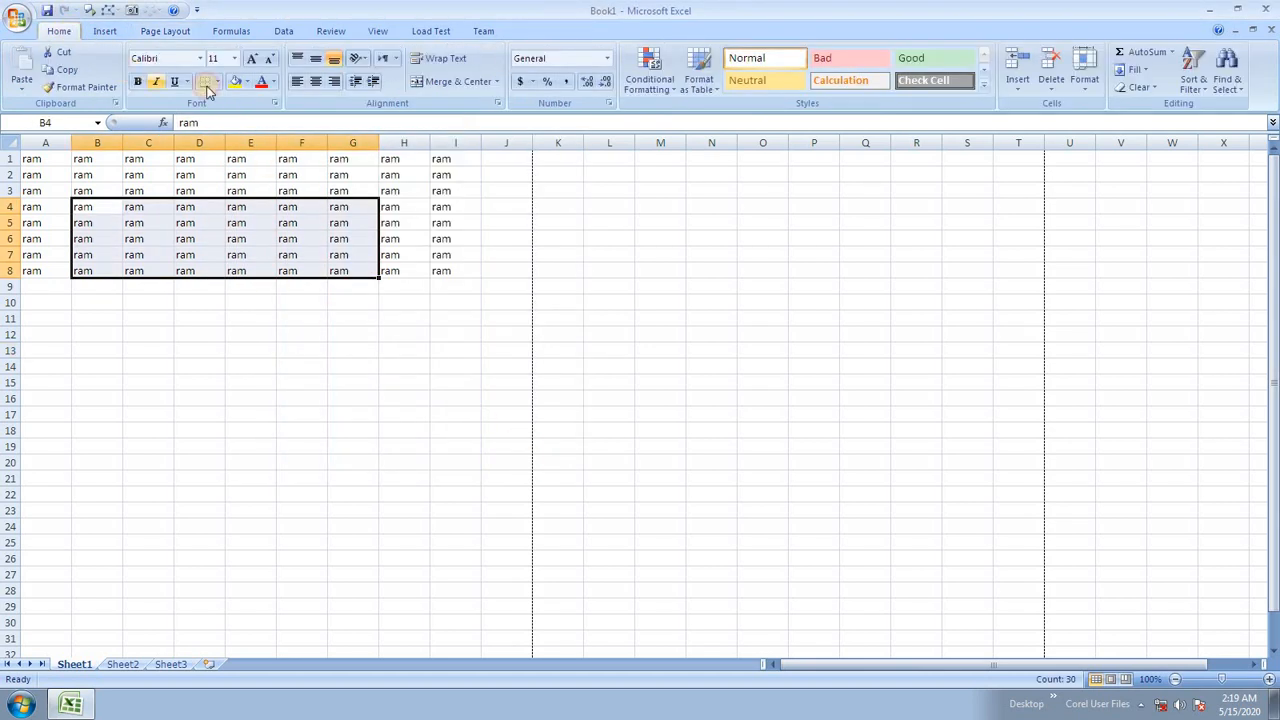
click(261, 82)
drag(403, 176, 443, 258)
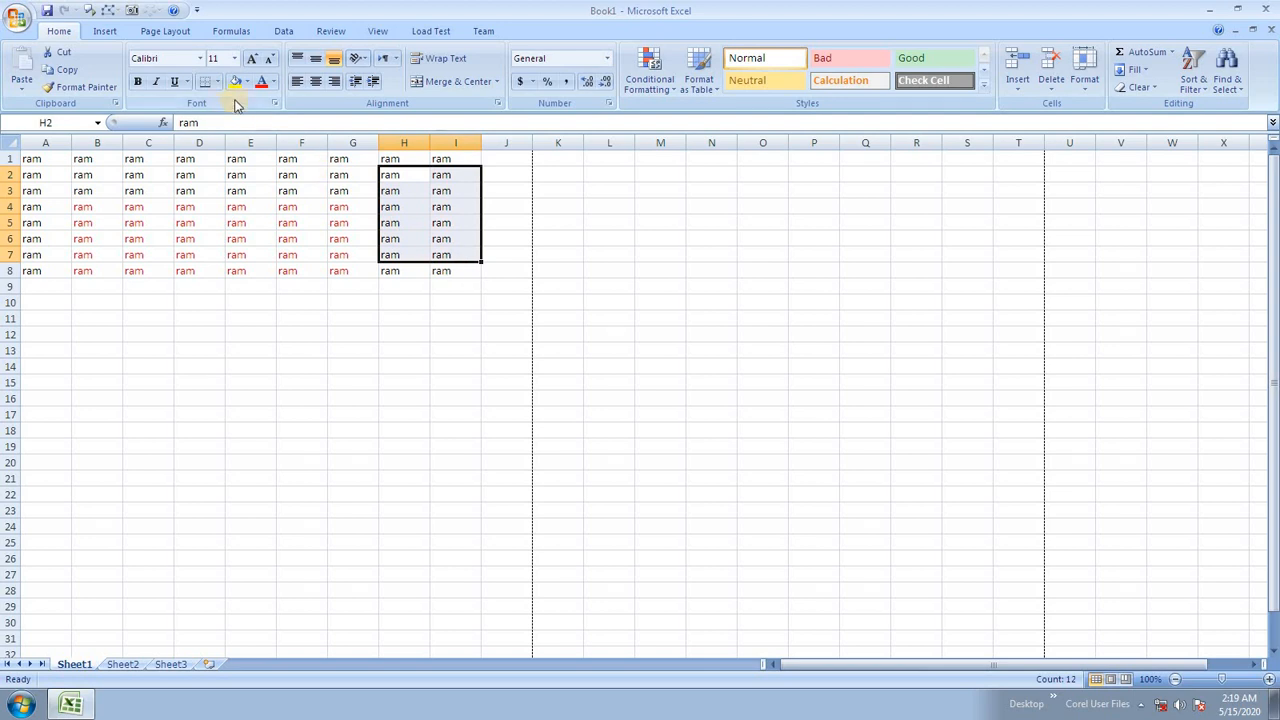
click(261, 82)
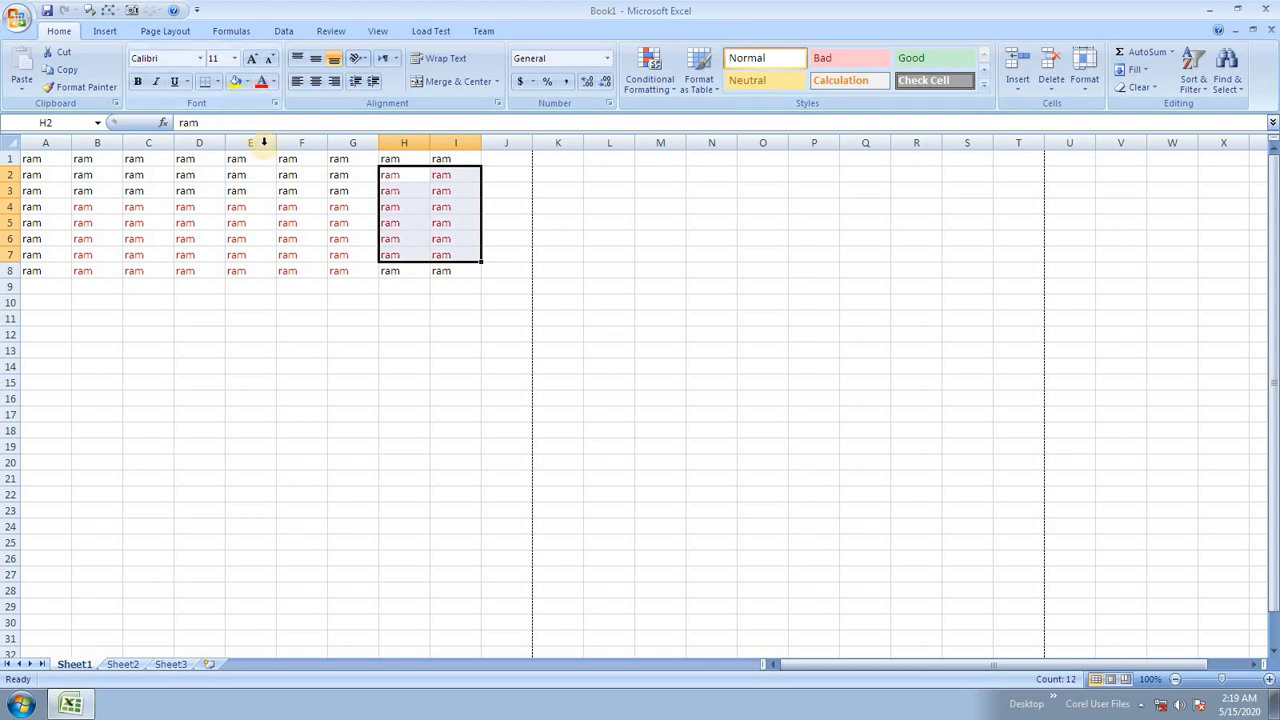
click(271, 87)
click(318, 220)
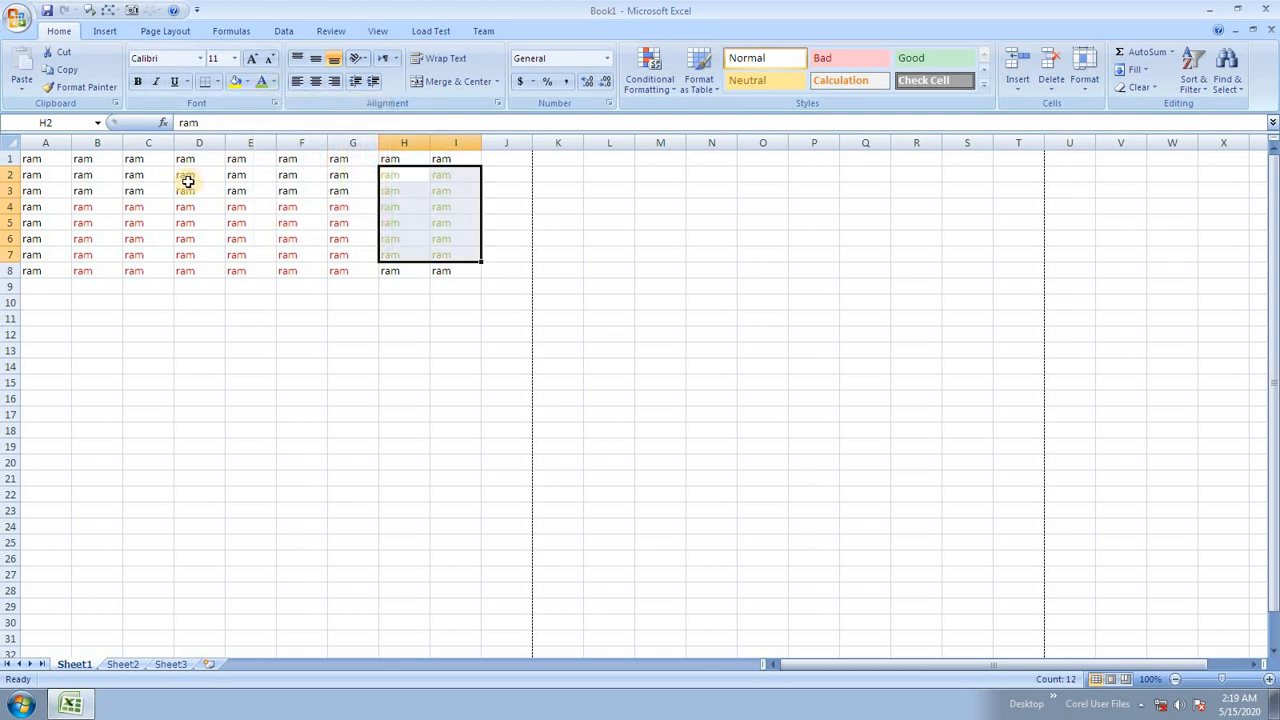
Color the text in C3:F4 light blue.
drag(140, 192, 323, 185)
click(272, 84)
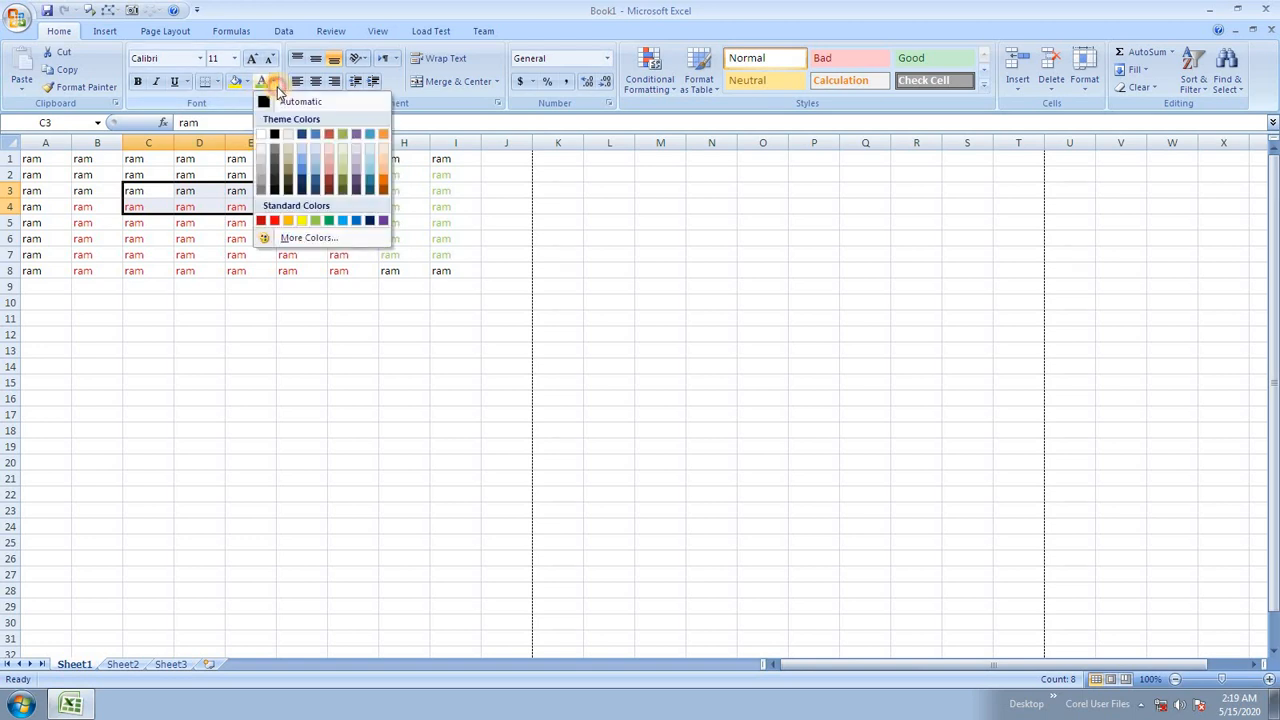
click(342, 220)
click(350, 258)
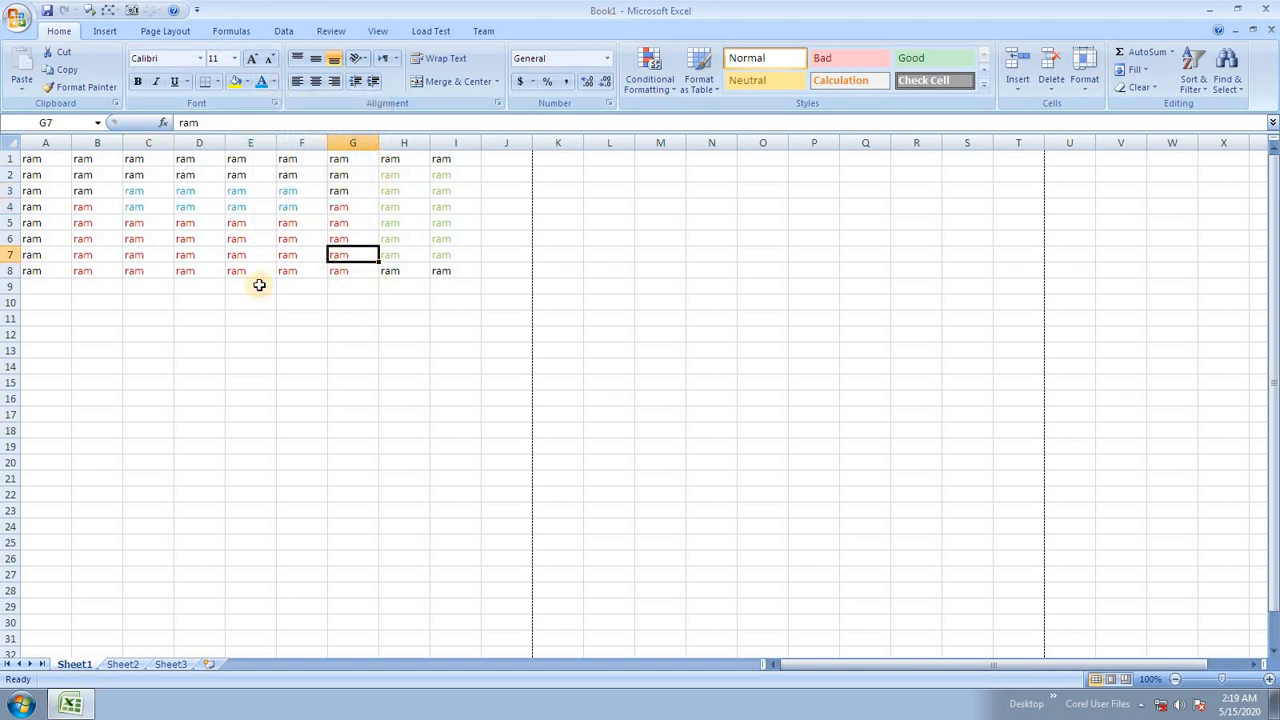
Enable Black and white printing for Sheet1 and examine the colored text in print preview.
click(170, 32)
click(366, 82)
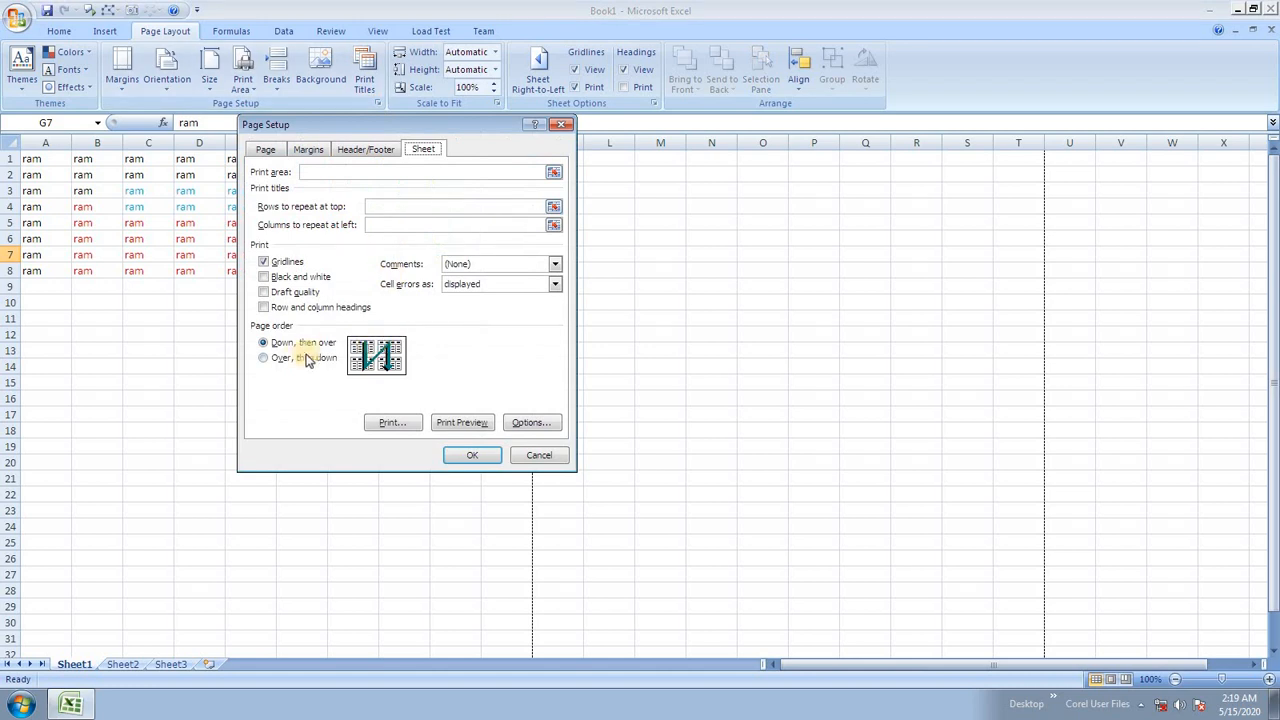
click(296, 279)
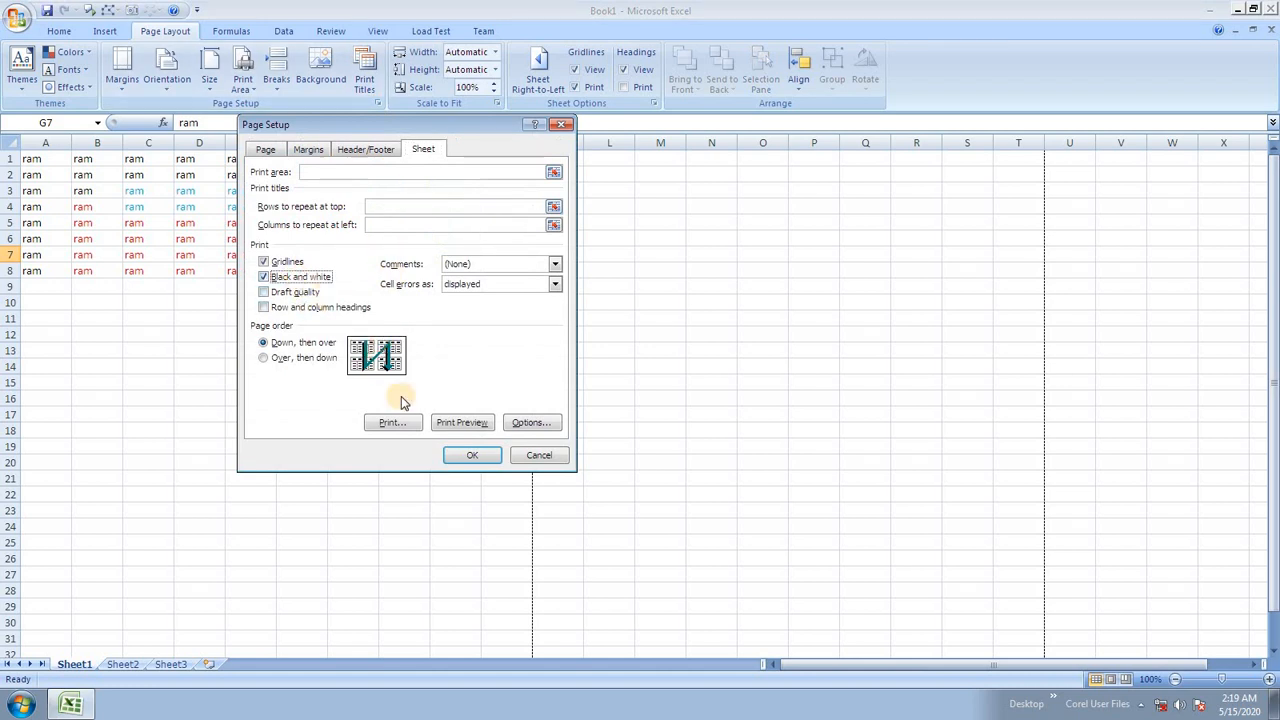
click(469, 455)
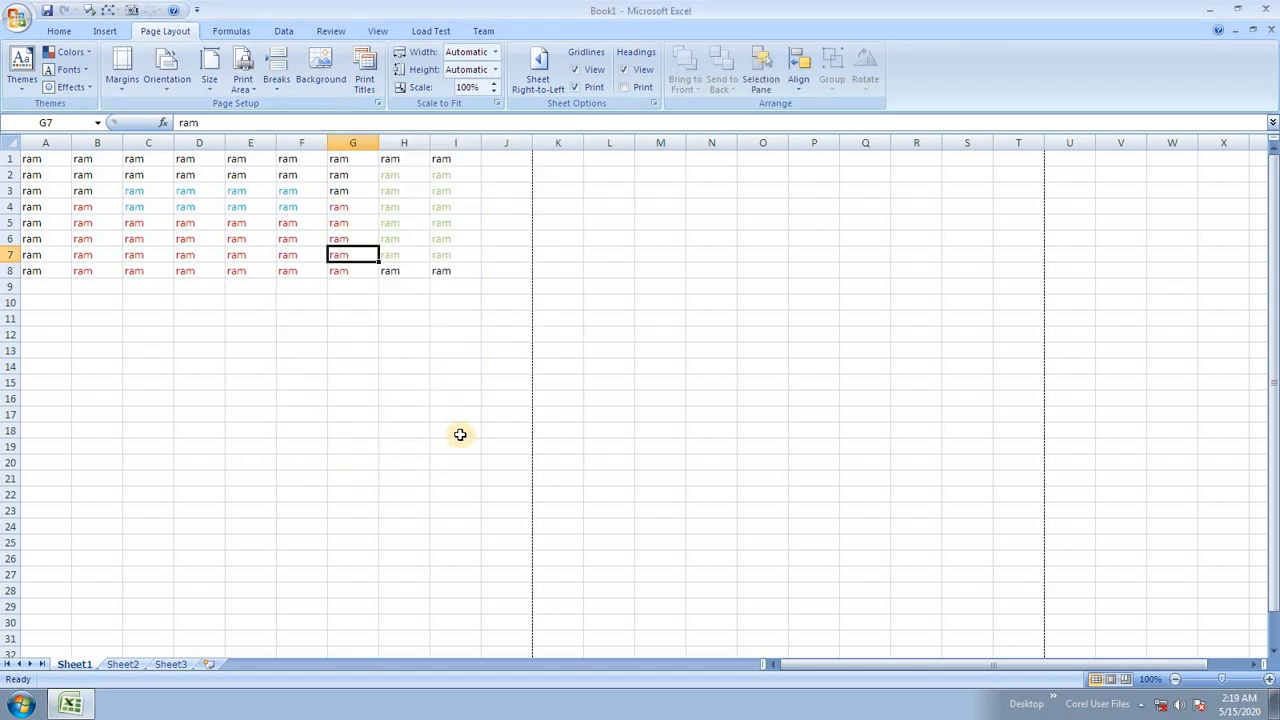
key(ctrl+F2)
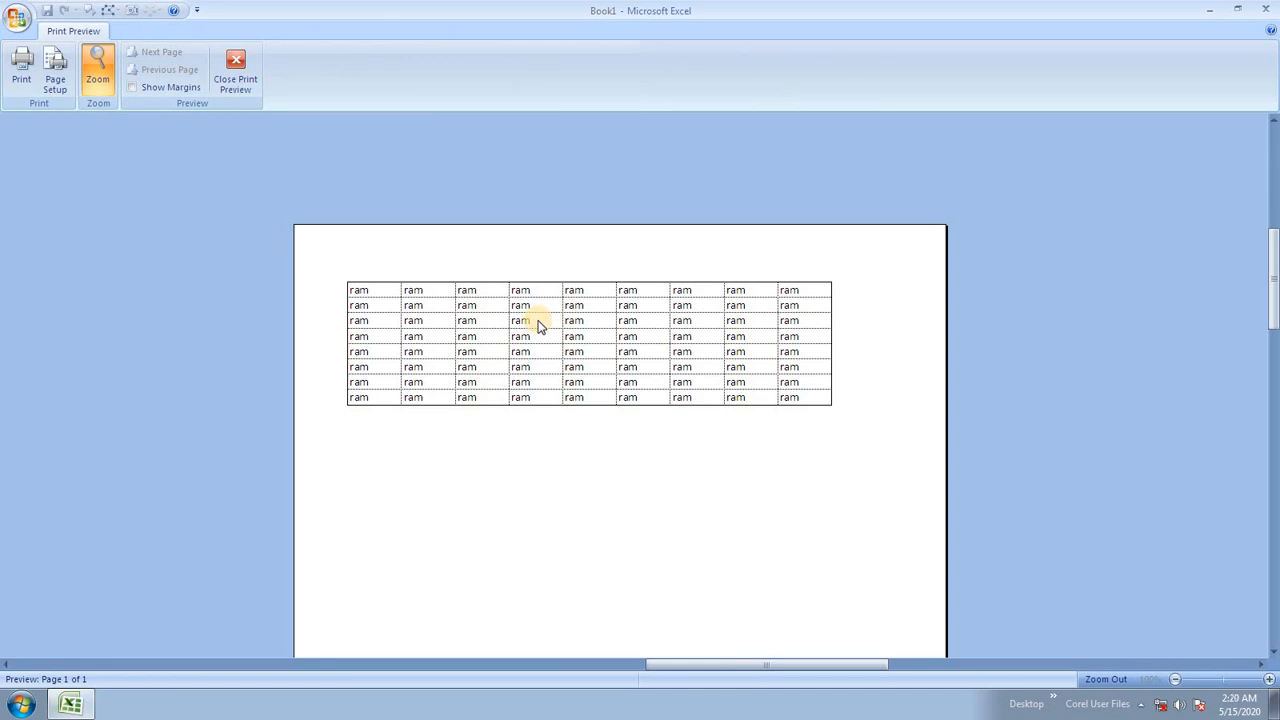
click(236, 84)
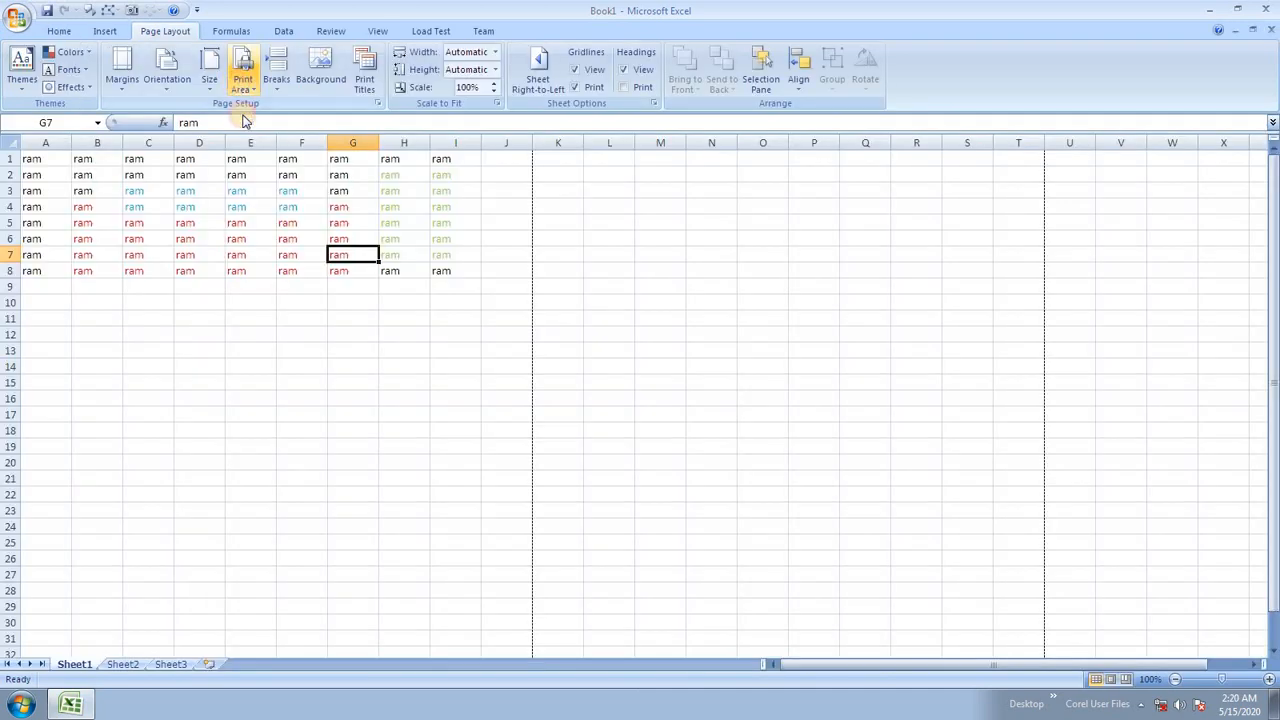
Disable Gridlines and Black and white printing for Sheet1, and check the result in print preview.
click(364, 78)
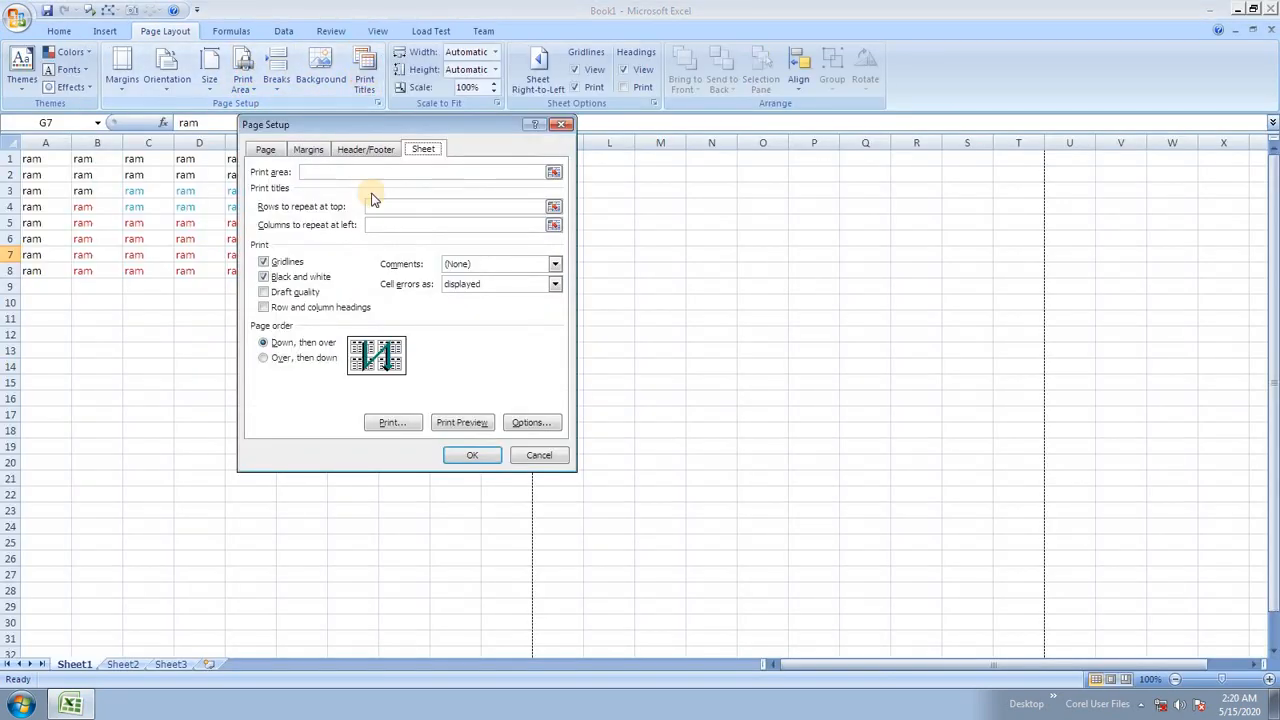
click(284, 262)
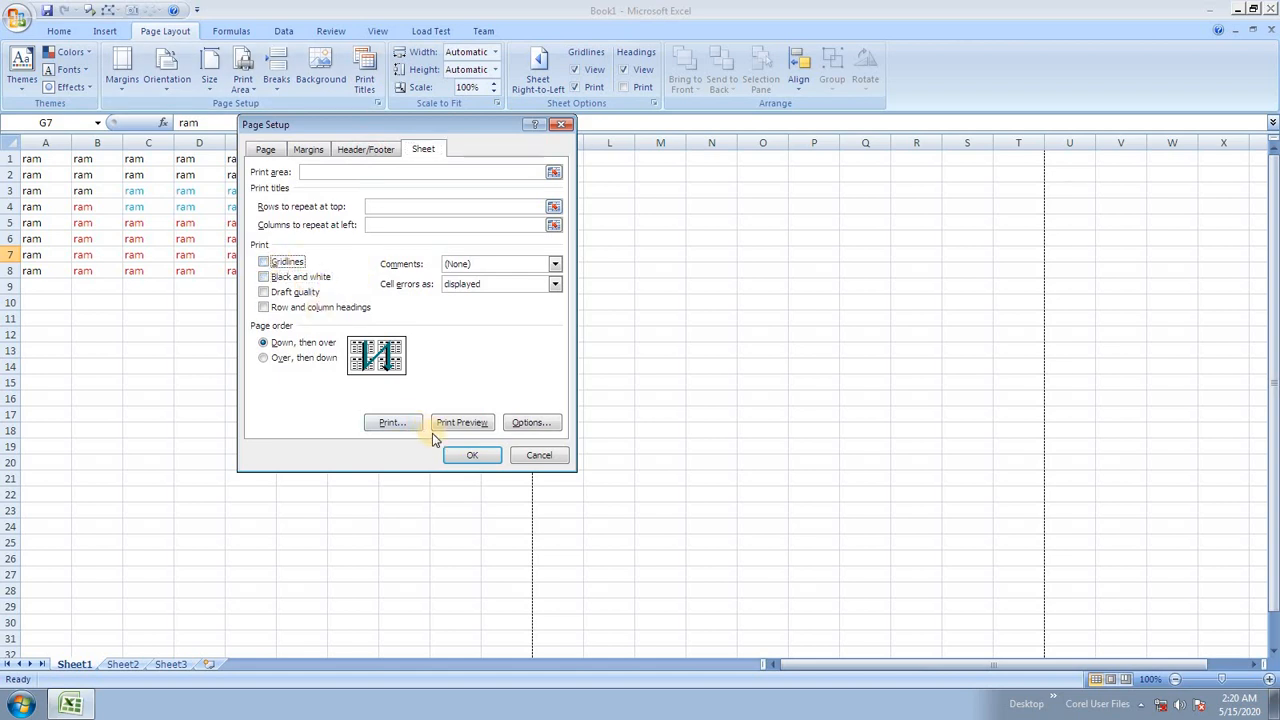
click(476, 456)
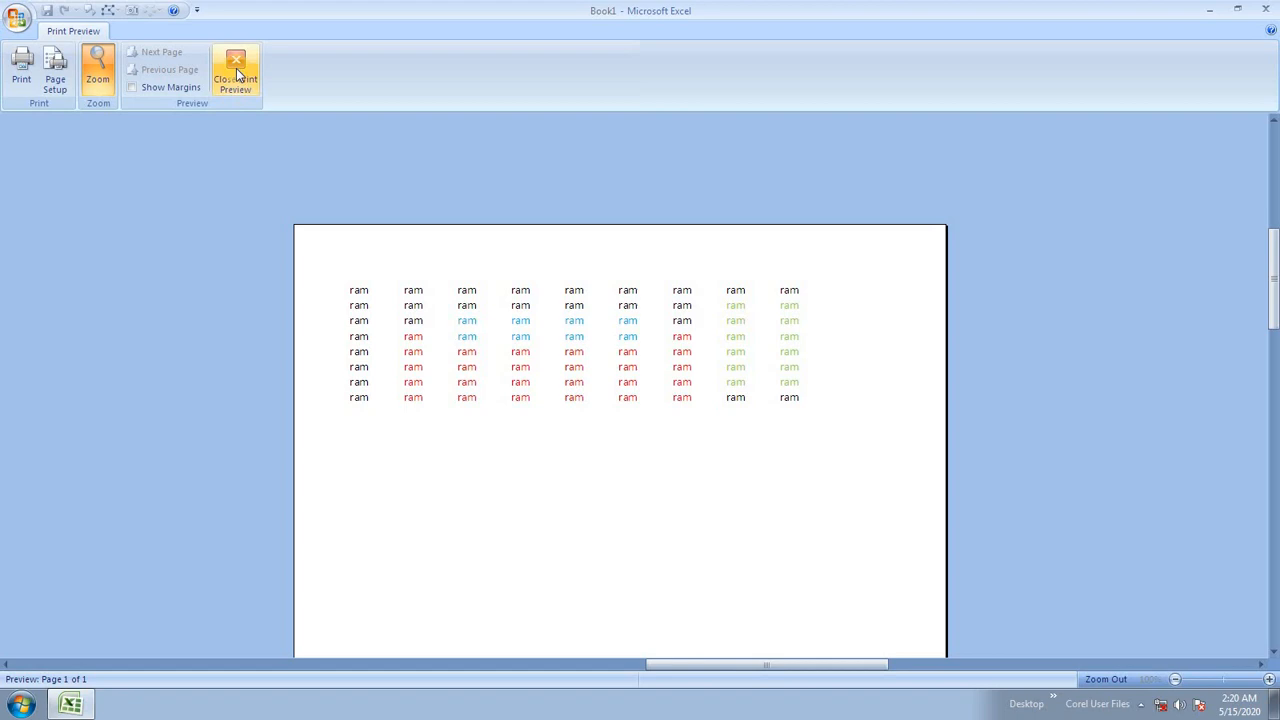
click(236, 75)
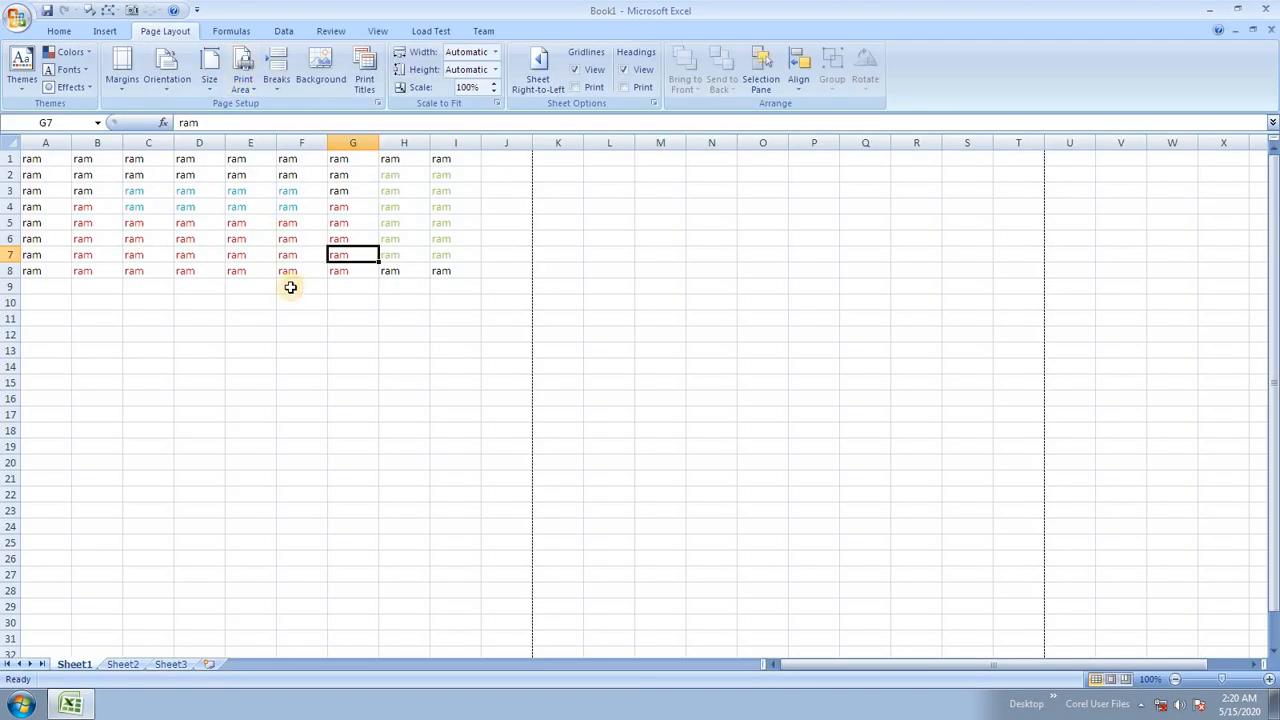
Make the text in A1:I8 bold and increase its font size to 18.
click(364, 75)
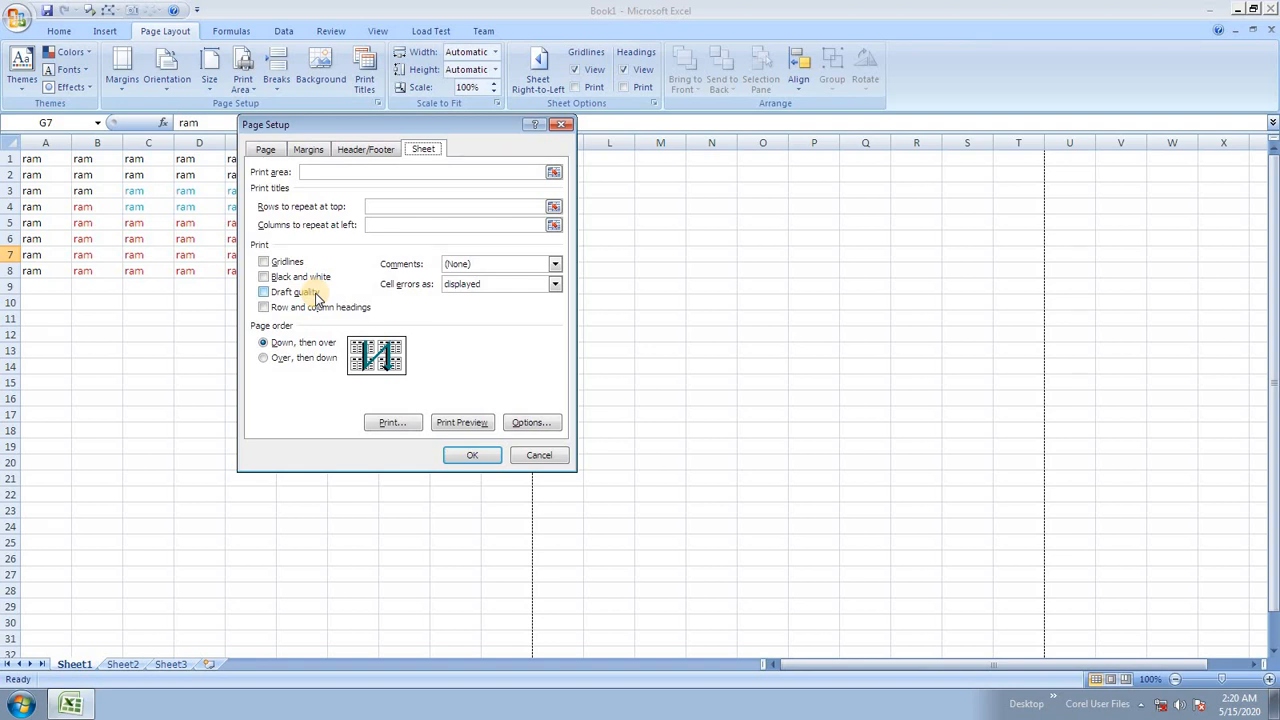
click(540, 456)
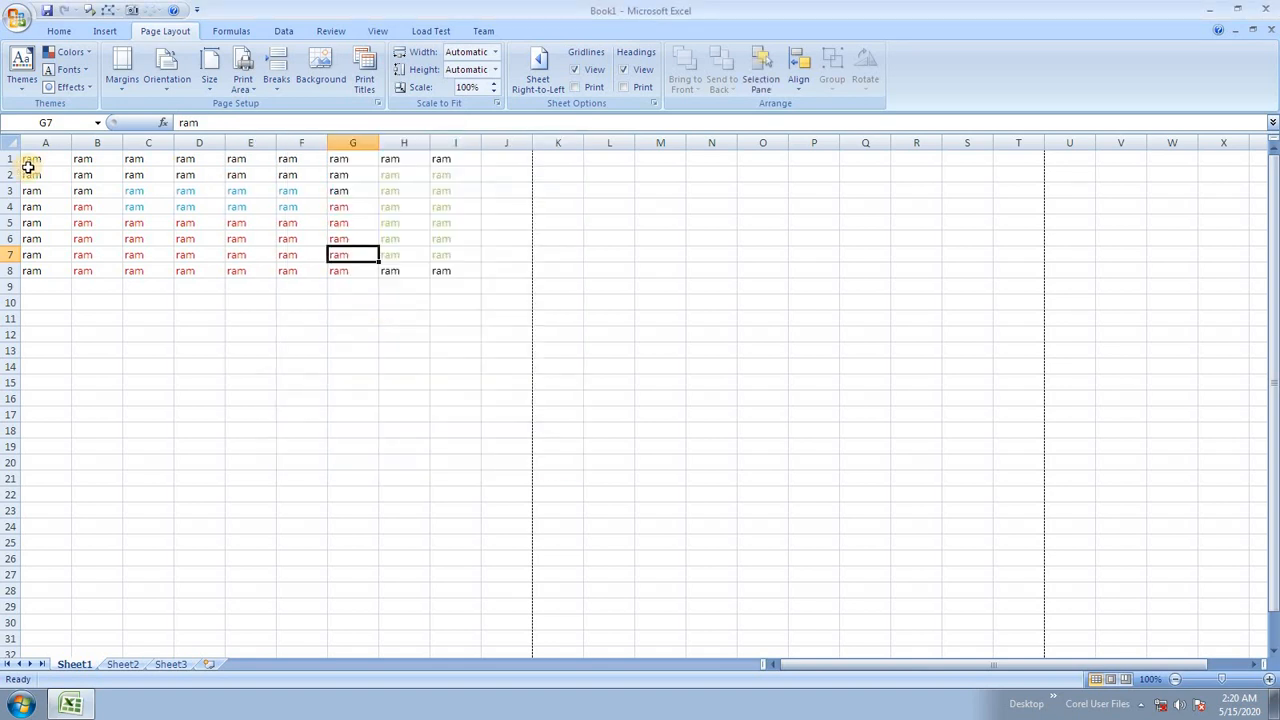
drag(30, 158, 434, 269)
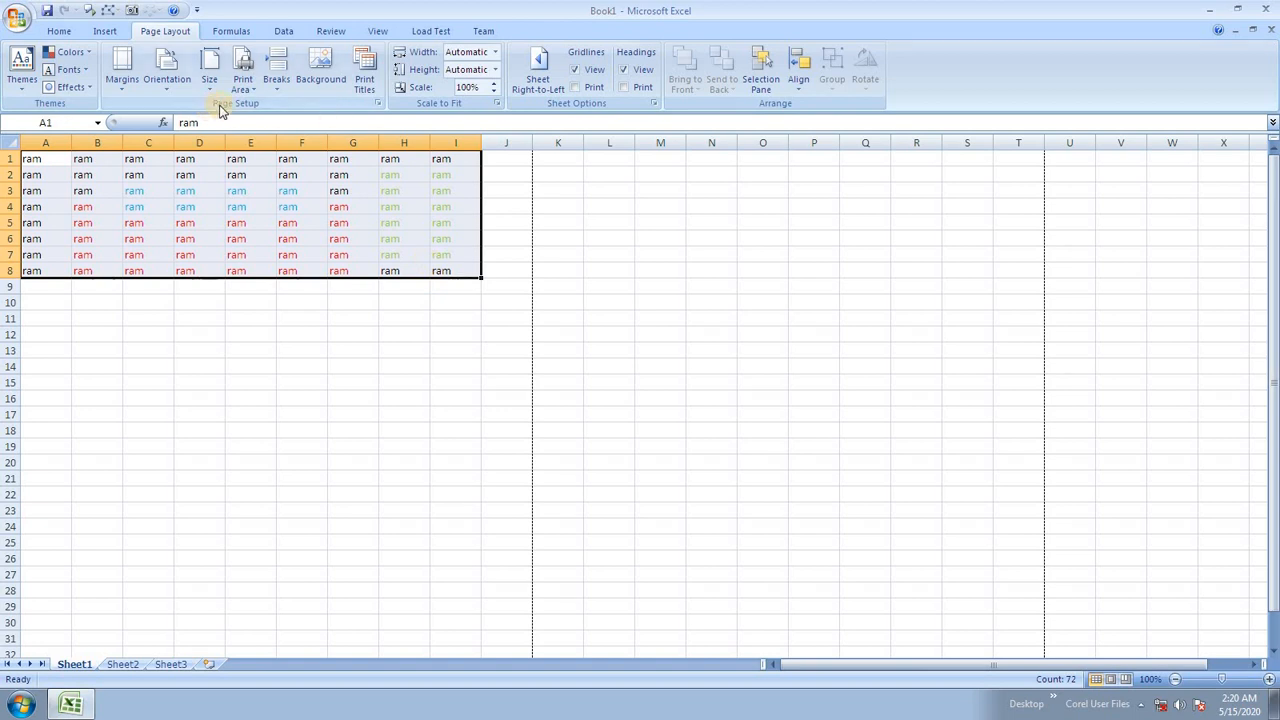
click(57, 31)
click(138, 81)
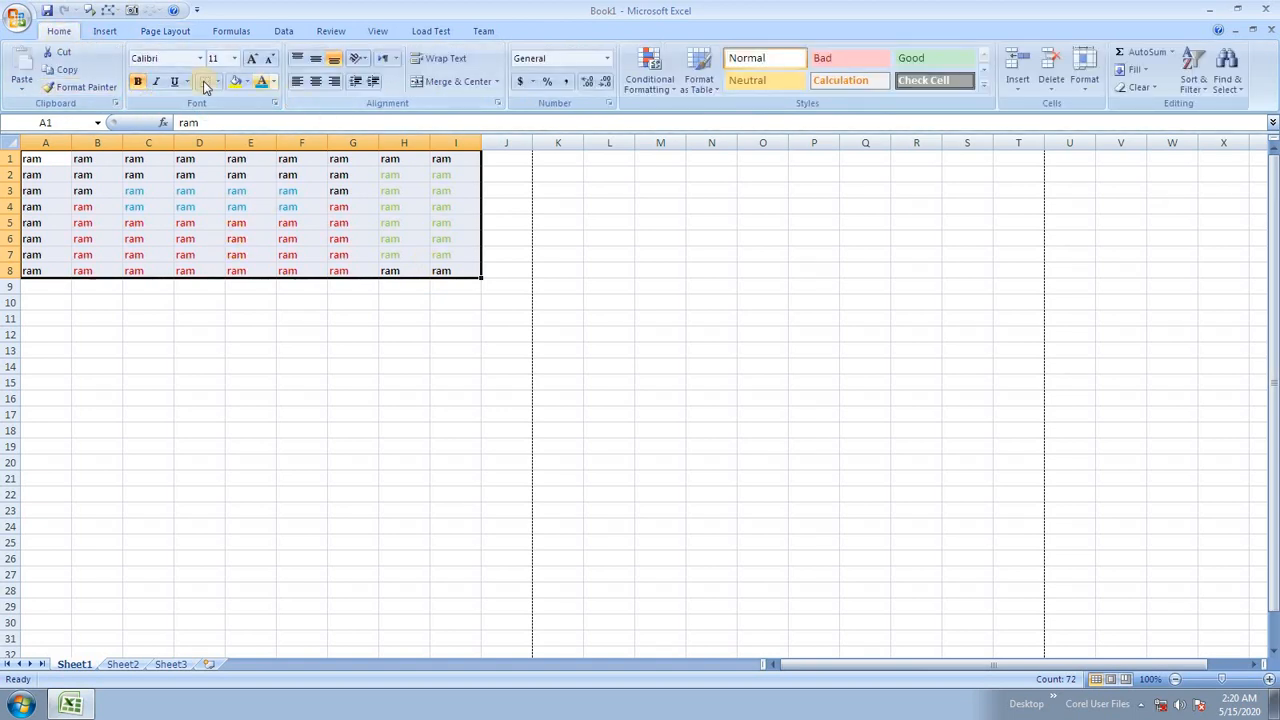
click(251, 59)
click(251, 59)
click(251, 59)
click(251, 59)
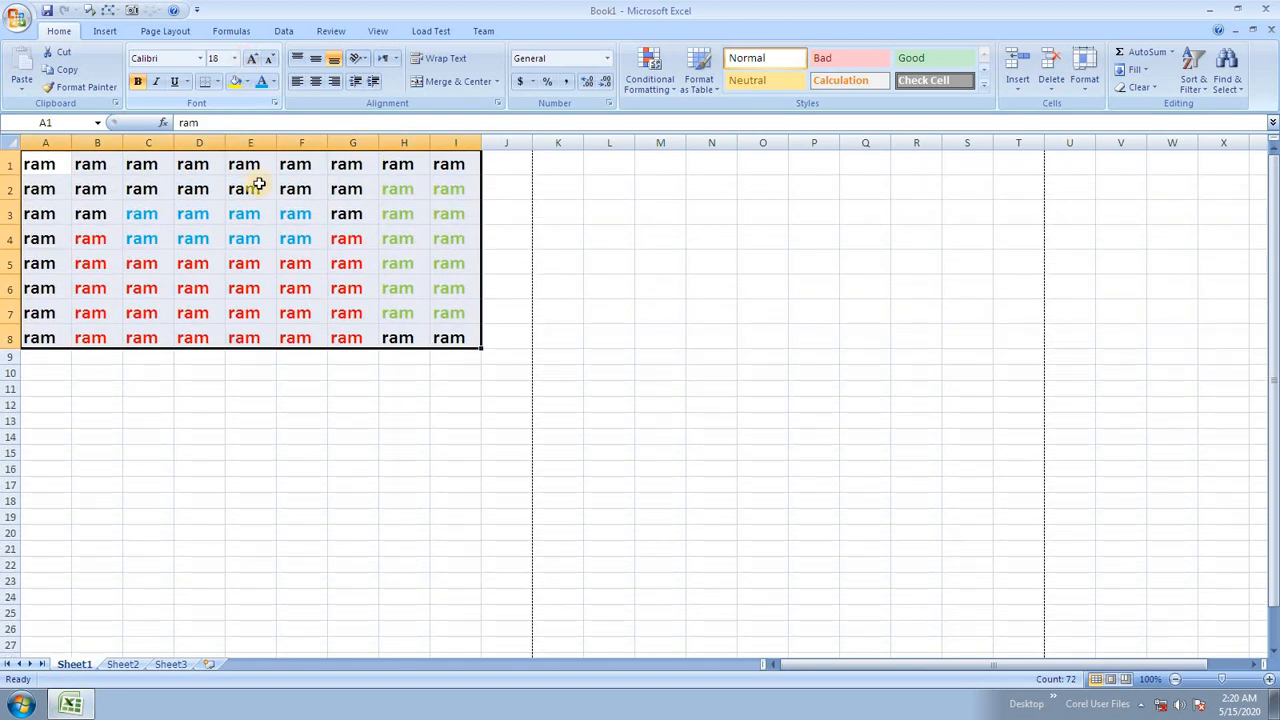
click(270, 272)
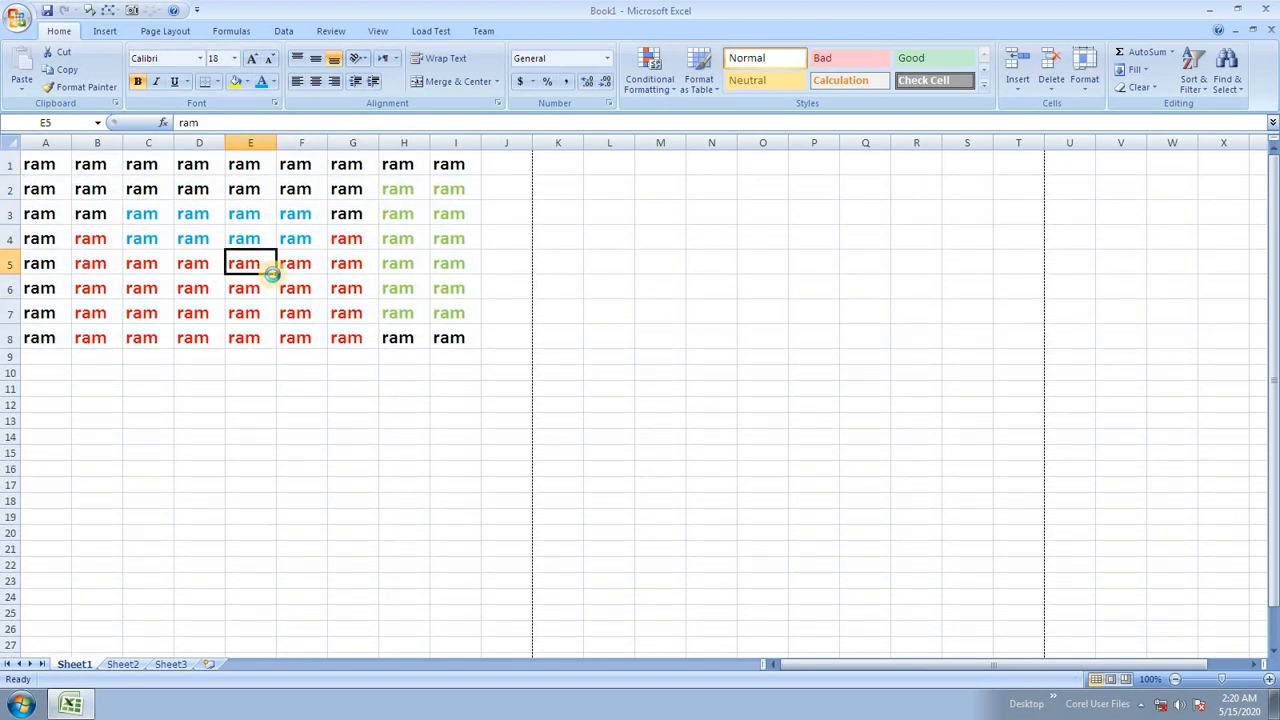
Examine the enlarged colored text in a zoomed print preview and return to the worksheet.
key(ctrl+F2)
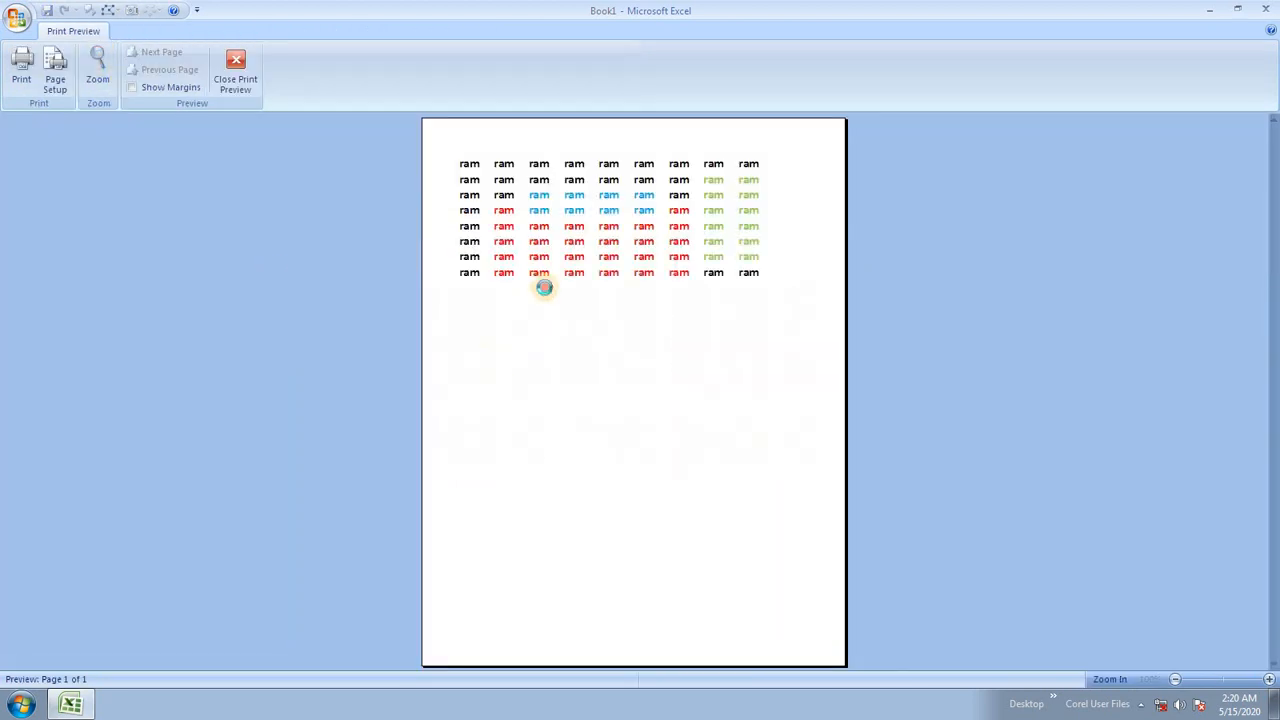
click(543, 287)
scroll(540, 343, up, 2)
click(236, 72)
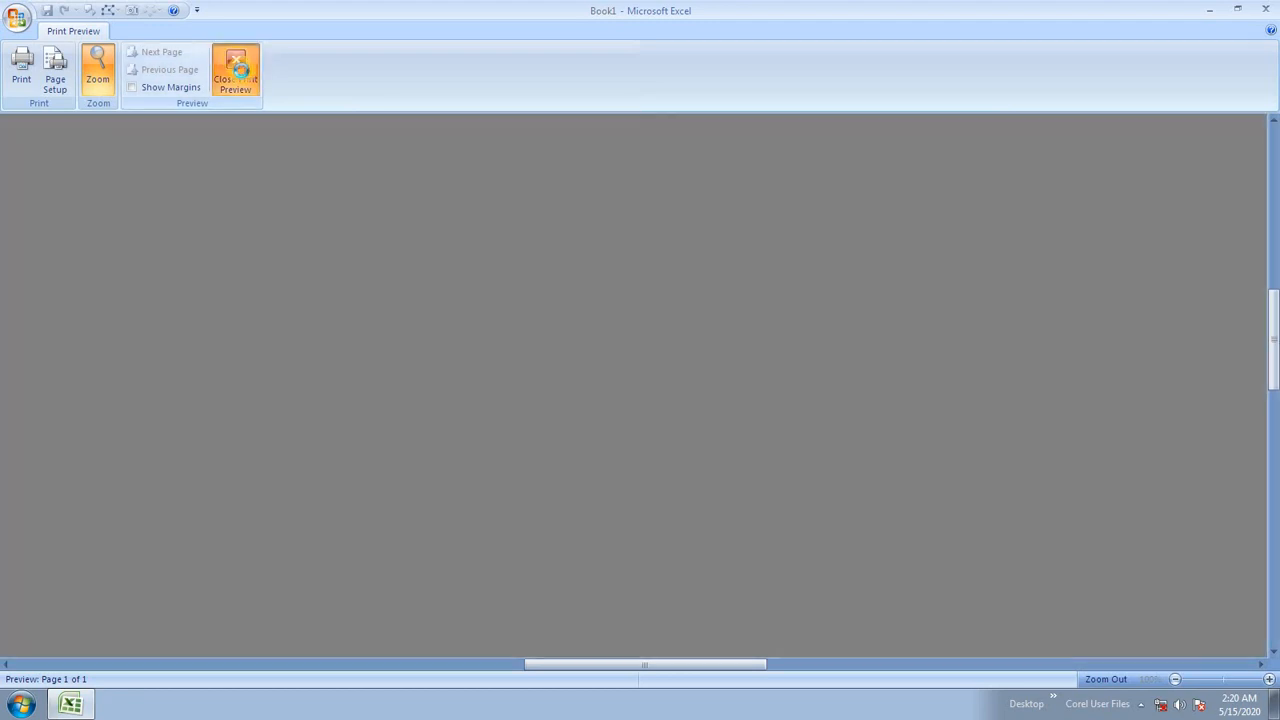
Enable Draft quality printing for Sheet1 and check the colored text in print preview.
click(166, 30)
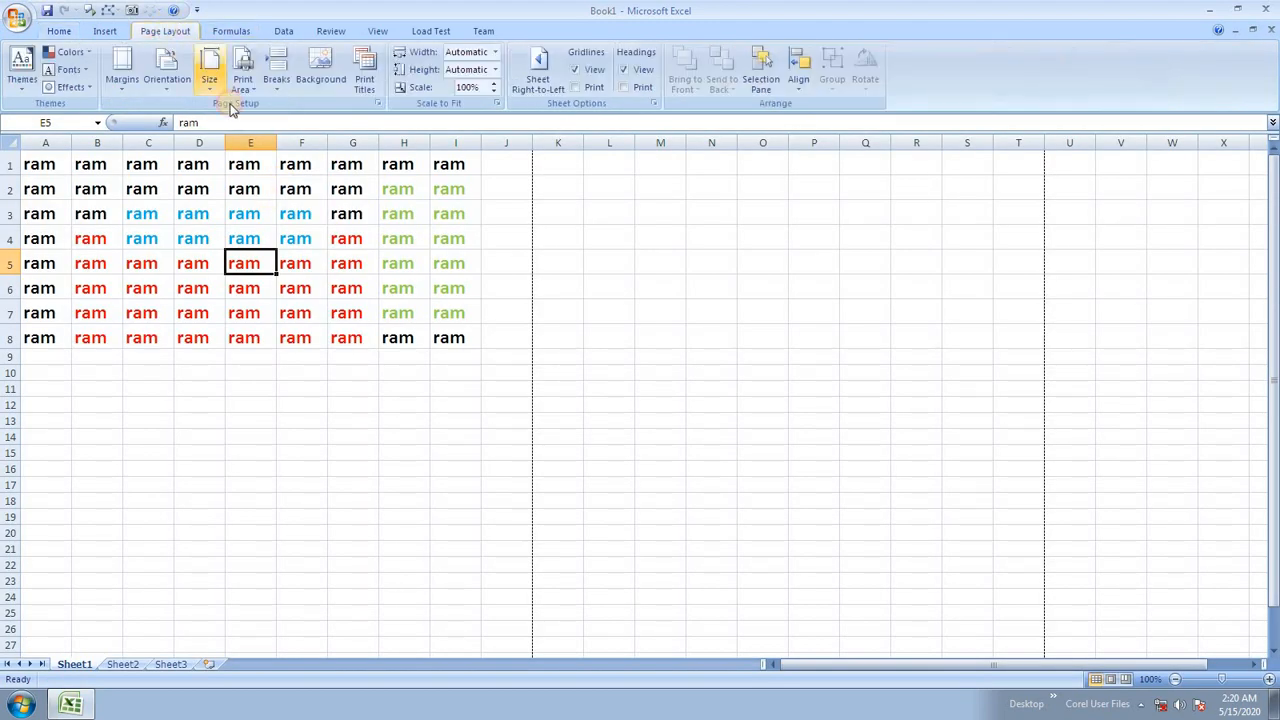
click(364, 78)
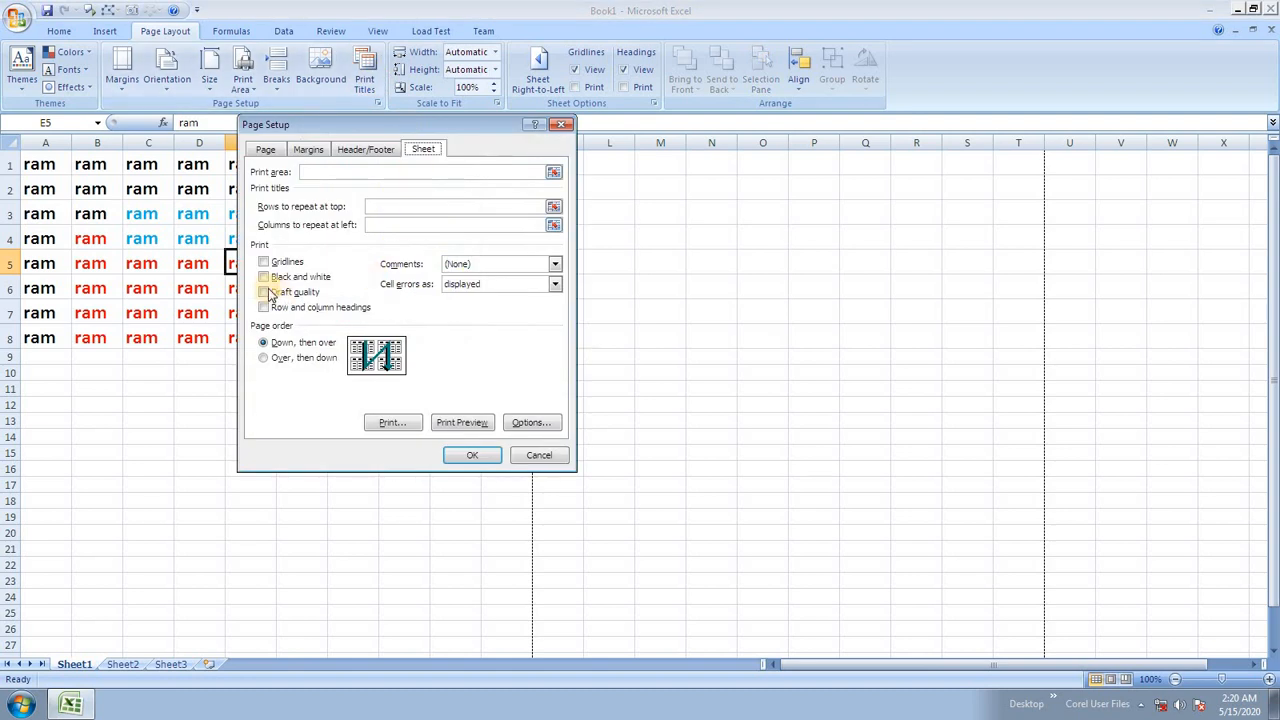
click(266, 292)
click(469, 456)
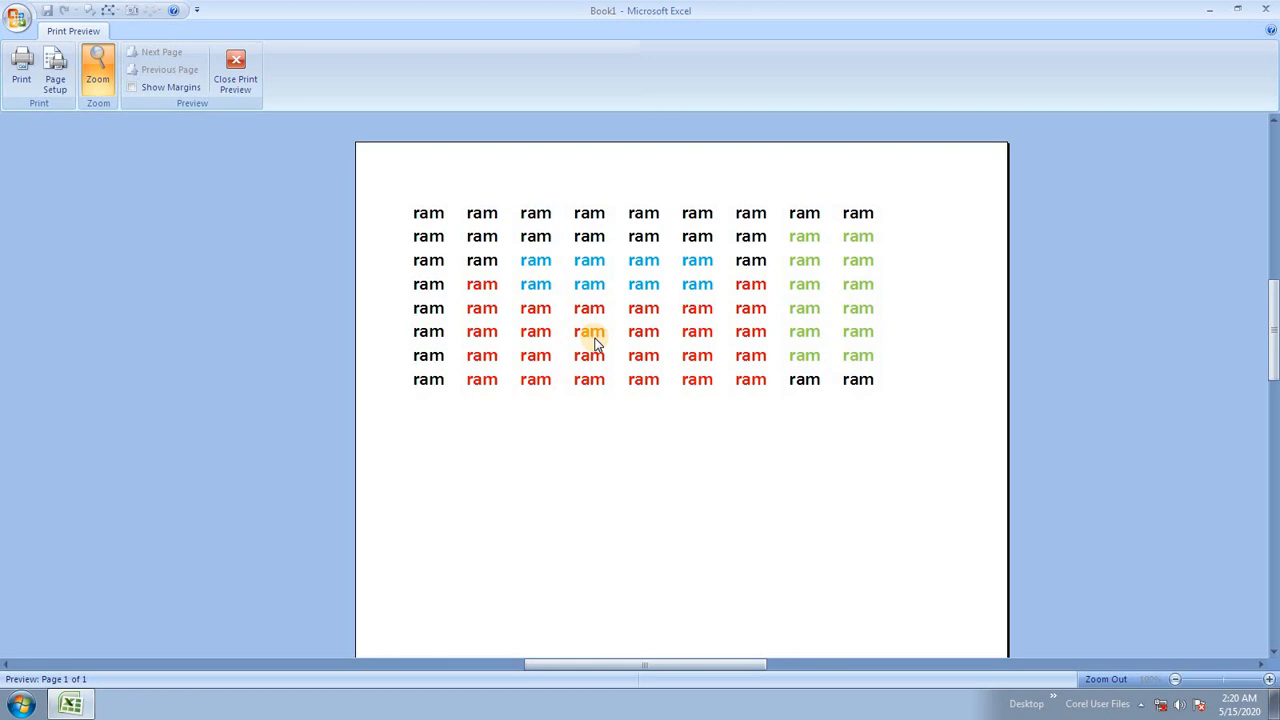
click(238, 70)
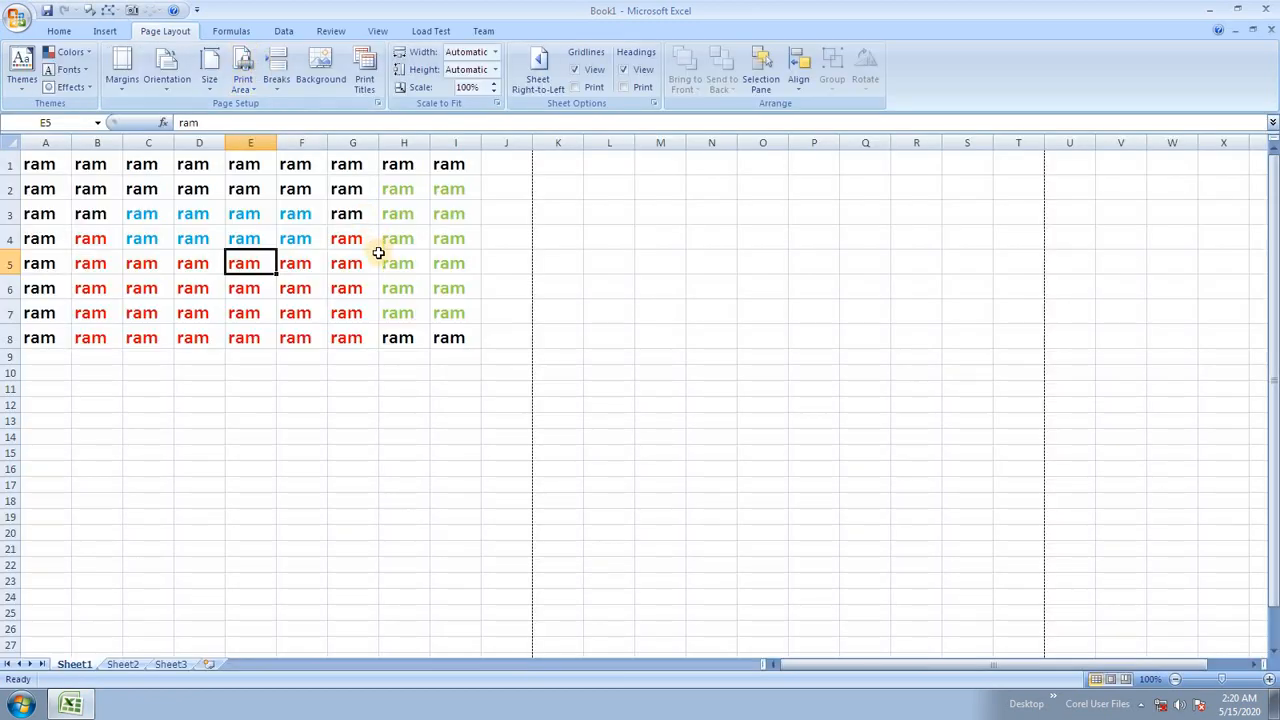
Disable Draft quality, enable Row and column headings for printing, and check the page in print preview.
click(364, 75)
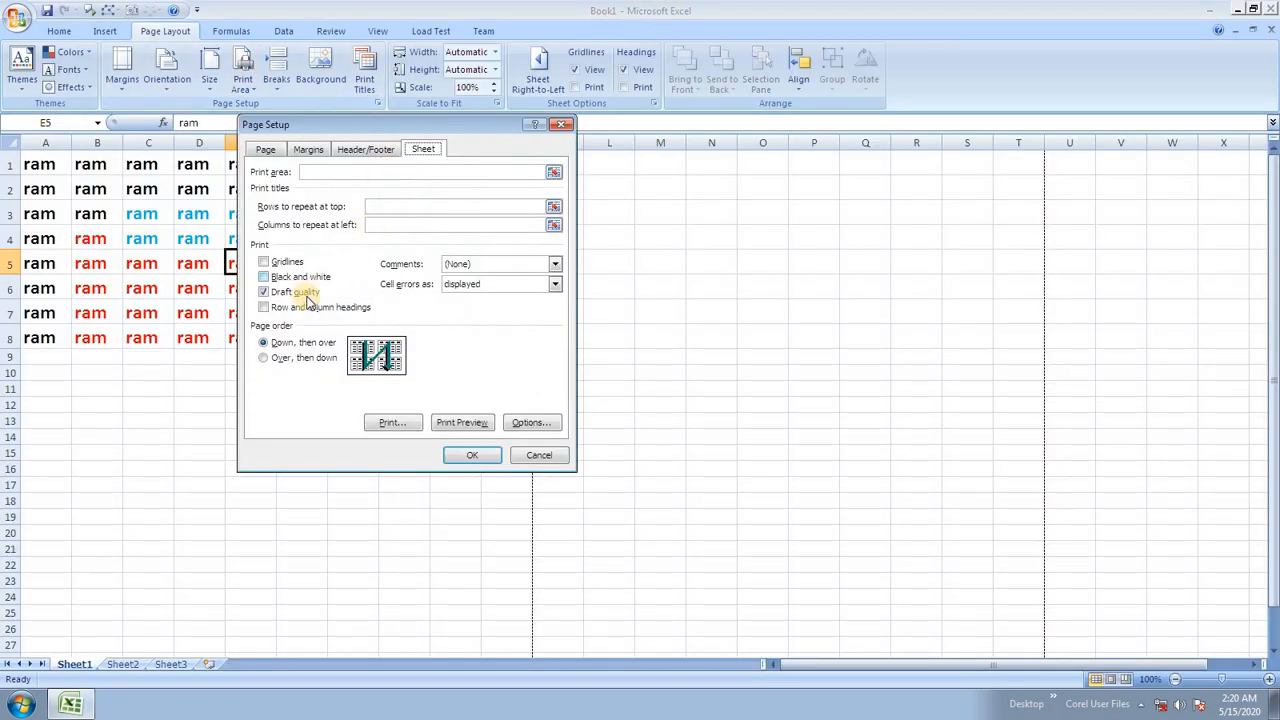
click(302, 293)
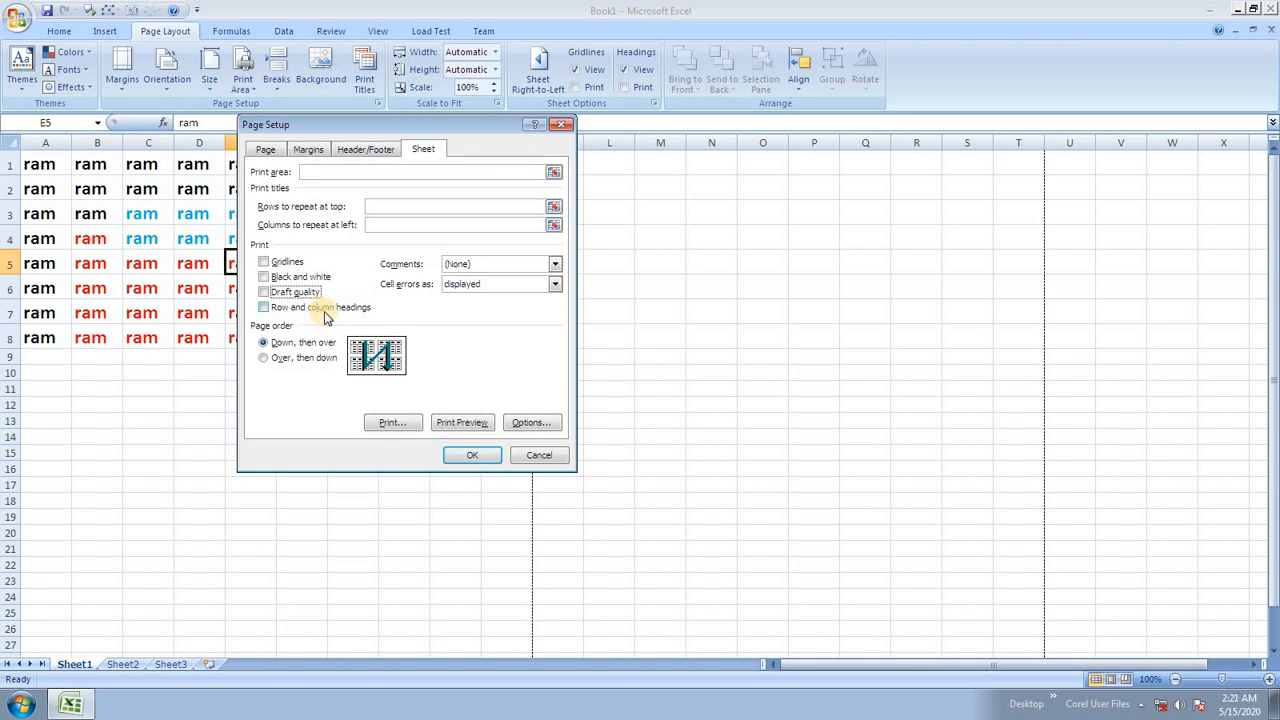
click(331, 308)
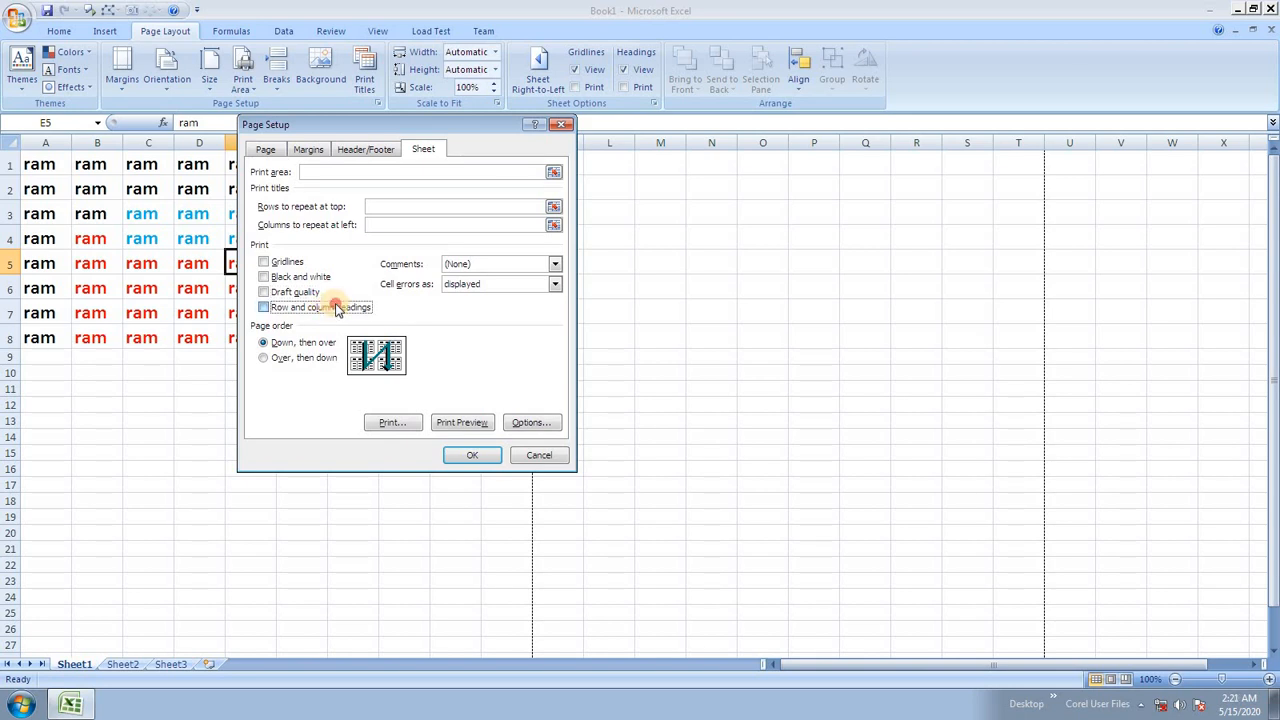
click(482, 455)
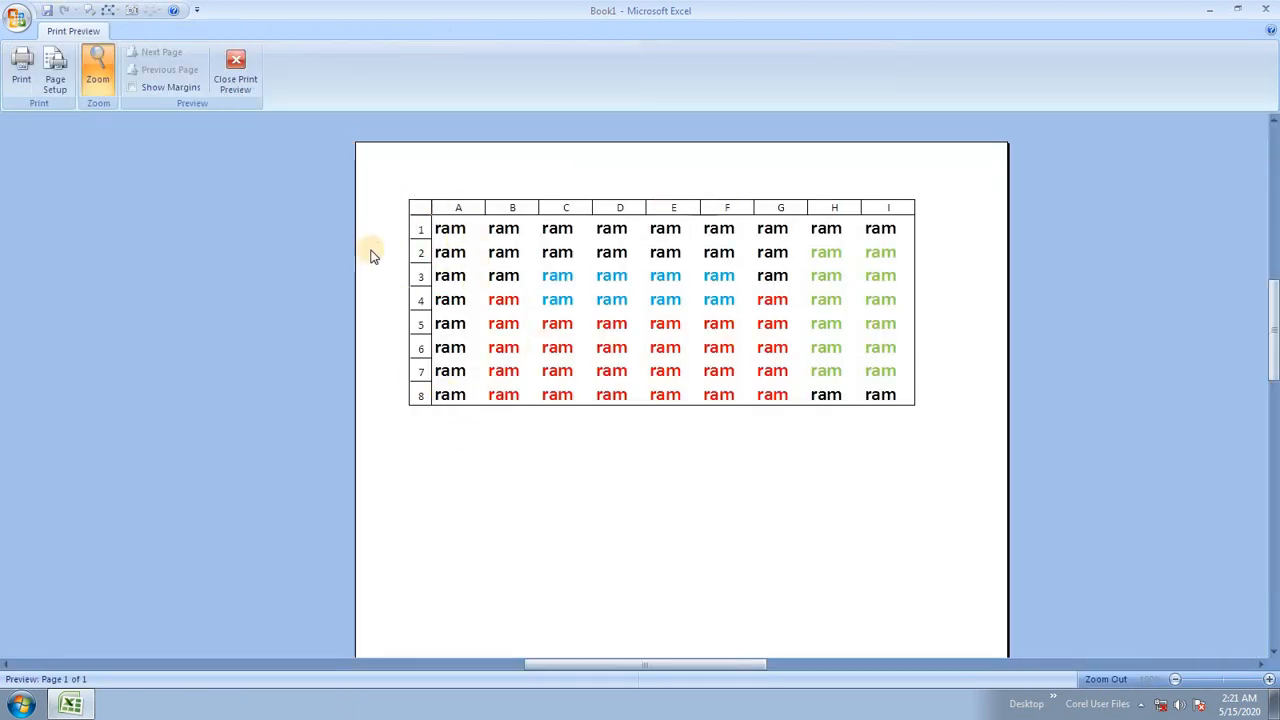
click(235, 70)
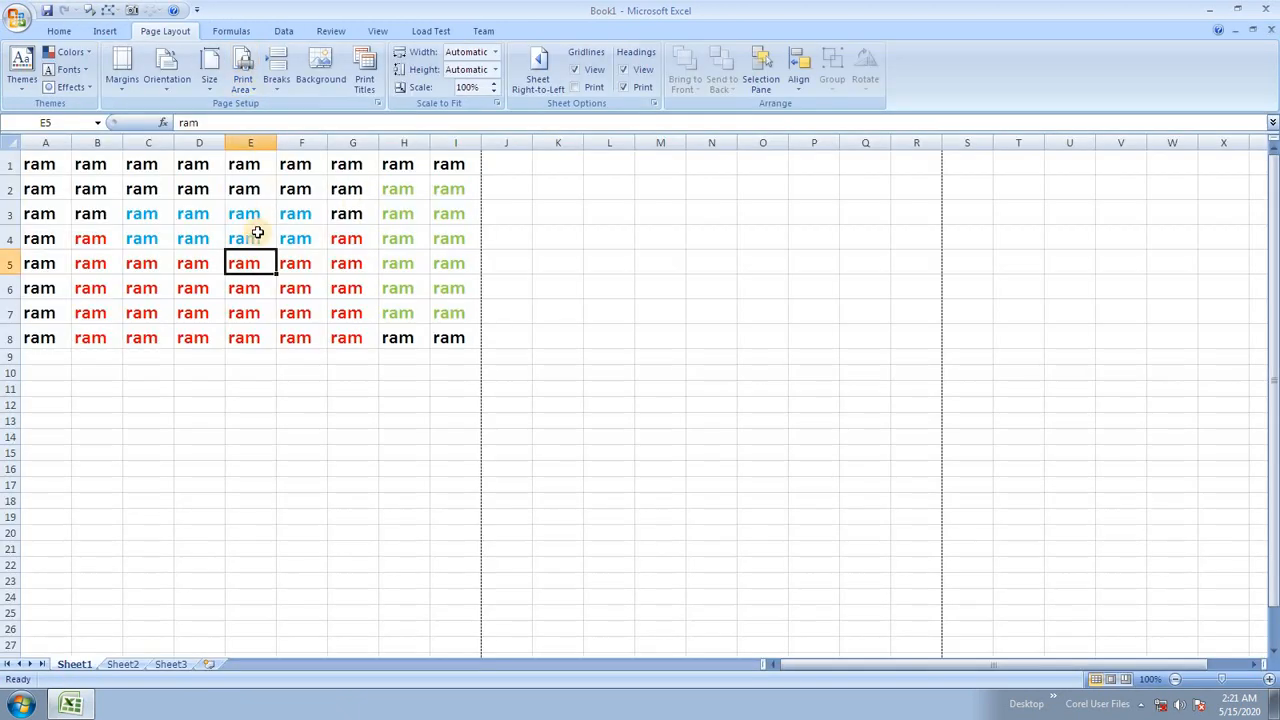
click(364, 75)
click(313, 309)
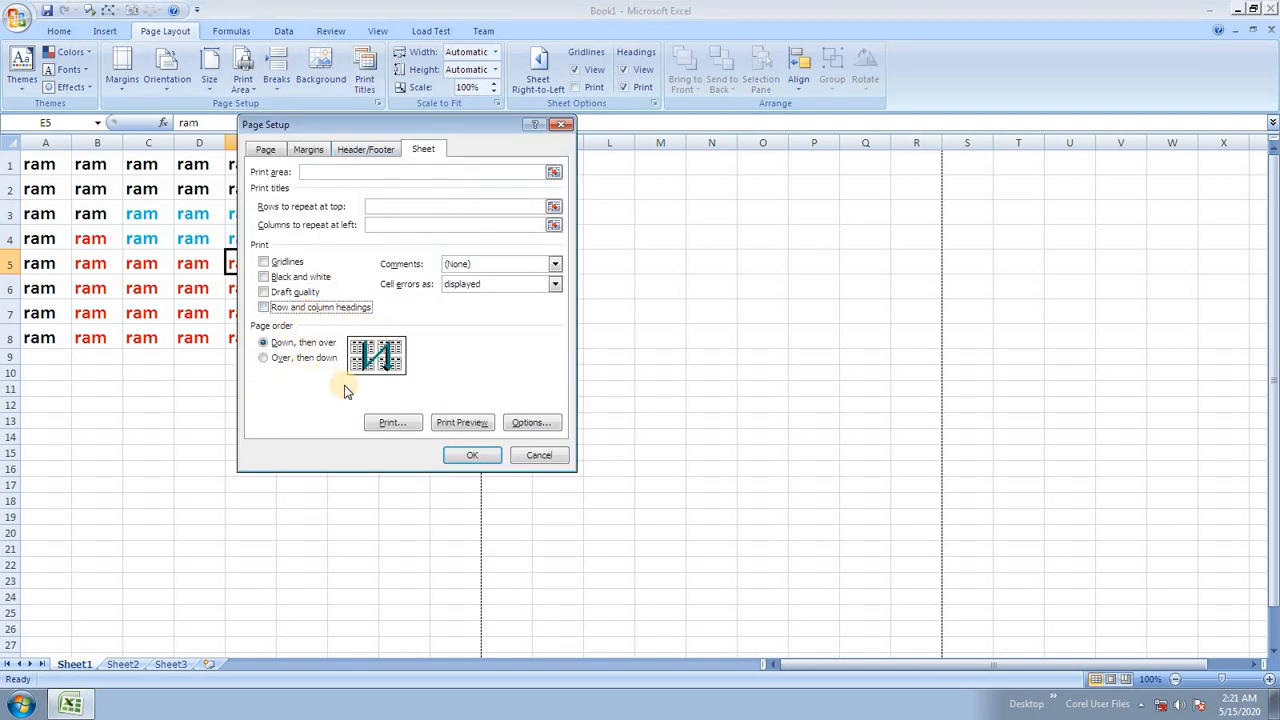
click(538, 456)
Fill the A1:I8 block across to column R and down to about row 330.
click(53, 165)
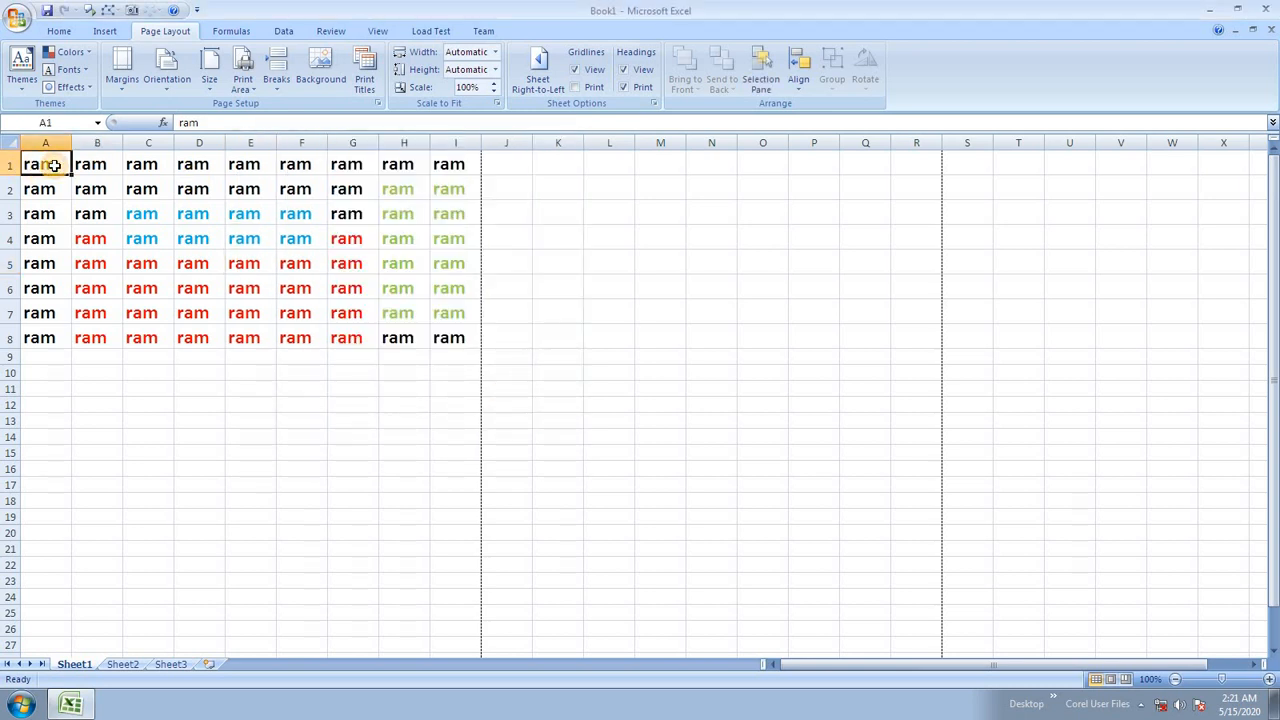
drag(53, 165, 969, 620)
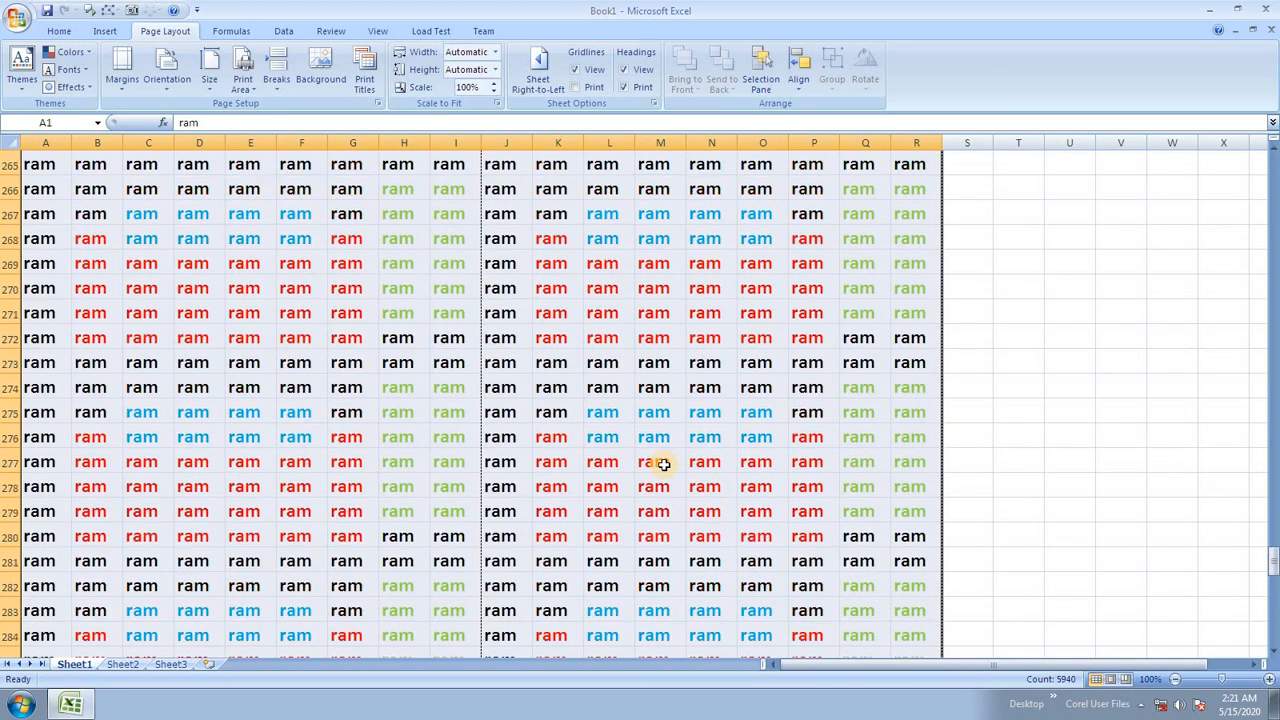
scroll(662, 465, up, 5)
Page through the print preview from page 1 to page 13 to examine the printed headings and page order.
key(ctrl+F2)
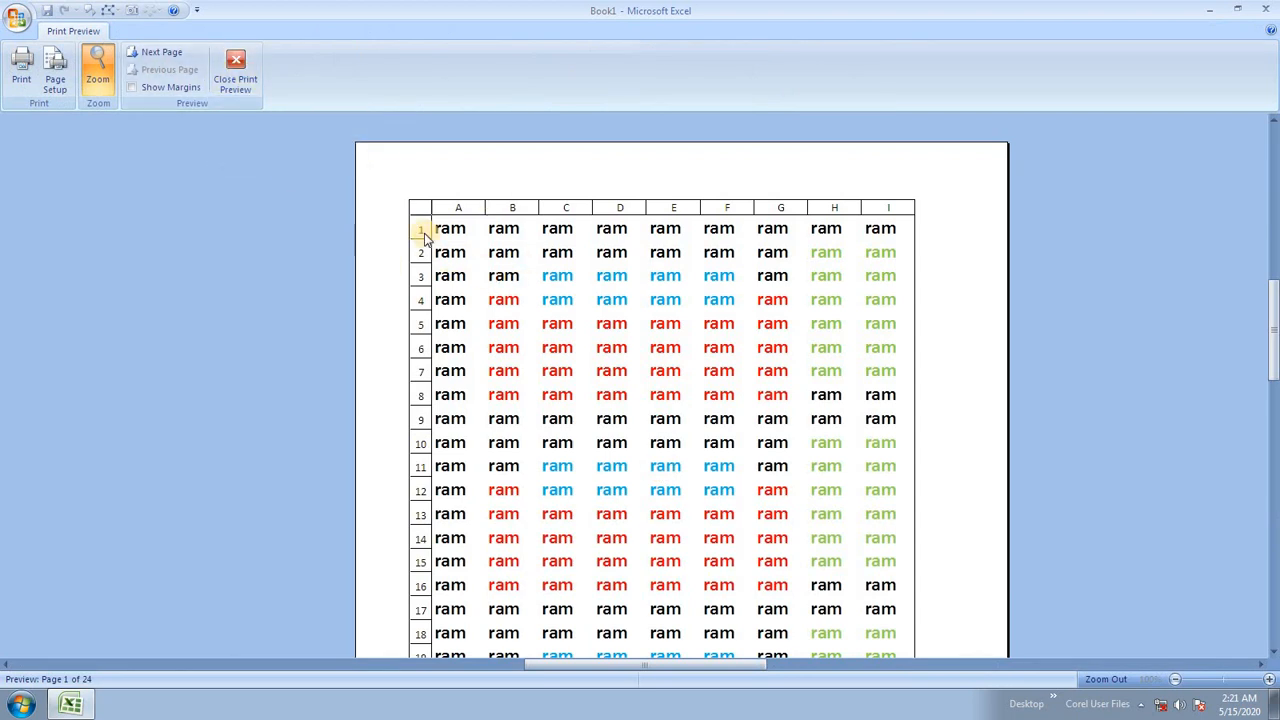
click(172, 56)
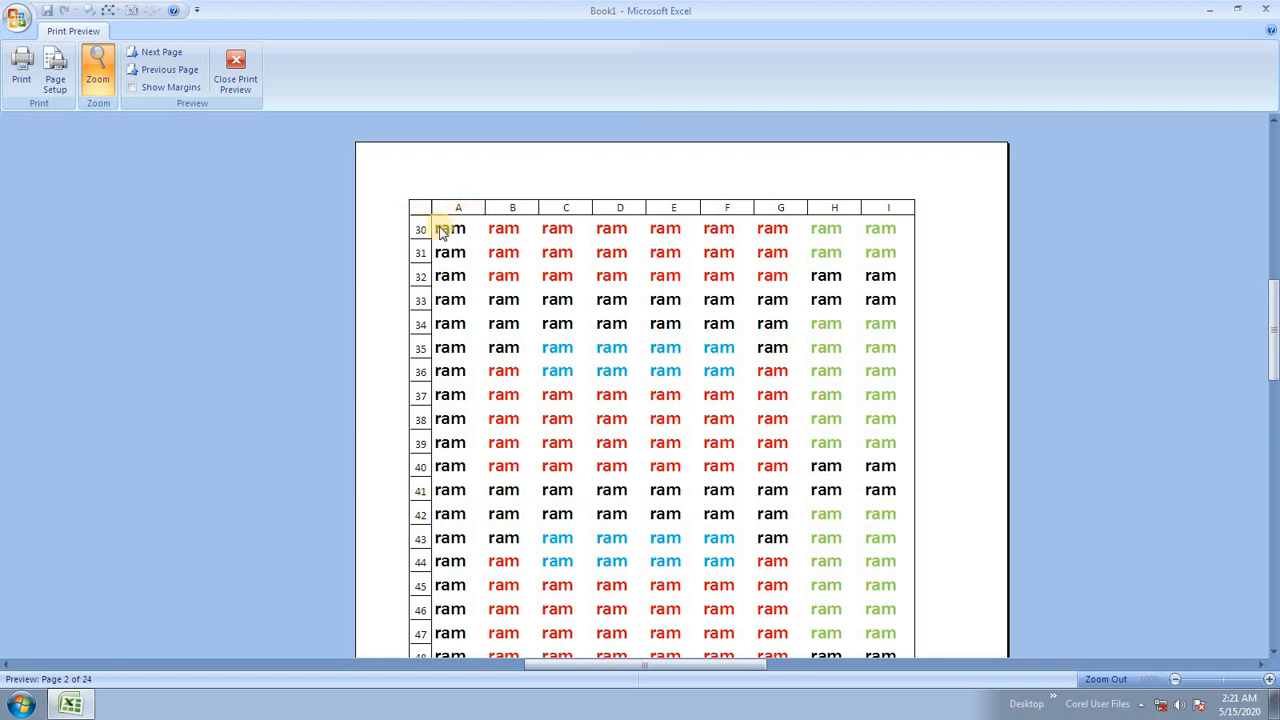
click(165, 53)
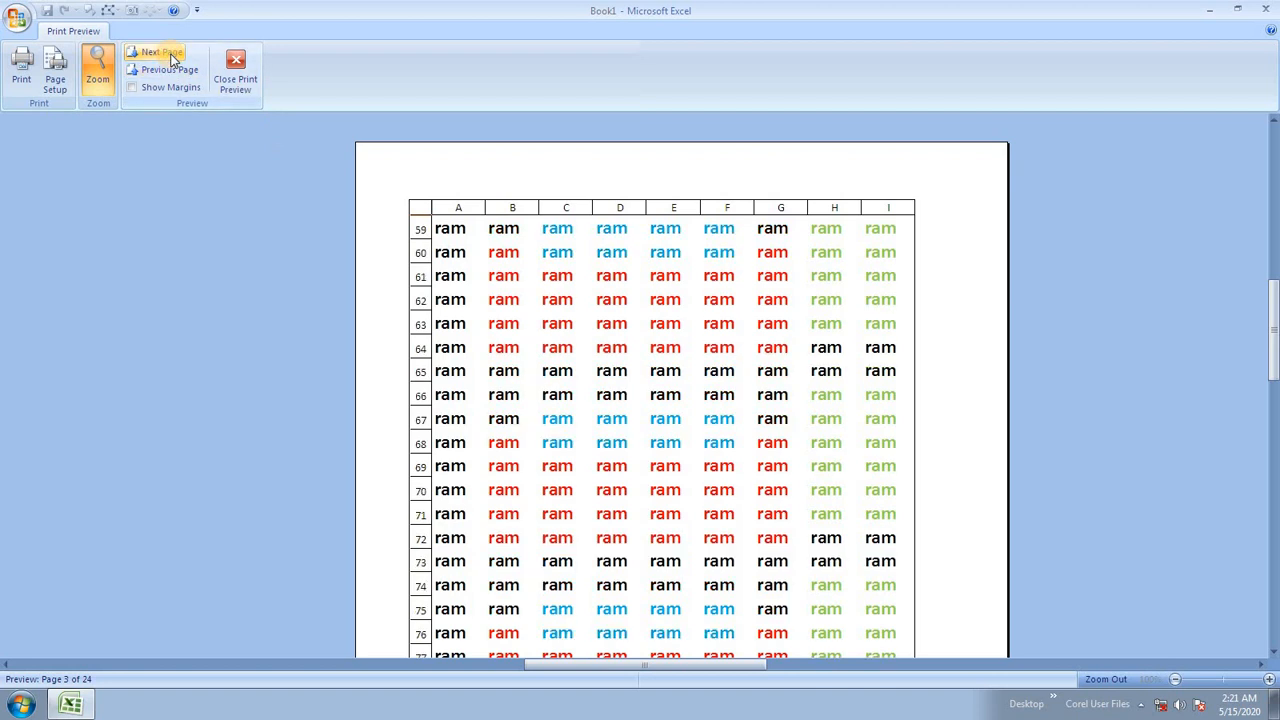
click(165, 53)
click(165, 53)
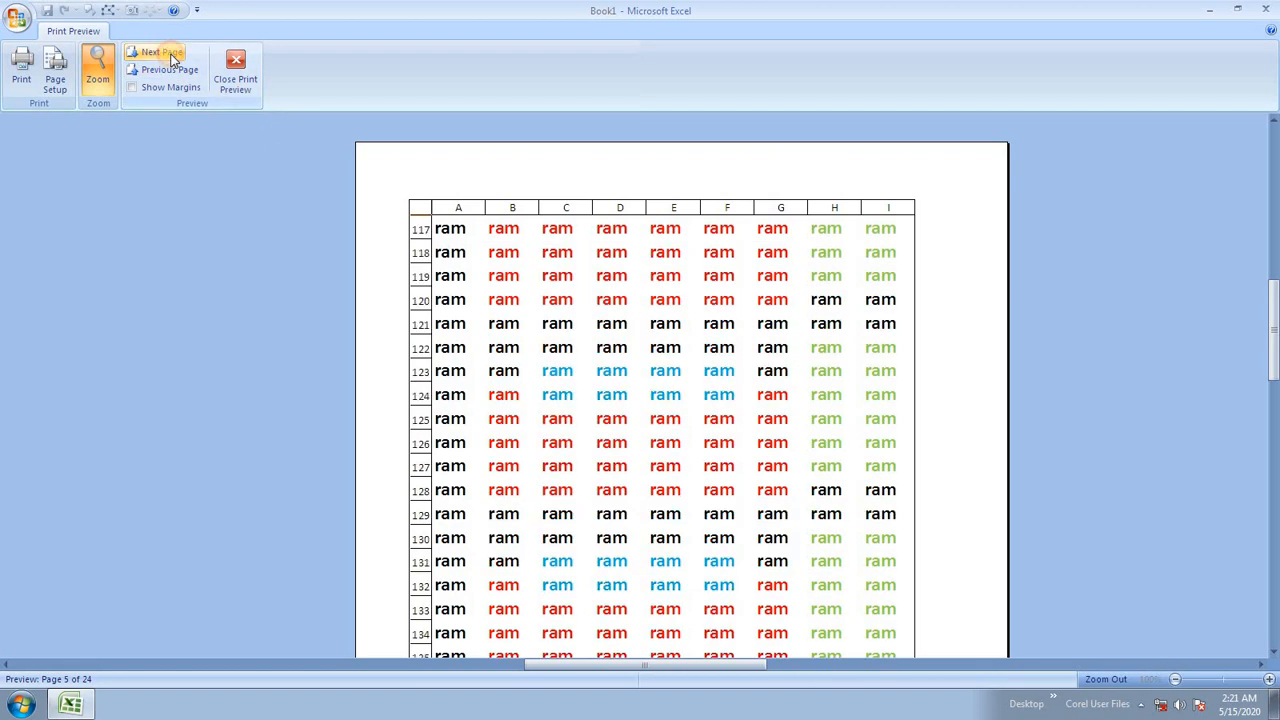
click(165, 53)
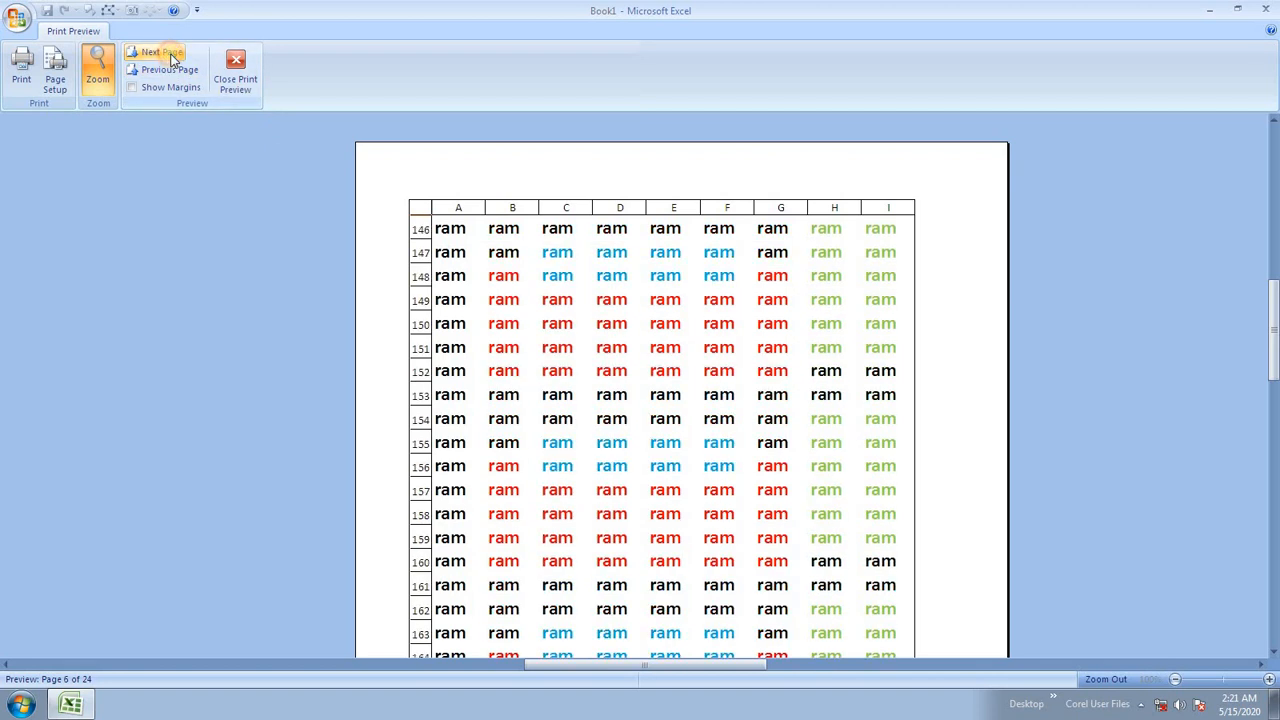
click(165, 53)
click(165, 53)
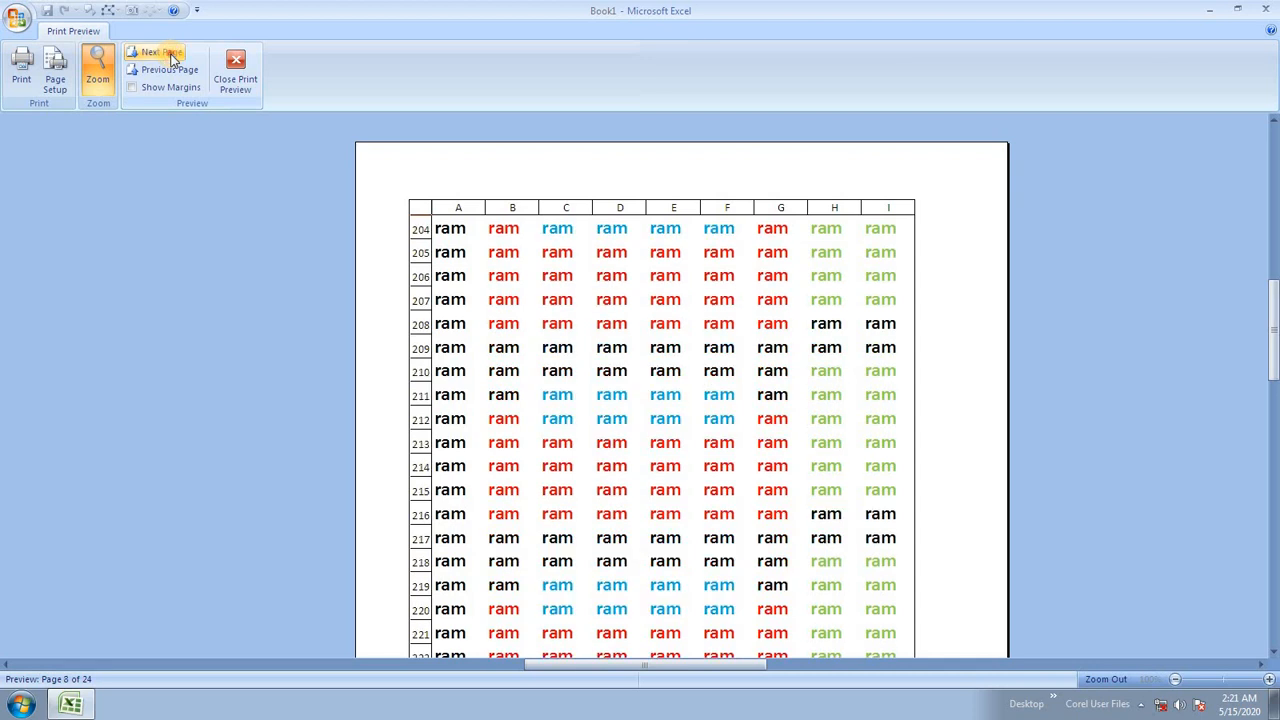
click(170, 58)
click(170, 58)
click(170, 58)
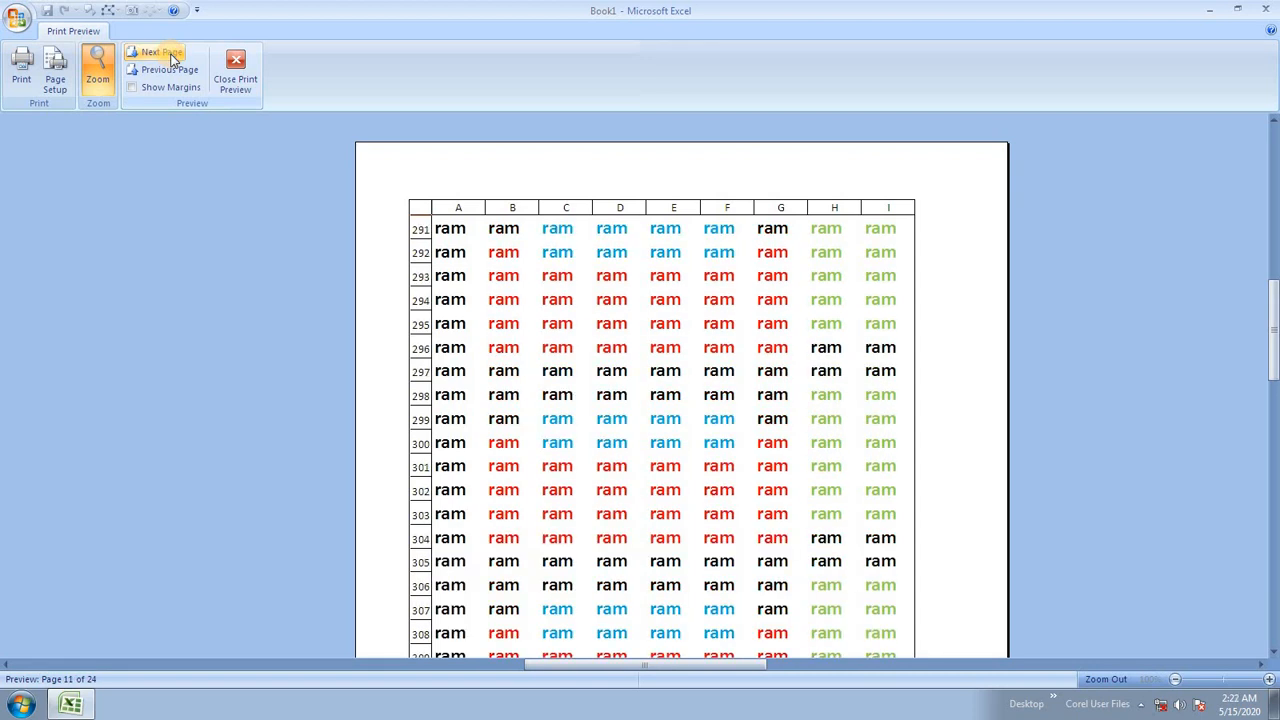
click(170, 58)
click(170, 58)
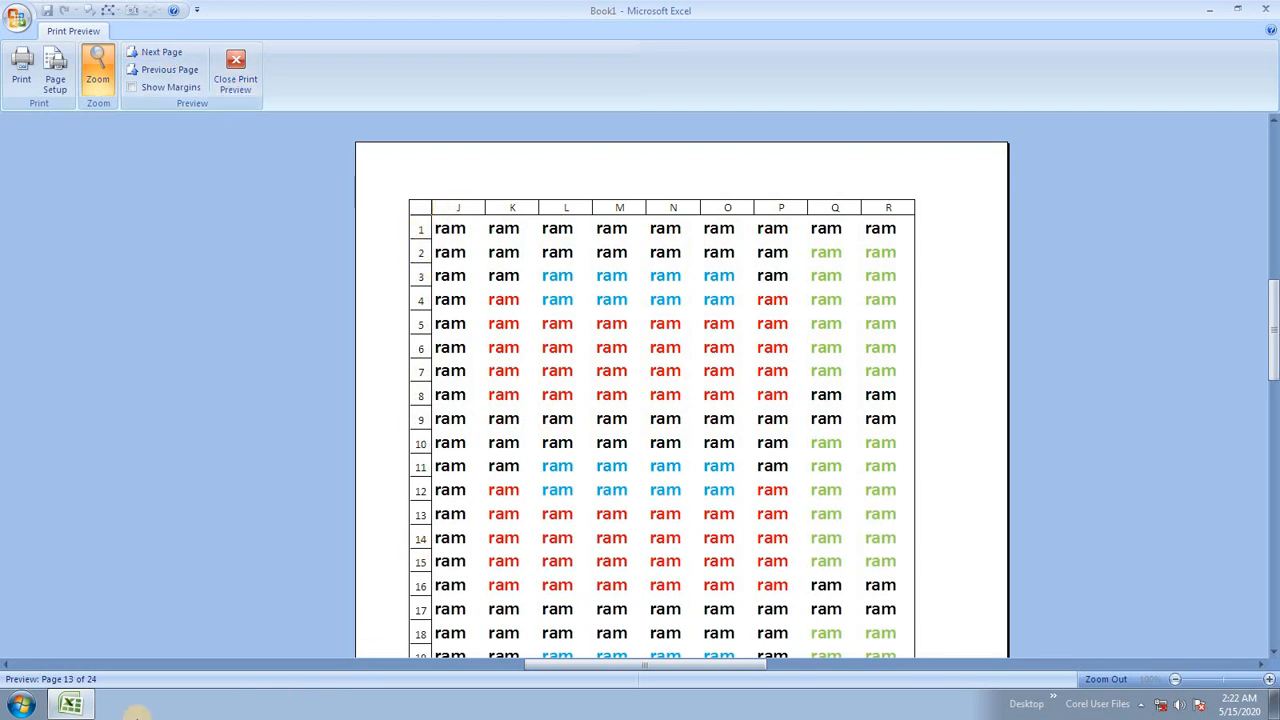
click(235, 70)
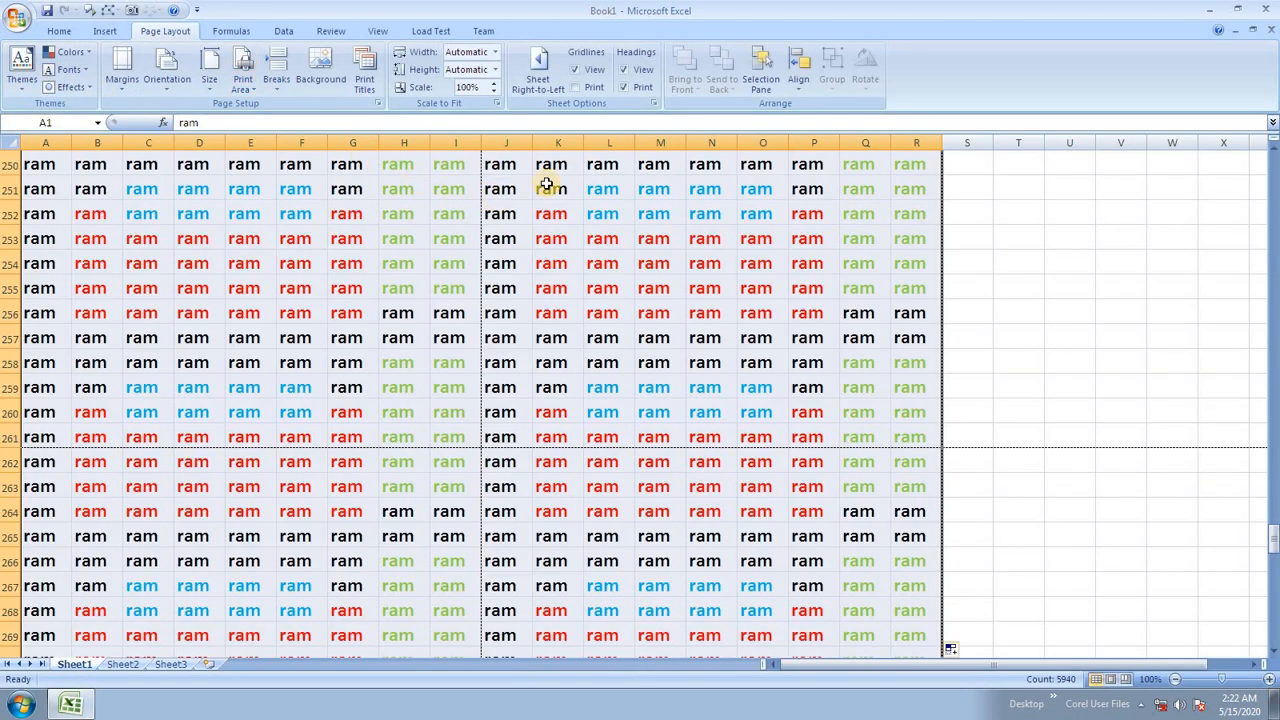
Set Sheet1's print page order to Over, then down, comparing it with Down, then over.
click(506, 164)
scroll(506, 168, up, 15)
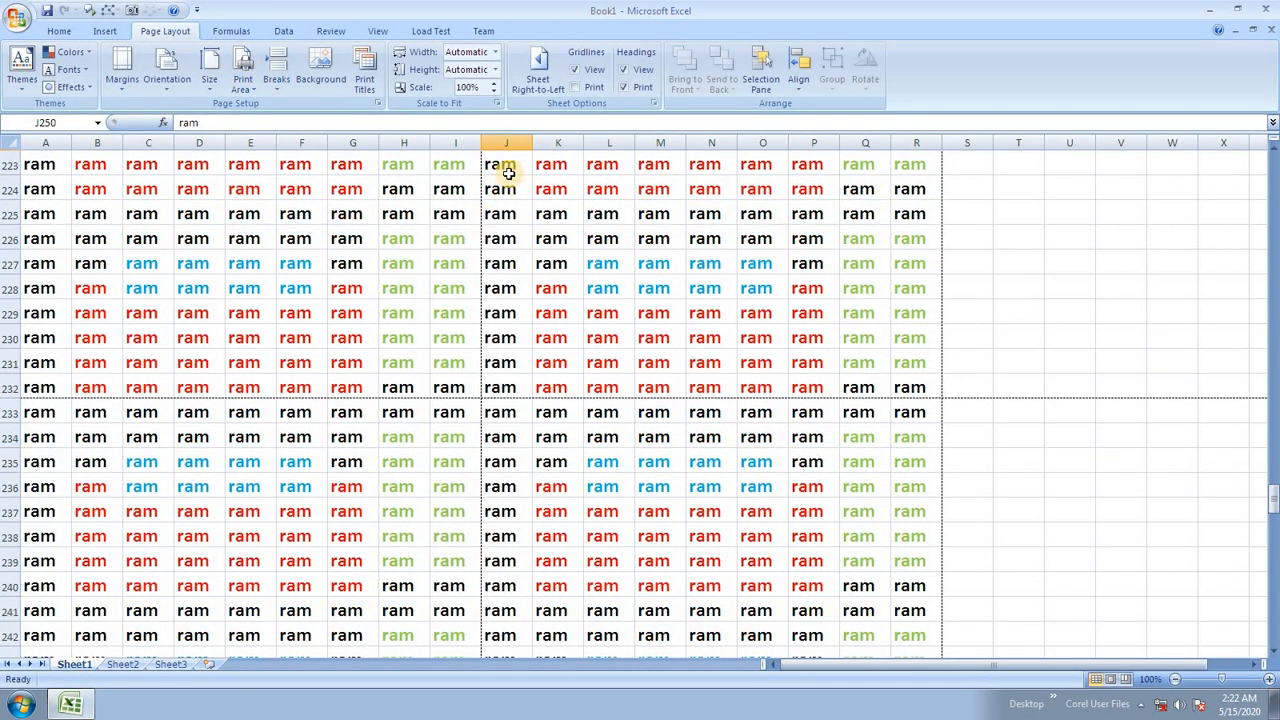
scroll(545, 250, up, 20)
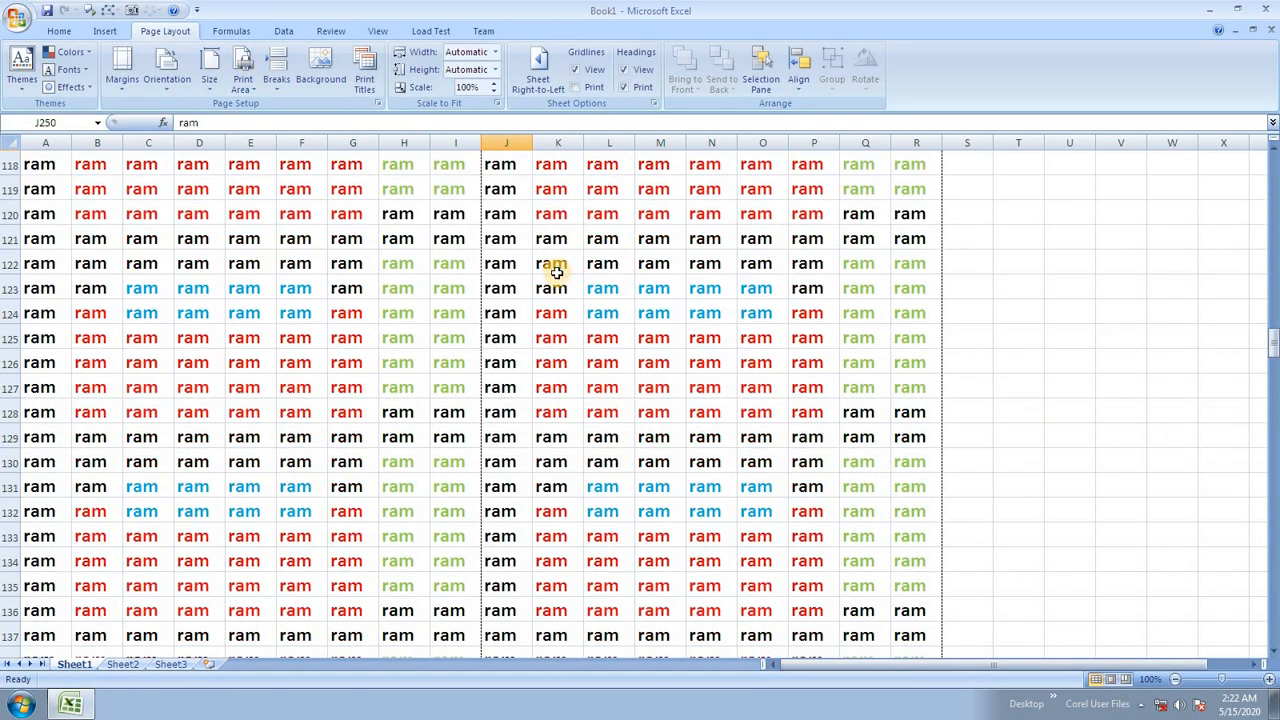
scroll(558, 274, up, 20)
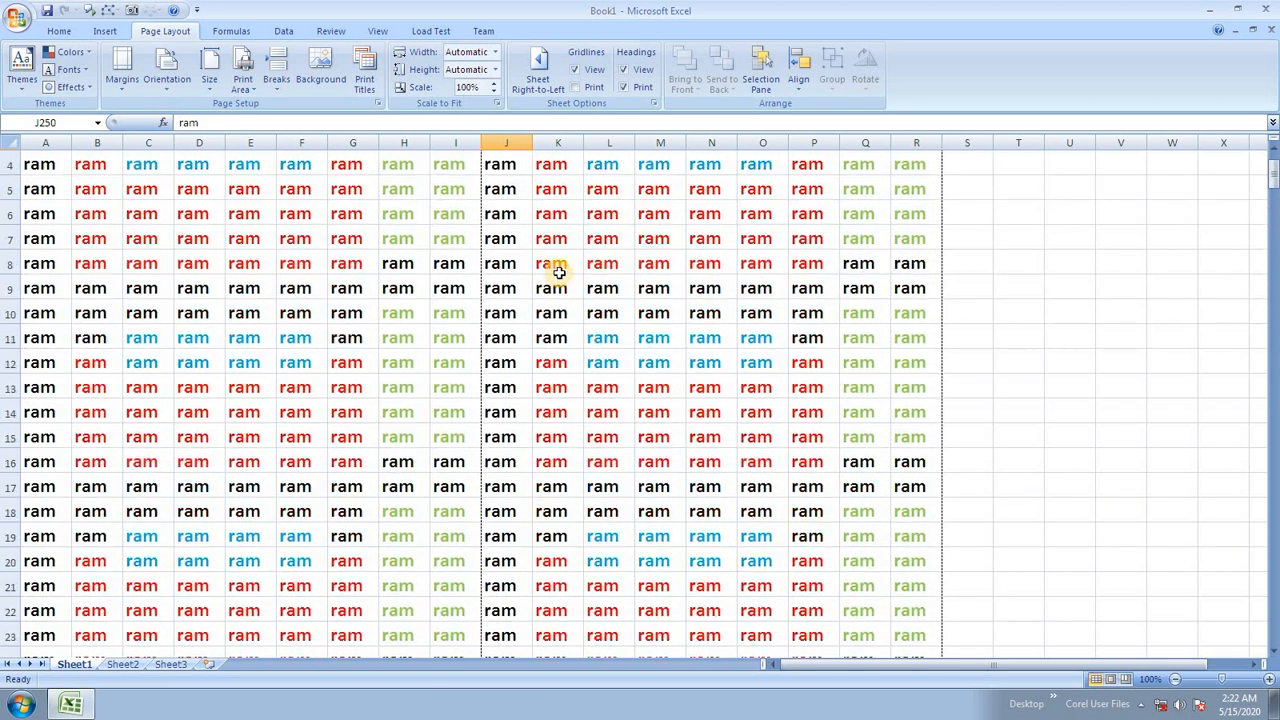
drag(349, 164, 291, 664)
scroll(451, 417, up, 9)
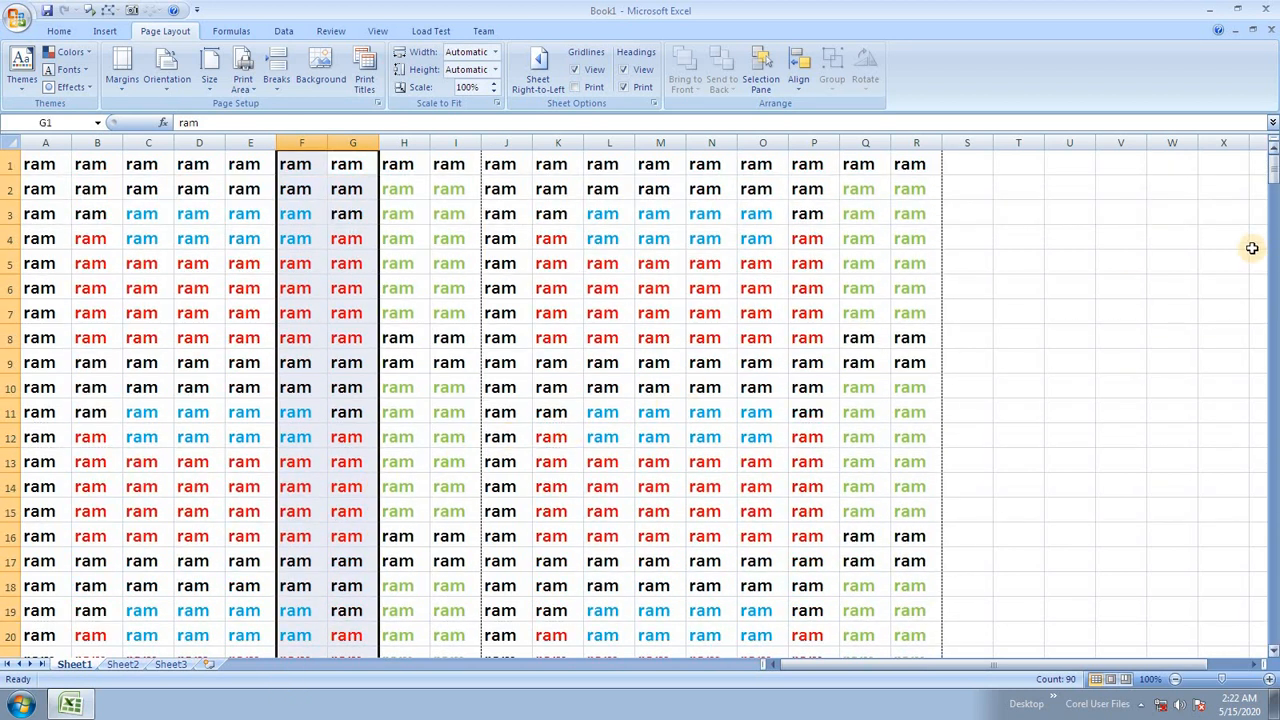
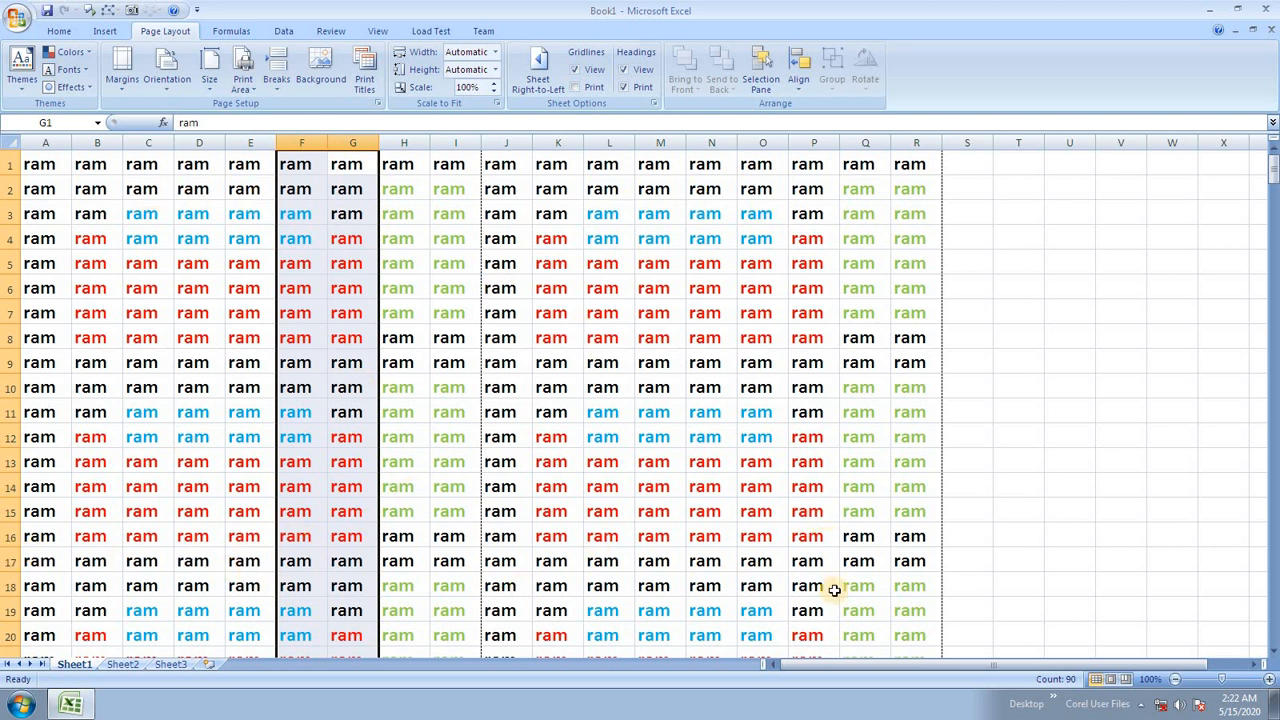
click(364, 80)
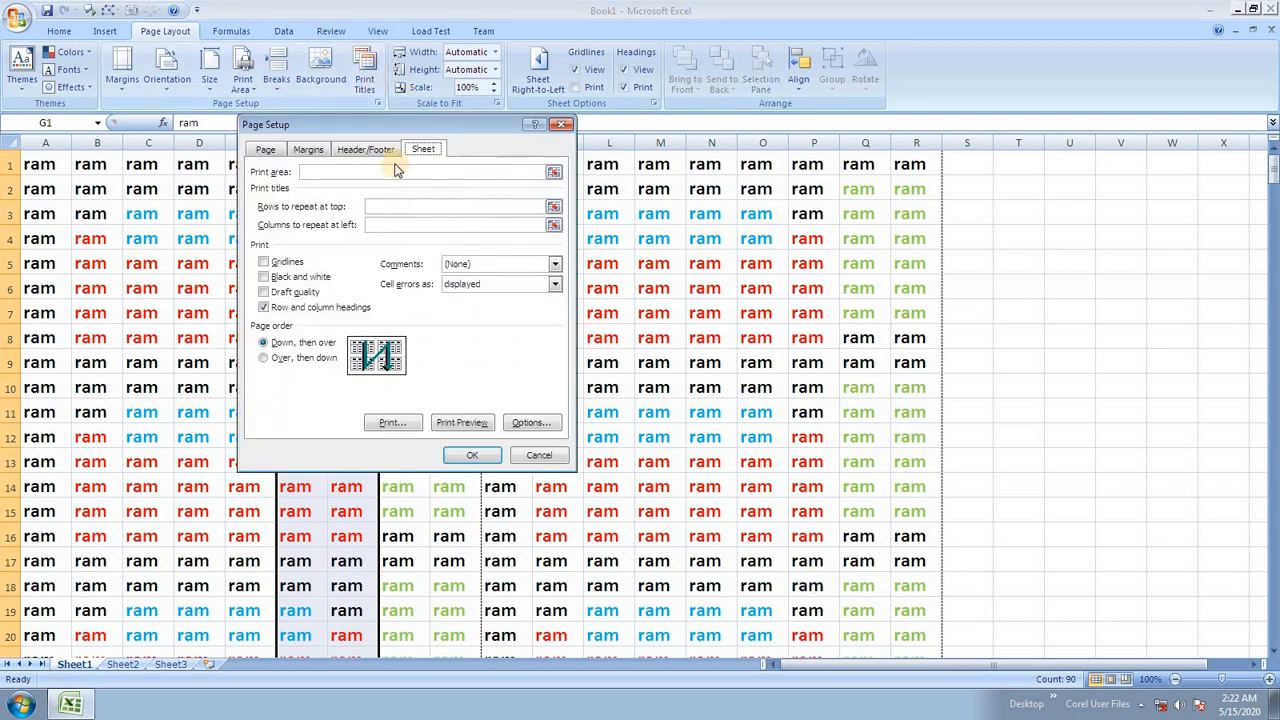
click(300, 358)
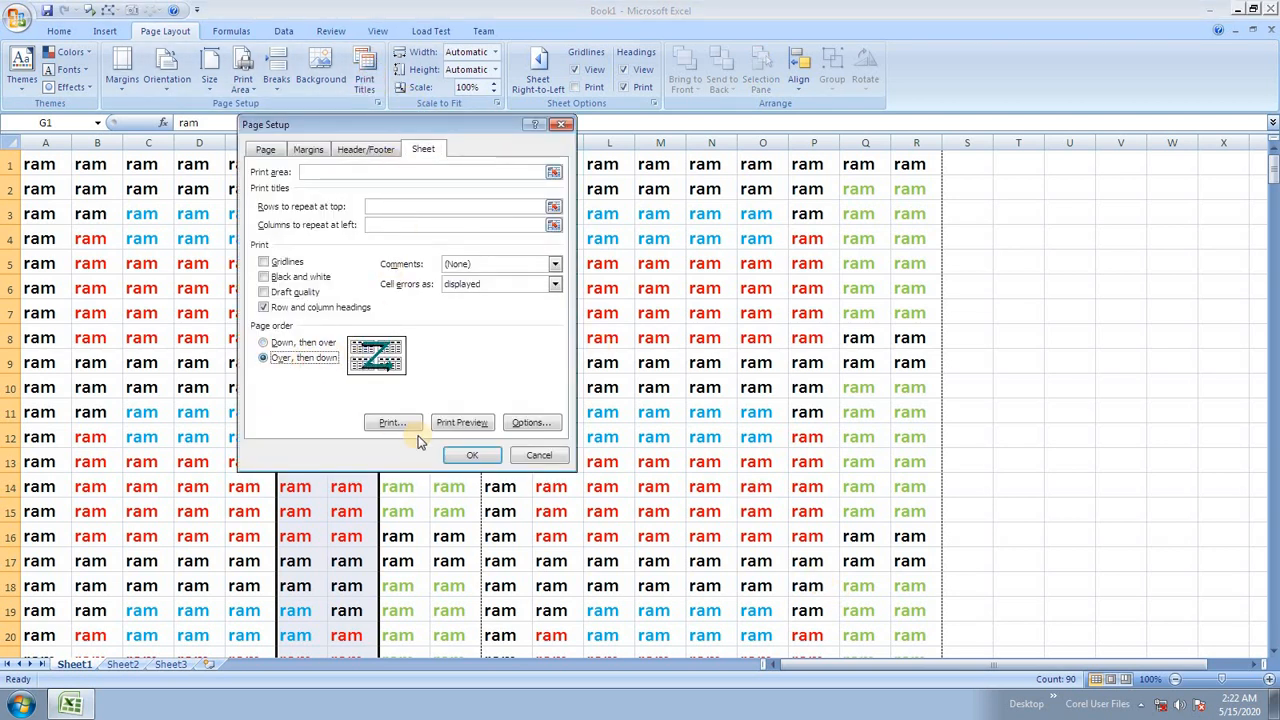
click(308, 344)
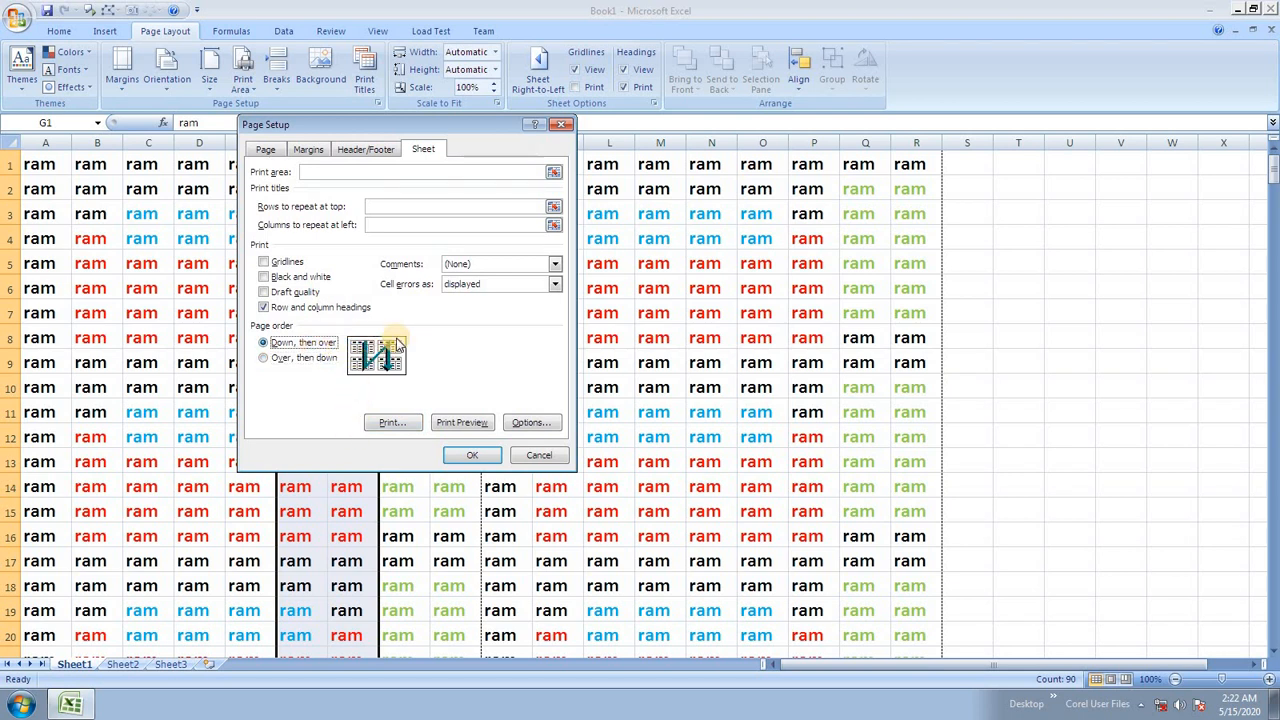
click(315, 360)
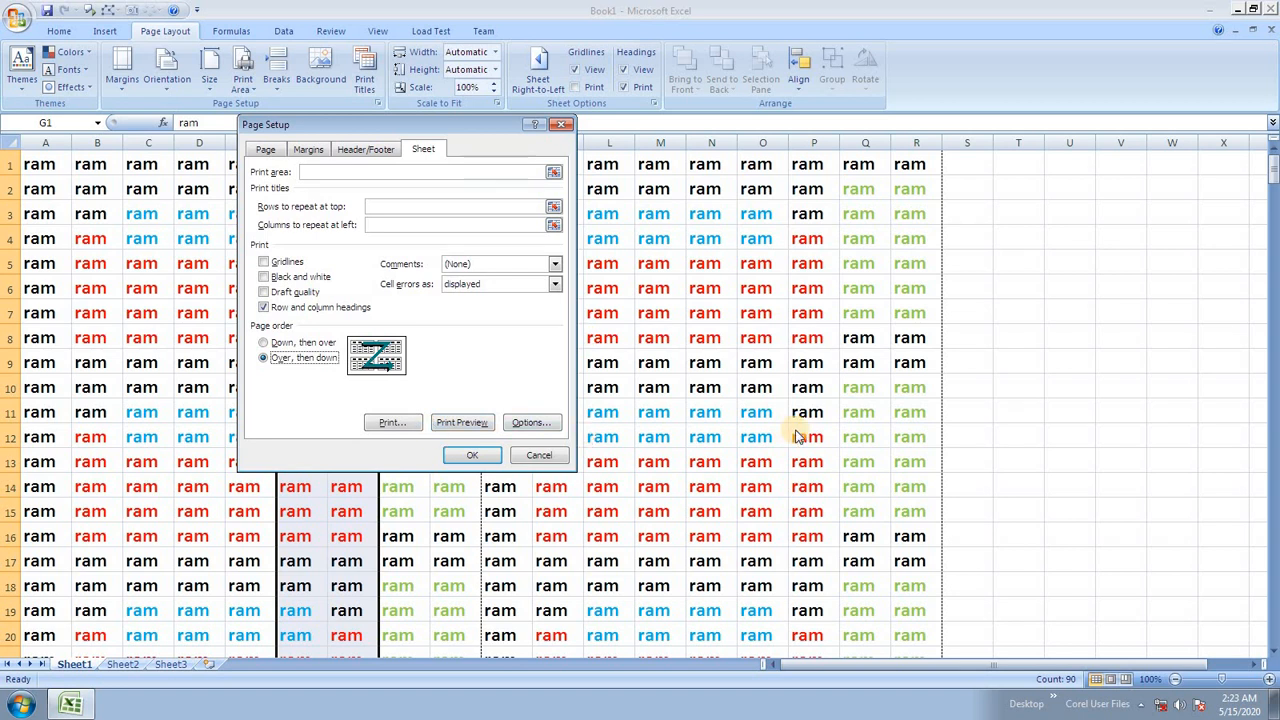
click(478, 455)
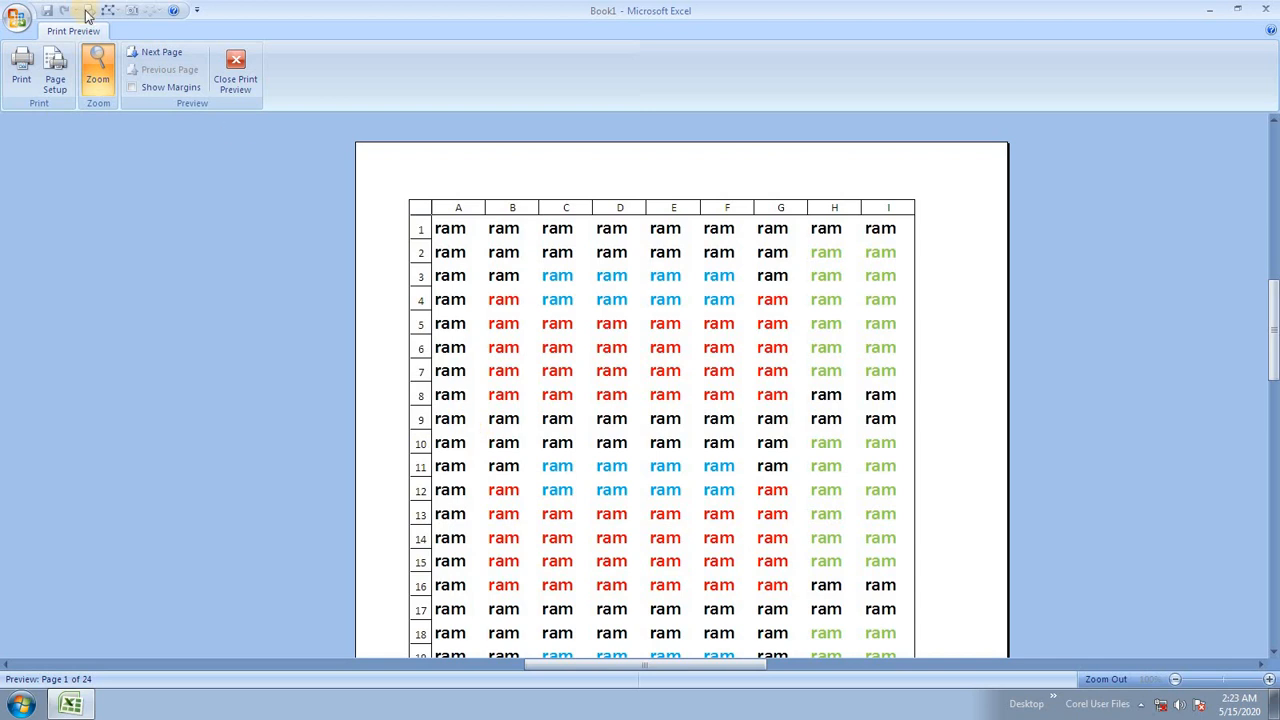
Page forward from page 1 to page 4 in print preview to examine the page order, and close the preview.
click(141, 54)
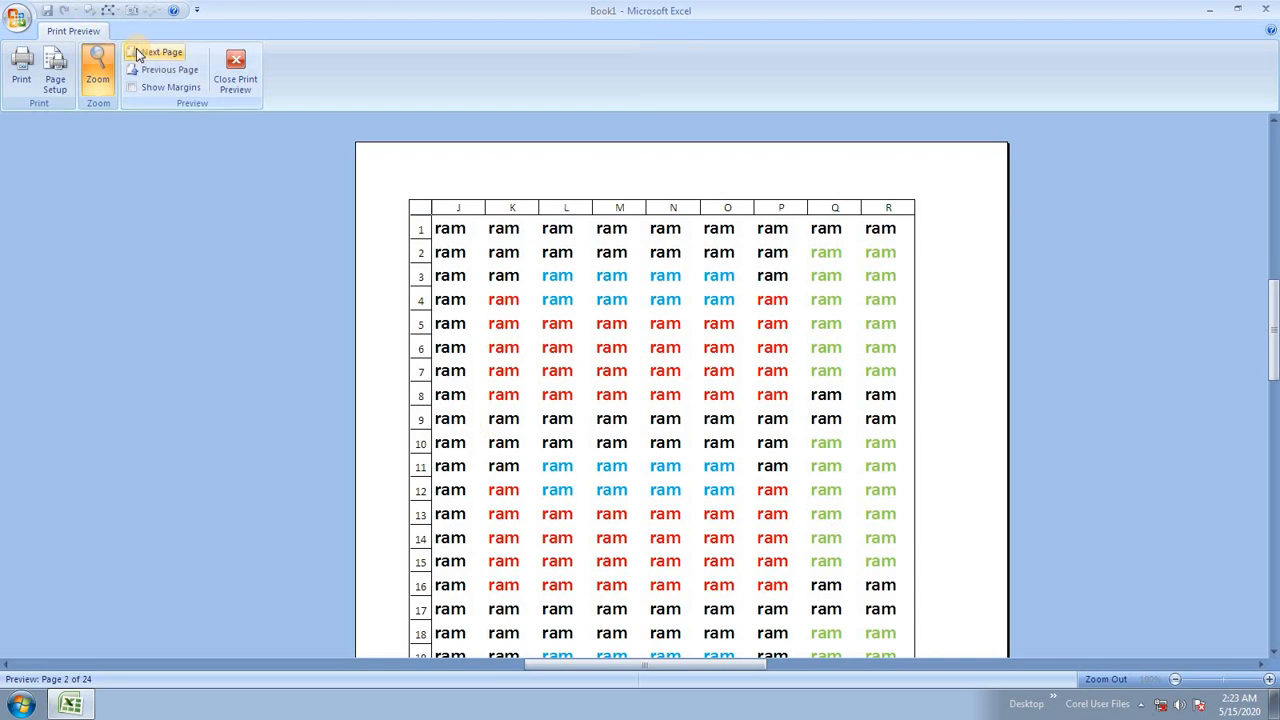
click(139, 56)
click(136, 55)
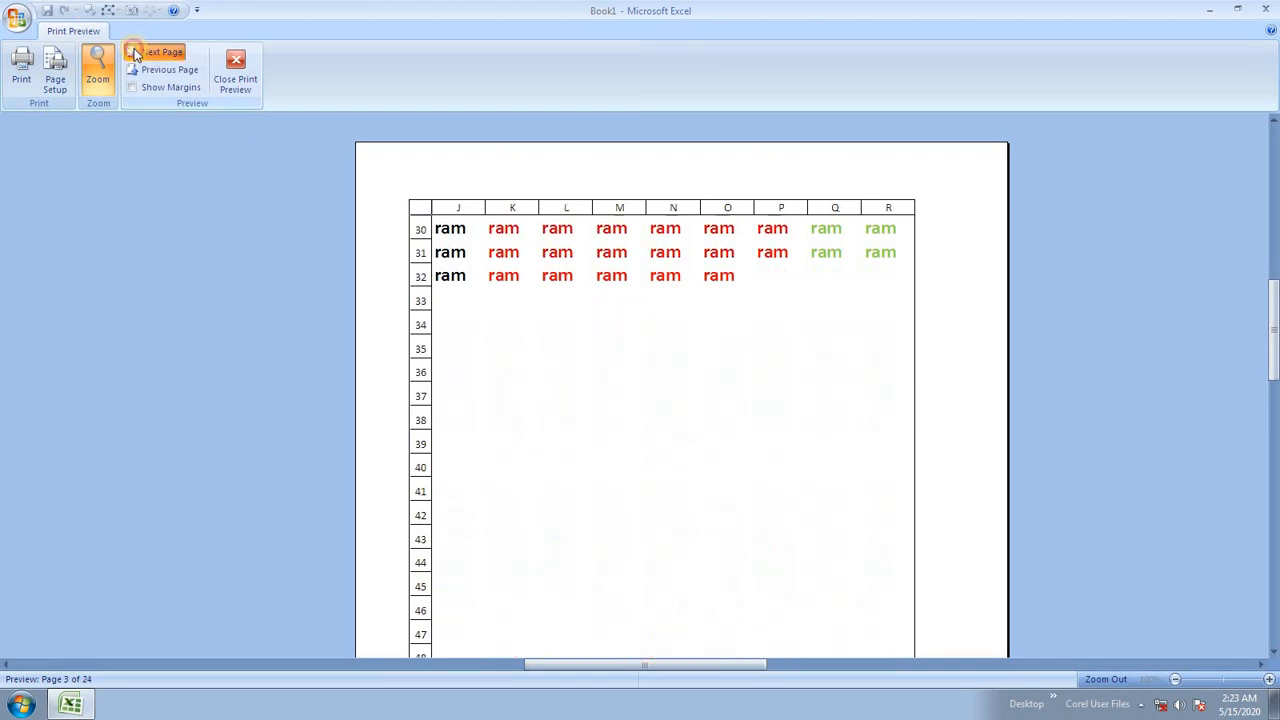
click(238, 72)
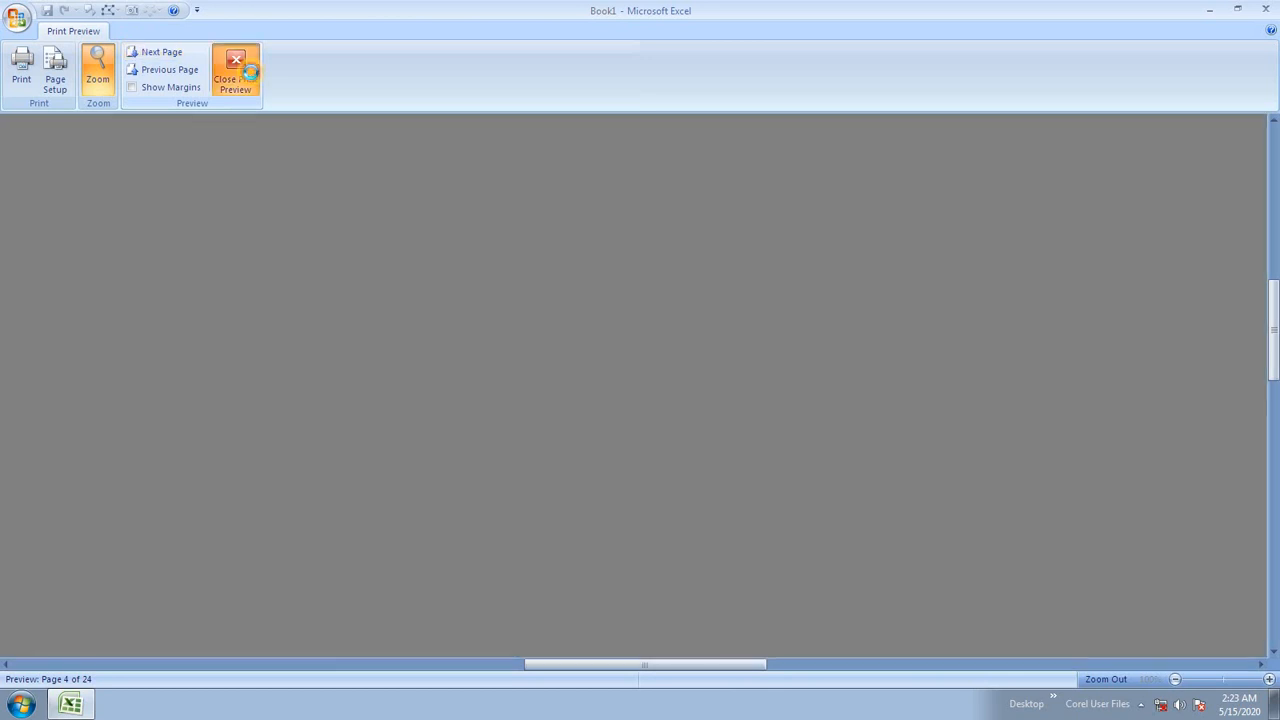
click(364, 80)
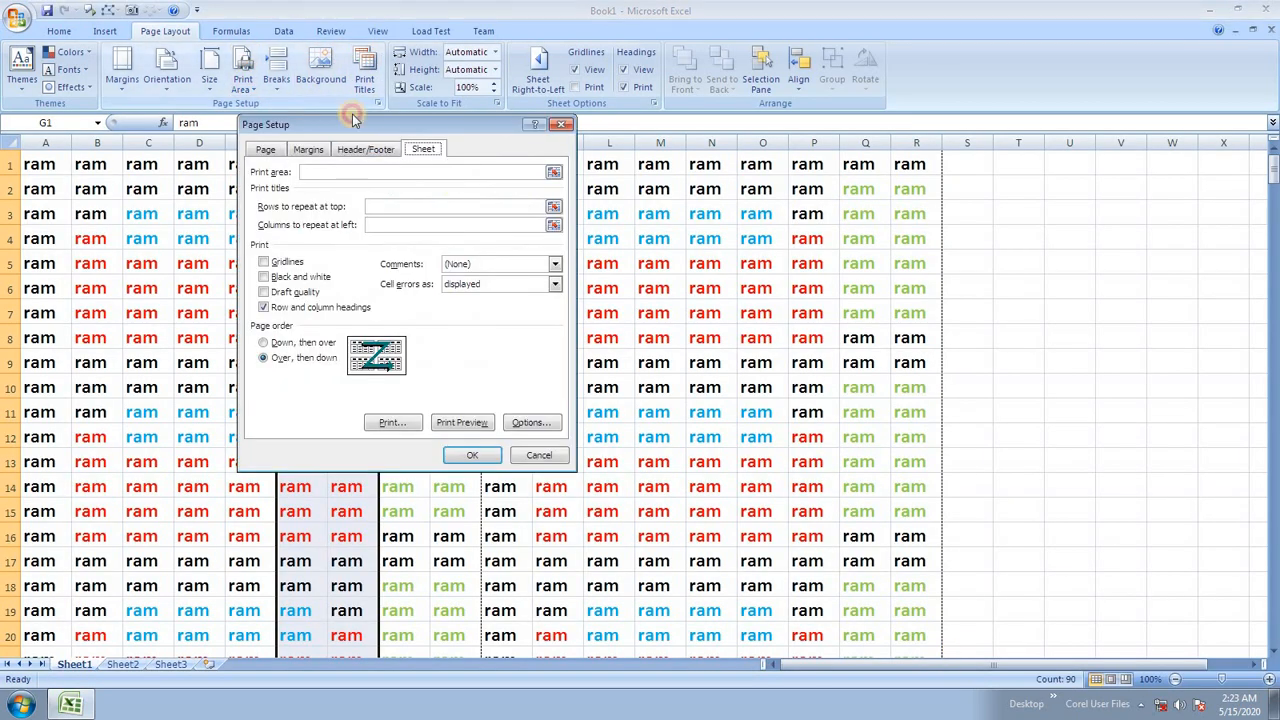
click(322, 343)
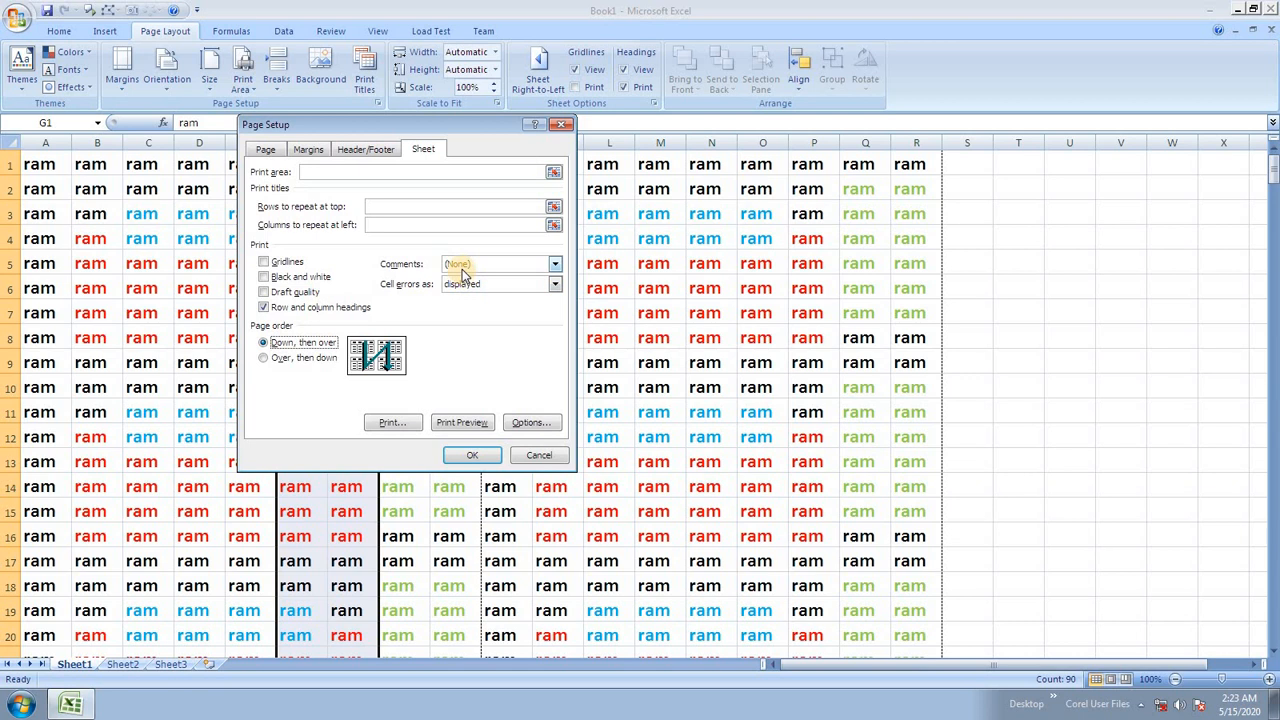
click(555, 455)
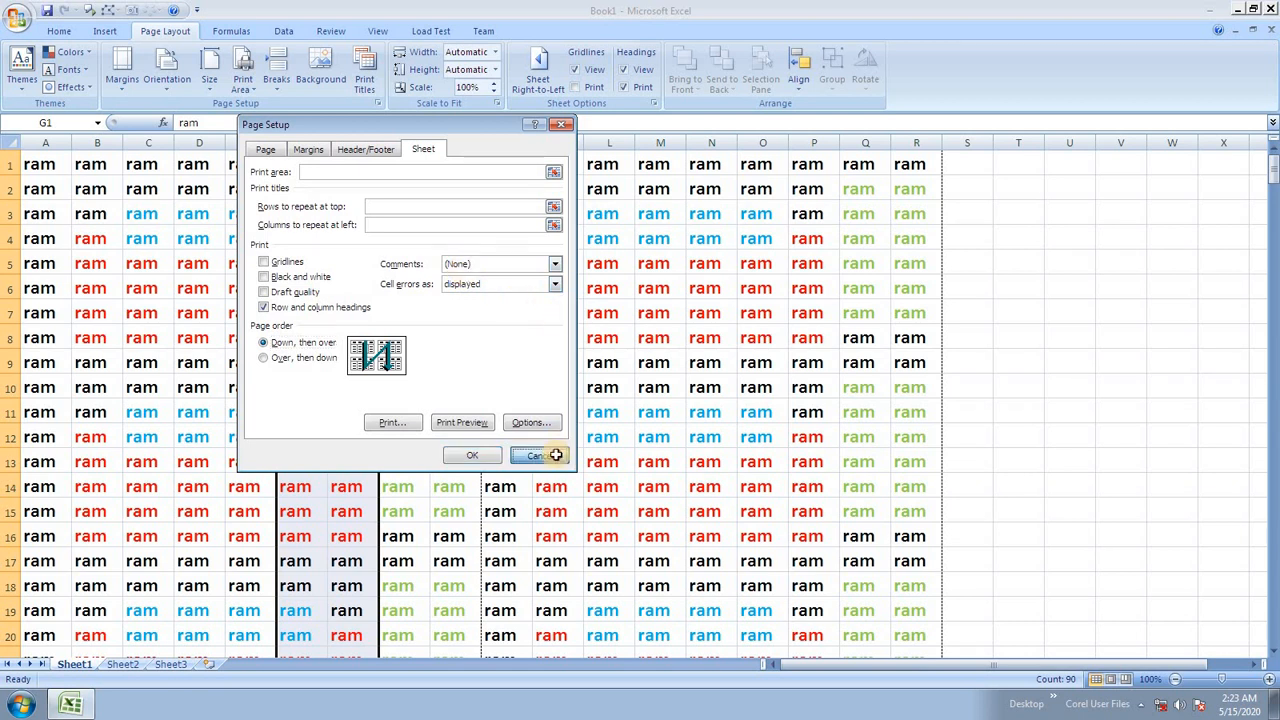
Add a comment to cell D5 with the lines "asdfasjdlkjds" and "asdlfjsldf".
click(195, 289)
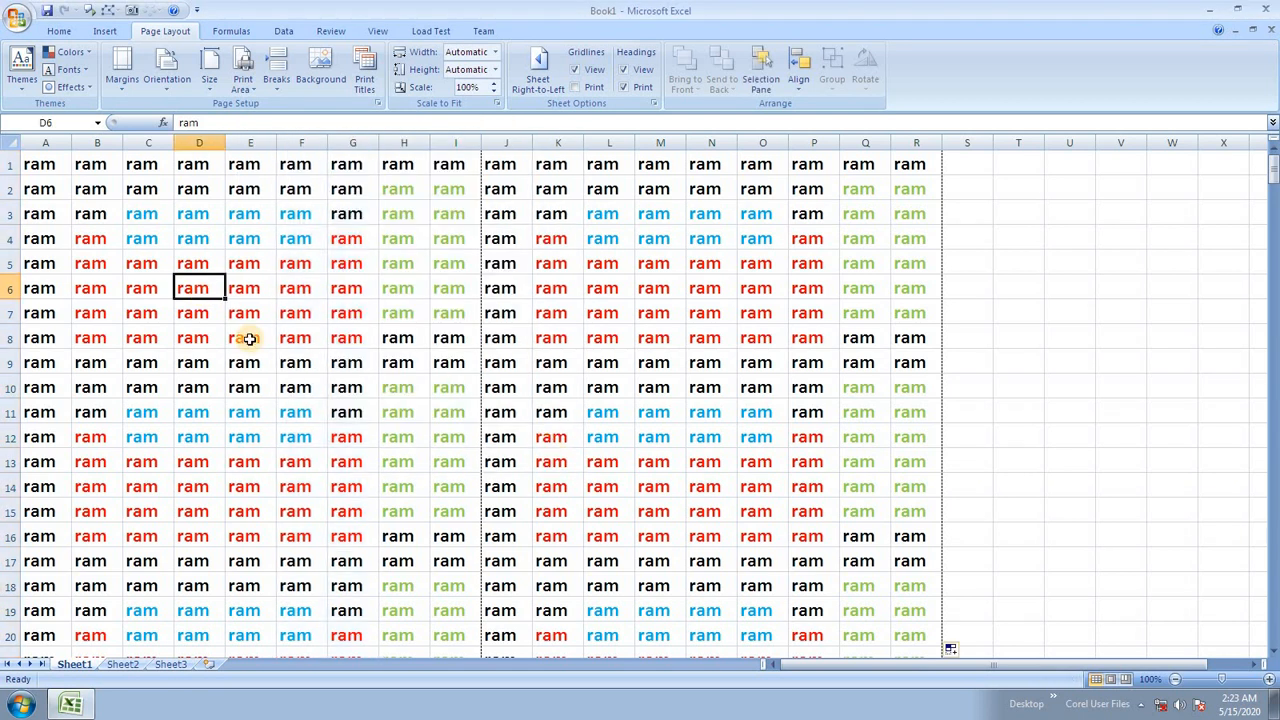
click(193, 258)
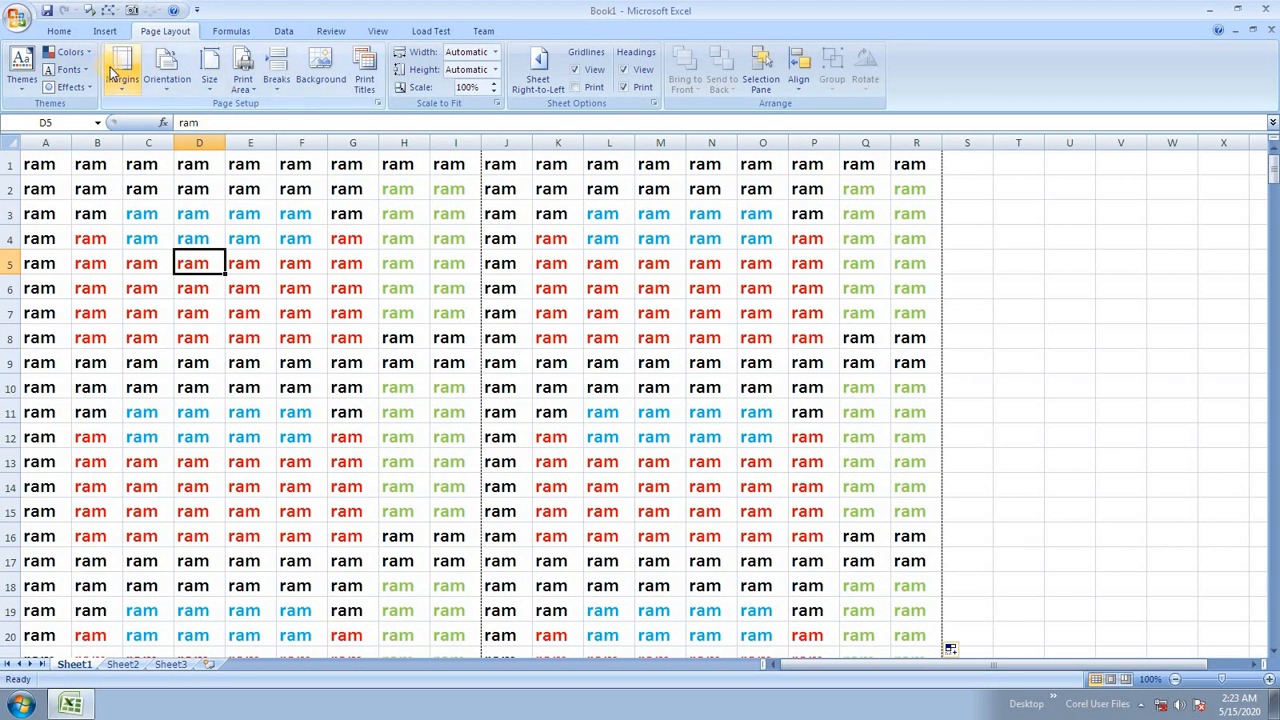
key(shift+F2)
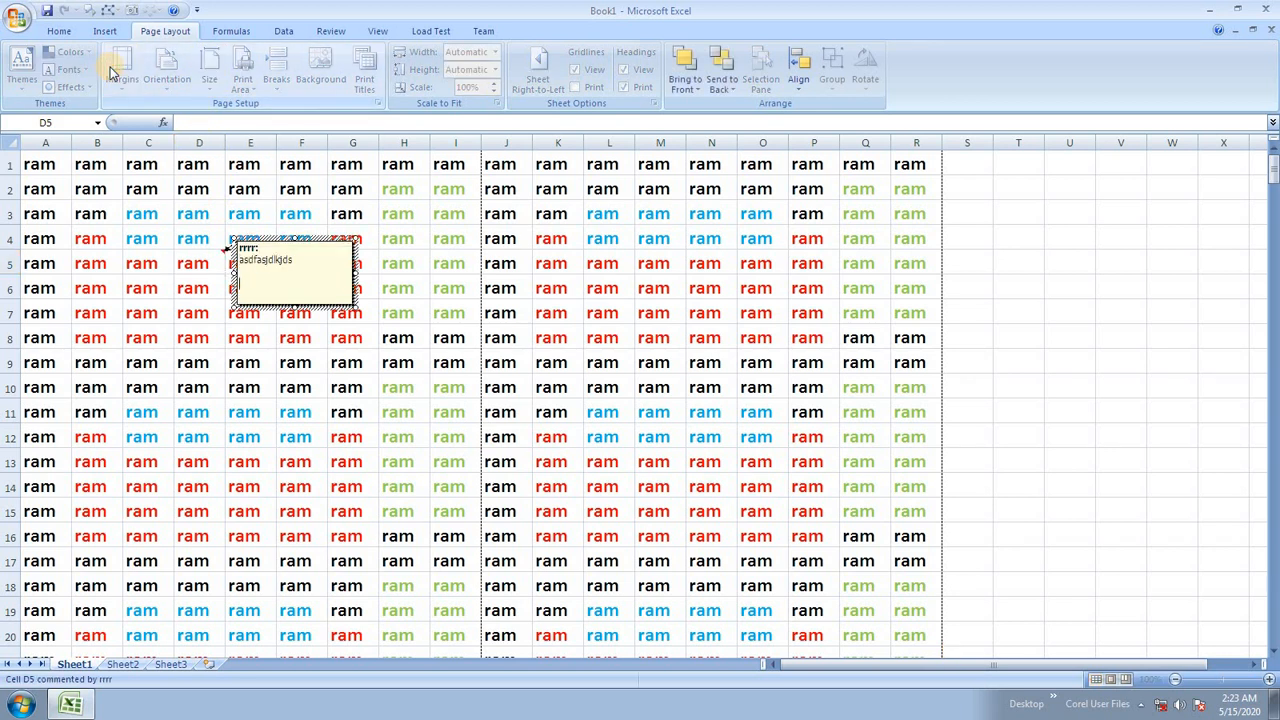
click(105, 31)
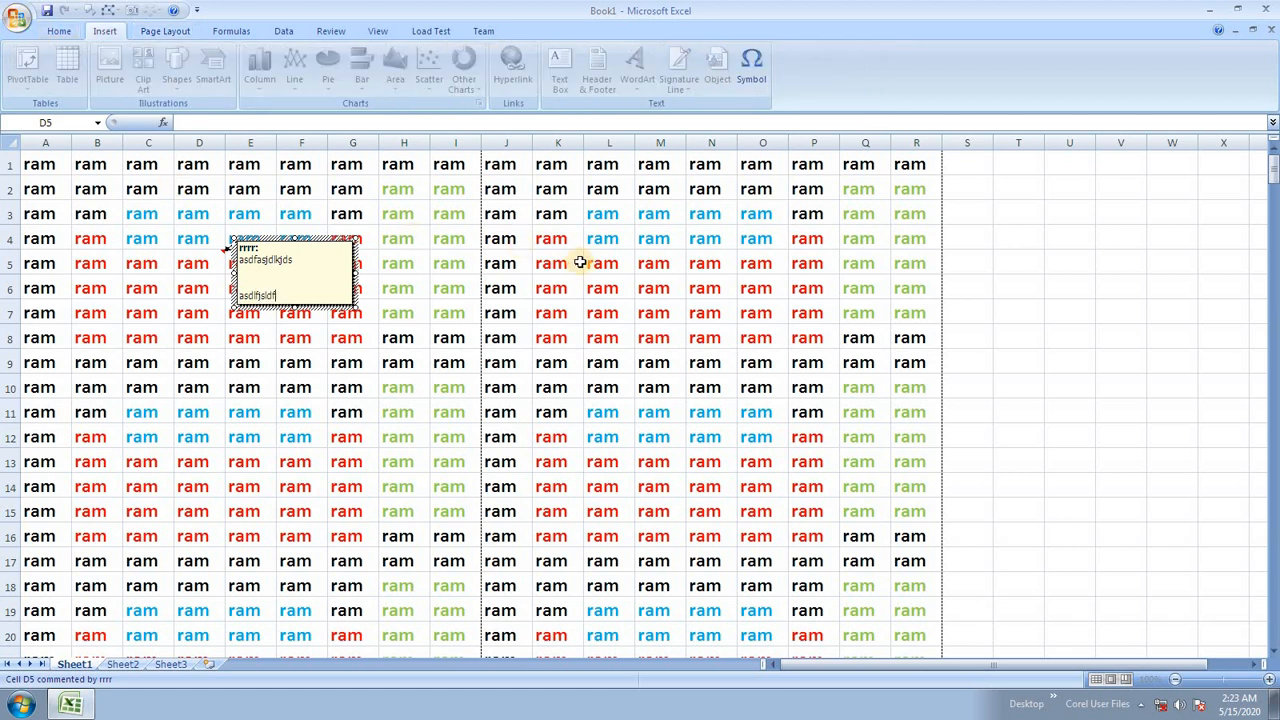
click(575, 262)
Add a comment to cell M6 with the lines "kjhsda fkh", "asd", "fas" and "df".
click(647, 285)
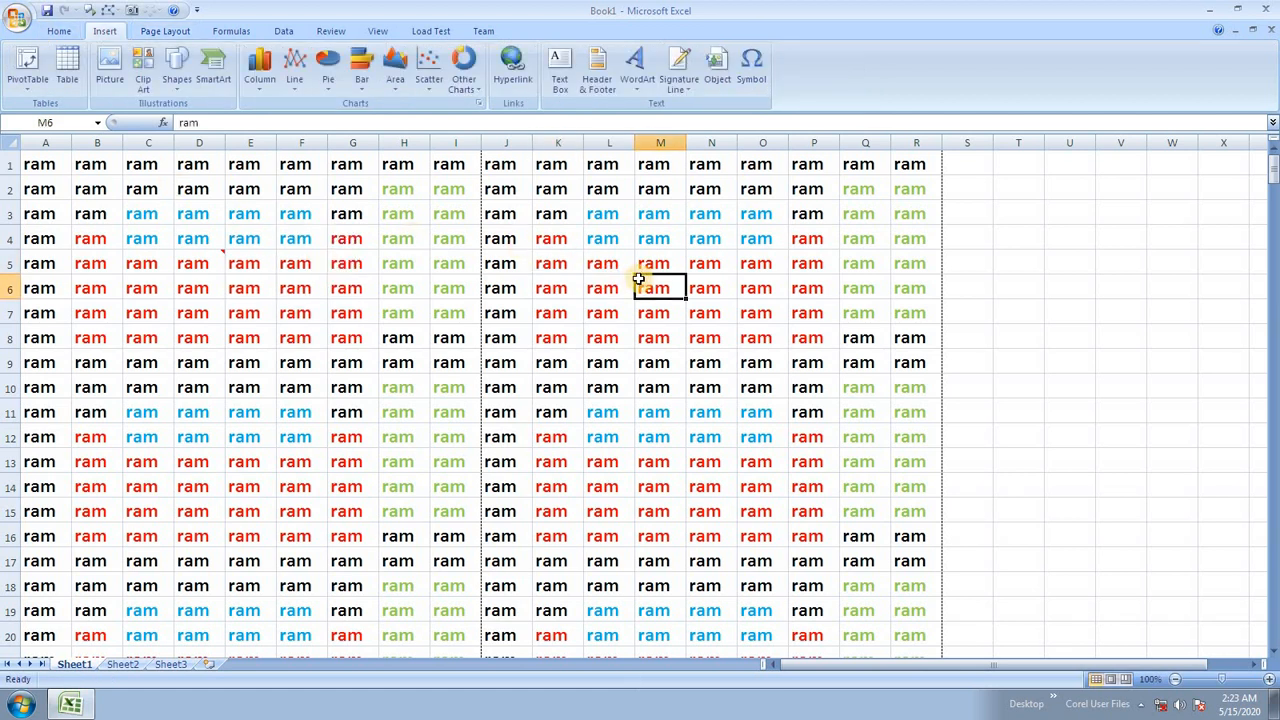
key(shift+F2)
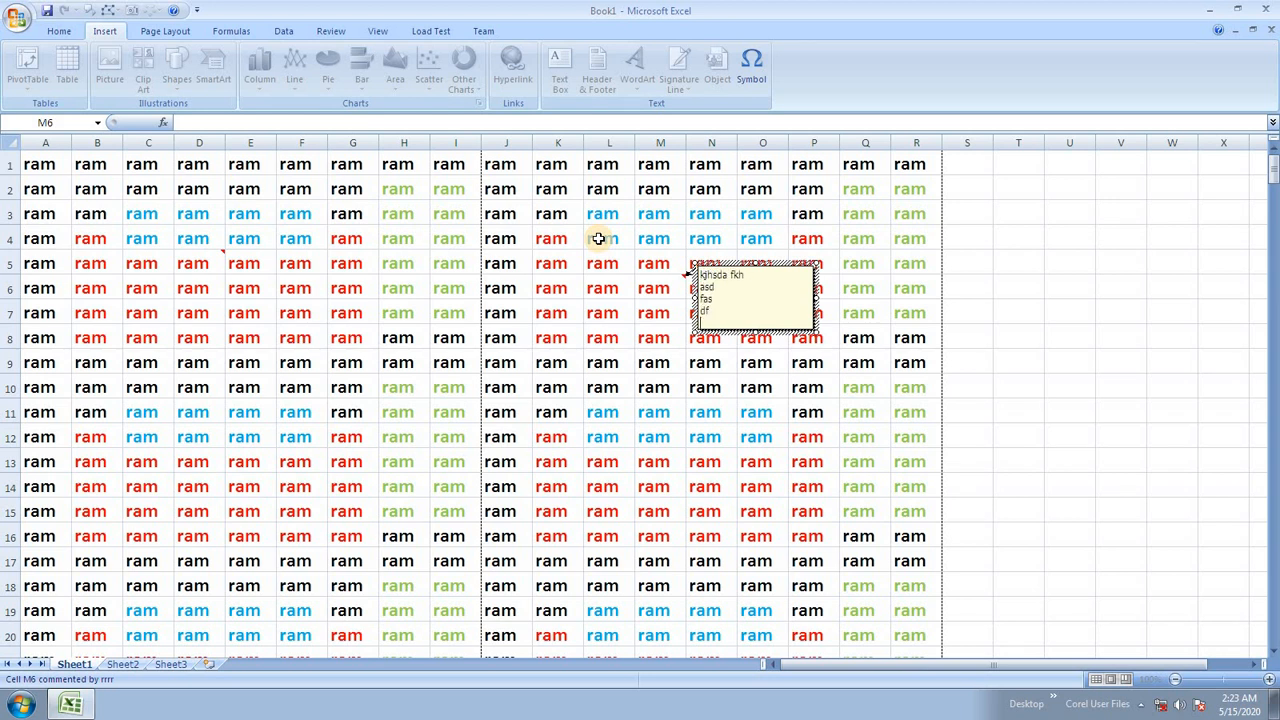
click(244, 461)
Add a comment to cell C15 with the lines "sfdg sdfdfsg" and "sdfg".
click(125, 510)
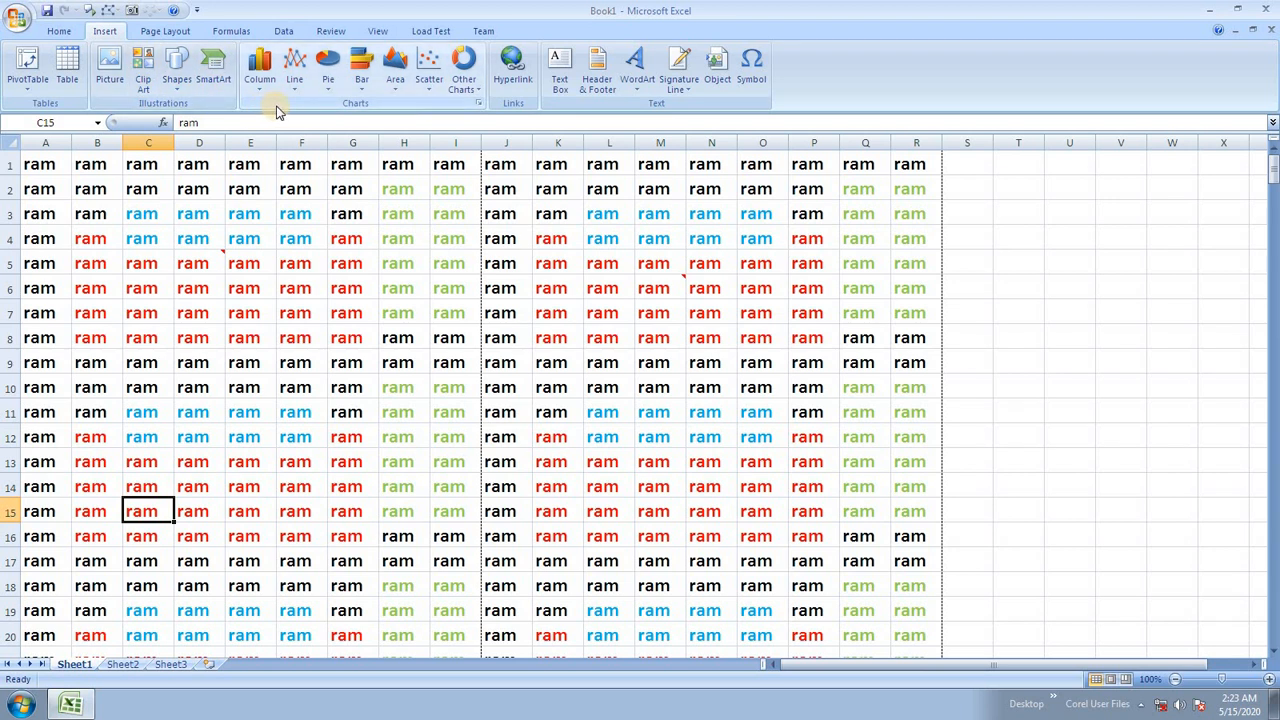
key(shift+F2)
text(sfdg sdfdfsg)
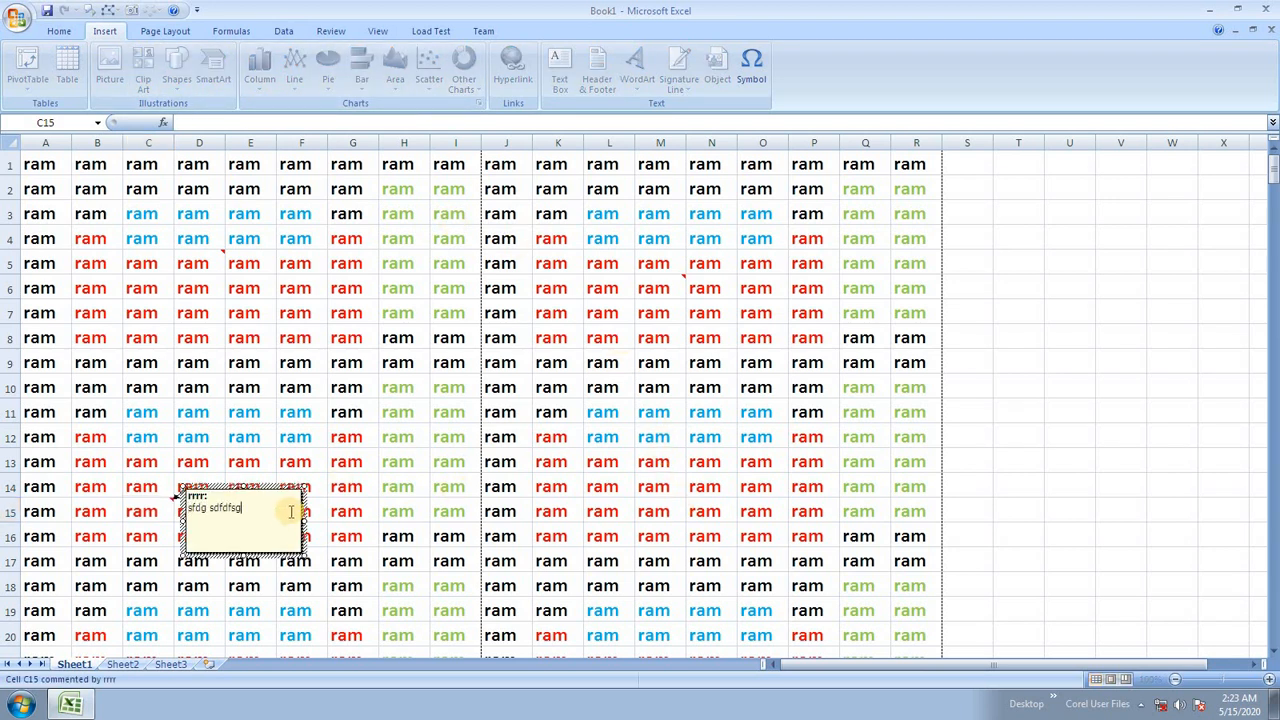
click(283, 524)
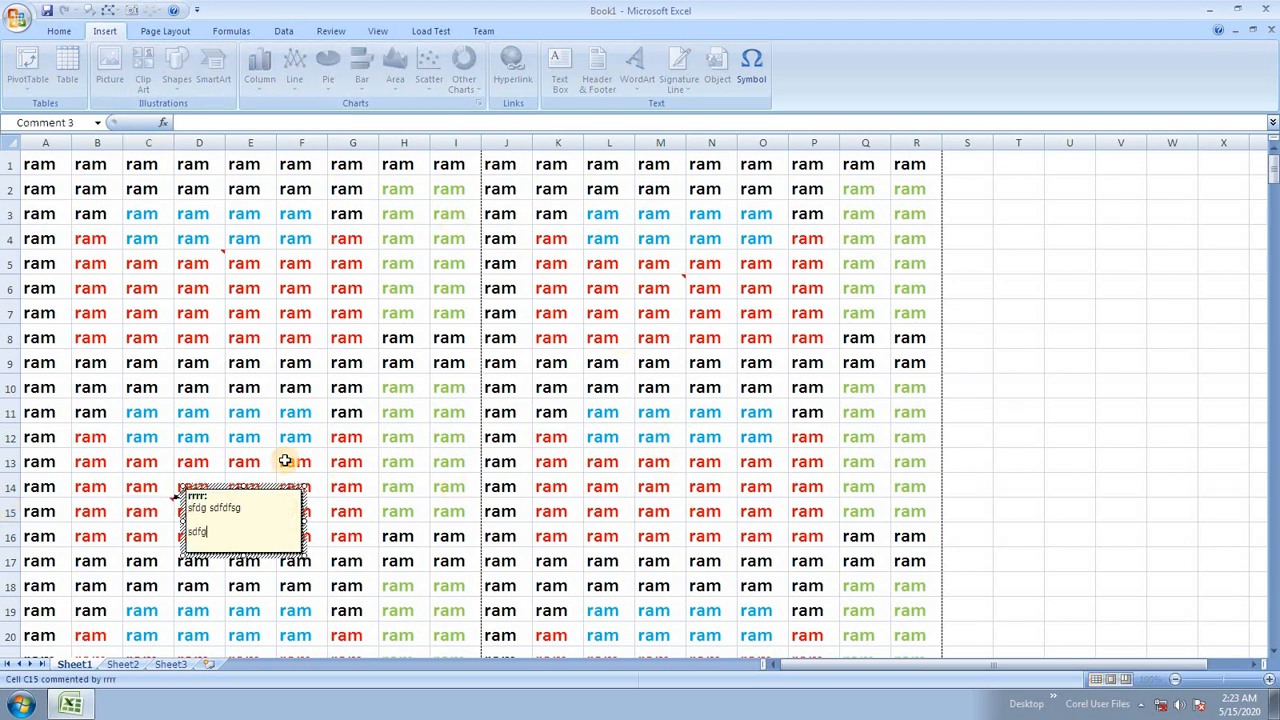
Add a comment to cell P17 reading "hdsfgklj sdkjfhg dkf".
click(793, 553)
key(shift+F2)
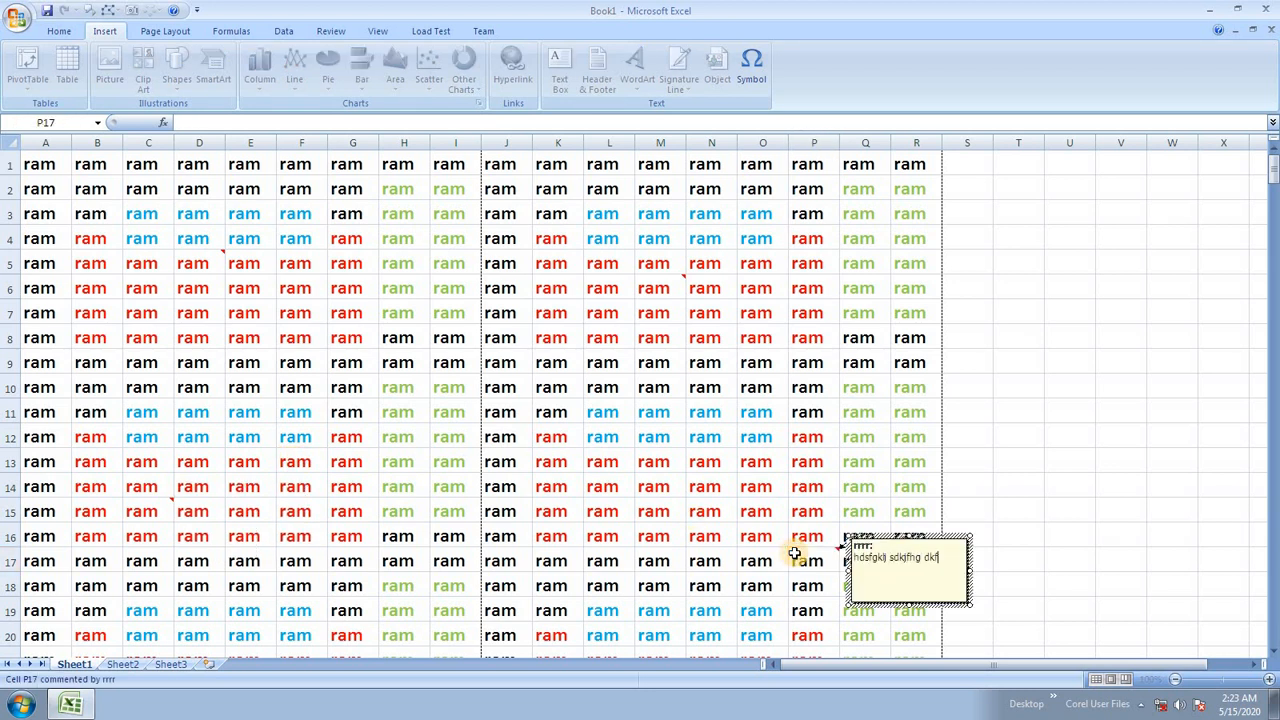
text(hdsfgklj sdkjfhg dkf)
click(726, 388)
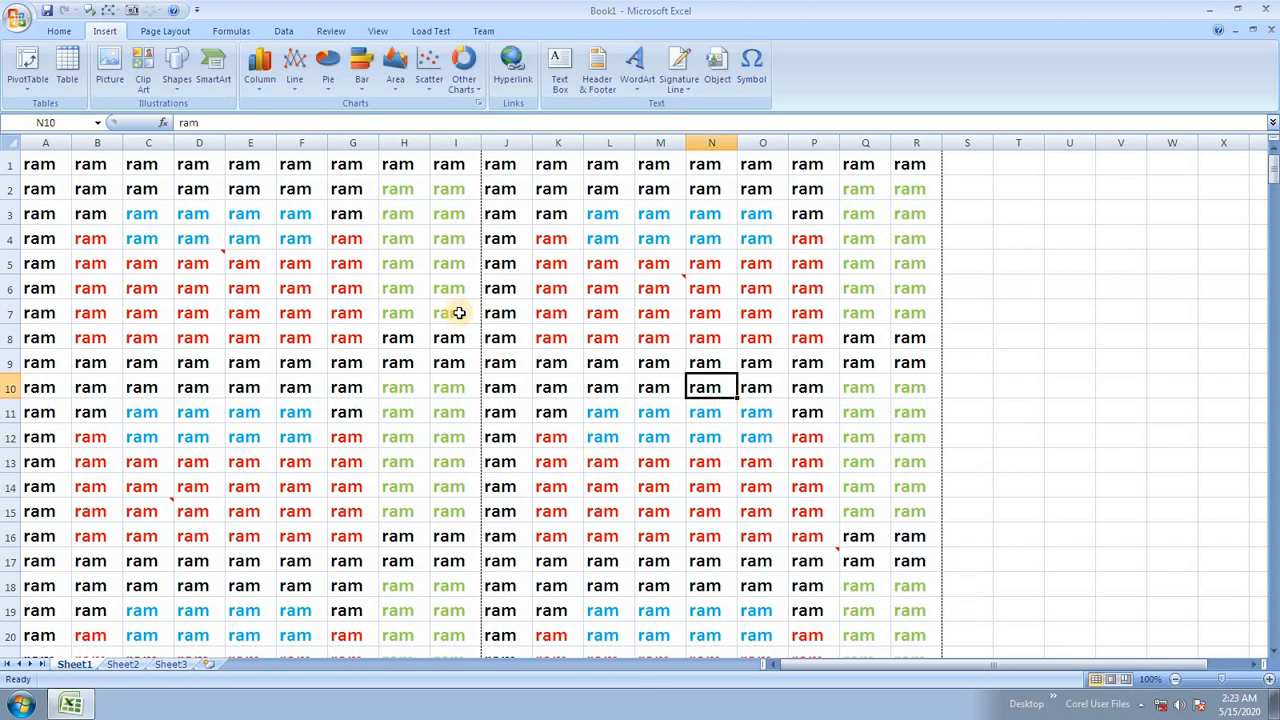
Check the first pages in print preview for the cell comments, and close the preview.
key(ctrl+F2)
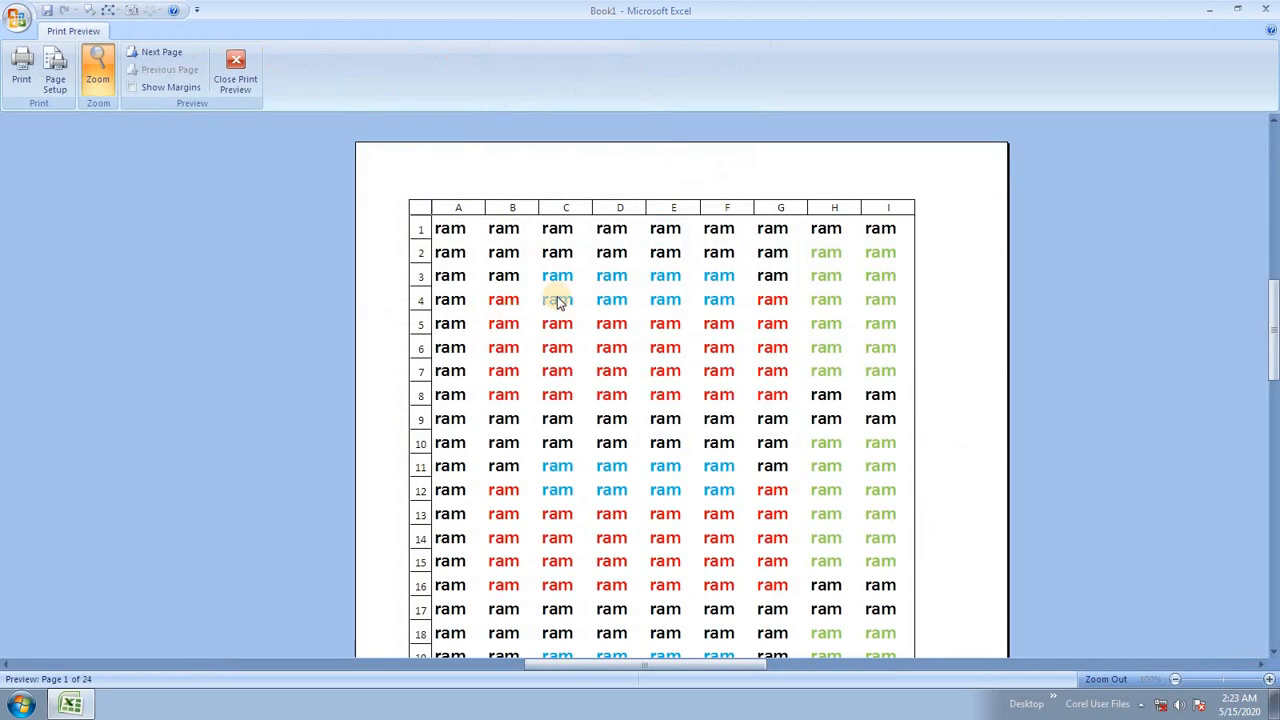
click(680, 458)
scroll(678, 463, down, 2)
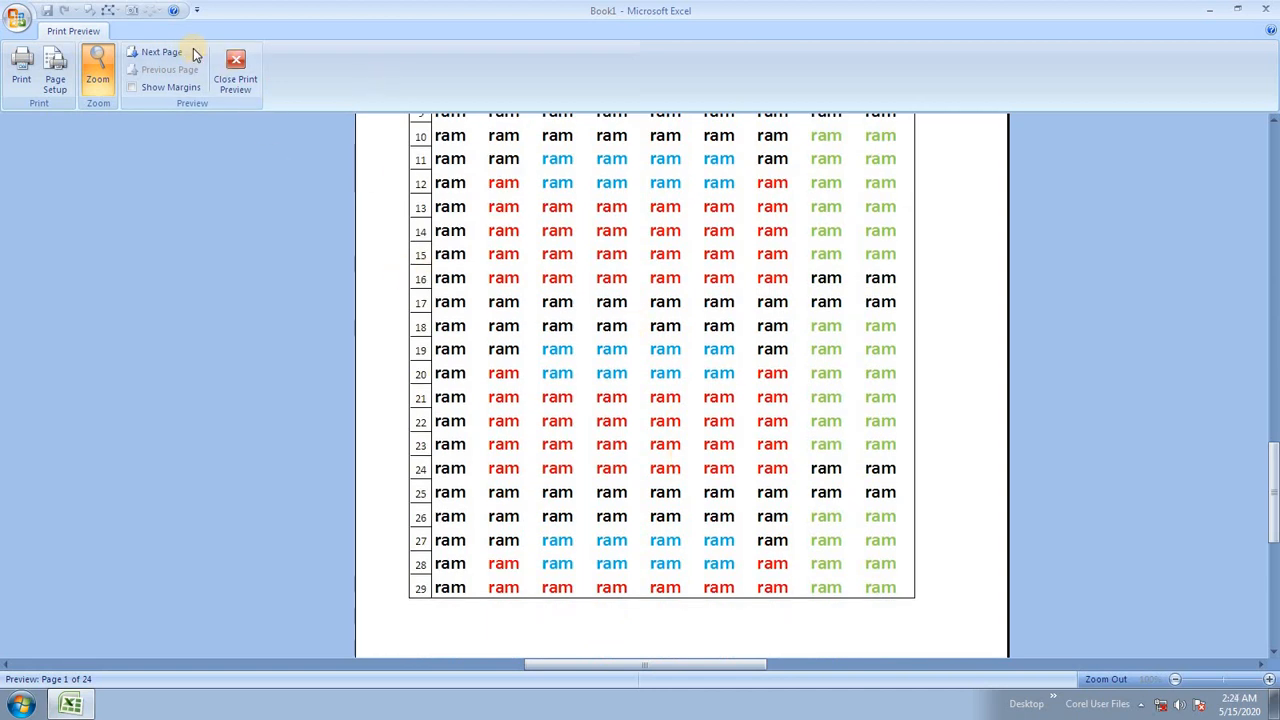
click(160, 52)
click(235, 70)
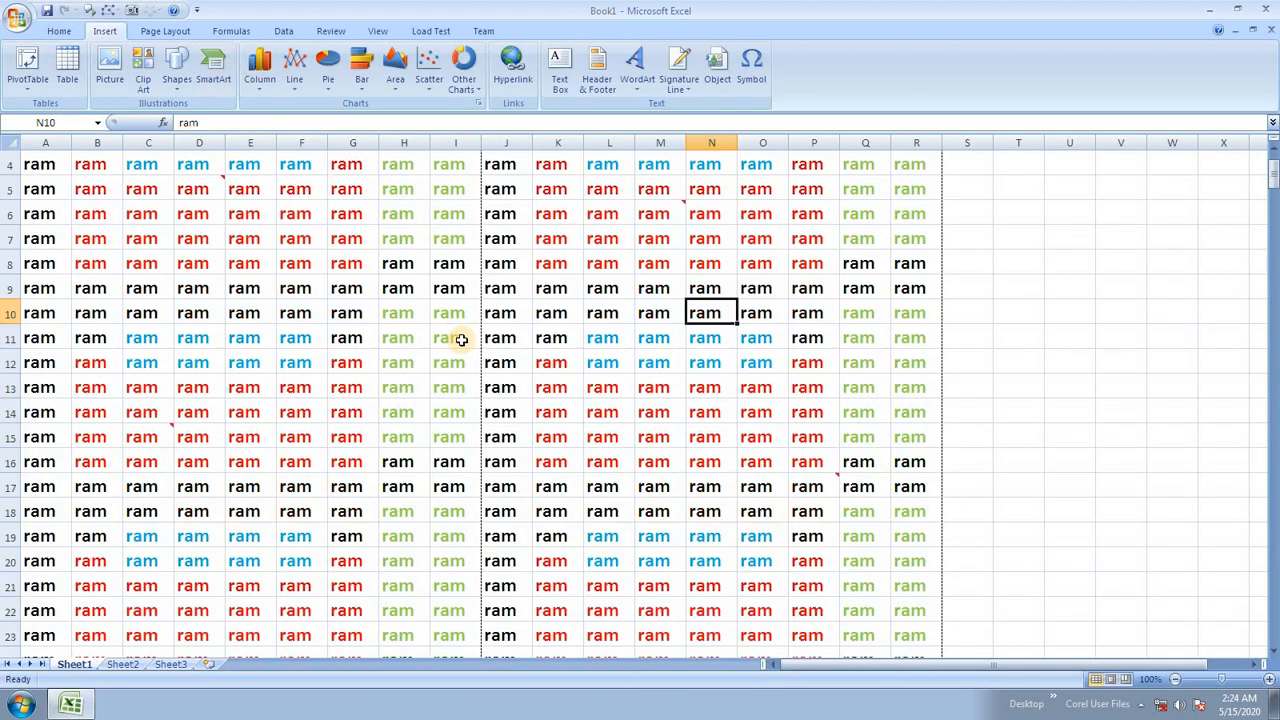
Clear the contents of columns A to T from row 30 downward.
scroll(461, 340, down, 8)
drag(40, 212, 1045, 711)
key(Delete)
scroll(842, 368, up, 7)
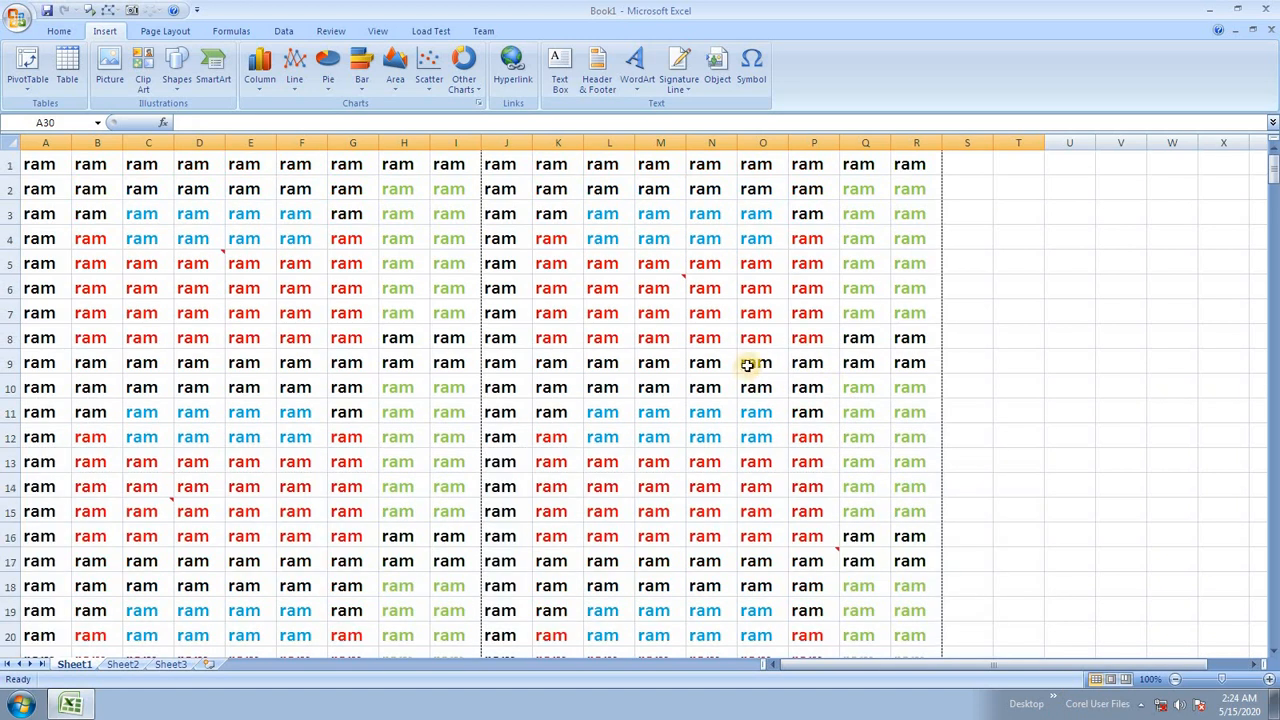
Check the shortened sheet's pages in print preview, and return to the worksheet.
key(ctrl+F2)
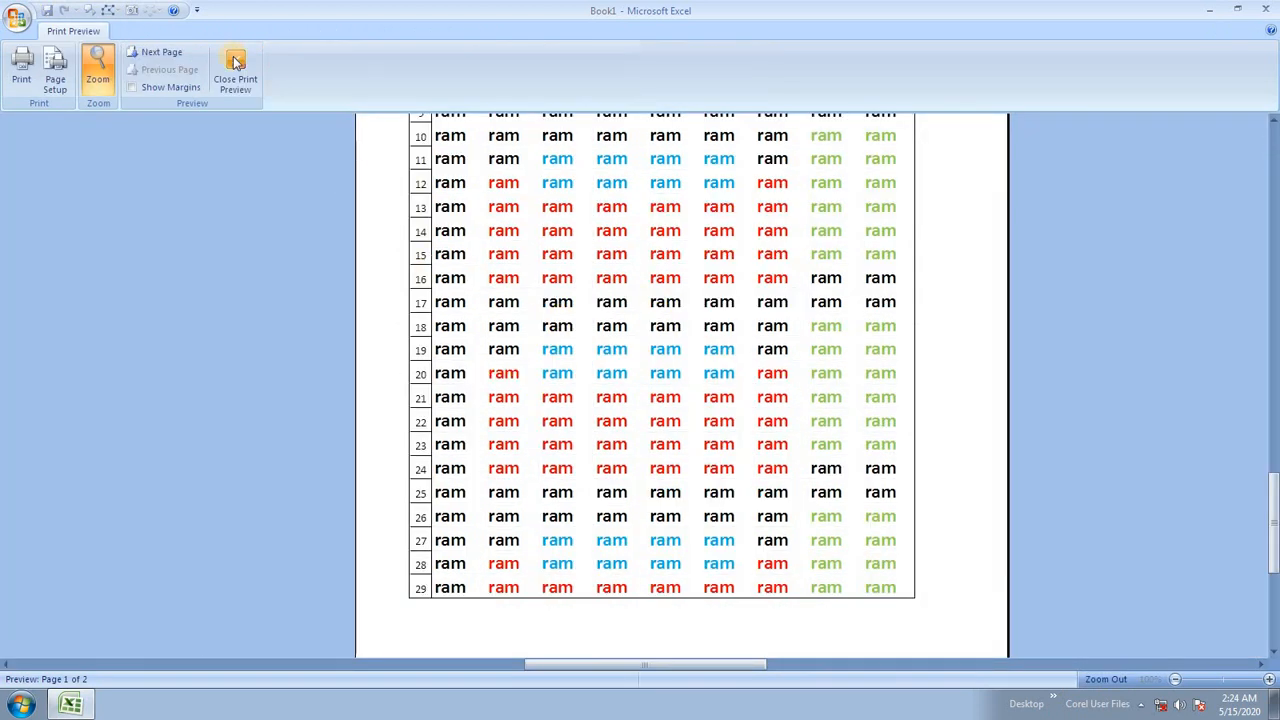
click(171, 55)
click(236, 66)
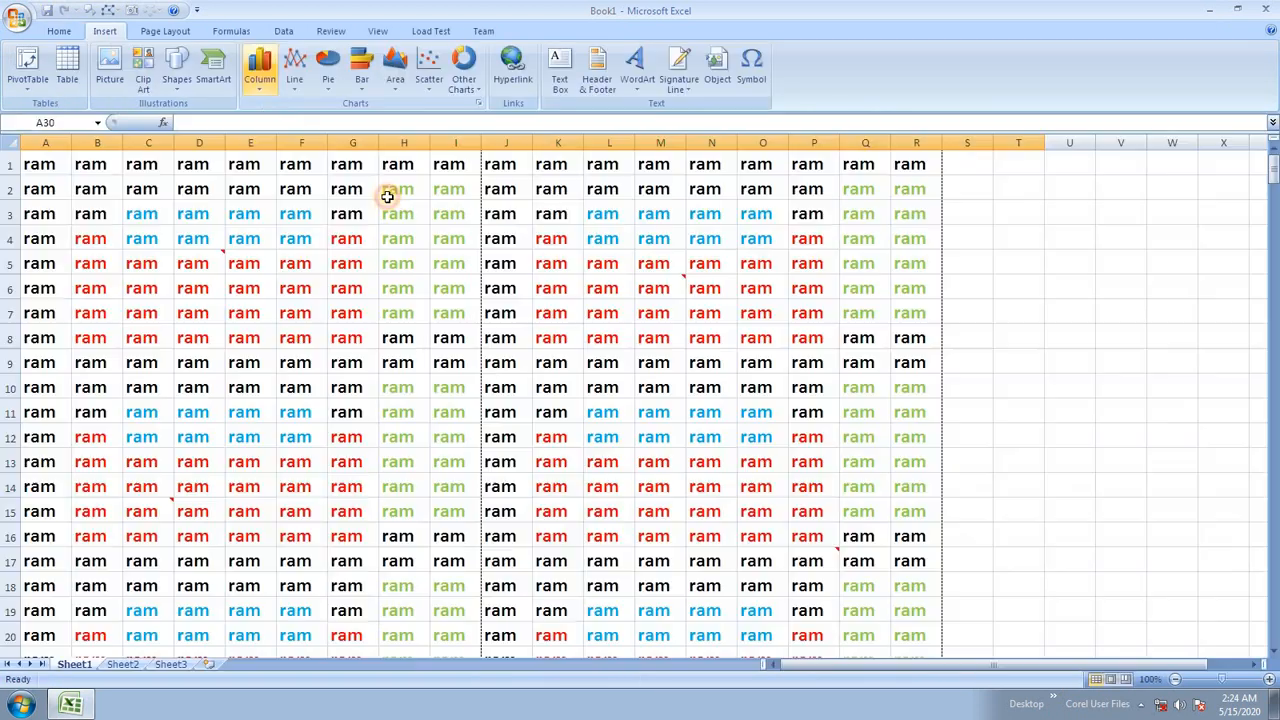
Set the sheet's comments to print "At end of sheet" in the Page Setup sheet options.
click(165, 31)
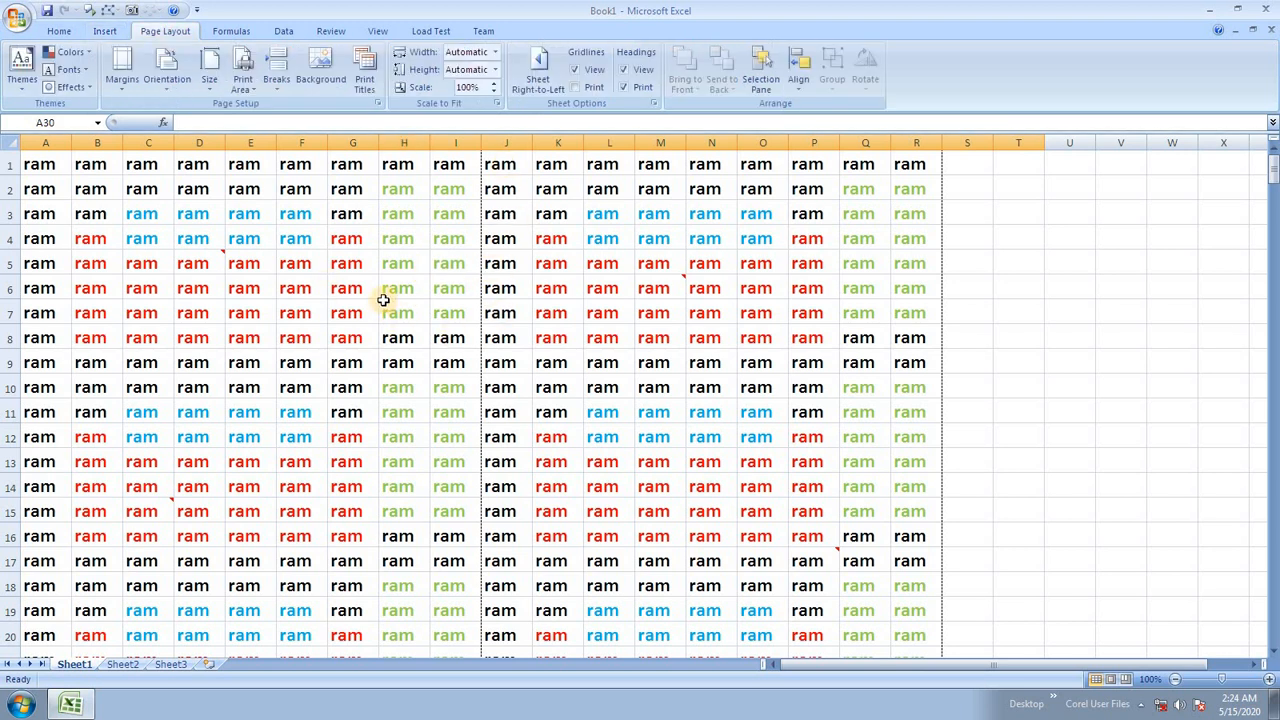
click(366, 66)
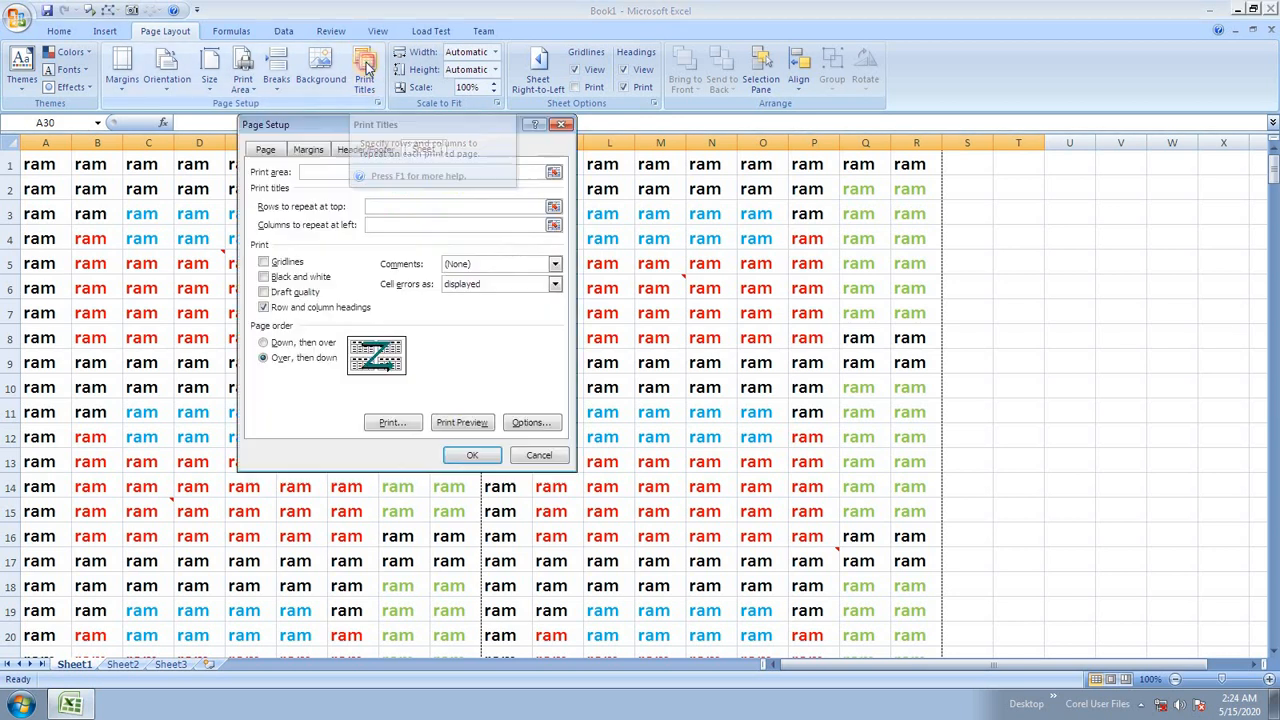
click(465, 264)
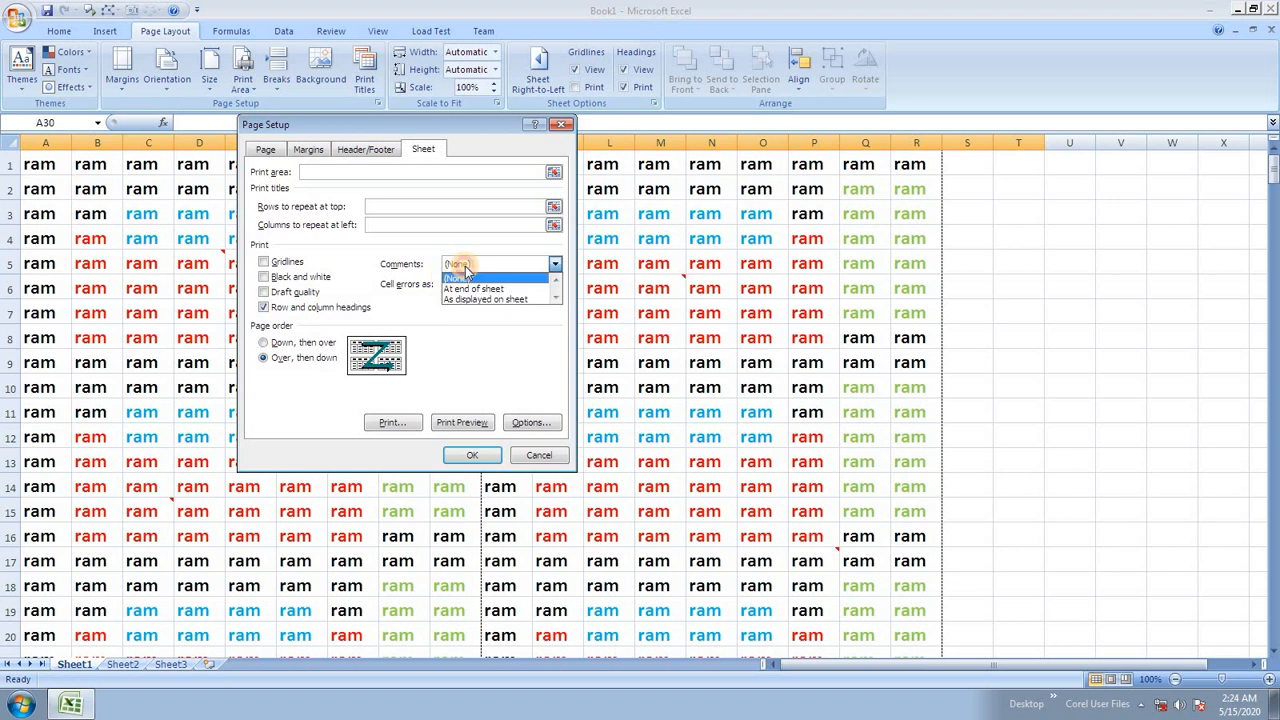
click(477, 289)
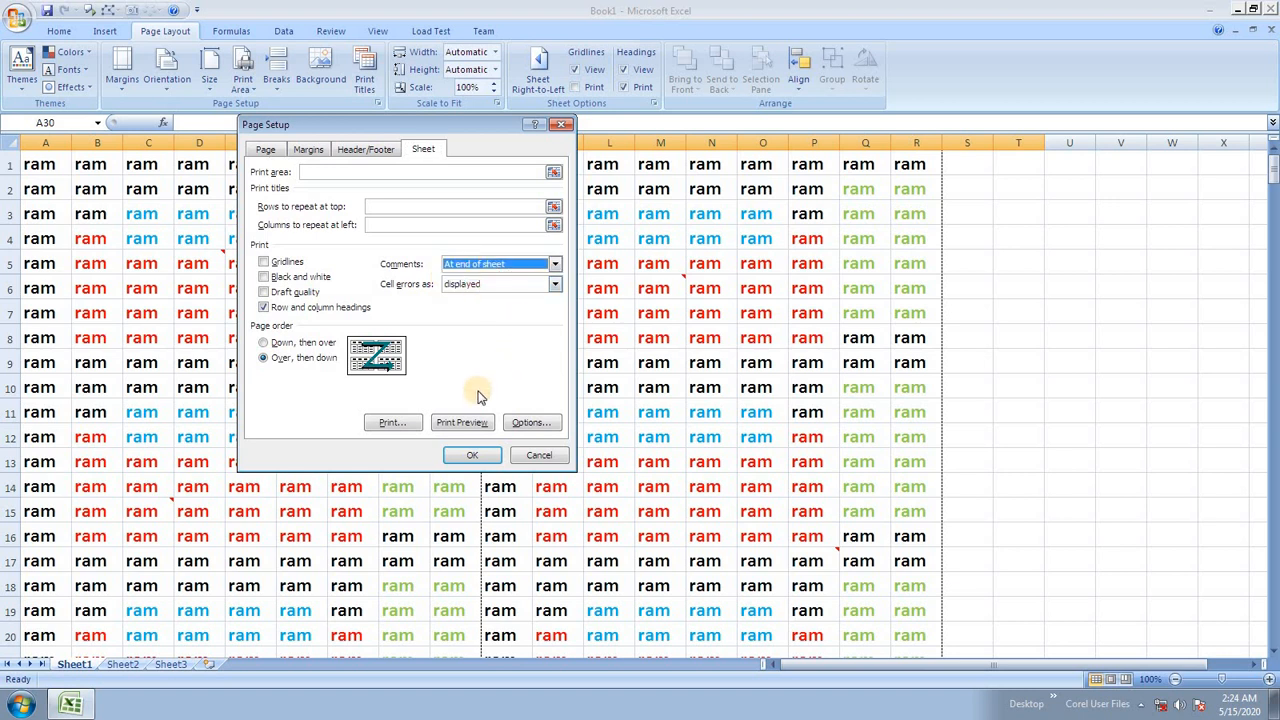
click(480, 452)
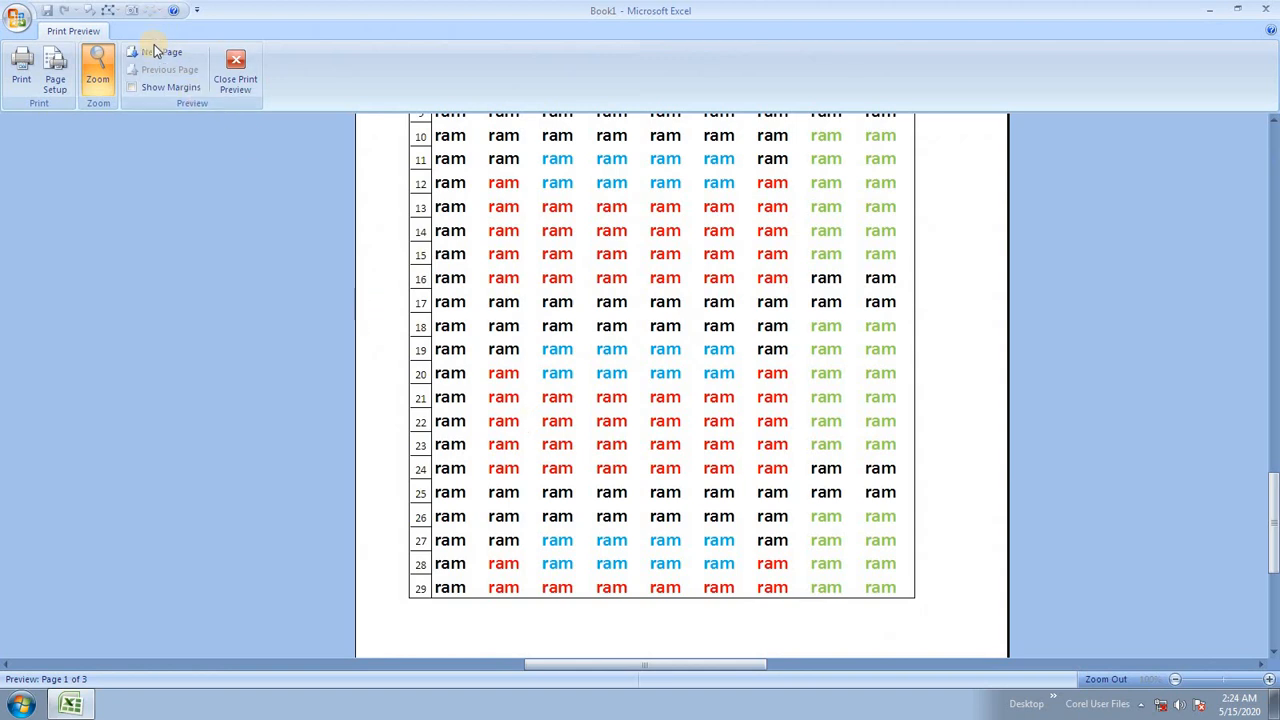
Examine the cell comments listed on the last page in print preview, and return to the worksheet.
click(158, 51)
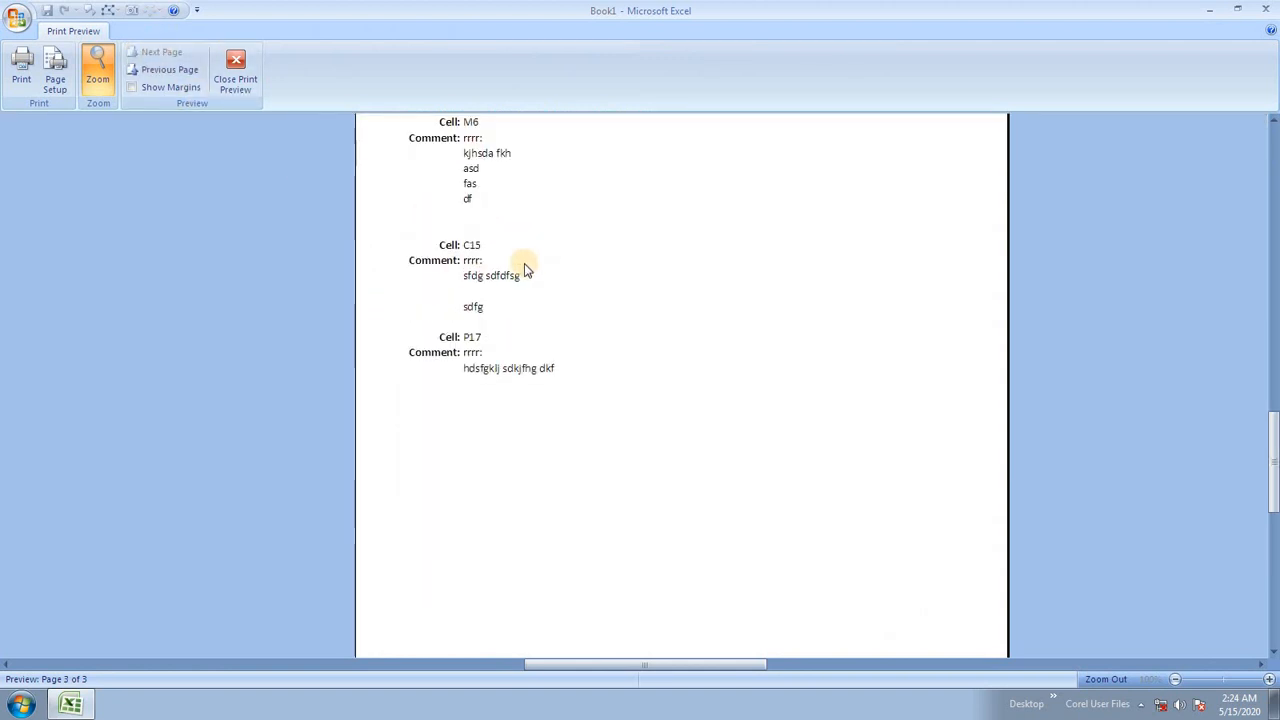
scroll(524, 263, up, 3)
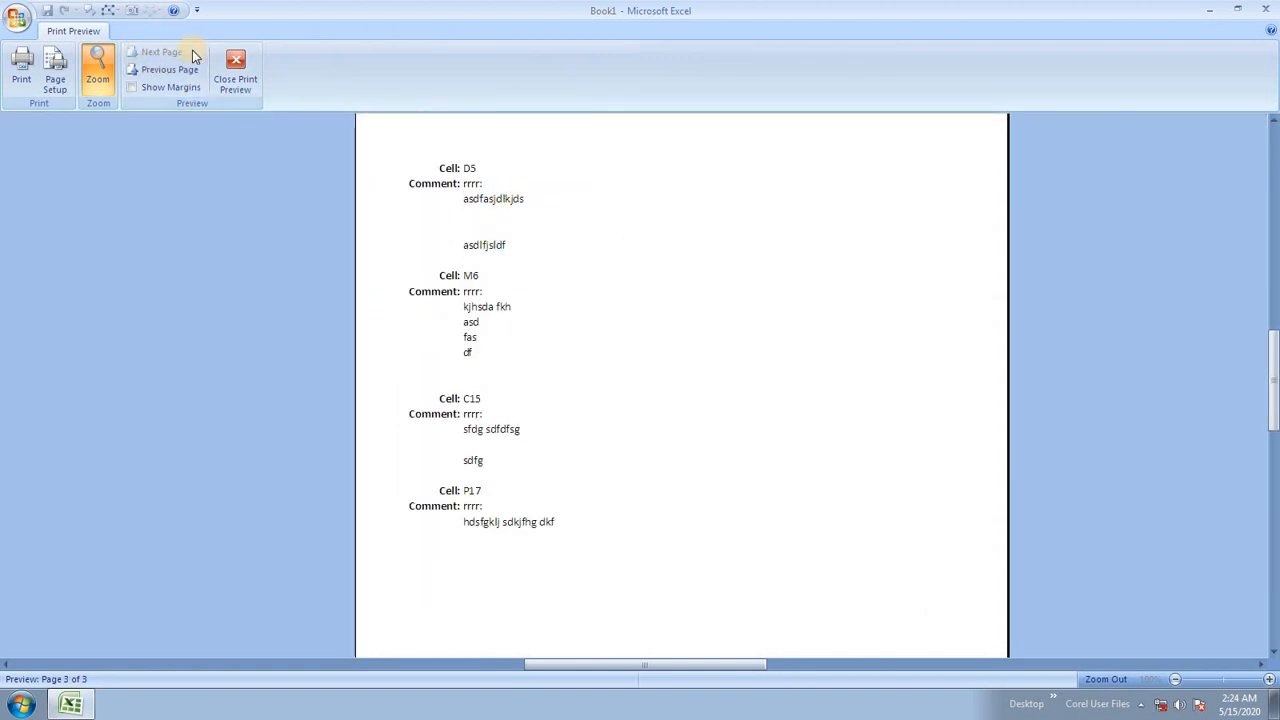
click(250, 80)
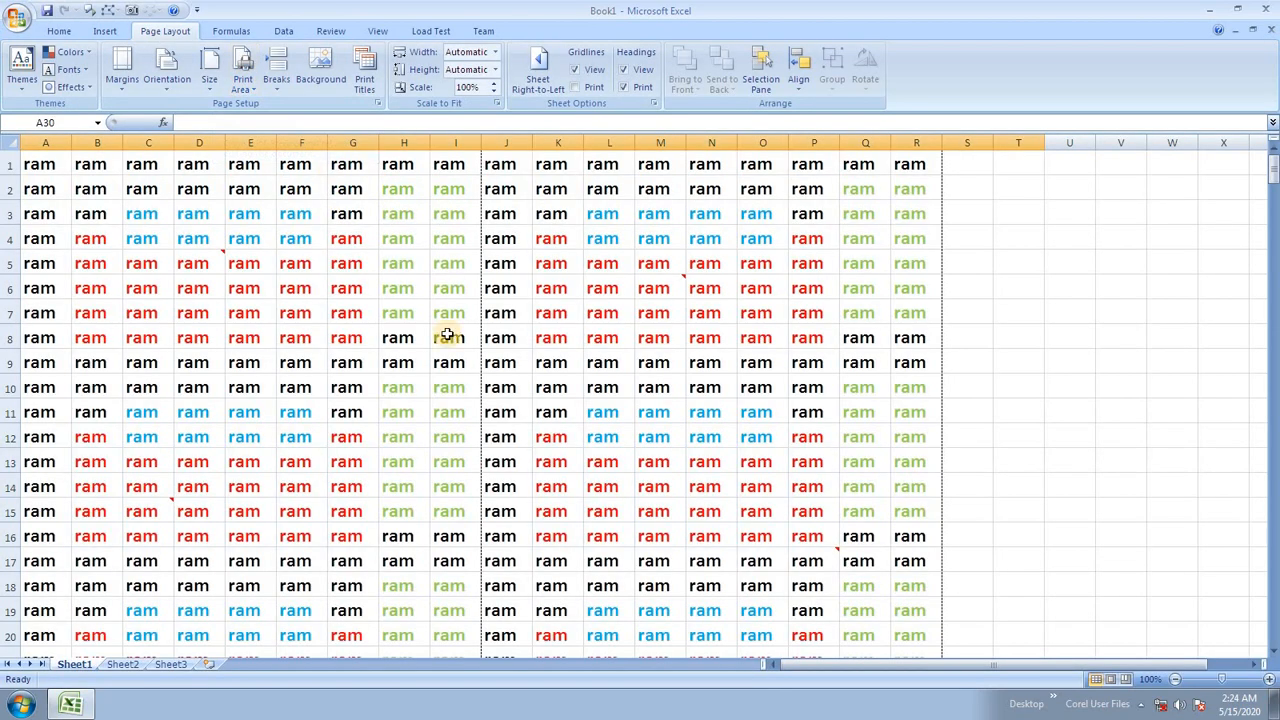
Set the printing of comments back to (None) in the Page Setup sheet options.
click(361, 88)
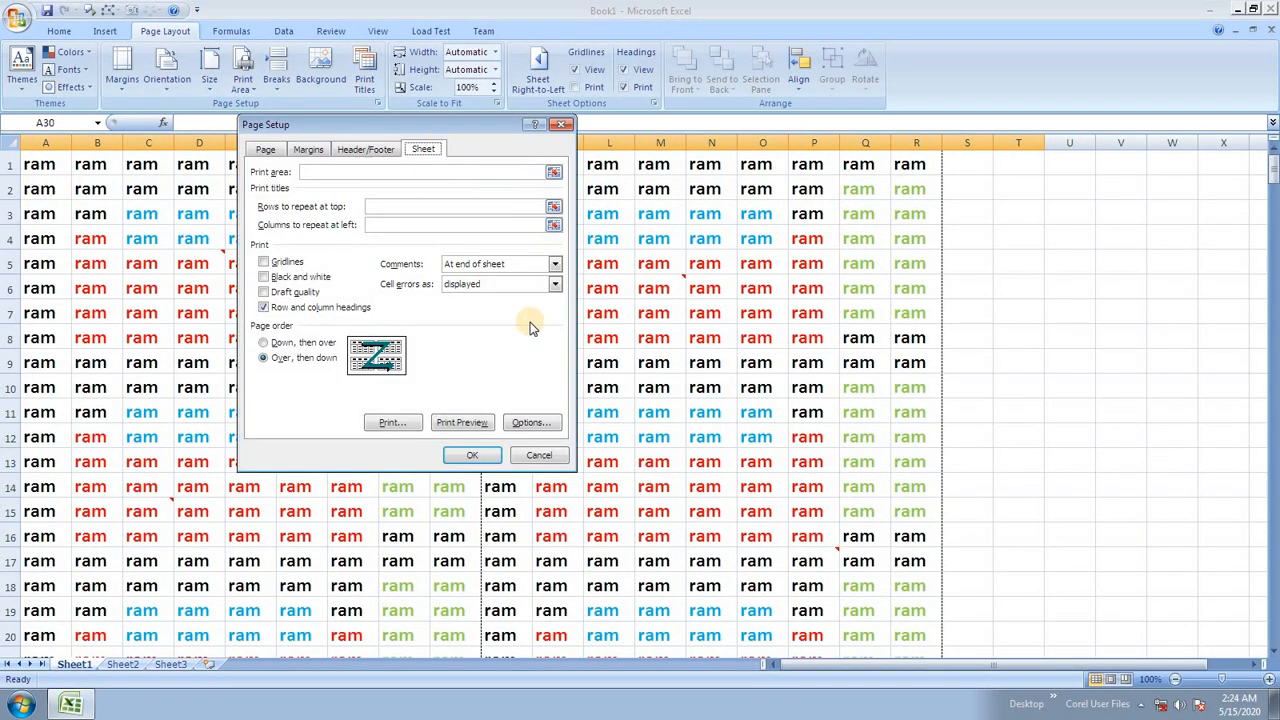
click(509, 264)
click(503, 274)
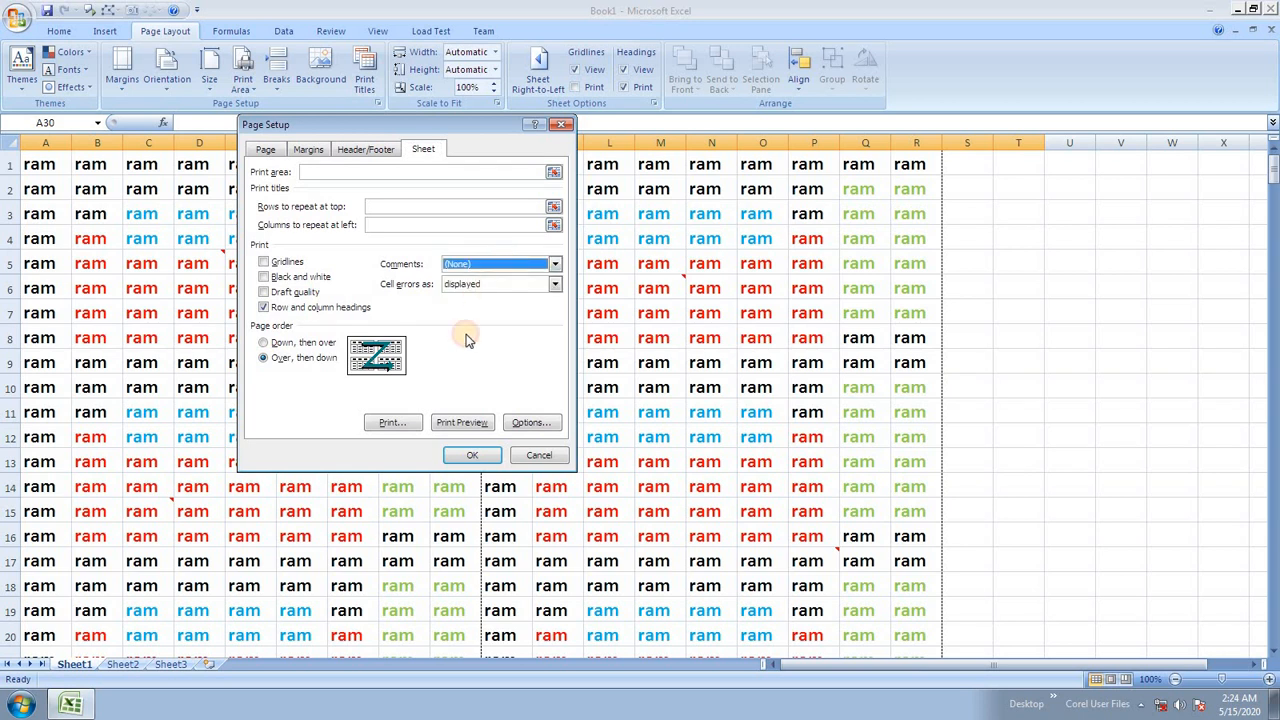
click(470, 455)
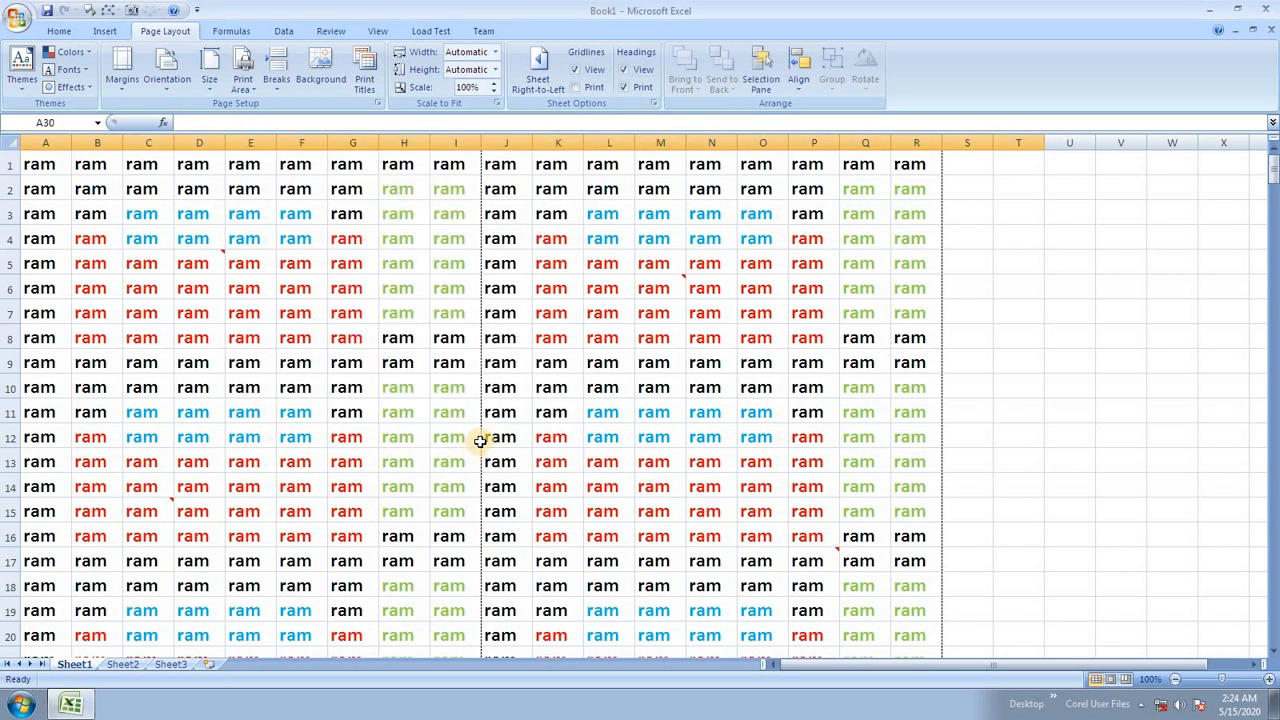
Check the pages in print preview without the comments page, and close the preview.
key(ctrl+F2)
click(182, 56)
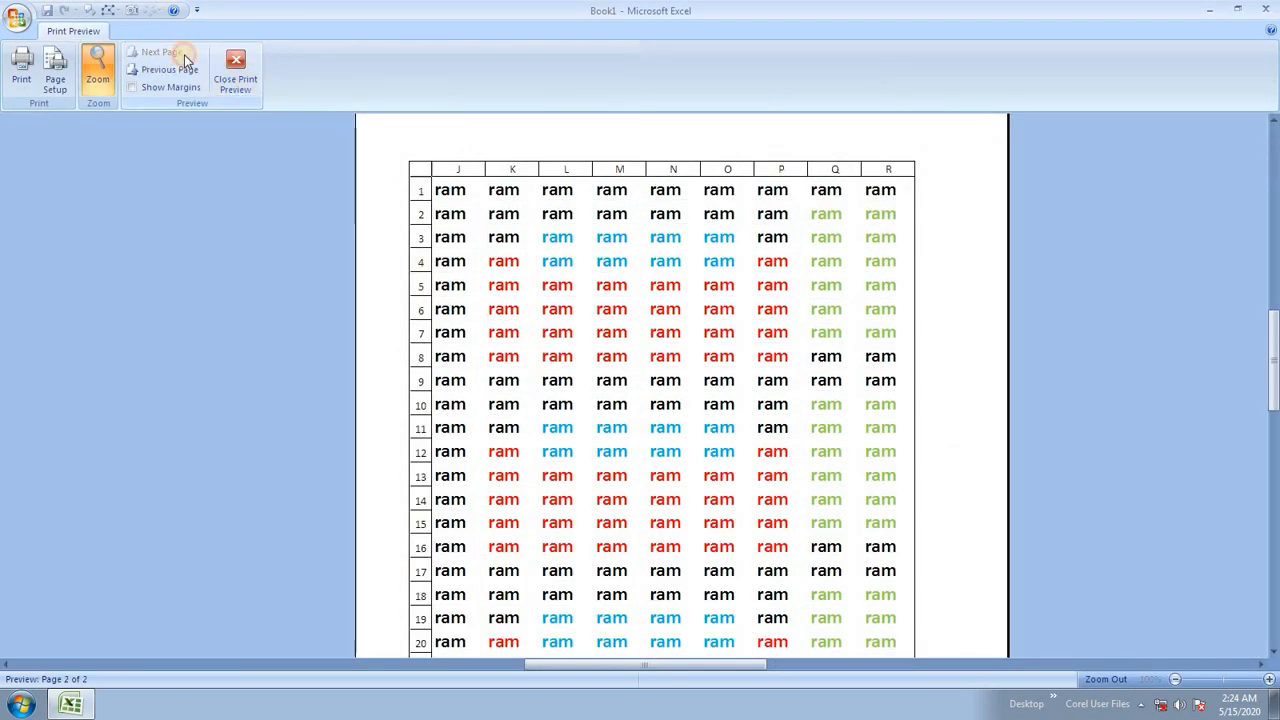
click(235, 70)
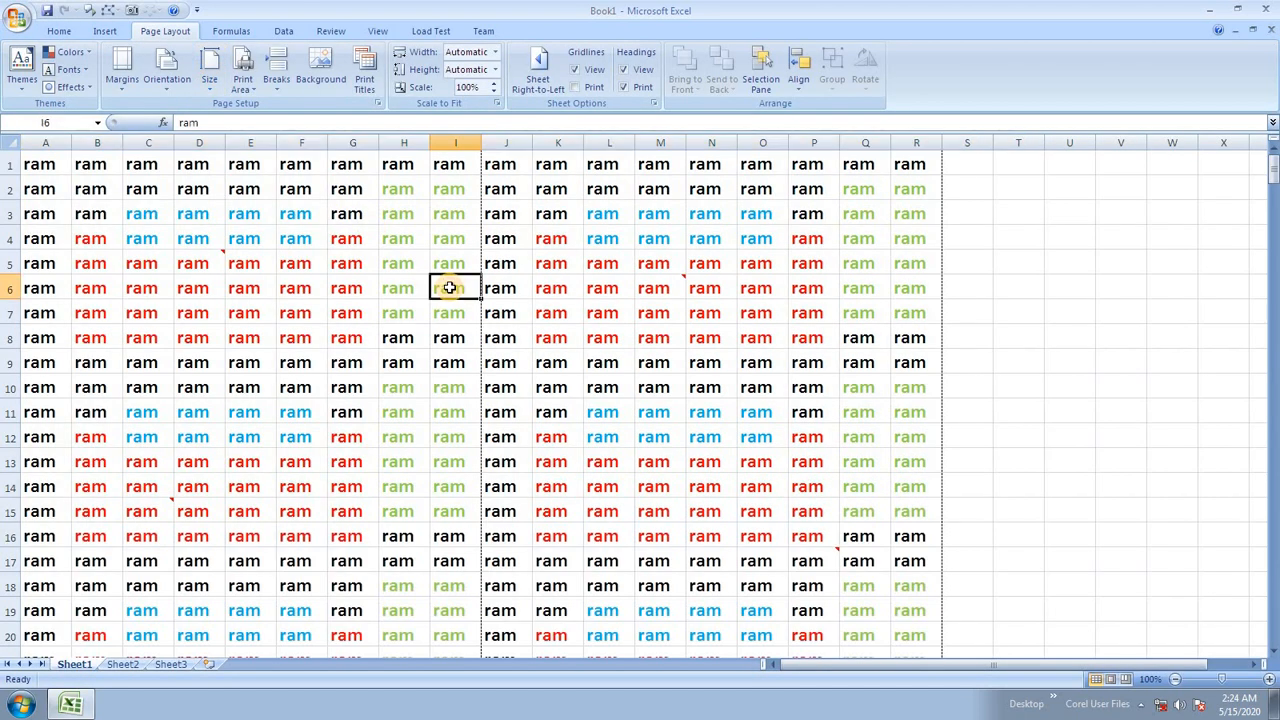
View the available choices for printing cell errors in Page Setup, and cancel the dialog.
click(365, 80)
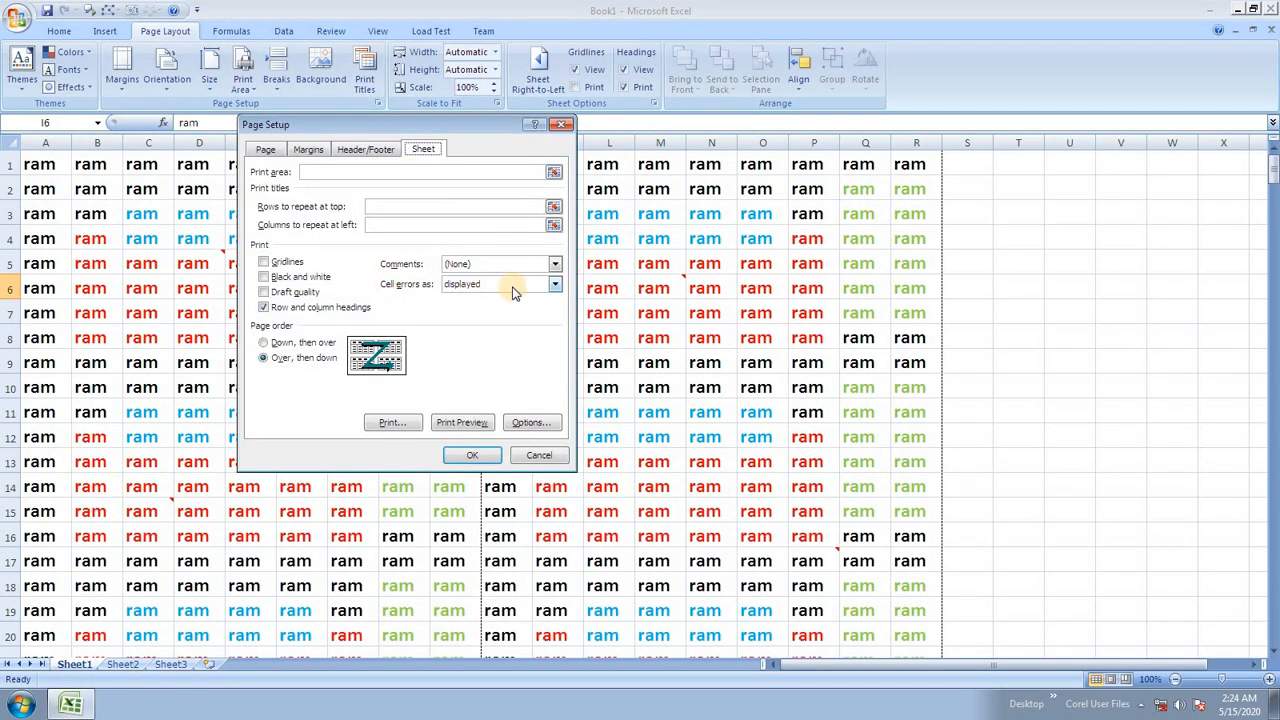
click(510, 288)
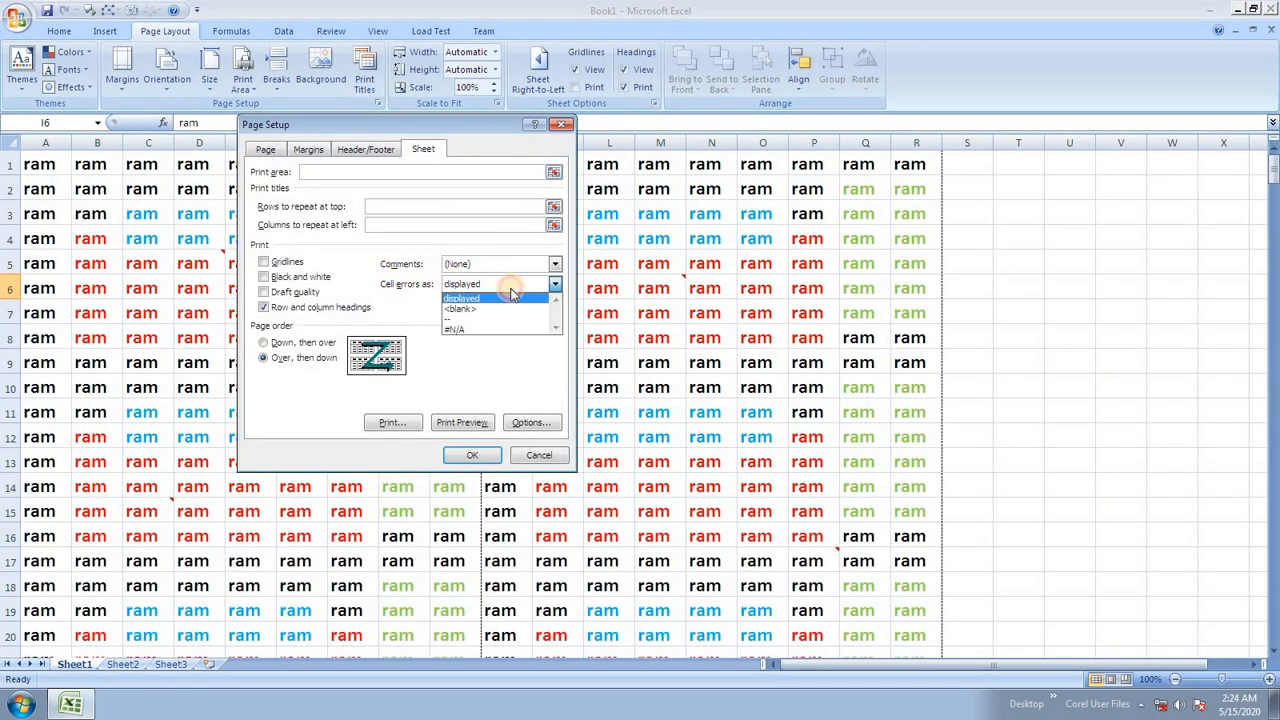
click(540, 456)
key(Down)
key(Down)
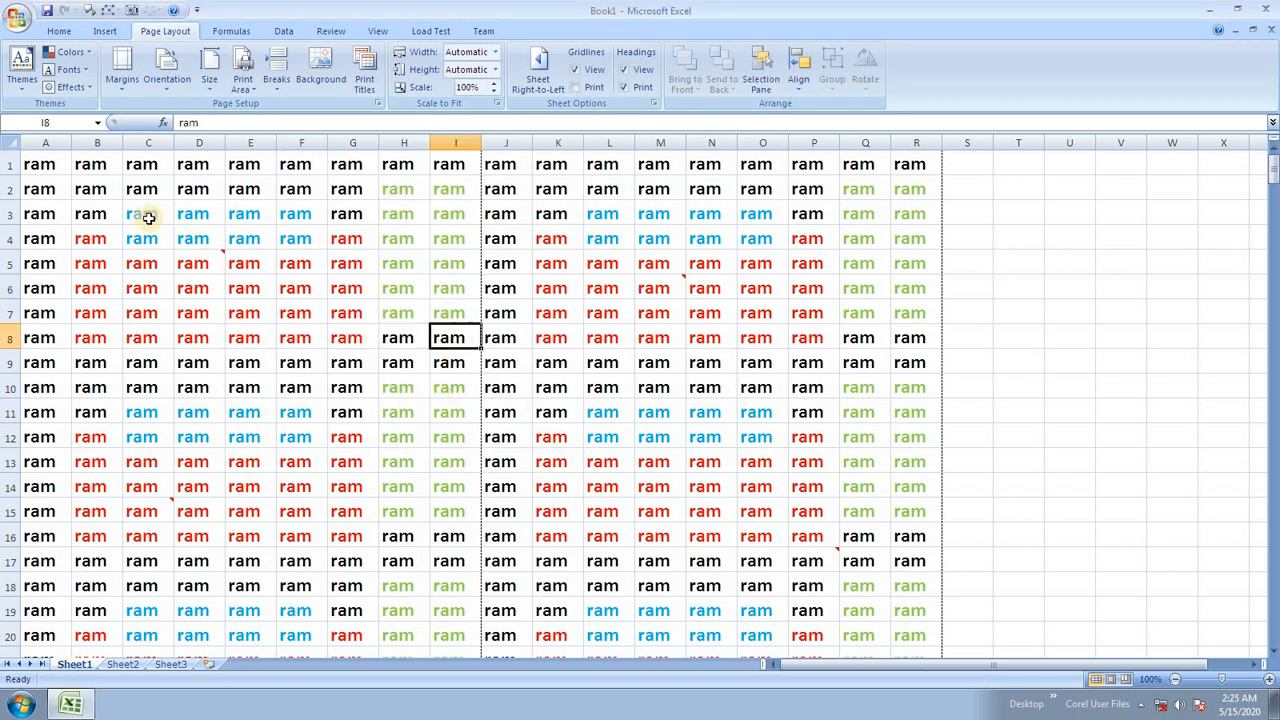
Enter the formula =3/0 in cell E9 to produce a division error.
click(252, 360)
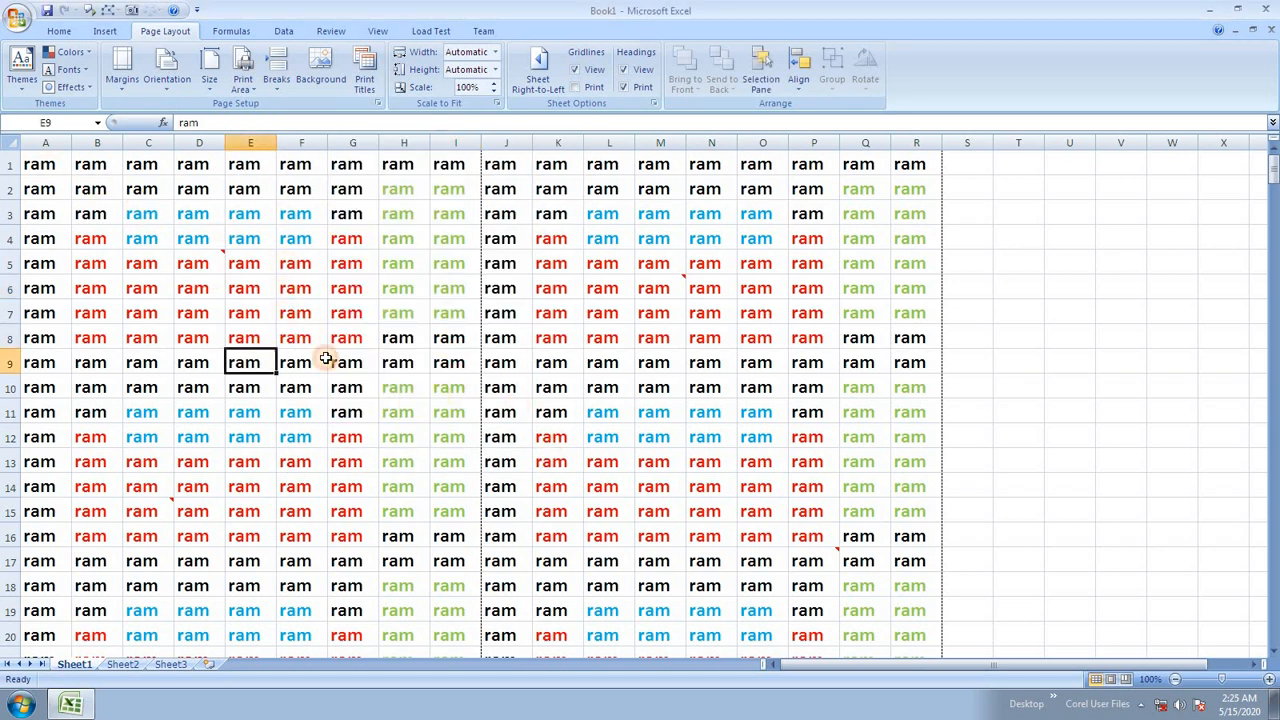
text(=)
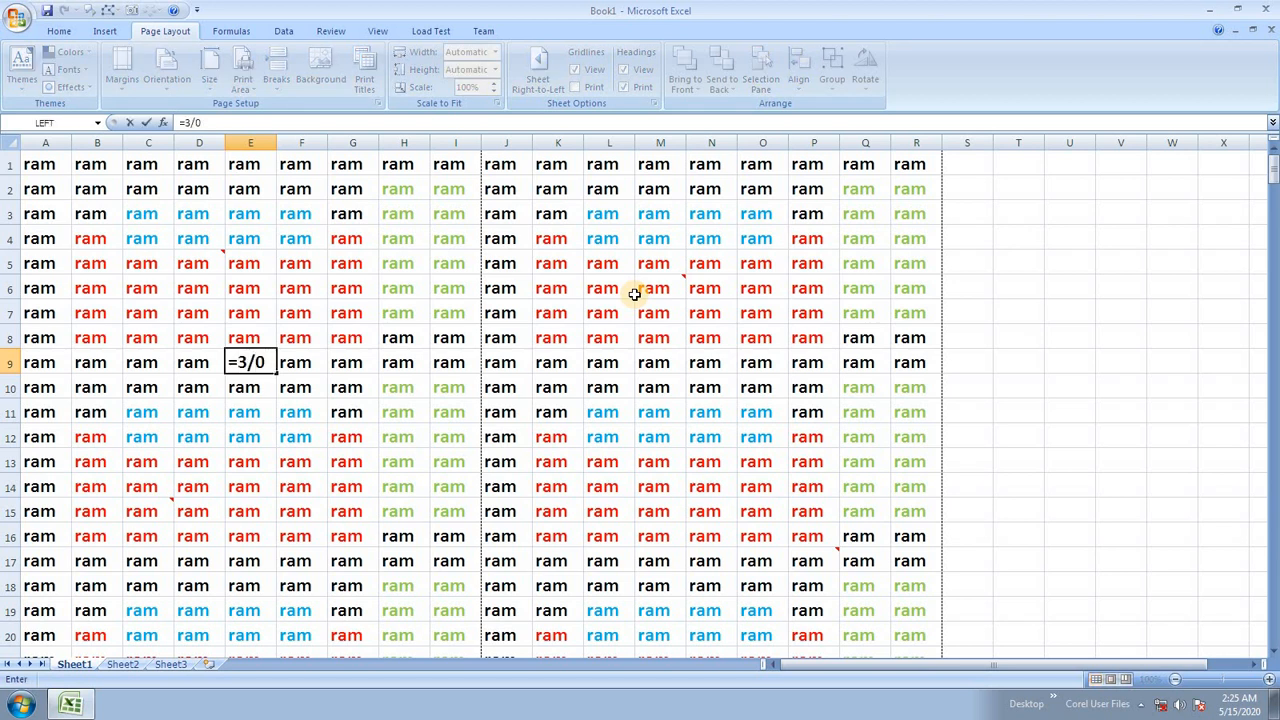
text(3/0)
key(Return)
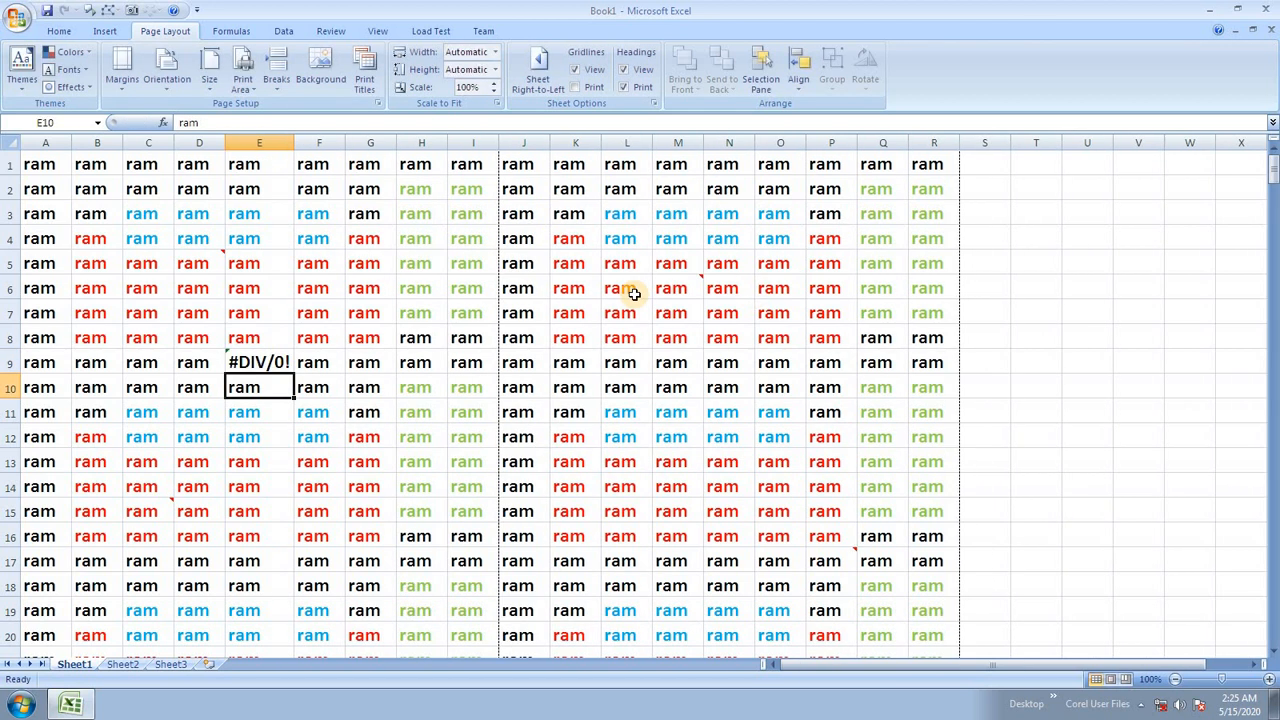
Enter the misspelled formula =sun(34,56) in cell N10 to produce a name error.
click(720, 386)
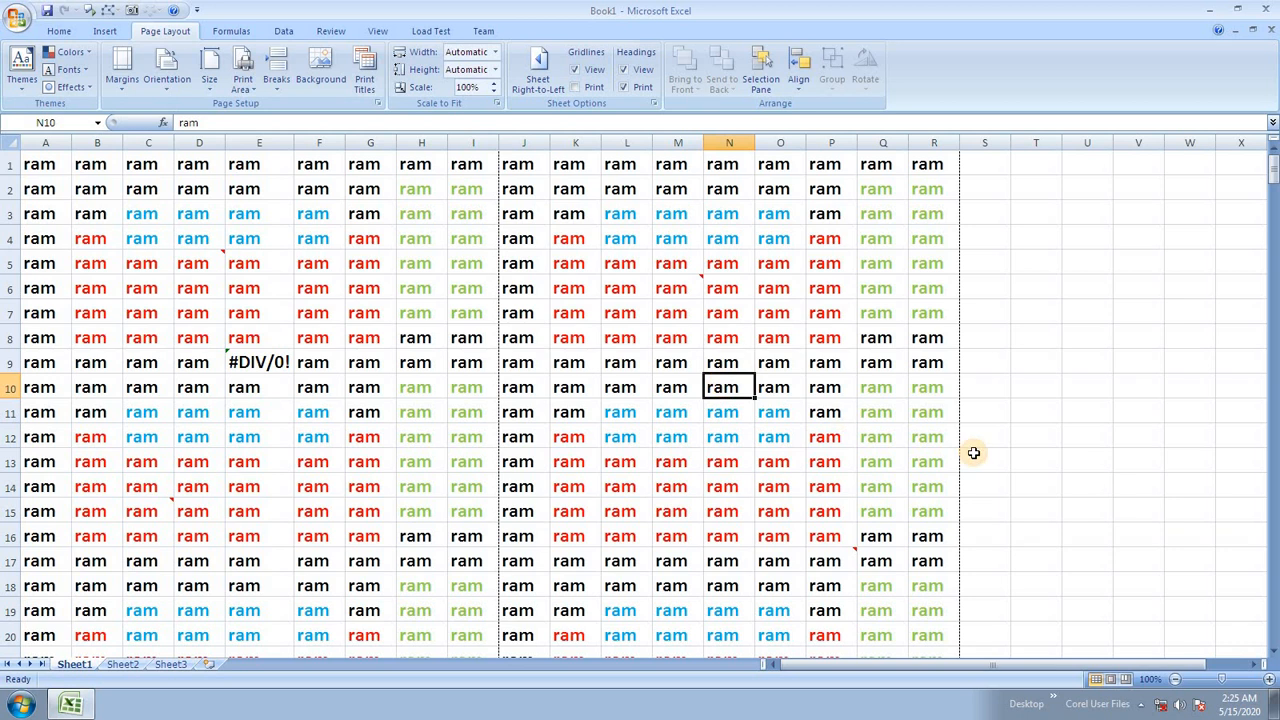
text(=sun(34,56)
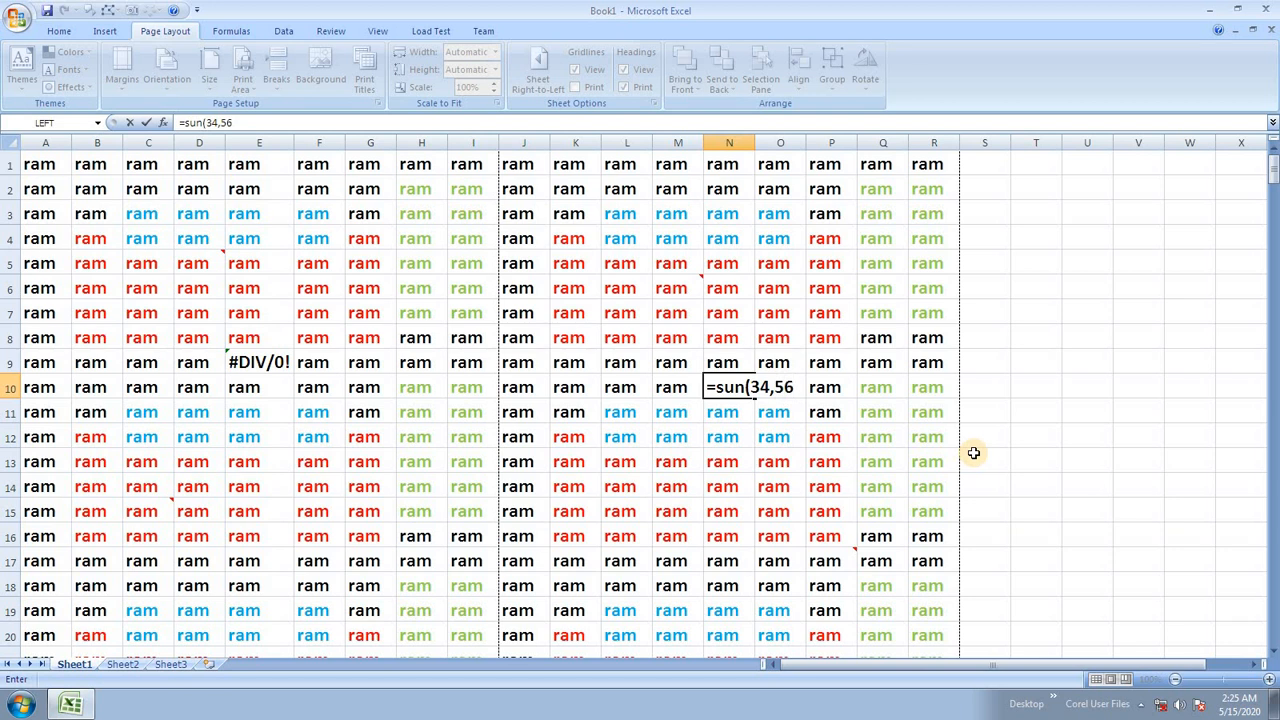
key(Return)
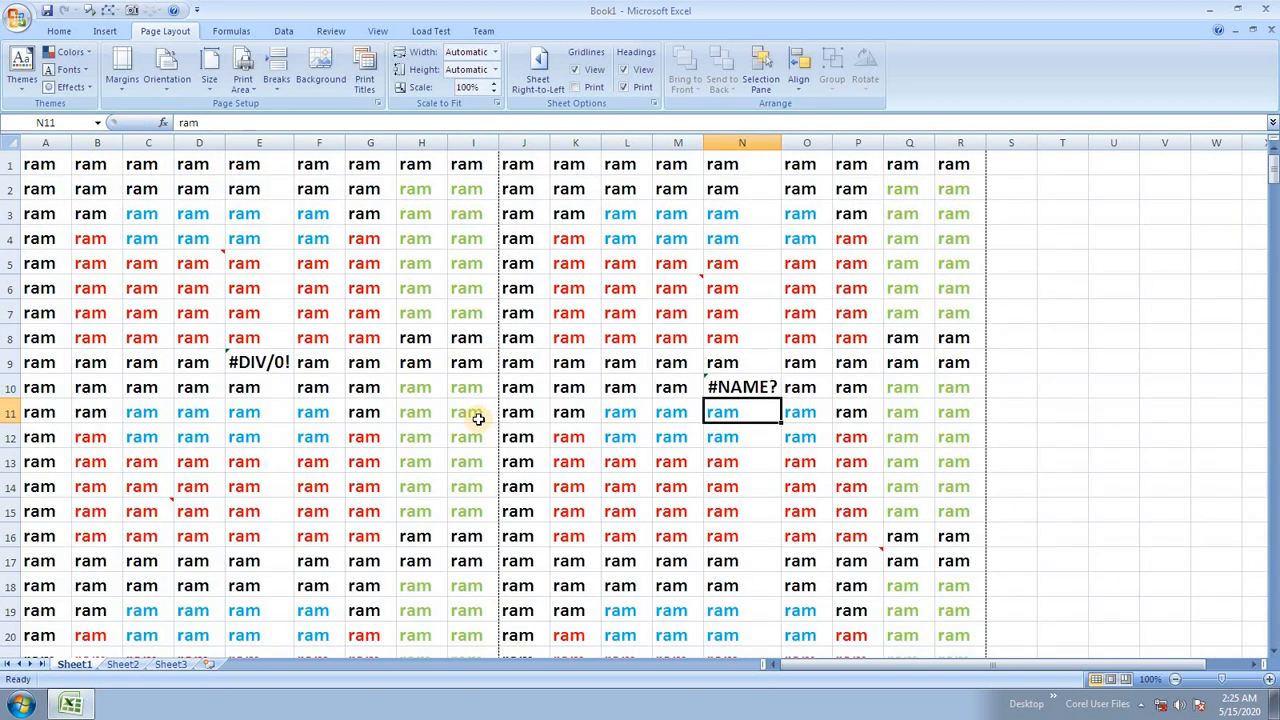
Check how the error cells E9 and N10 appear on both pages in print preview, and return to the worksheet.
click(243, 506)
click(251, 361)
click(676, 366)
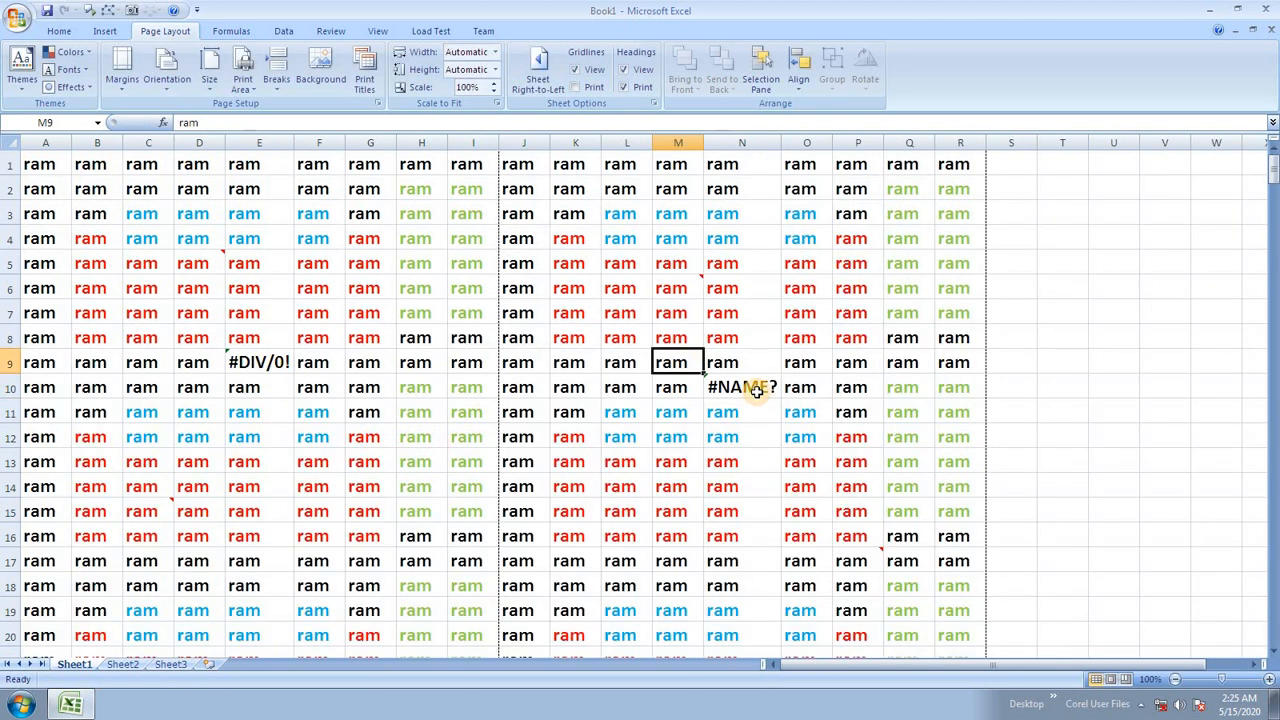
click(752, 390)
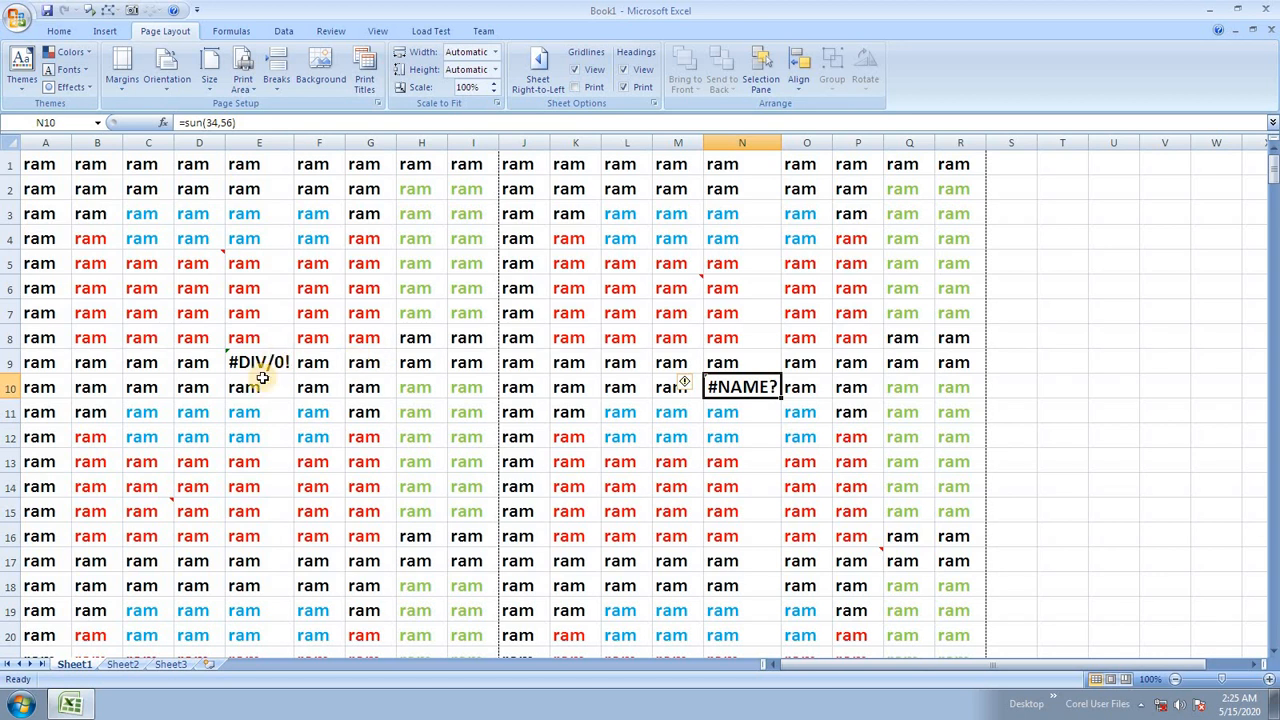
key(ctrl+F2)
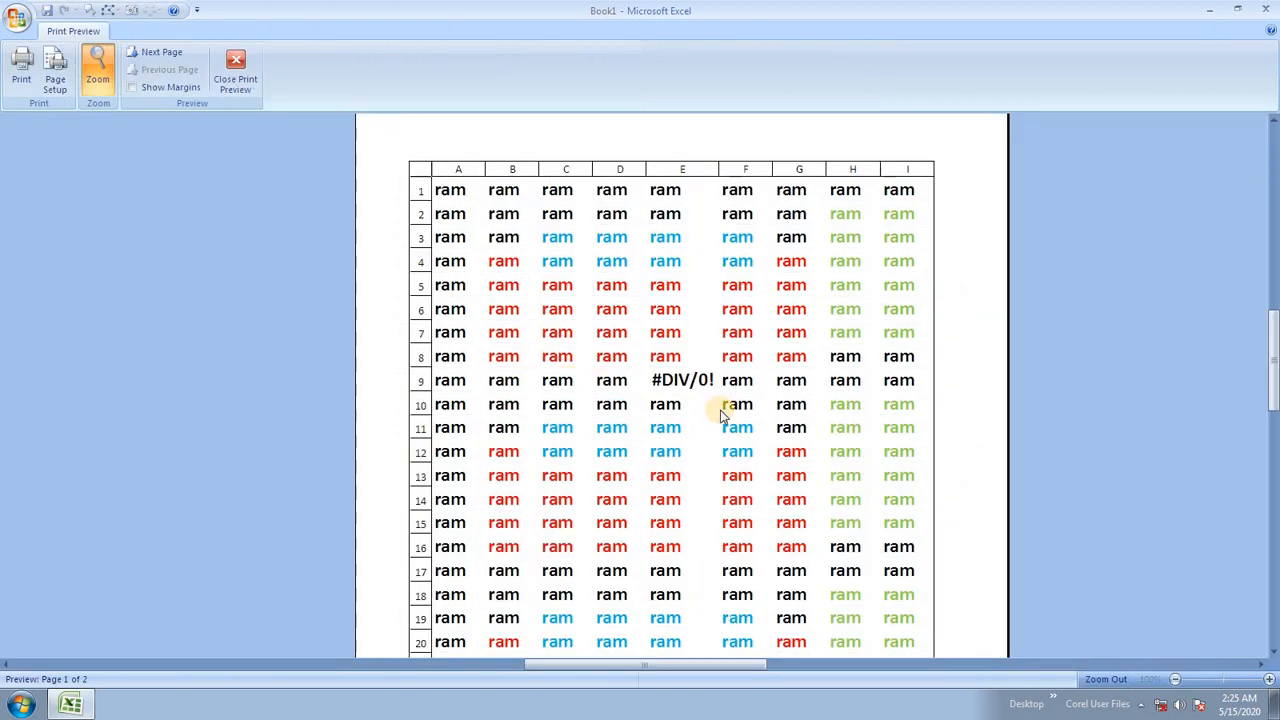
click(689, 381)
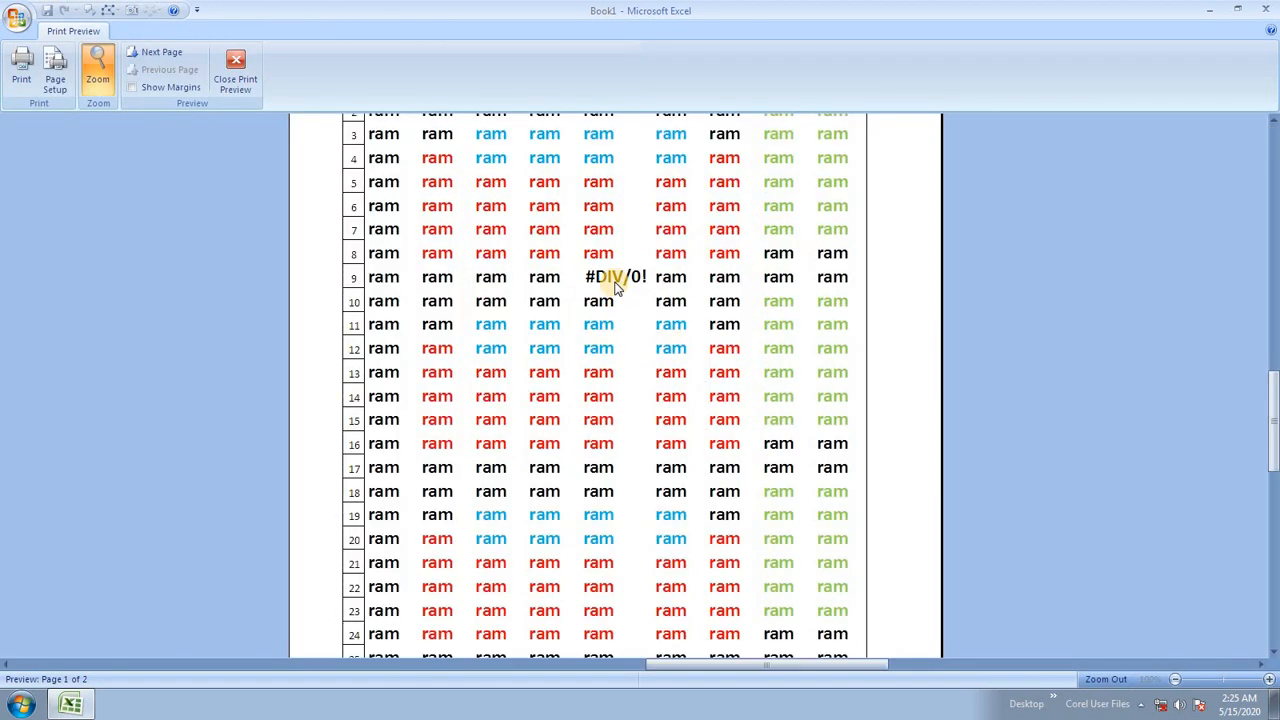
click(158, 52)
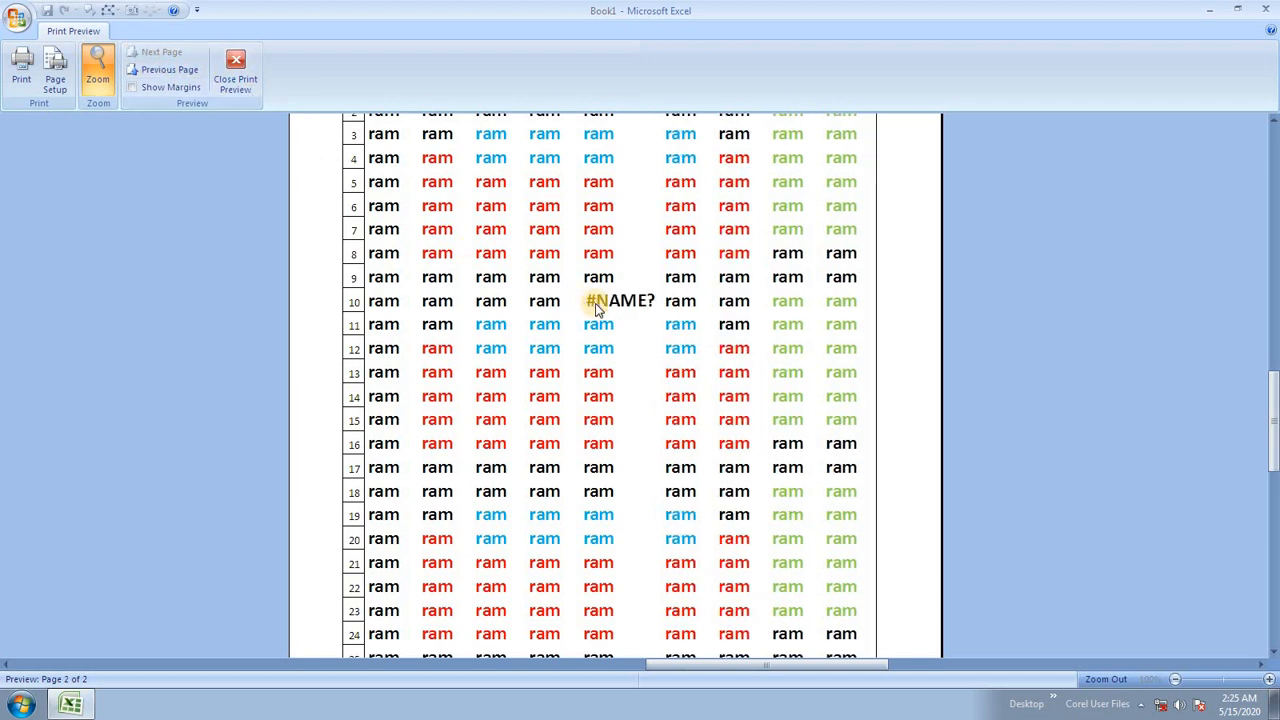
click(236, 75)
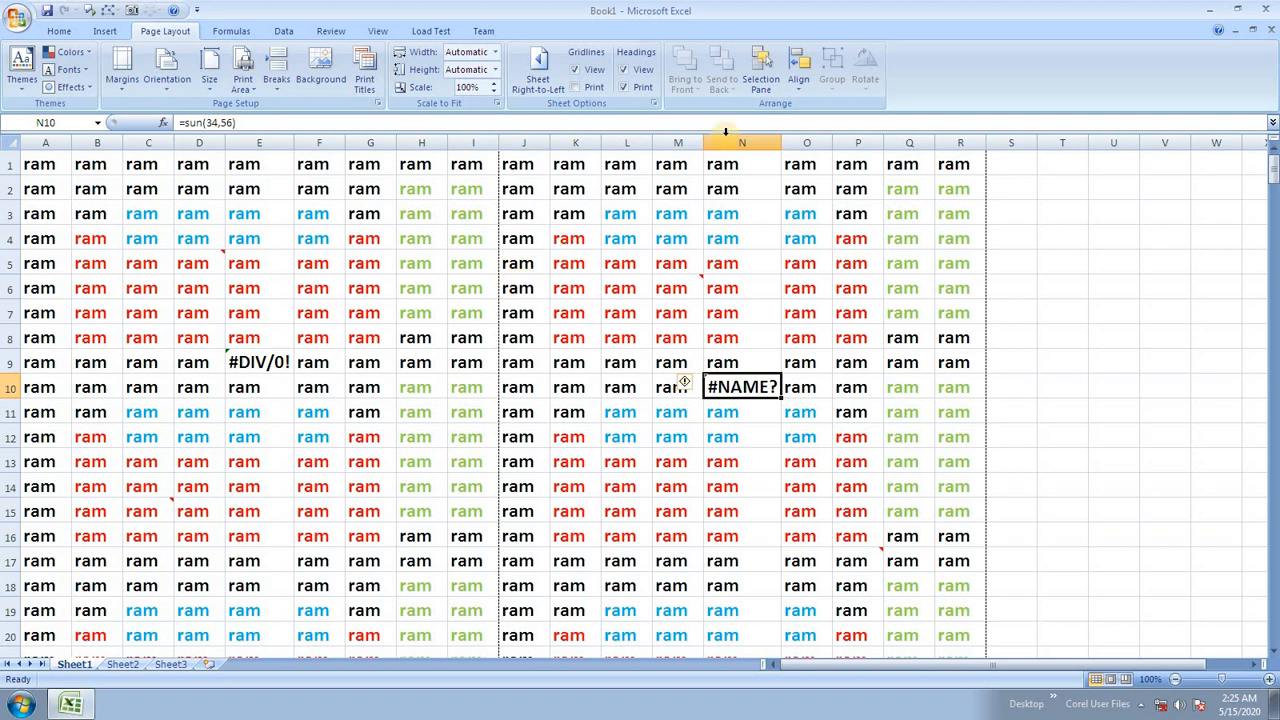
Narrow columns N and E so that their error values no longer fit in the cells.
drag(783, 143, 749, 143)
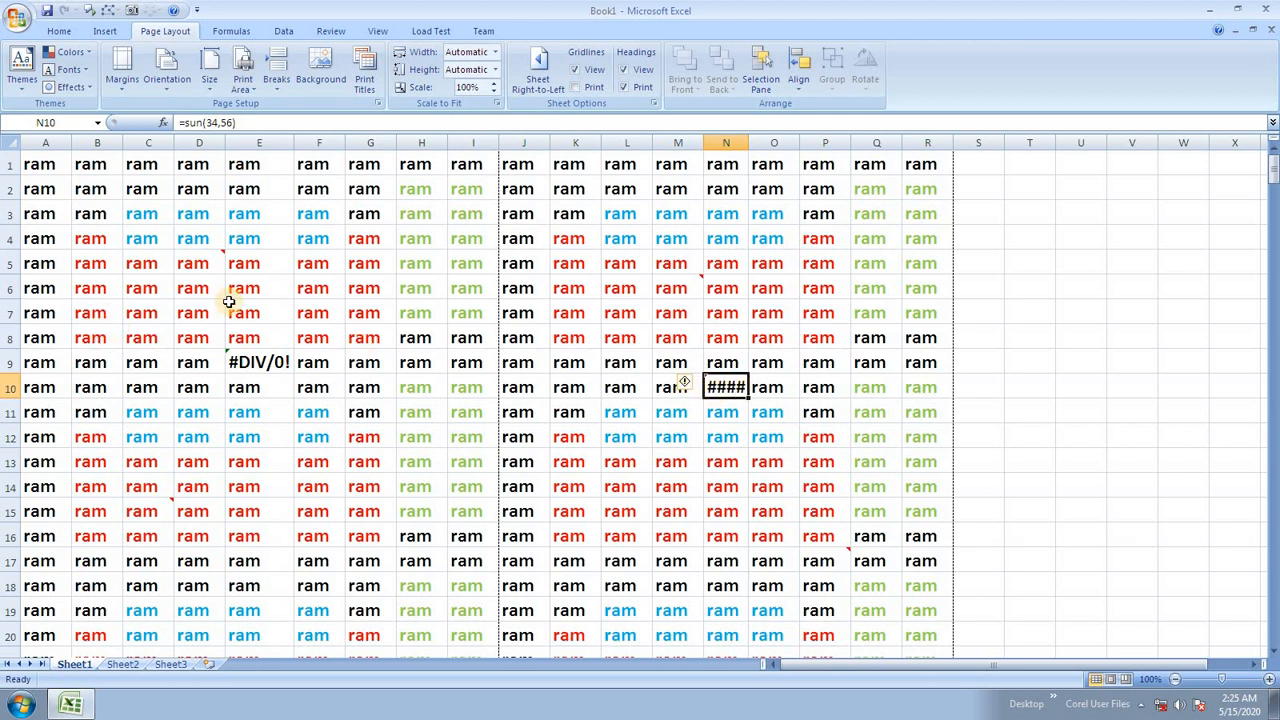
drag(290, 137, 263, 139)
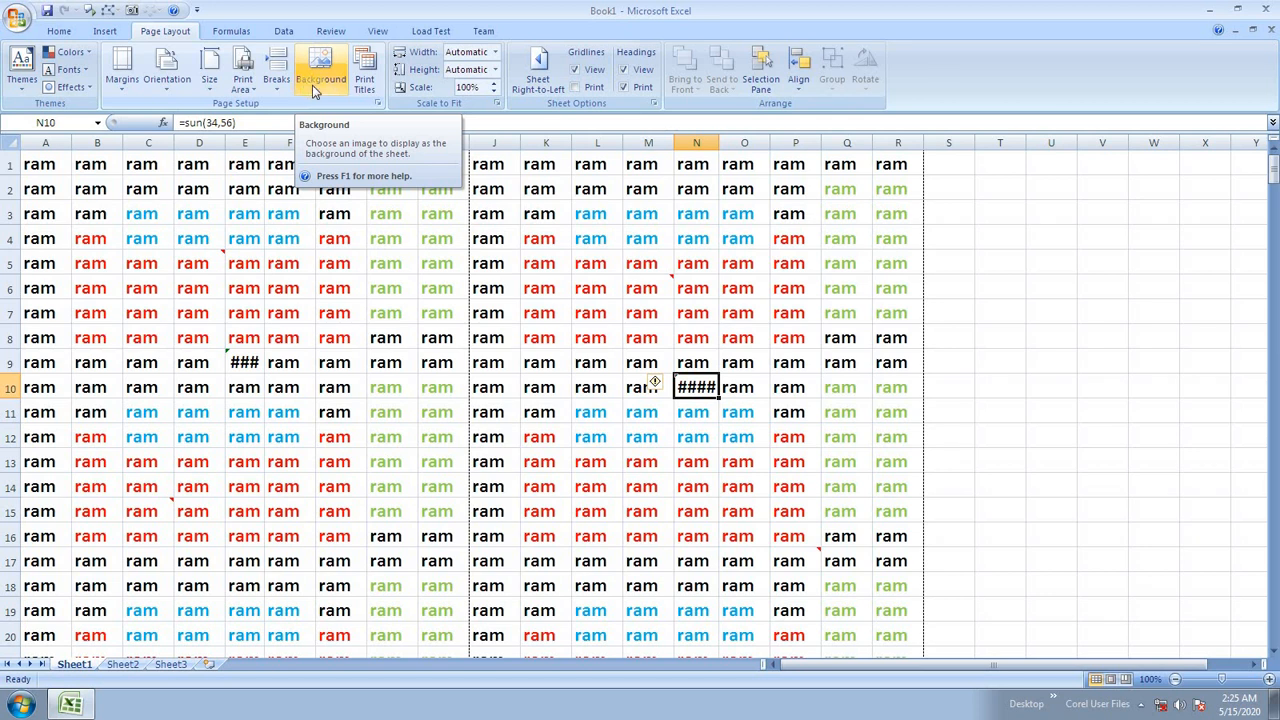
Set cell errors to print as <blank> in Page Setup, and check both pages in print preview.
click(364, 80)
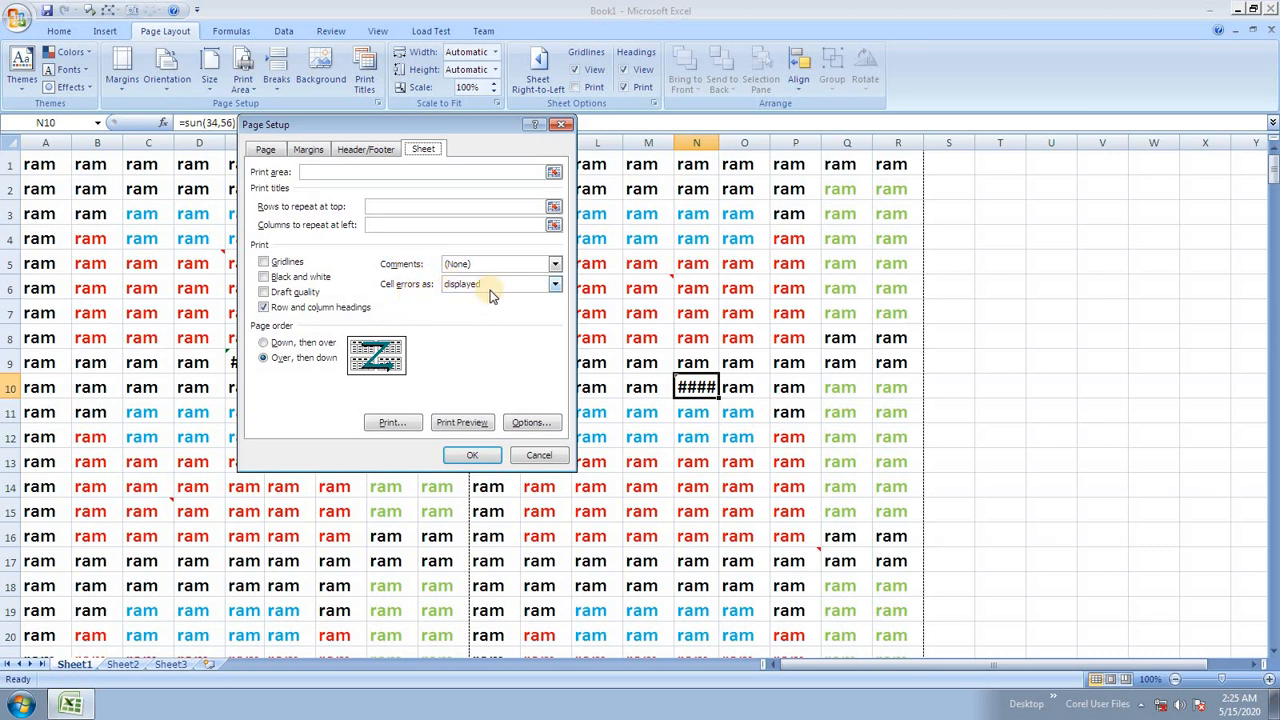
click(507, 290)
click(505, 306)
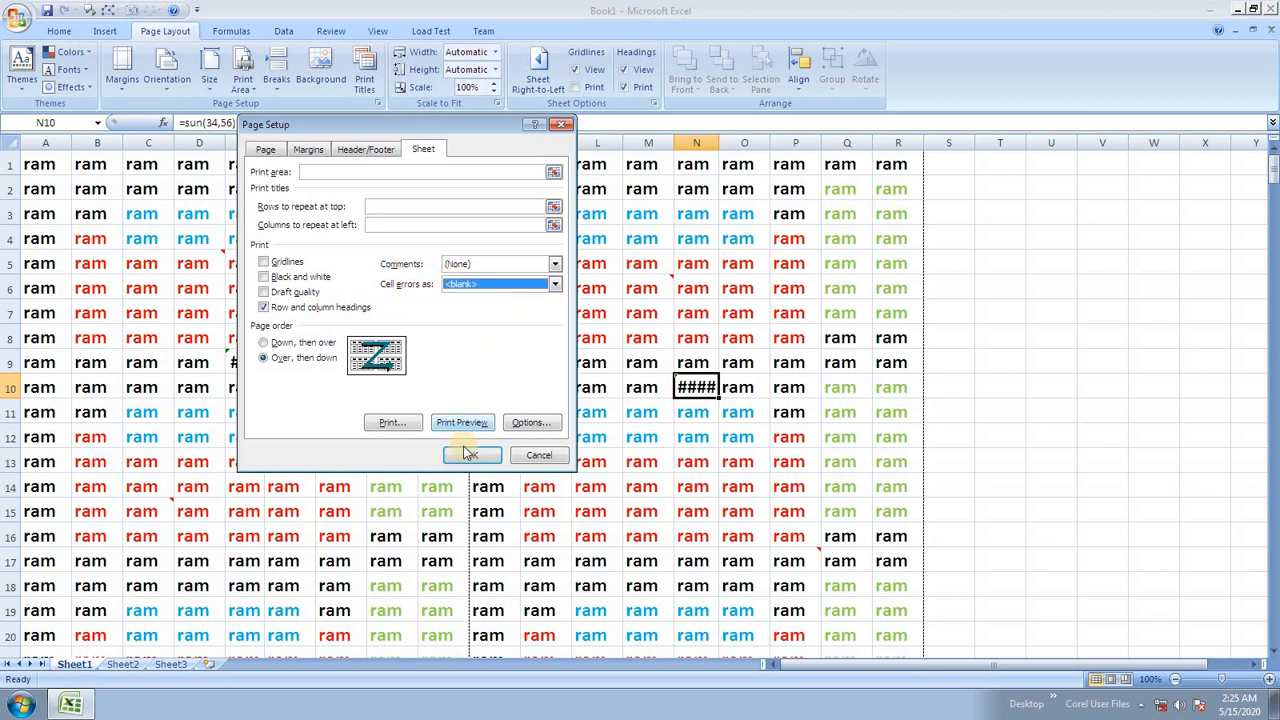
click(472, 453)
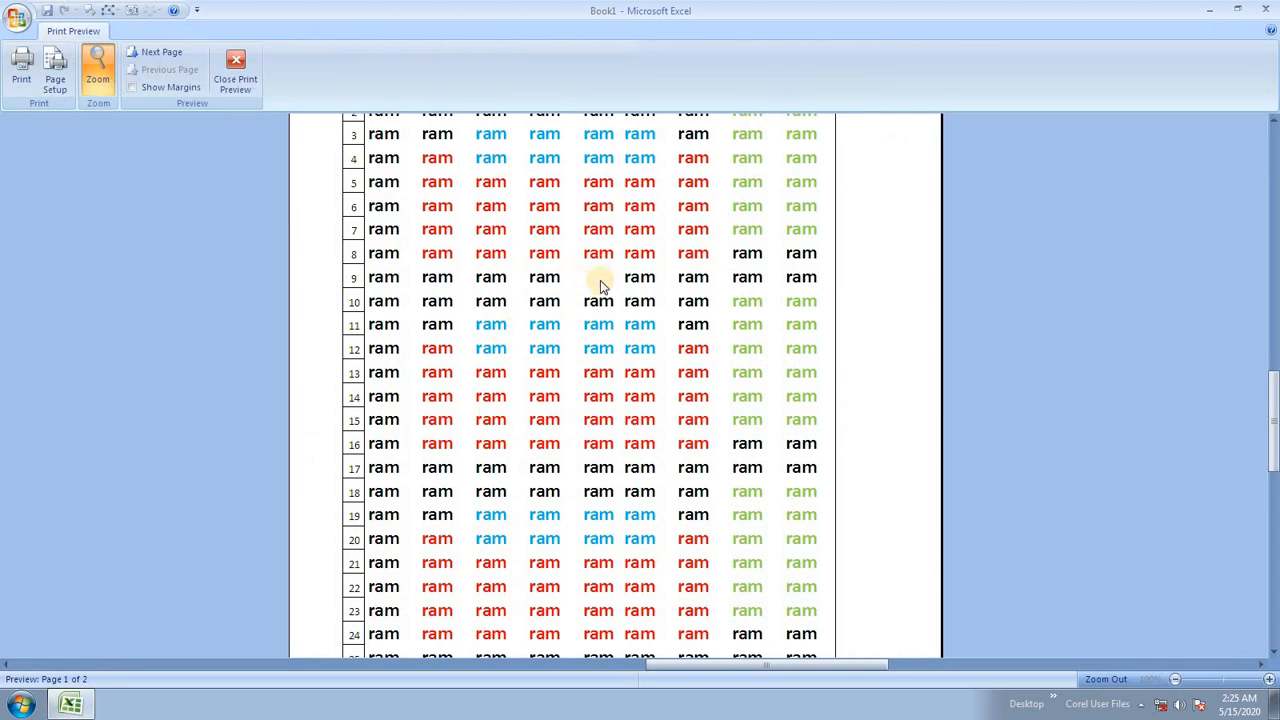
click(158, 52)
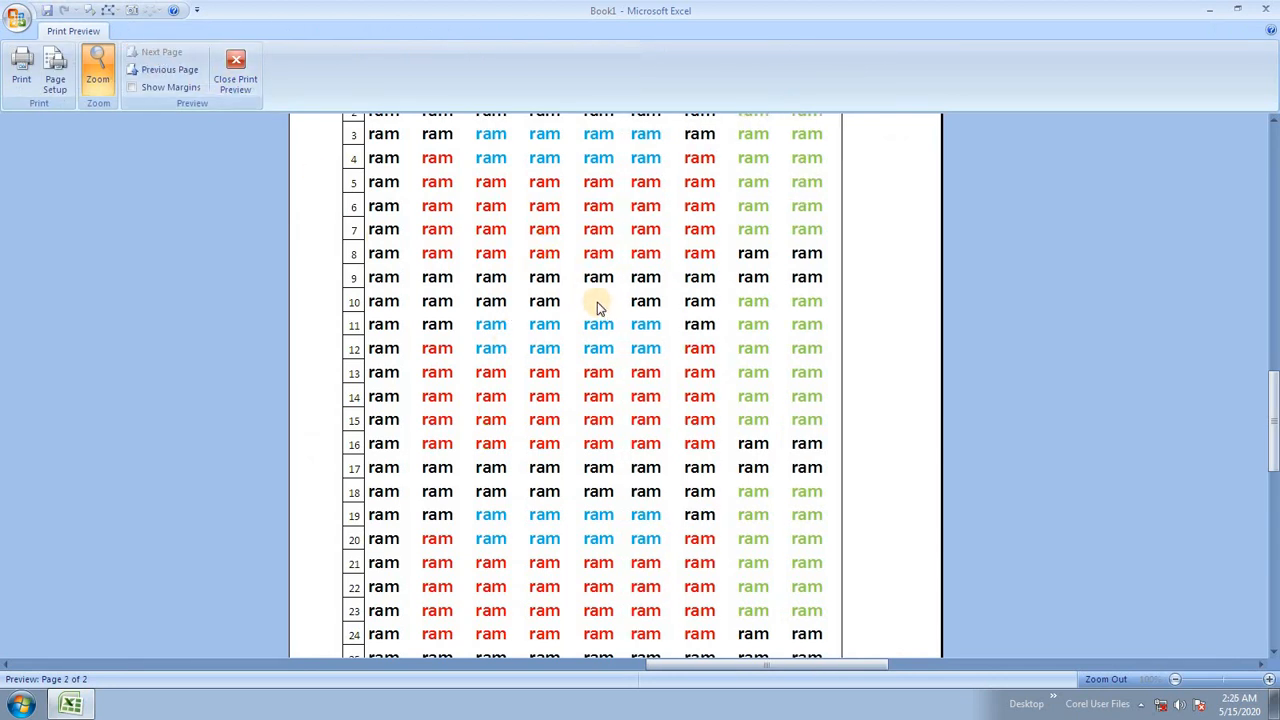
click(236, 62)
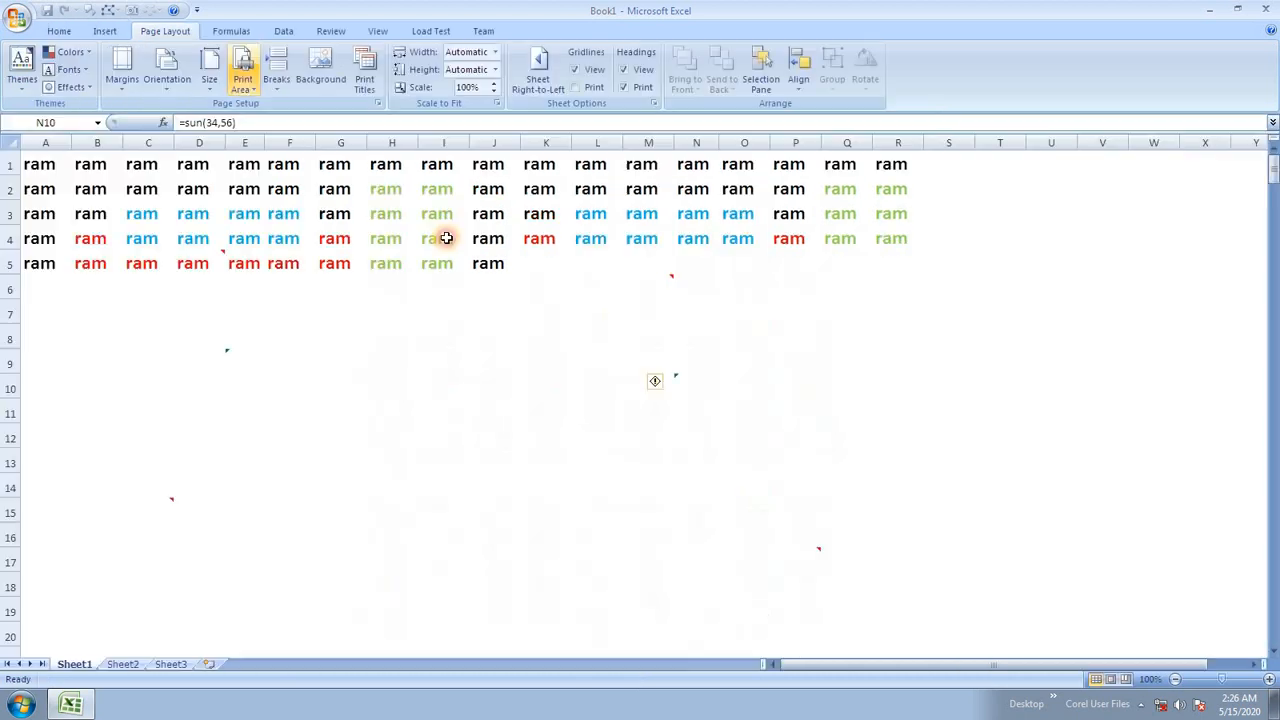
Set cell errors to print as -- in Page Setup, and check both pages in print preview.
click(364, 82)
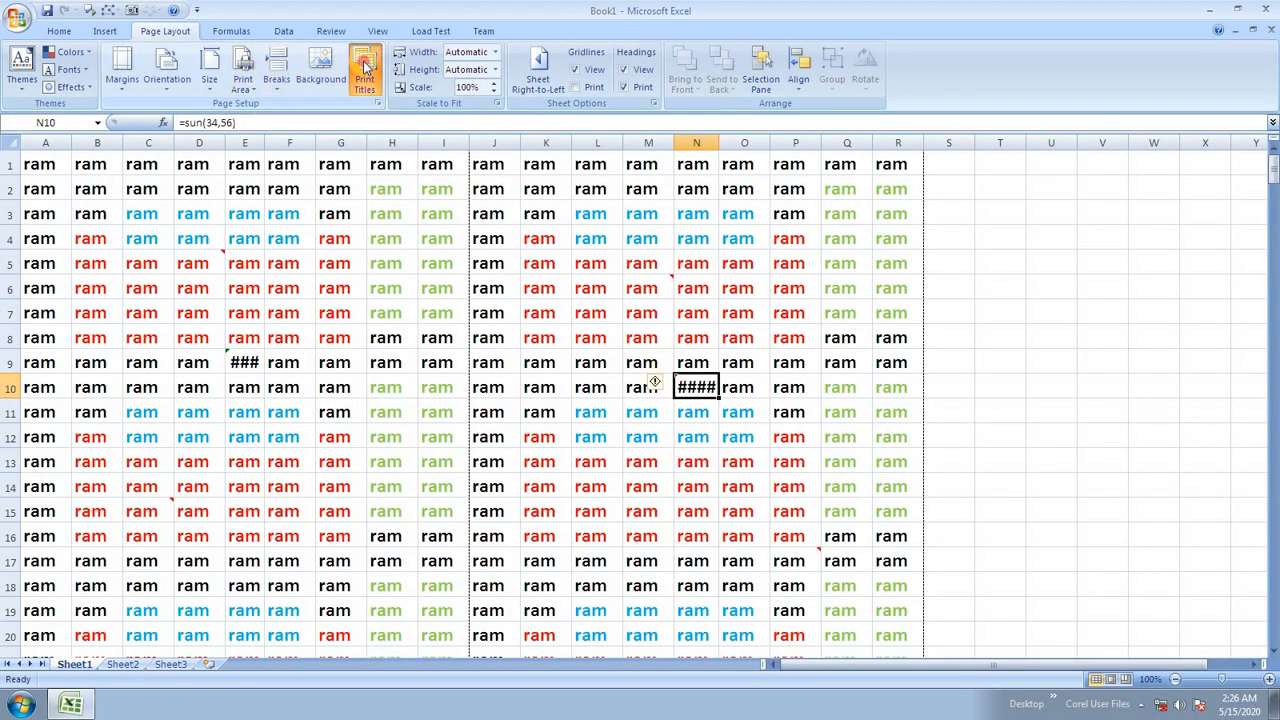
click(489, 285)
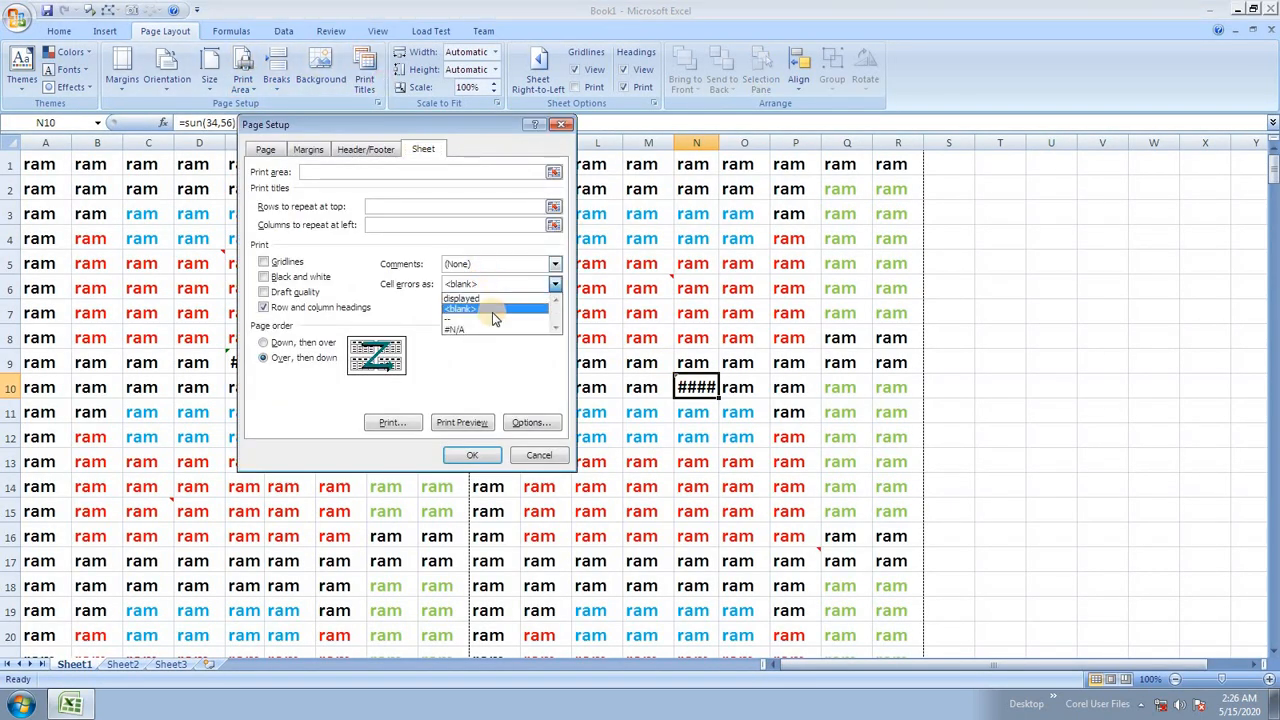
click(493, 320)
click(478, 455)
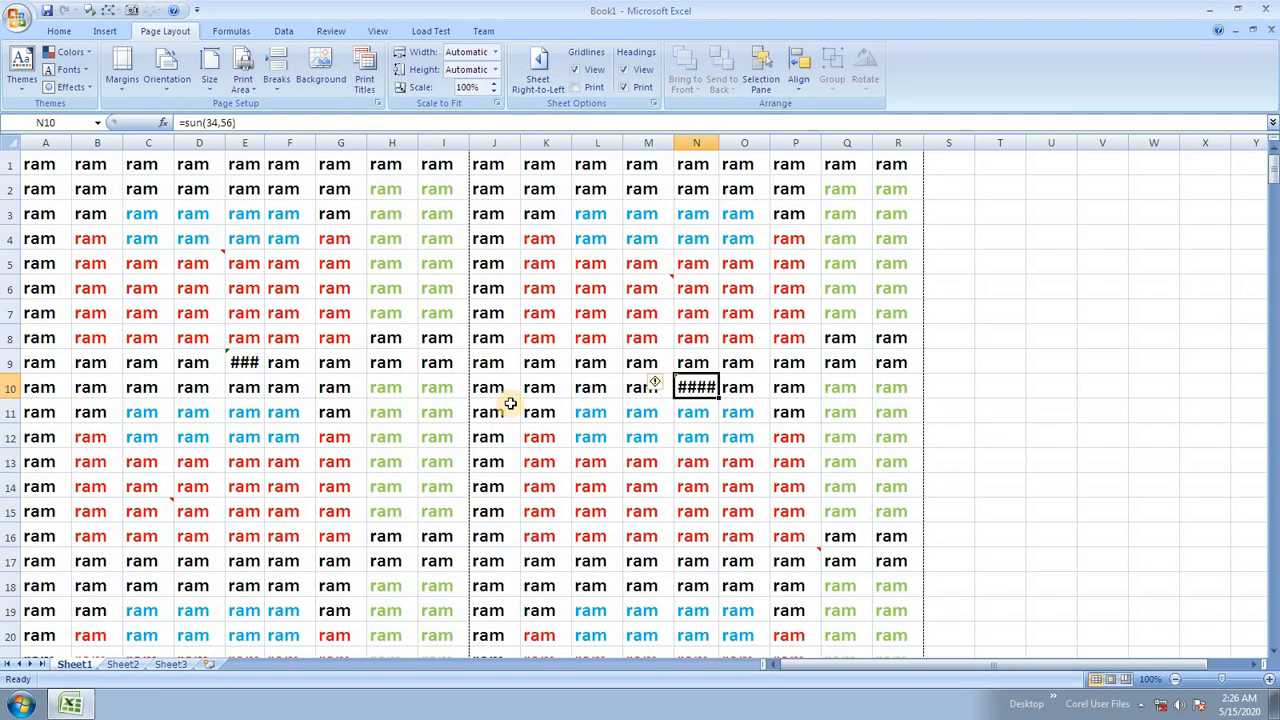
key(ctrl+F2)
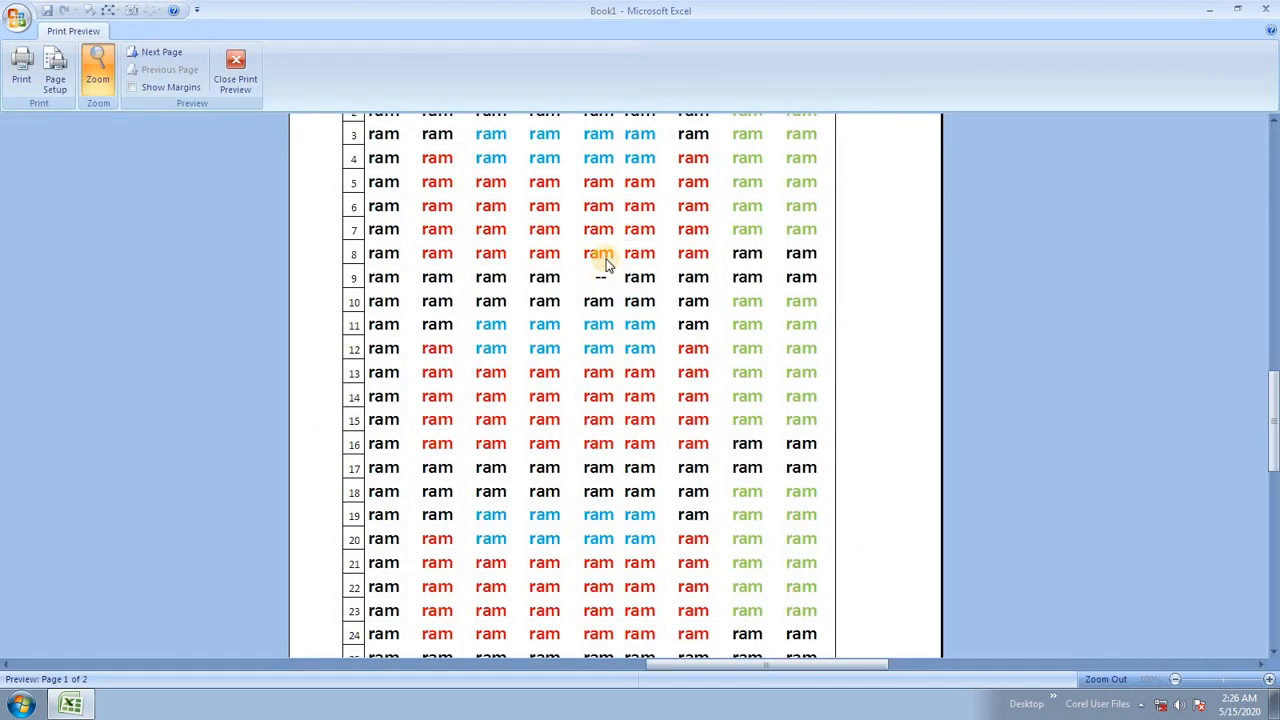
click(158, 52)
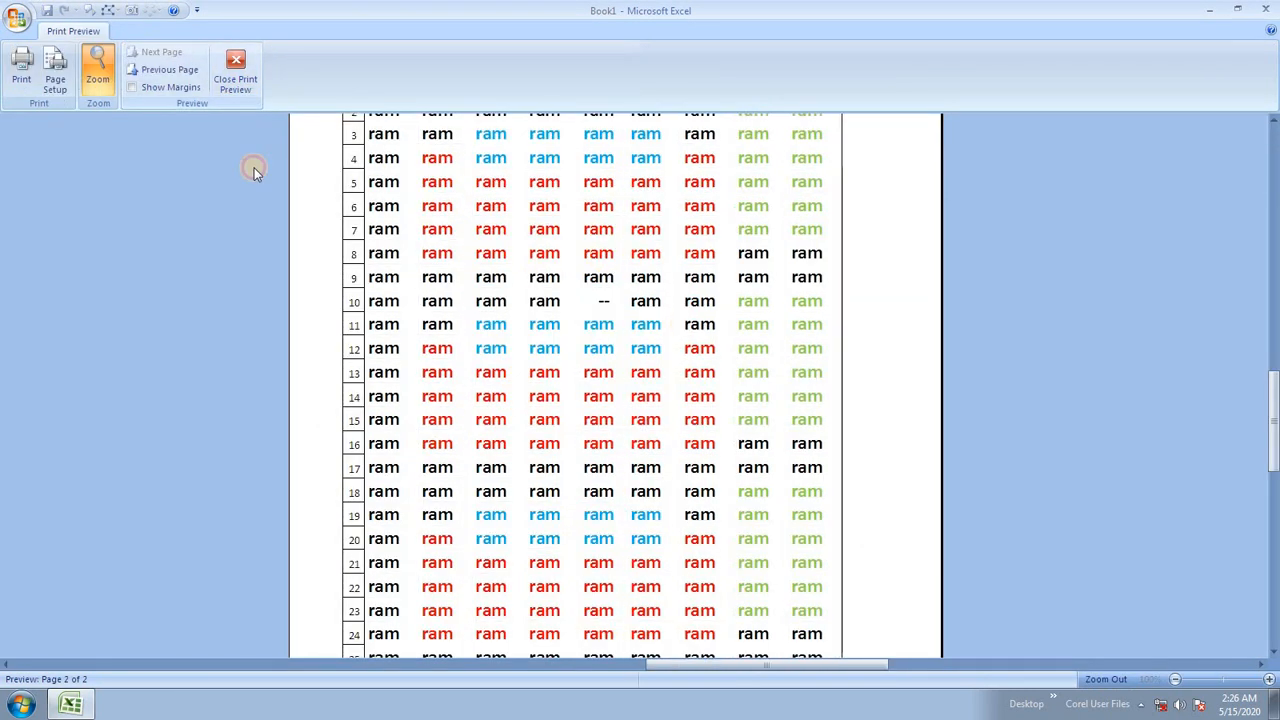
click(253, 73)
Set cell errors to print as #N/A in Page Setup, and check the first page in print preview.
click(364, 79)
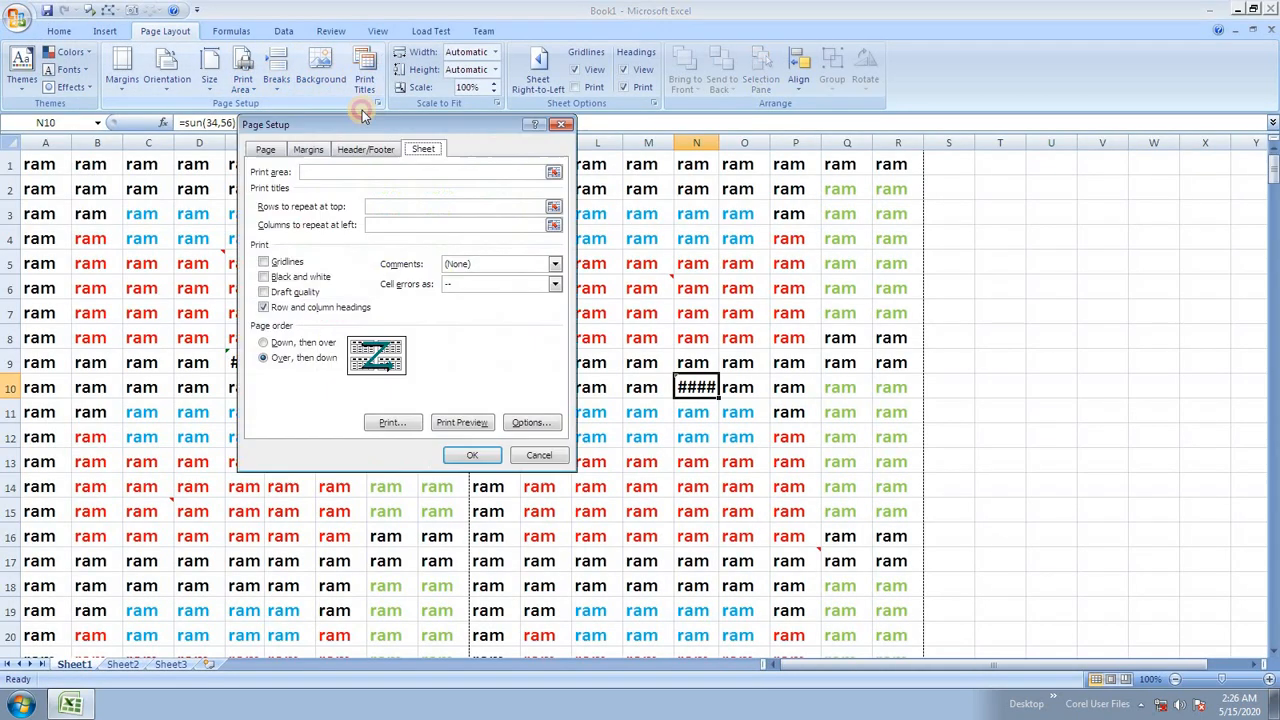
click(447, 286)
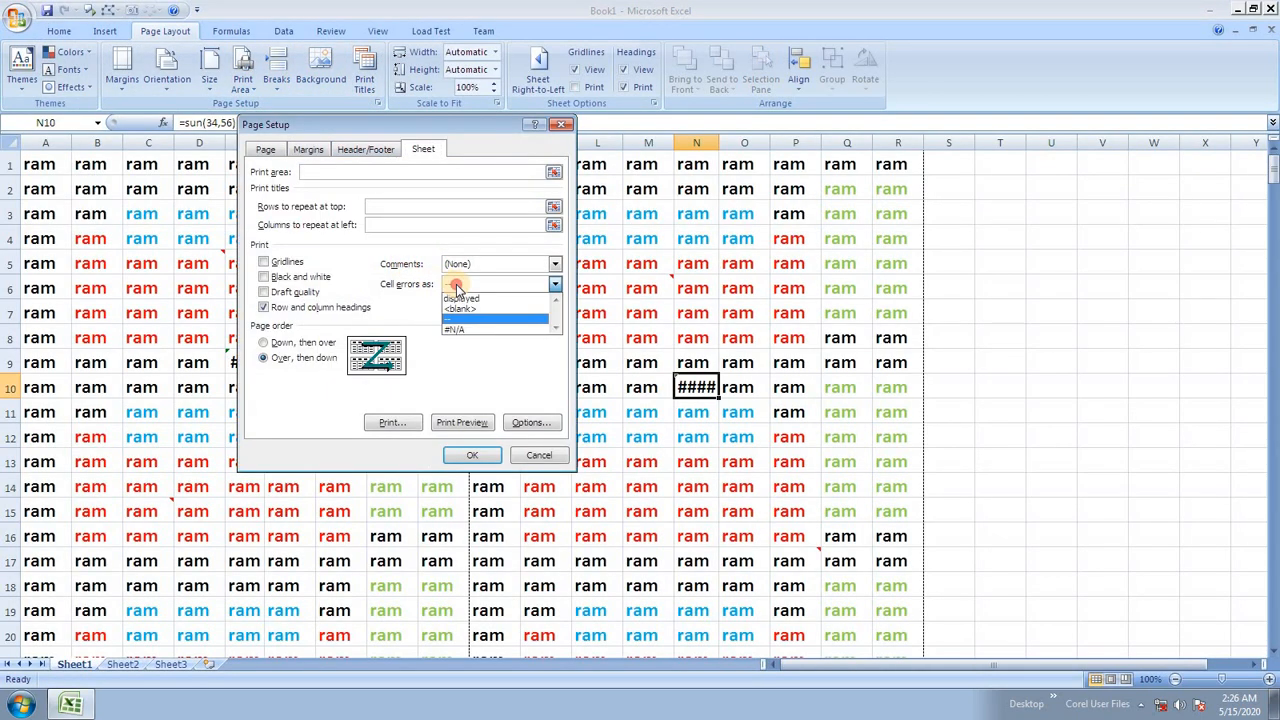
click(477, 331)
click(475, 456)
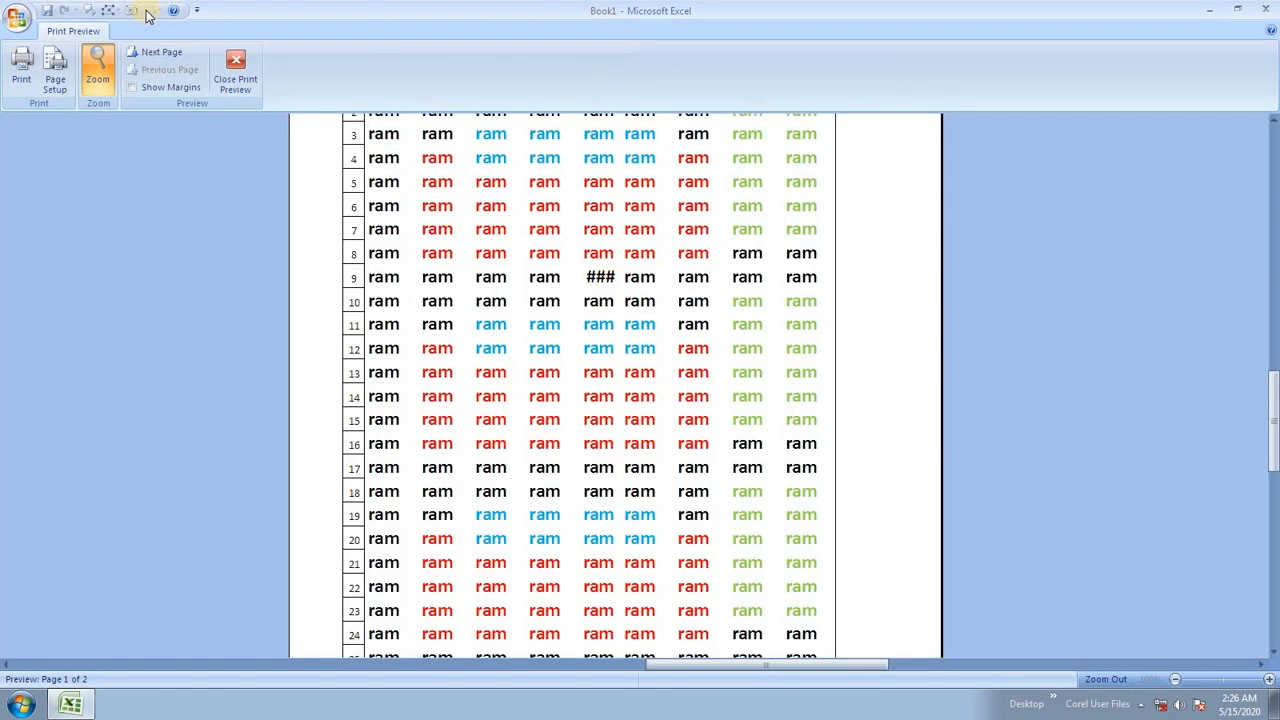
click(236, 80)
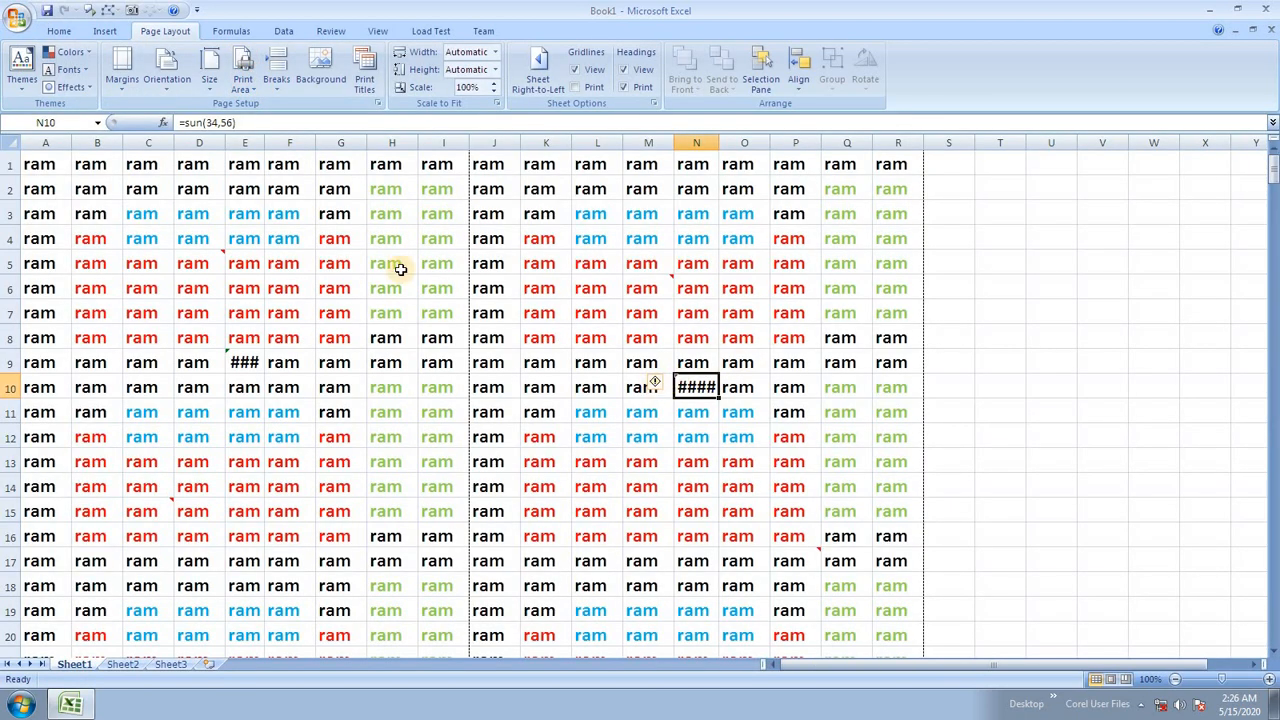
Widen columns N and E so that their full error values fit in the cells.
drag(720, 143, 738, 143)
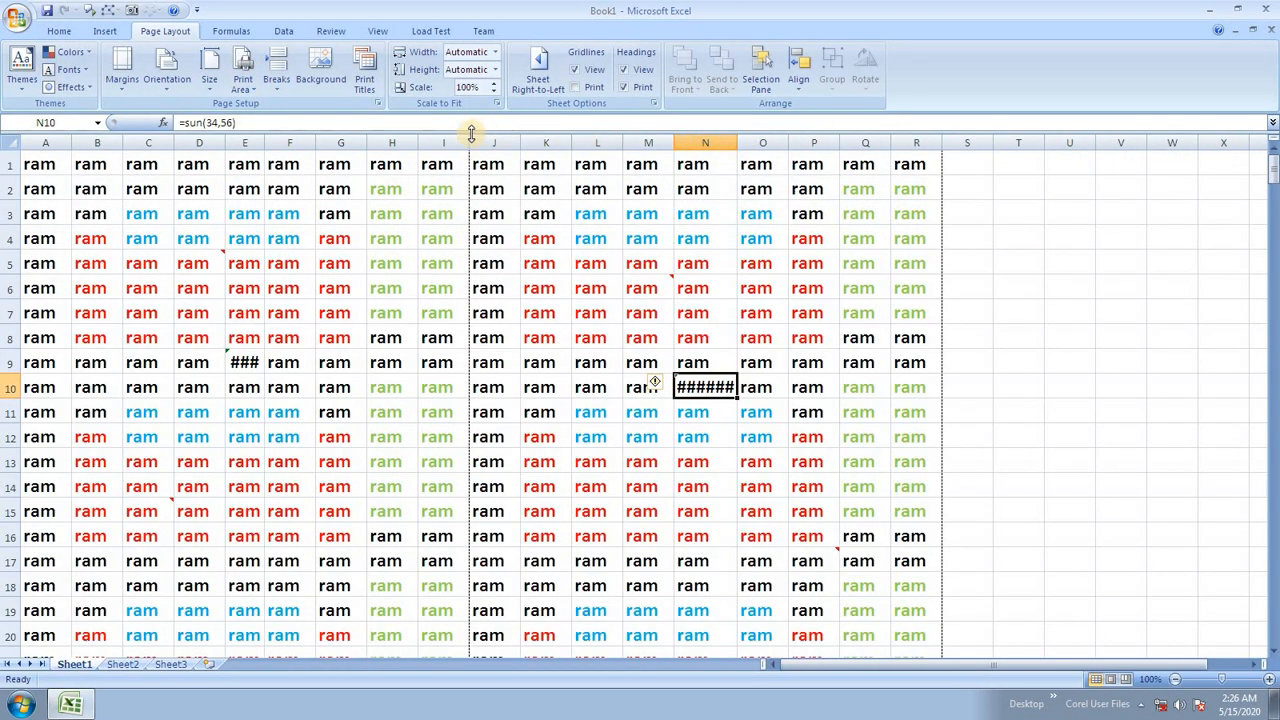
drag(261, 143, 312, 145)
drag(809, 151, 810, 151)
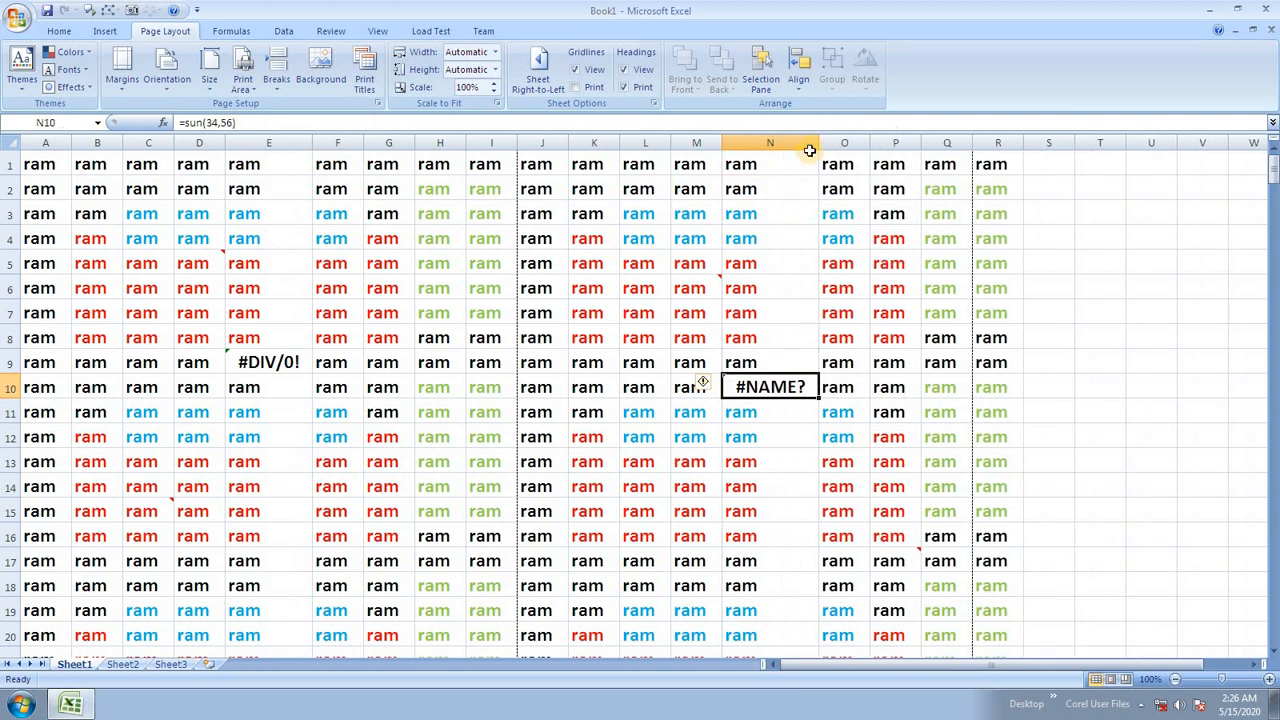
Check how the cell errors print on the first two pages in print preview, and return to the worksheet.
key(ctrl+F2)
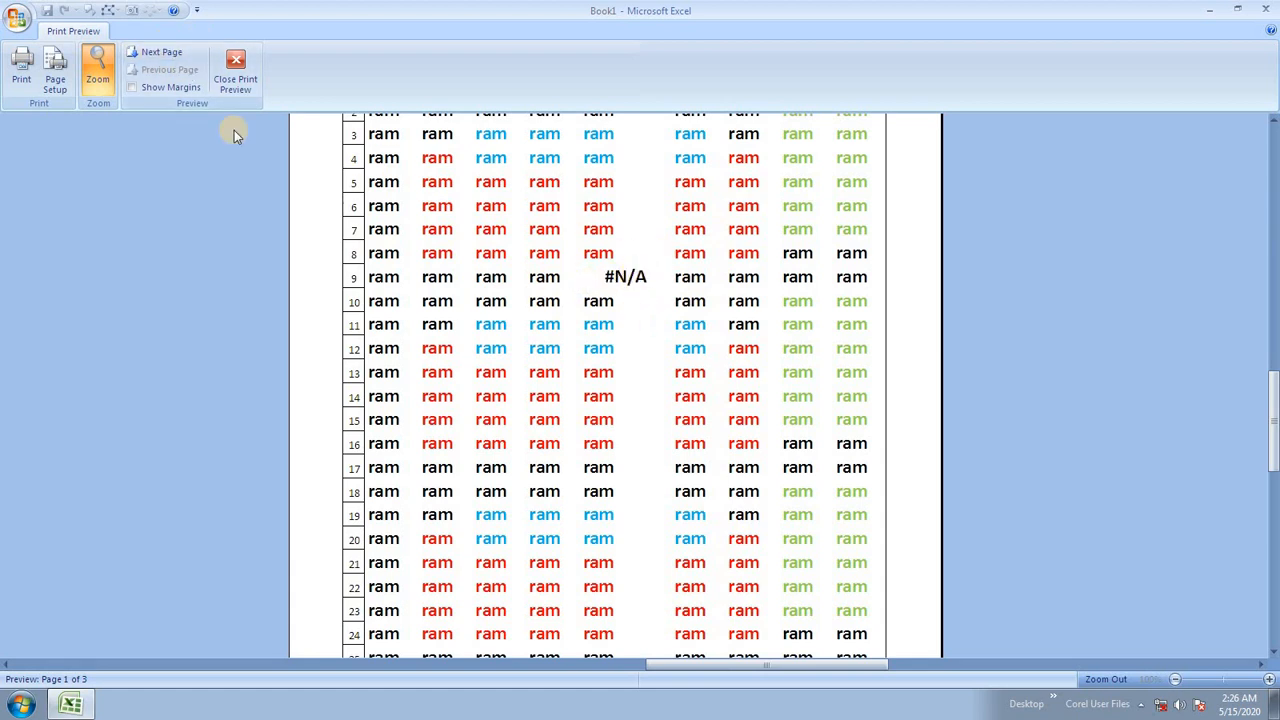
click(158, 52)
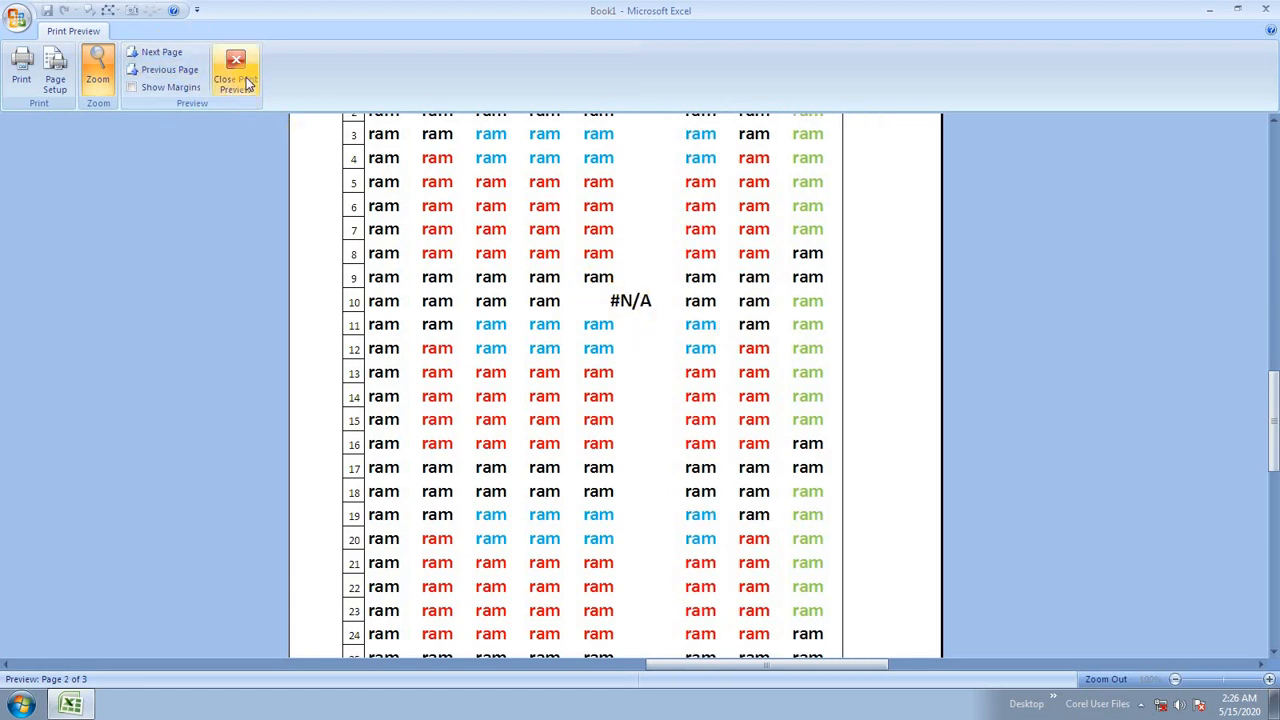
click(240, 78)
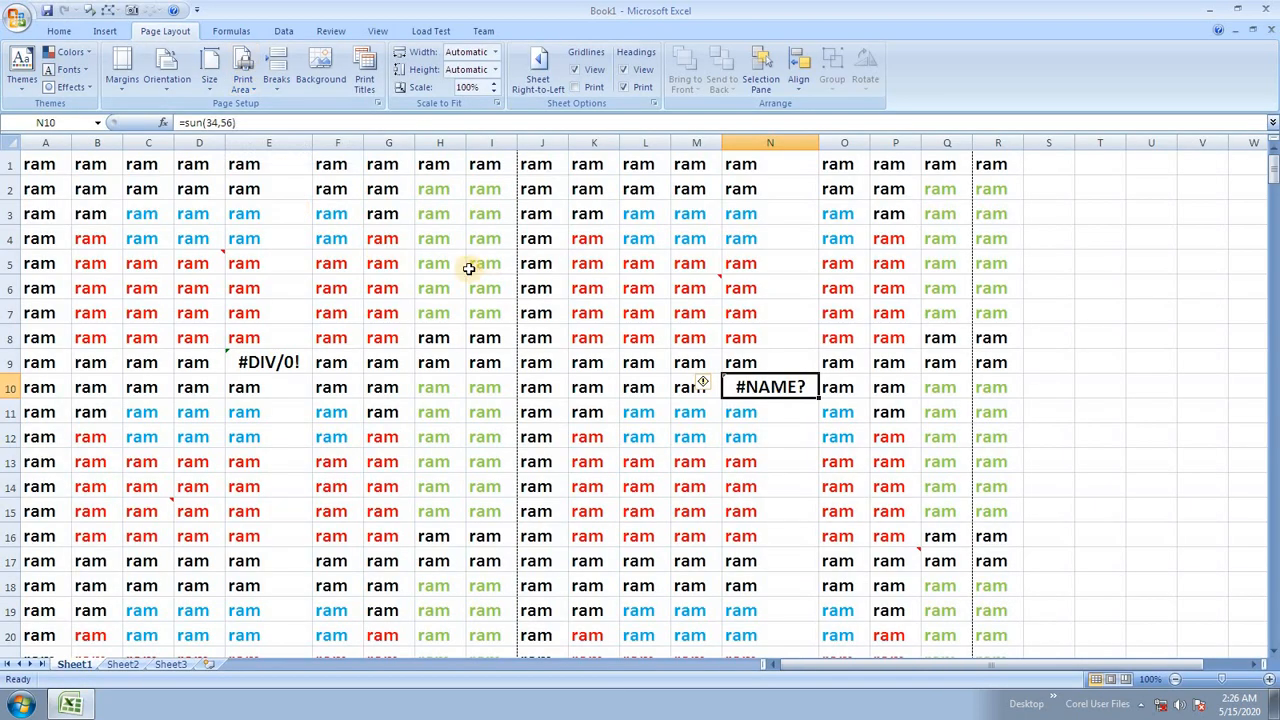
Set cell errors to print as displayed in Page Setup, and check the first two pages in print preview.
click(364, 70)
click(484, 285)
click(485, 288)
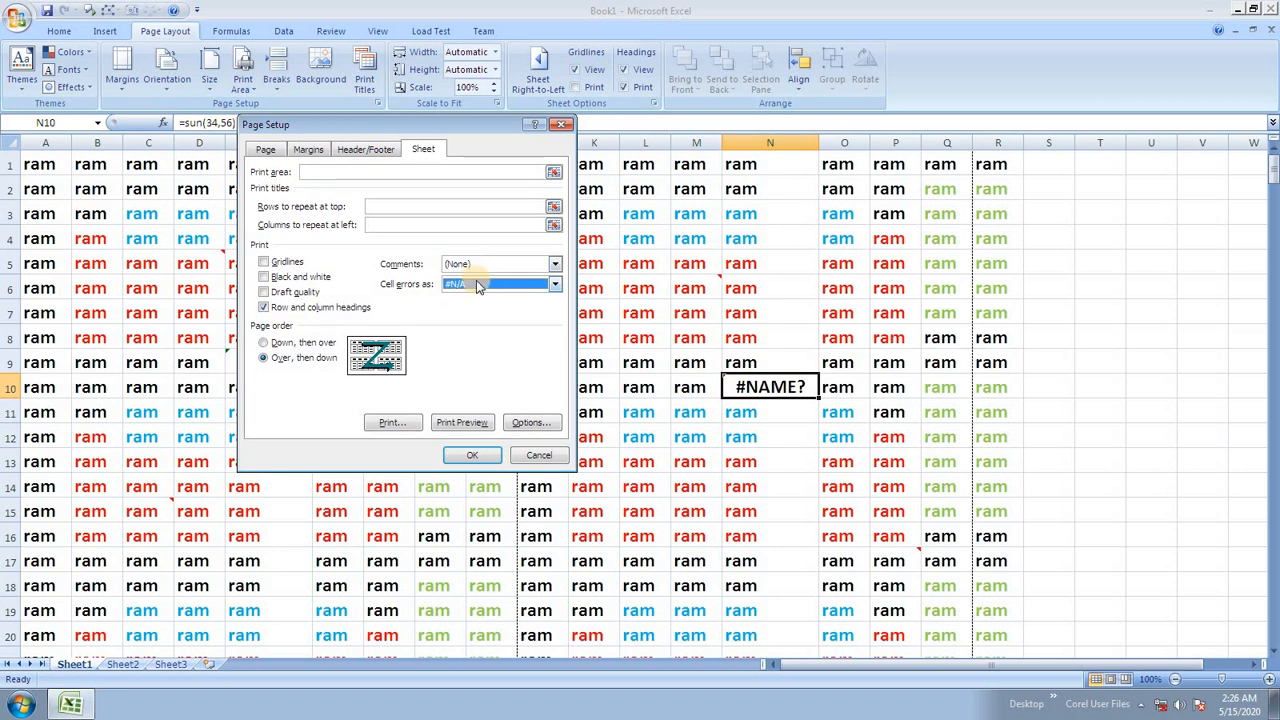
click(478, 286)
click(482, 295)
click(478, 456)
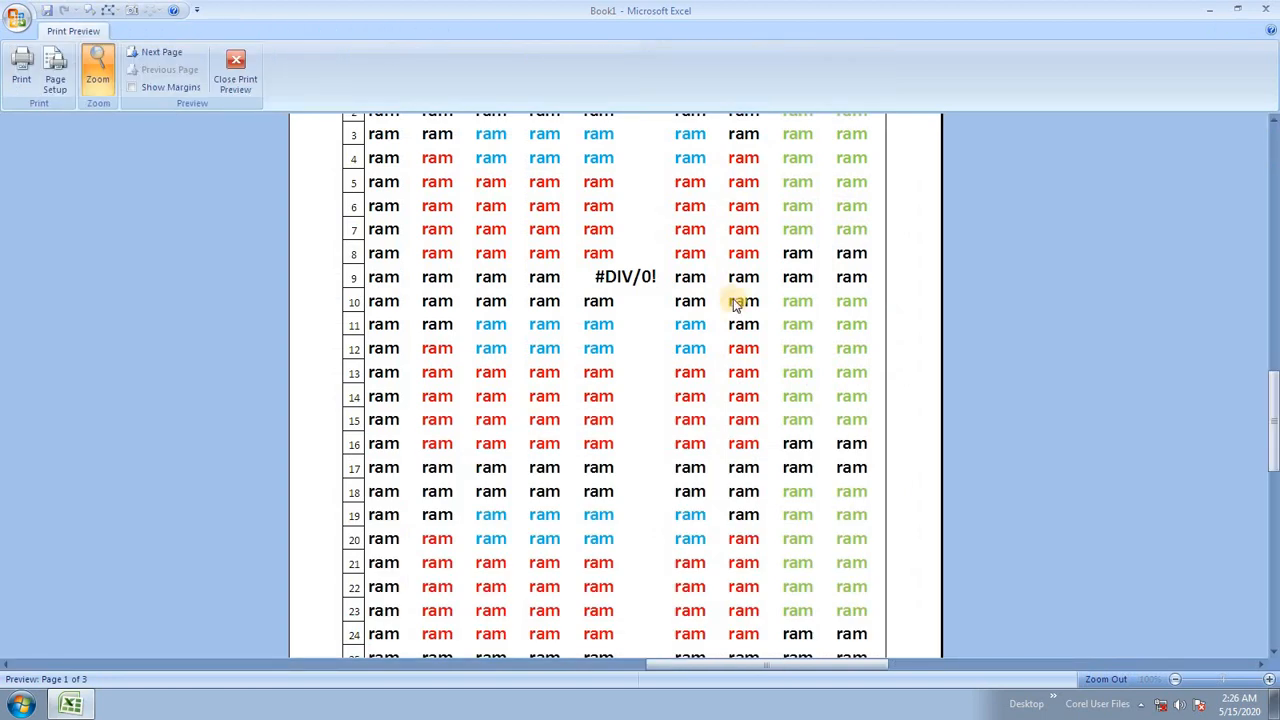
click(160, 52)
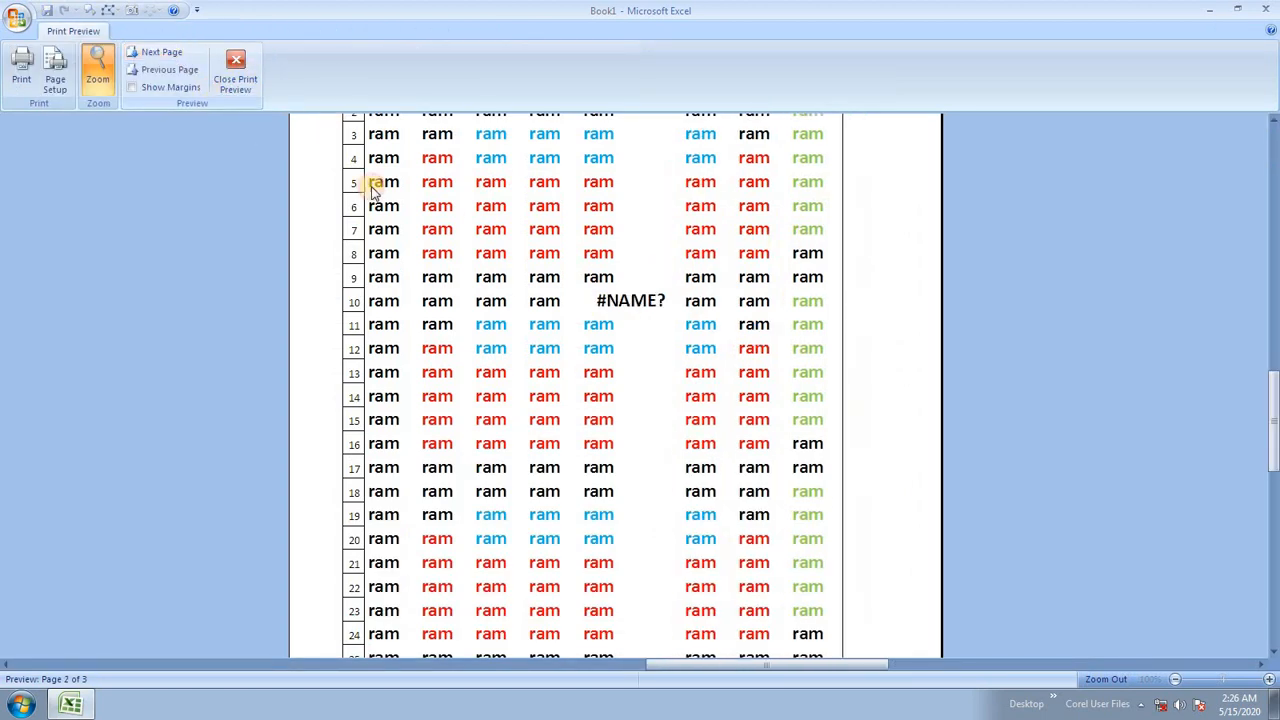
click(236, 68)
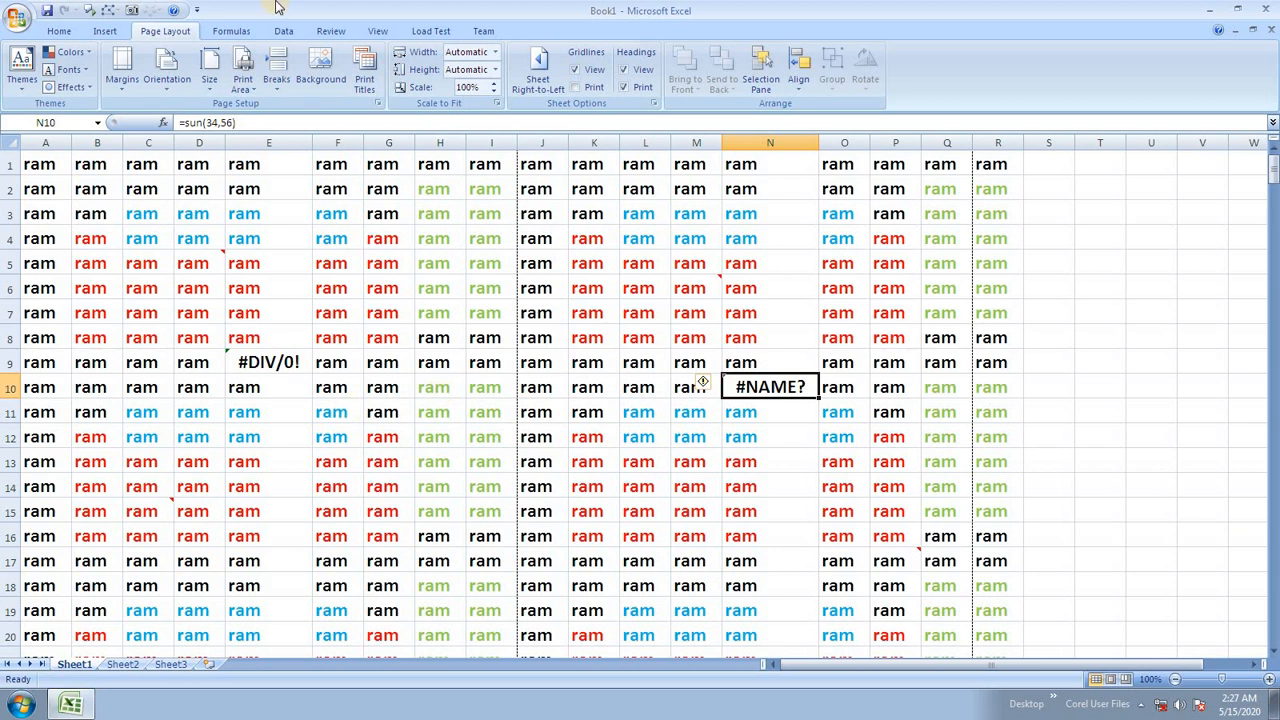
Examine the printer's page size and orientation properties from Page Setup, and close them.
click(364, 80)
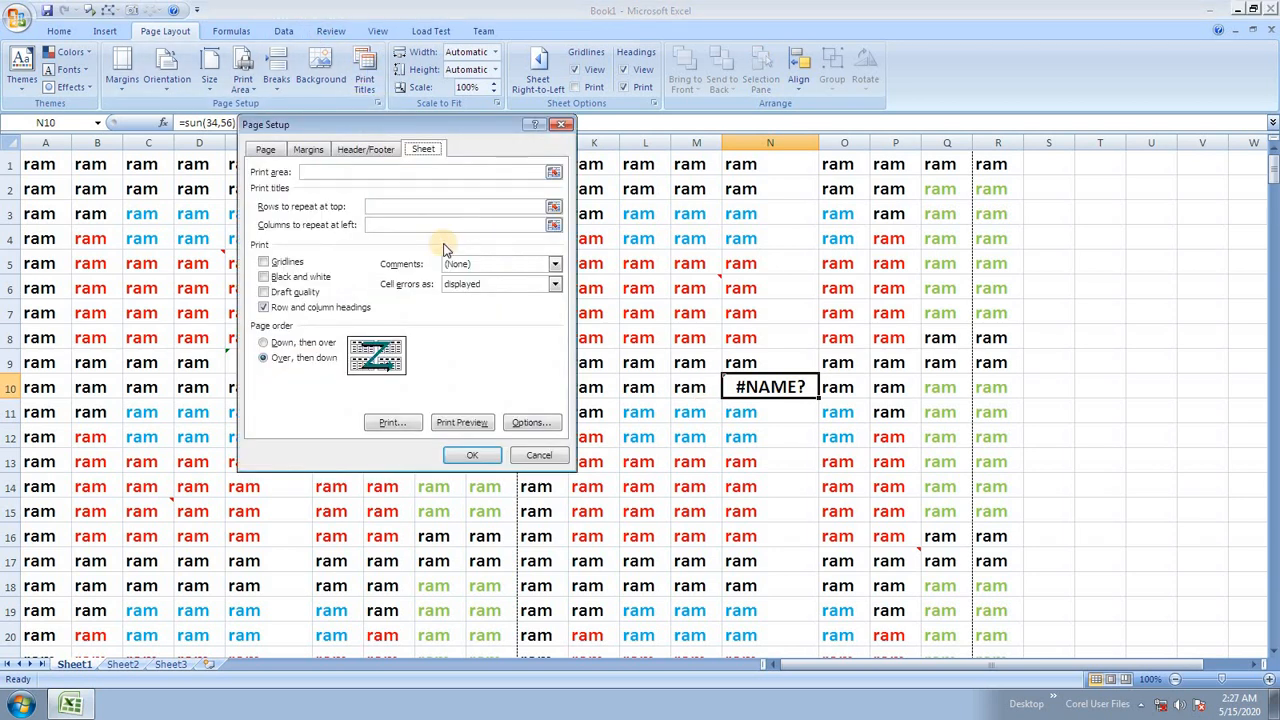
click(539, 424)
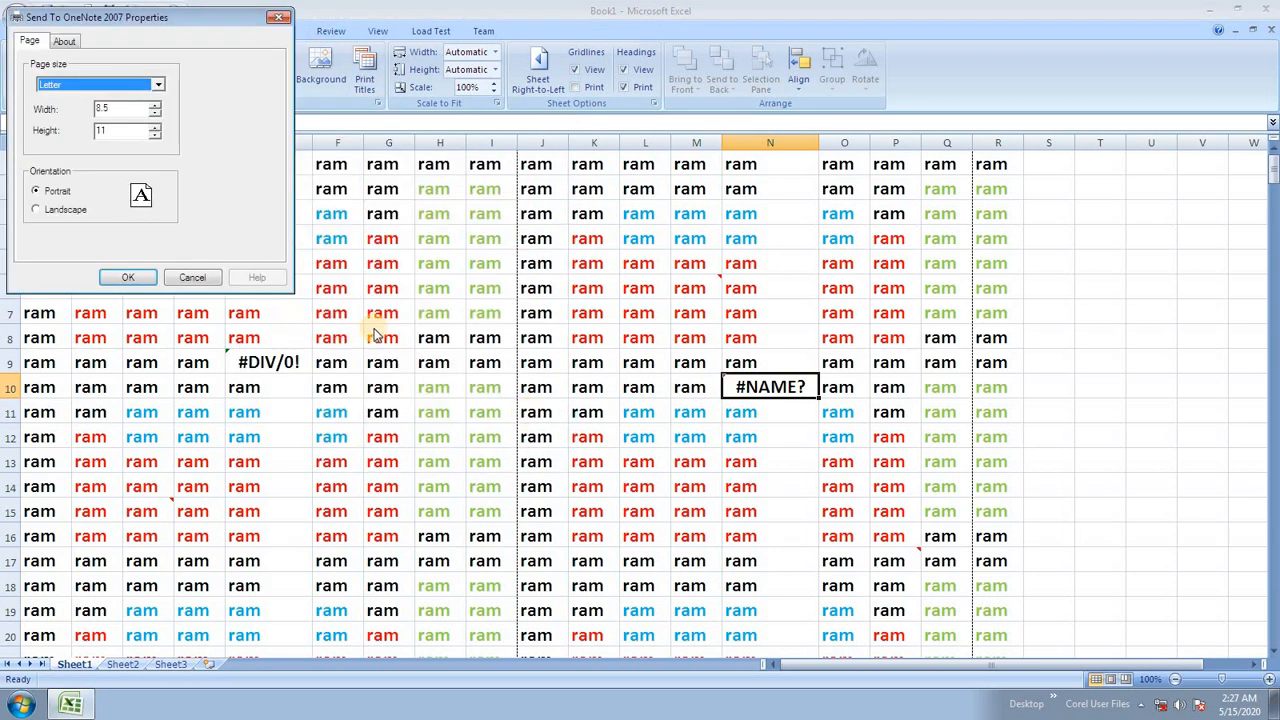
click(281, 22)
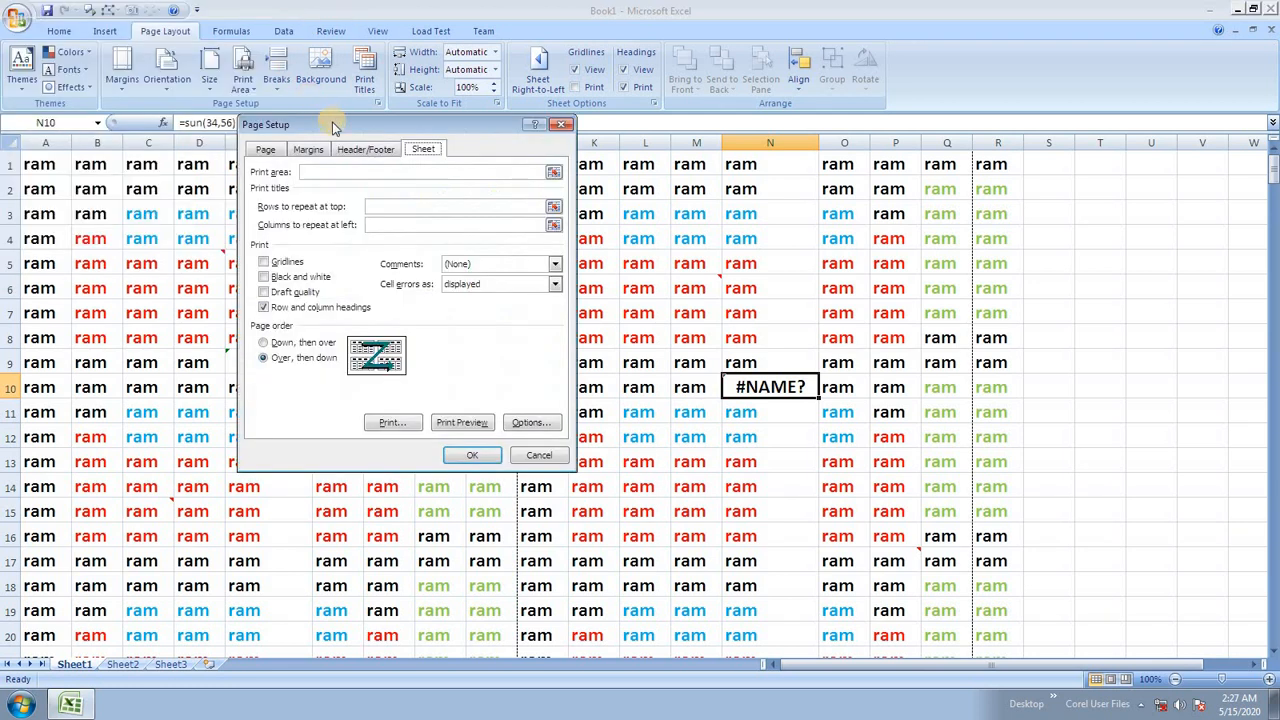
Look over the available print quality choices in Page Setup, cancel it, and check the sheet in print preview.
click(265, 150)
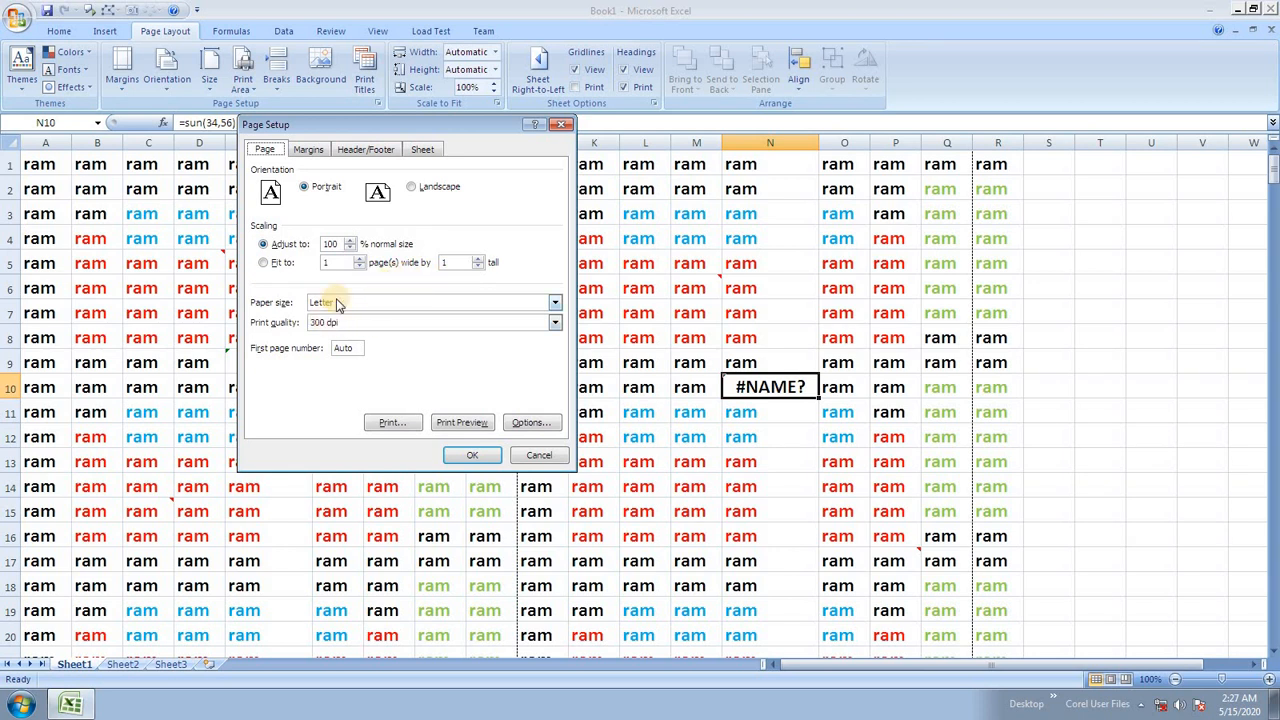
click(360, 323)
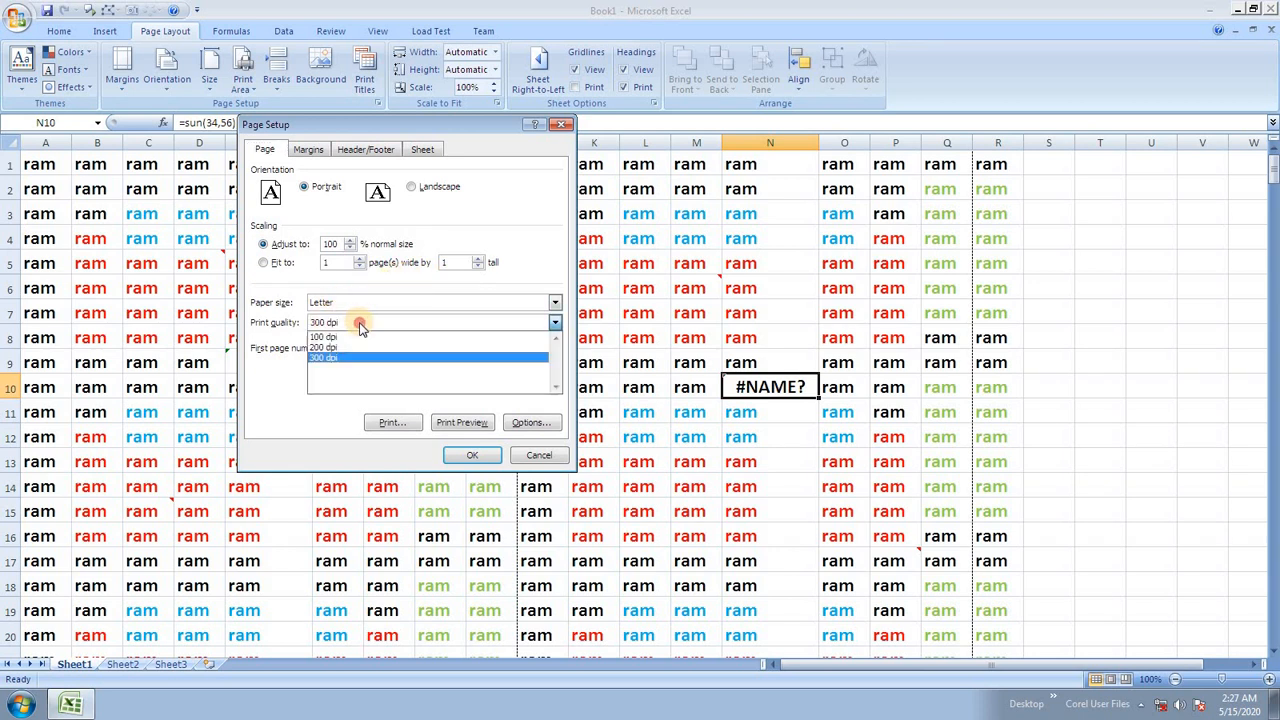
click(361, 323)
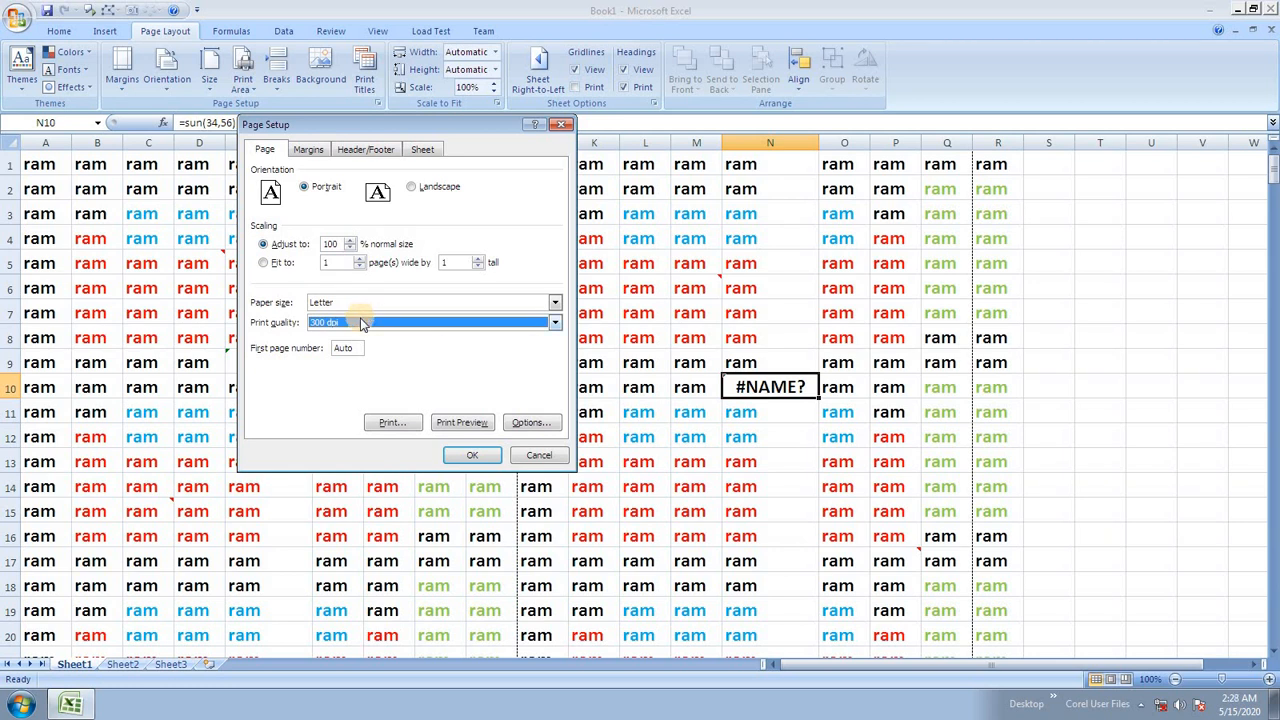
click(539, 455)
click(360, 327)
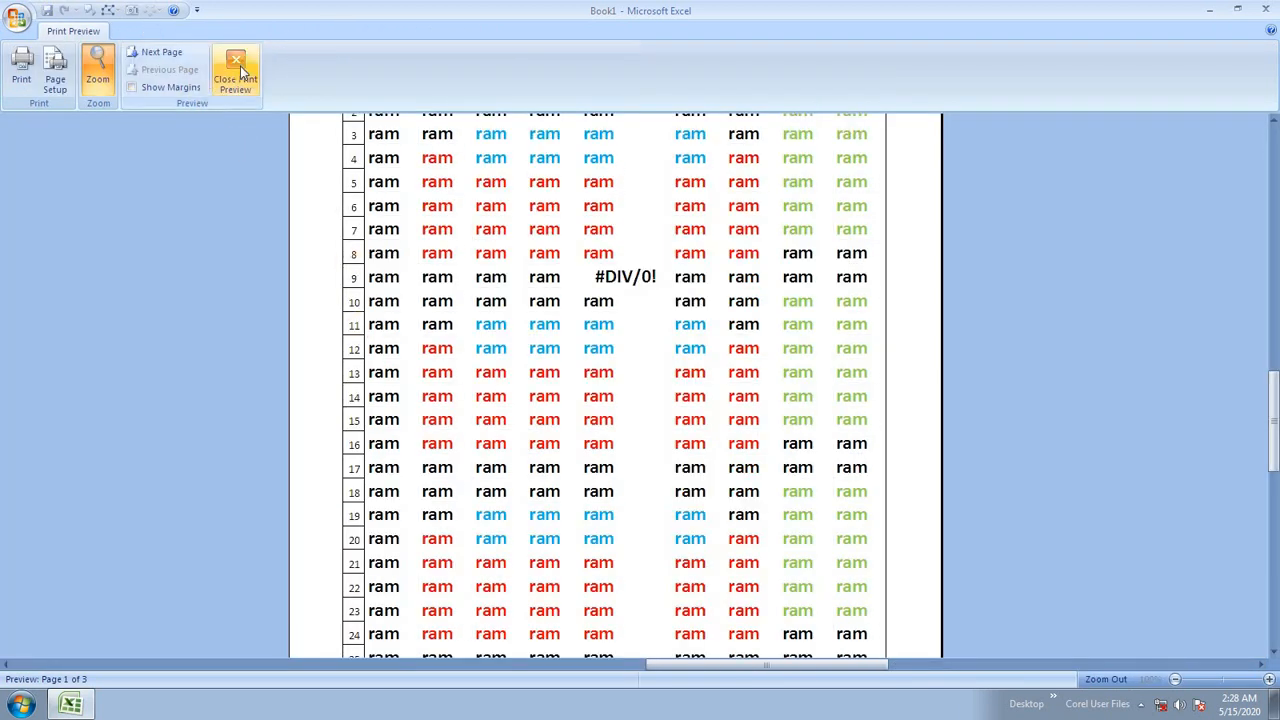
click(237, 62)
Set the print quality to 100 dpi in Page Setup, and check the first page in print preview.
click(365, 72)
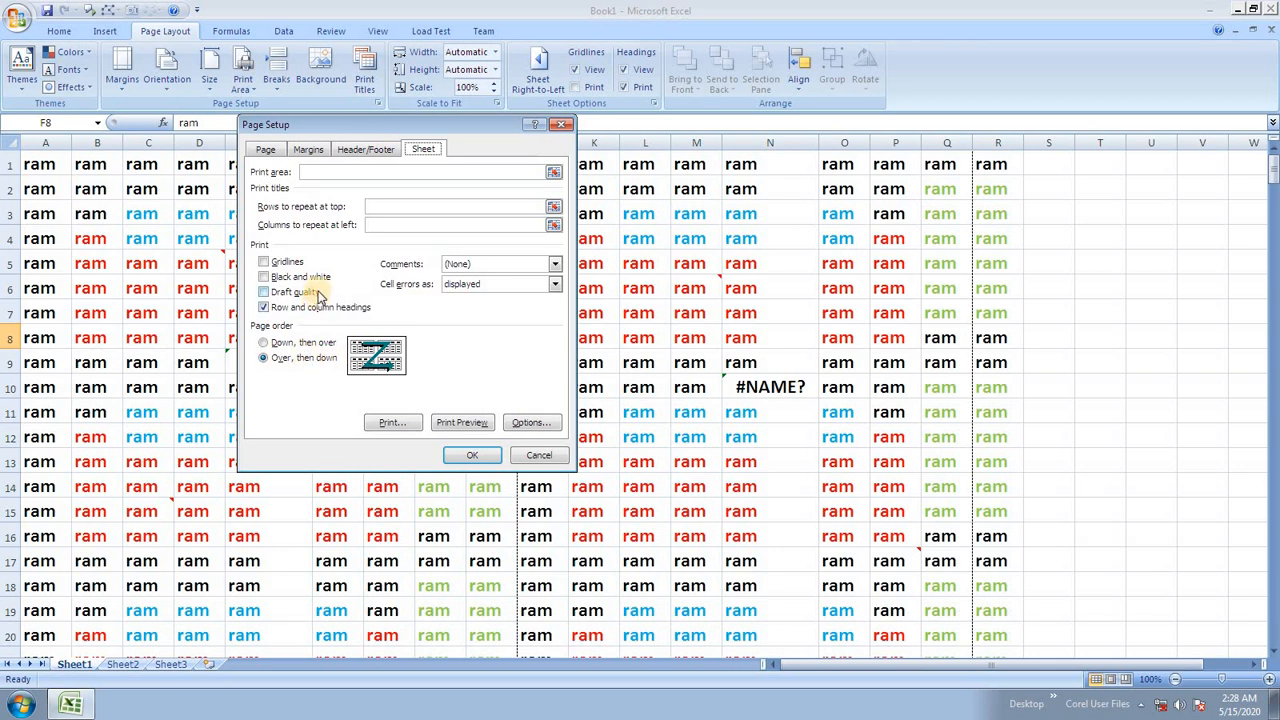
click(264, 148)
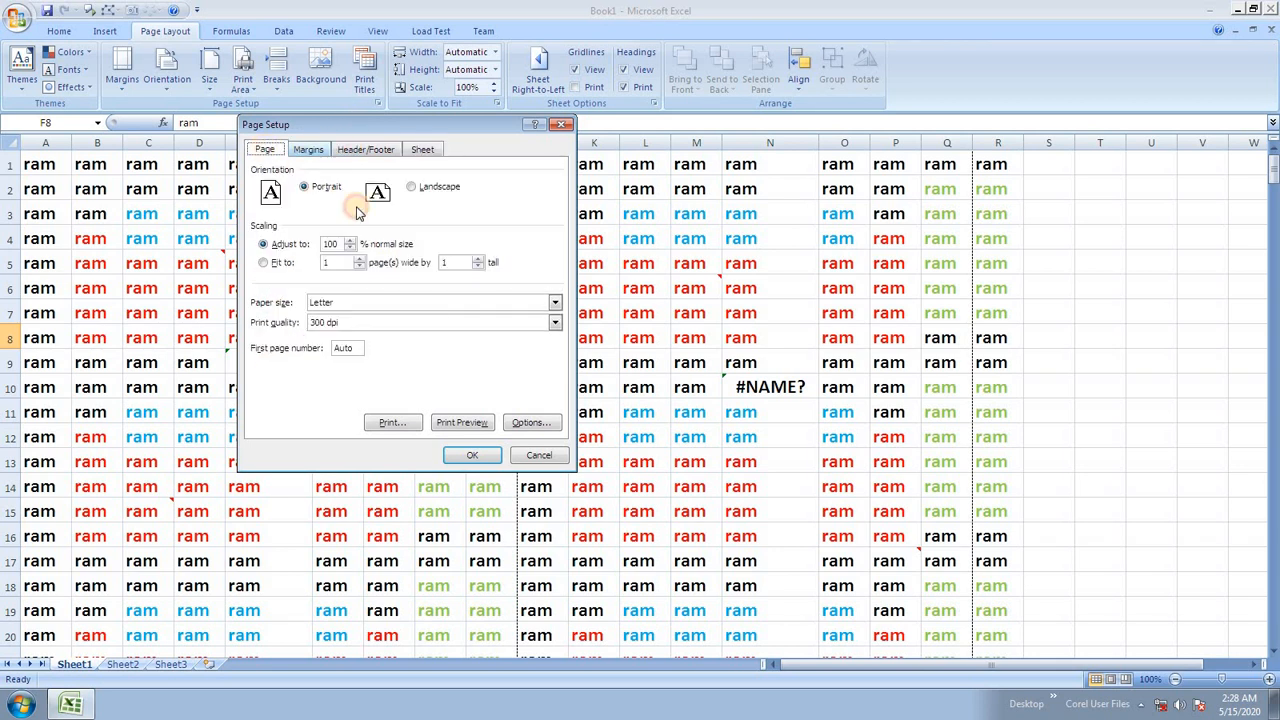
click(361, 324)
click(361, 337)
click(472, 455)
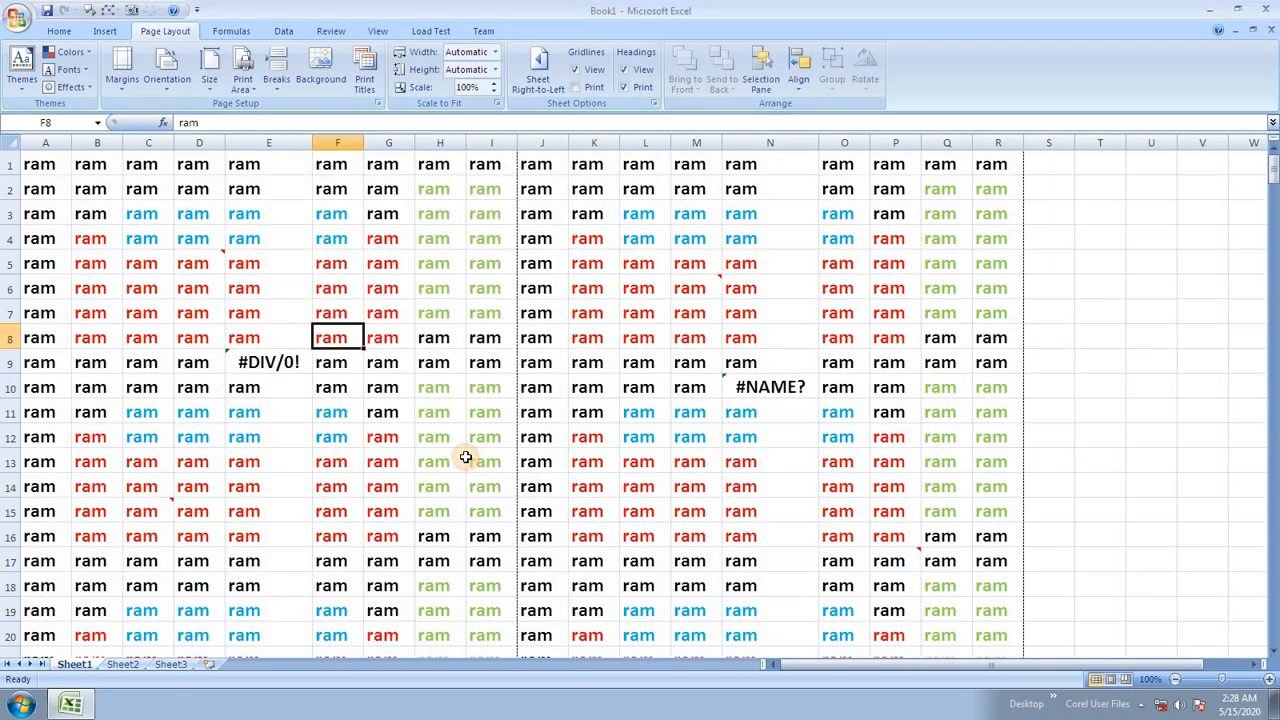
key(ctrl+F2)
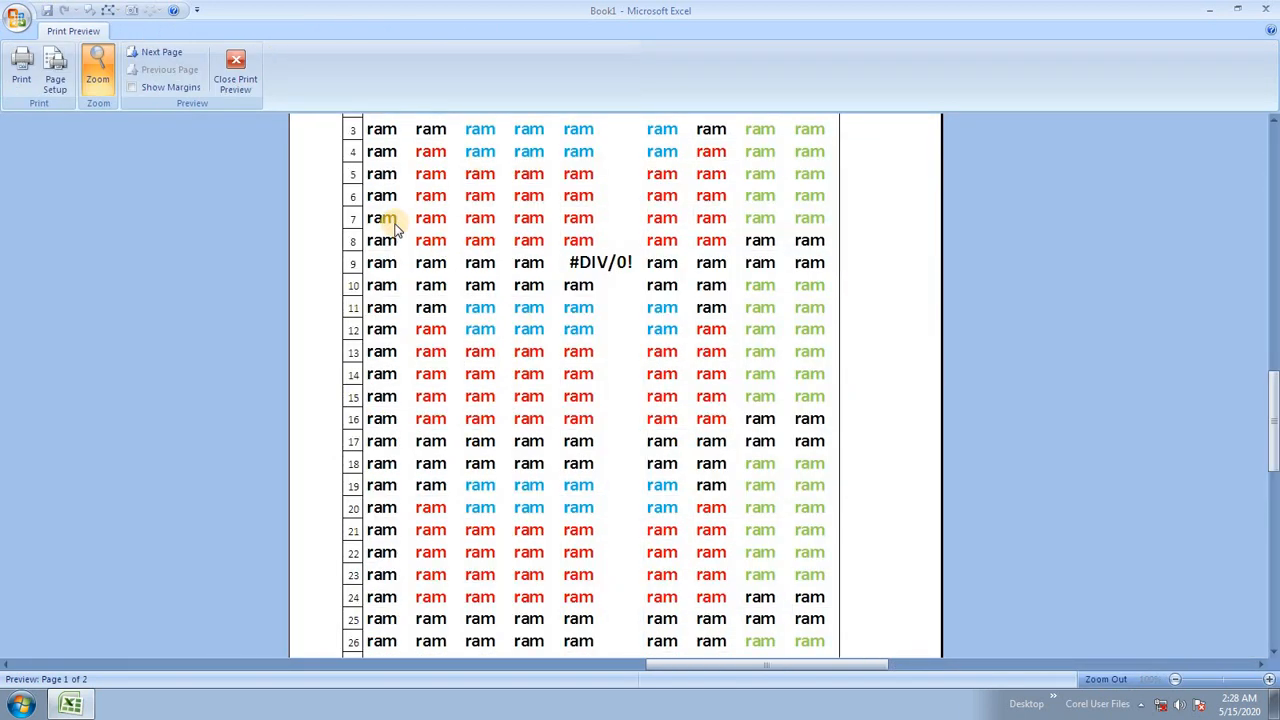
click(239, 65)
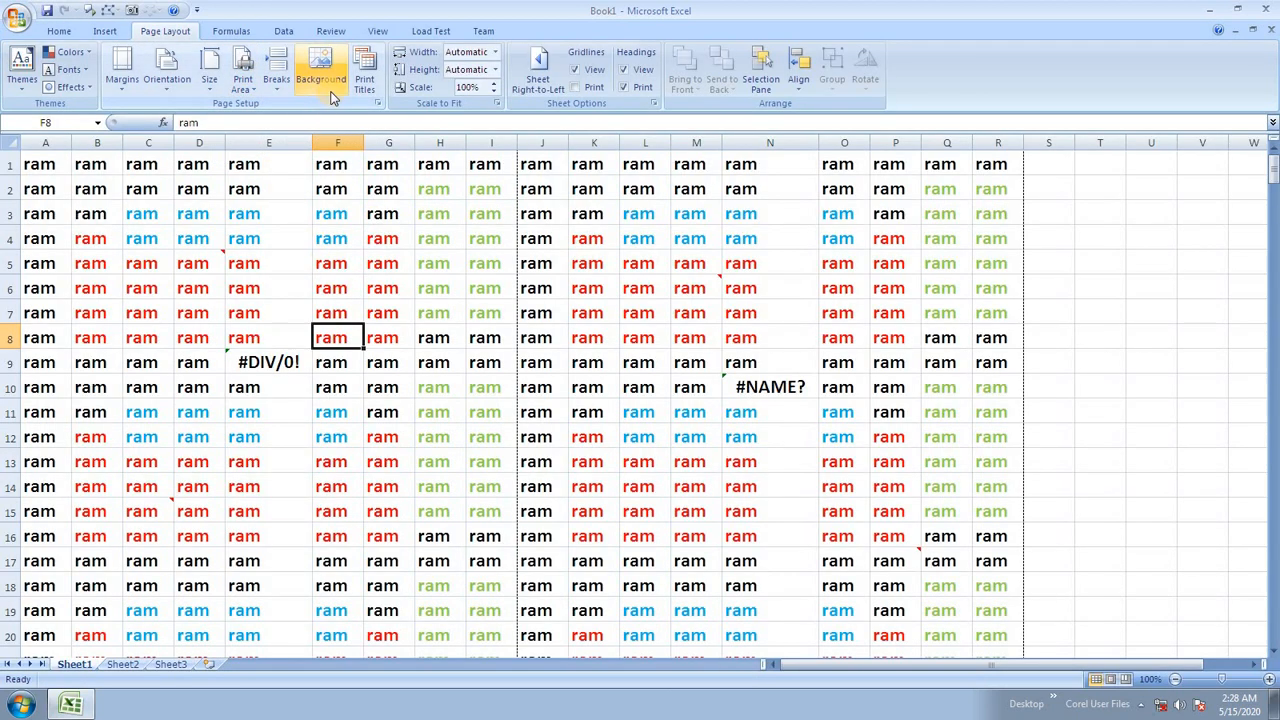
click(365, 82)
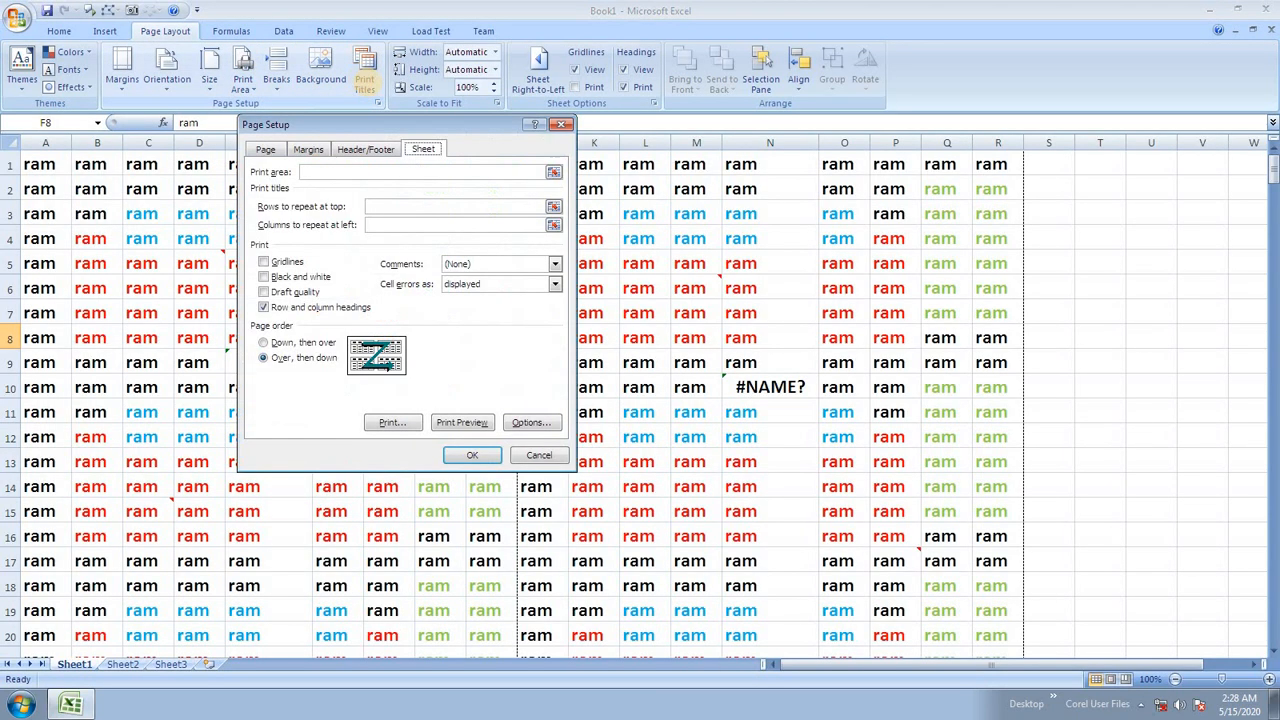
click(260, 149)
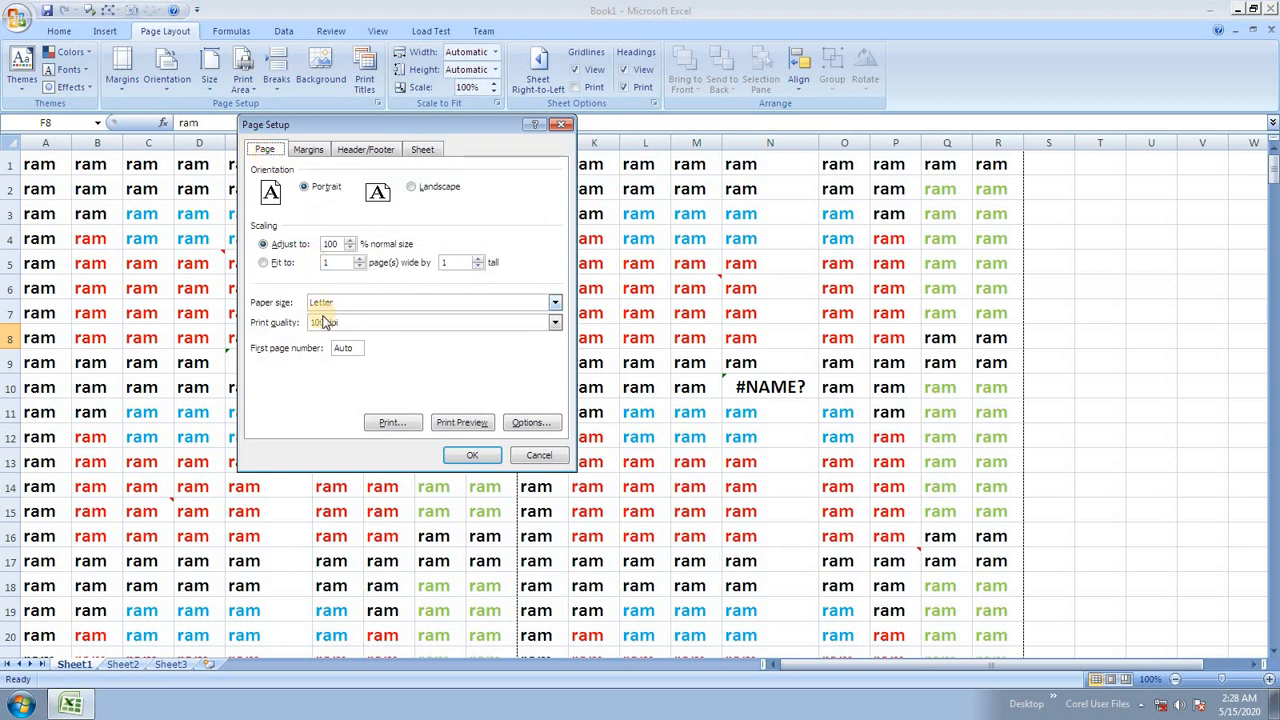
click(335, 322)
click(350, 362)
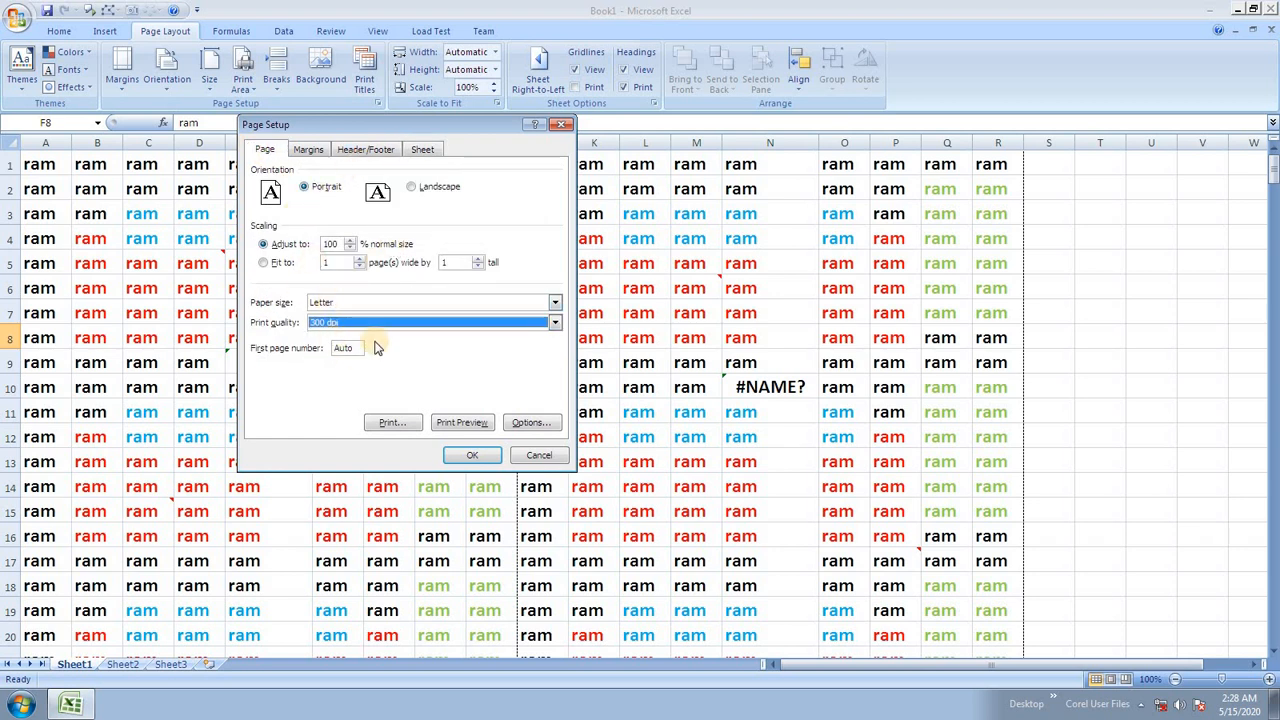
click(541, 457)
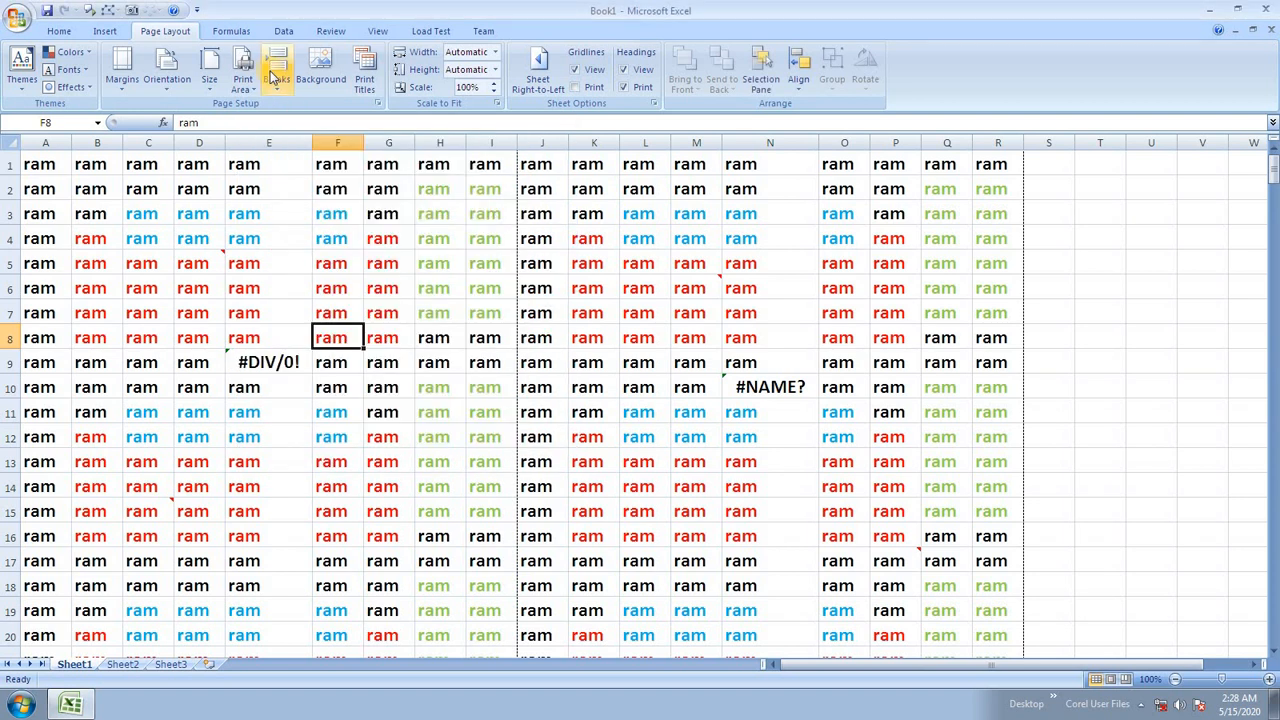
Turn on draft quality and turn off row and column headings for printing in Page Setup.
click(364, 80)
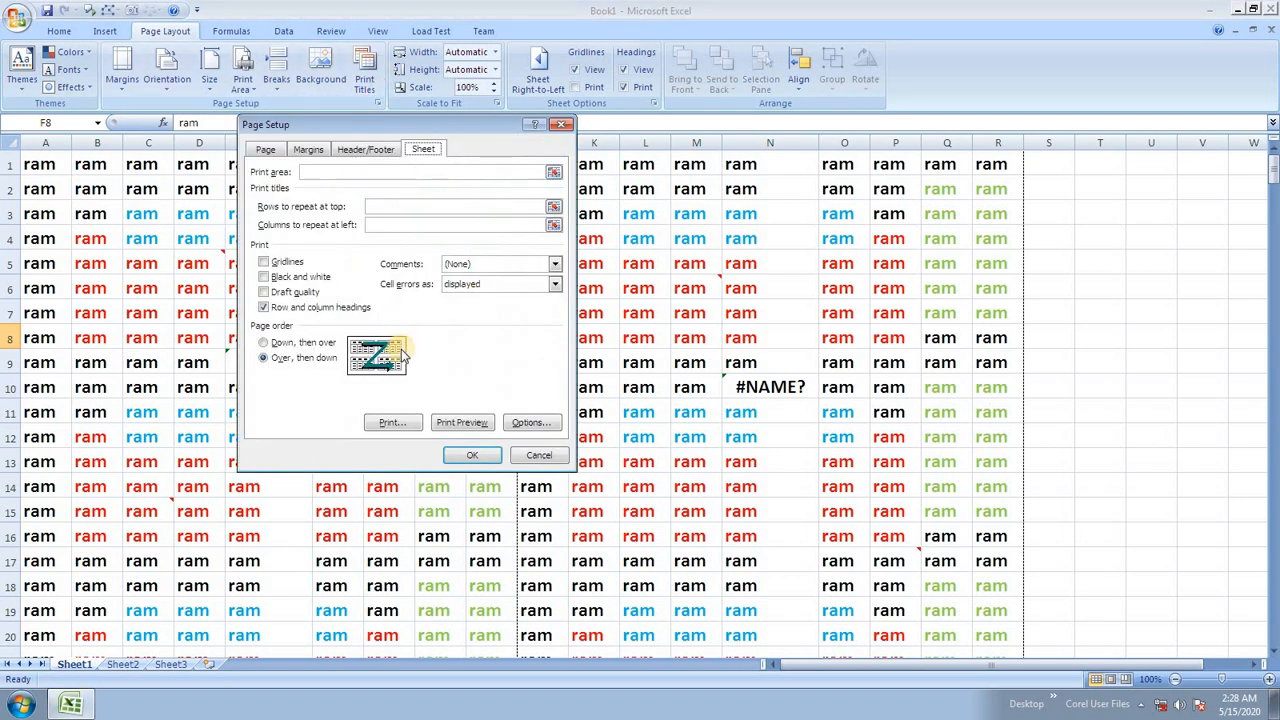
click(303, 292)
click(276, 309)
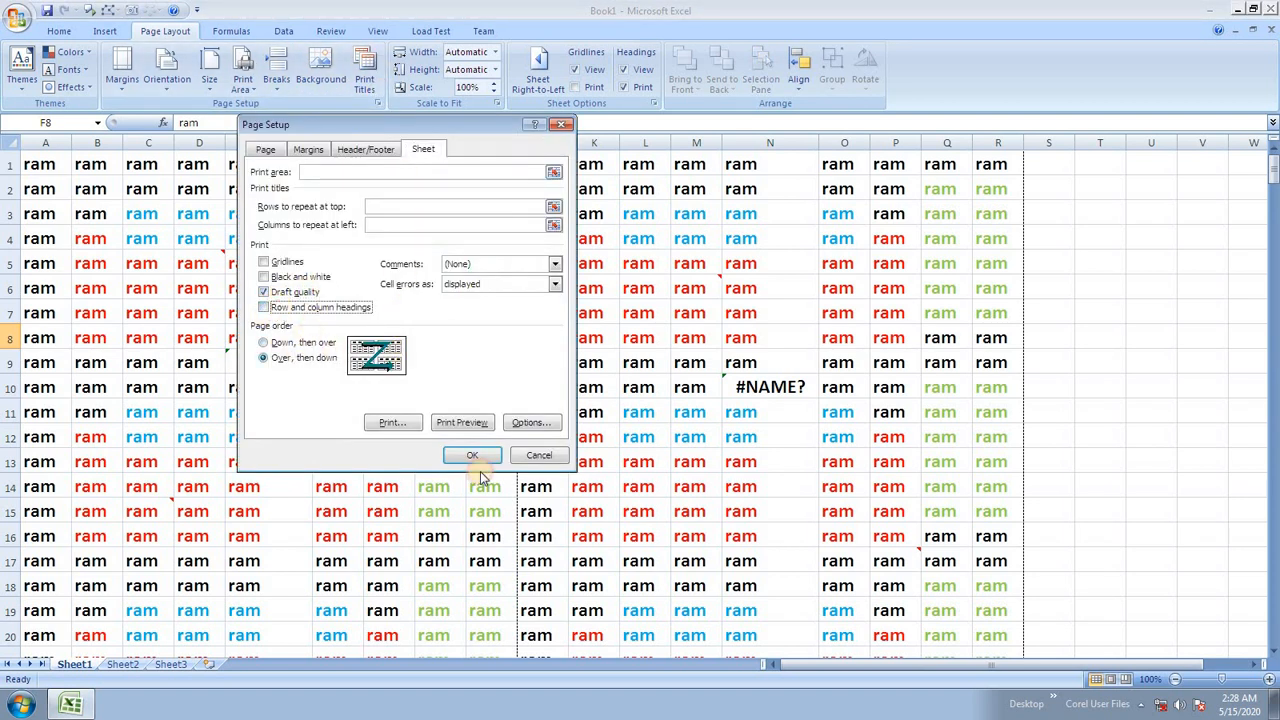
click(482, 455)
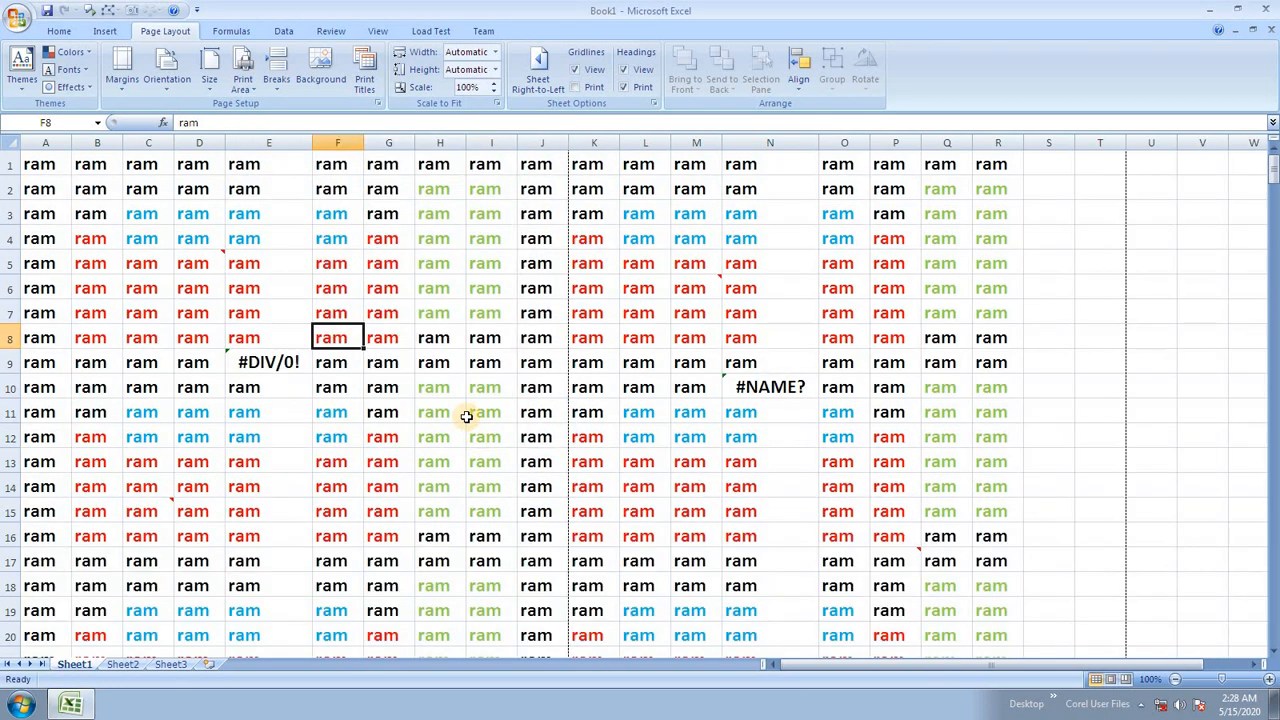
Examine the printer's page size and orientation properties from Page Setup, and cancel them.
click(364, 80)
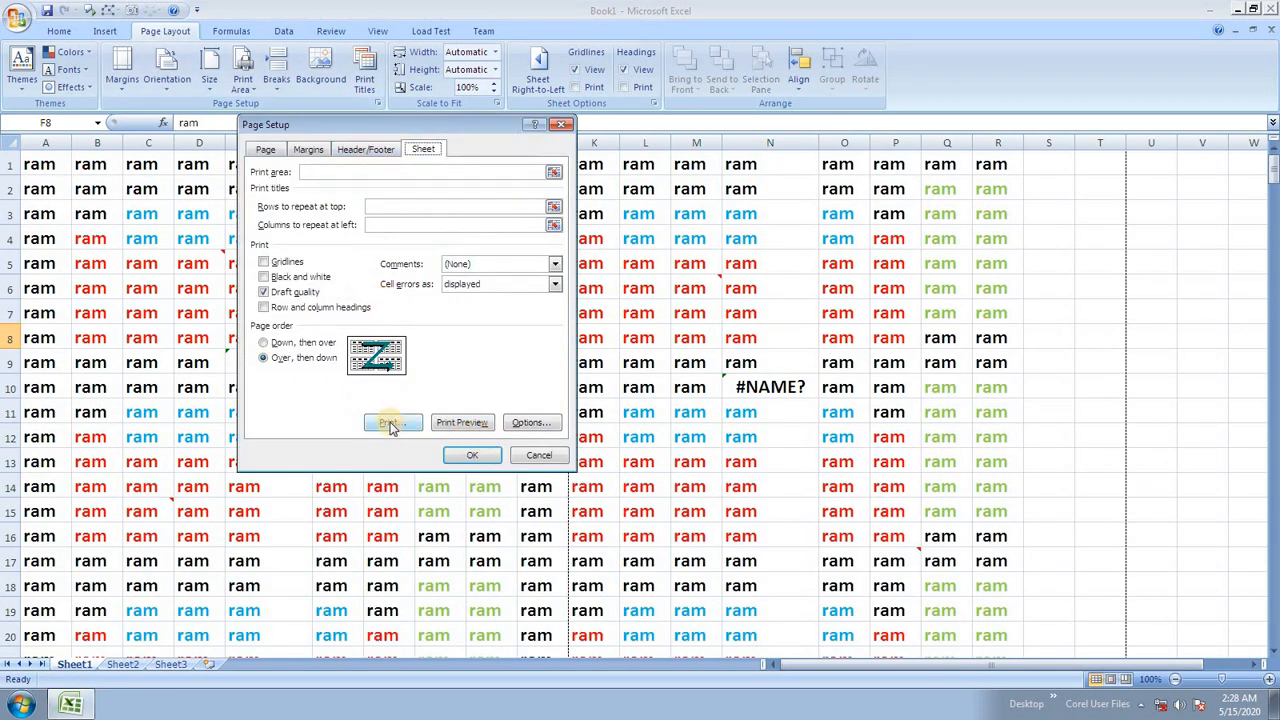
click(530, 422)
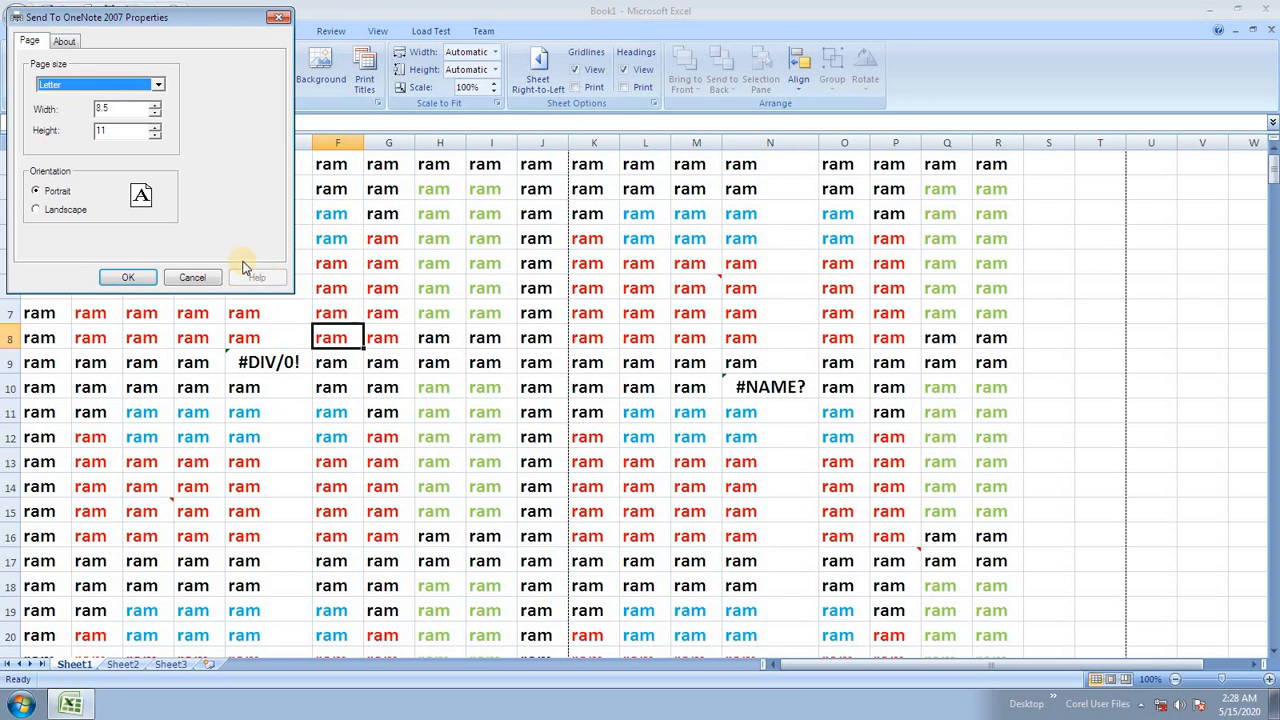
click(200, 277)
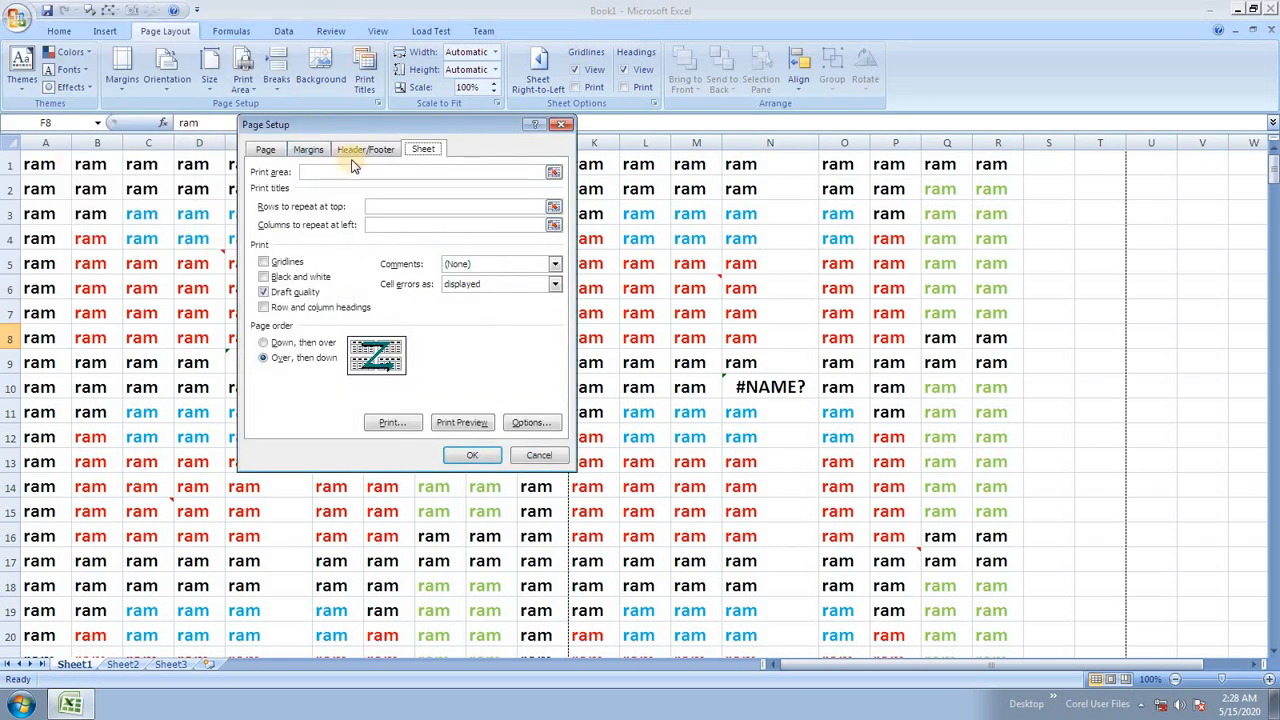
Set the print quality to 300 dpi and apply the page setup.
click(276, 151)
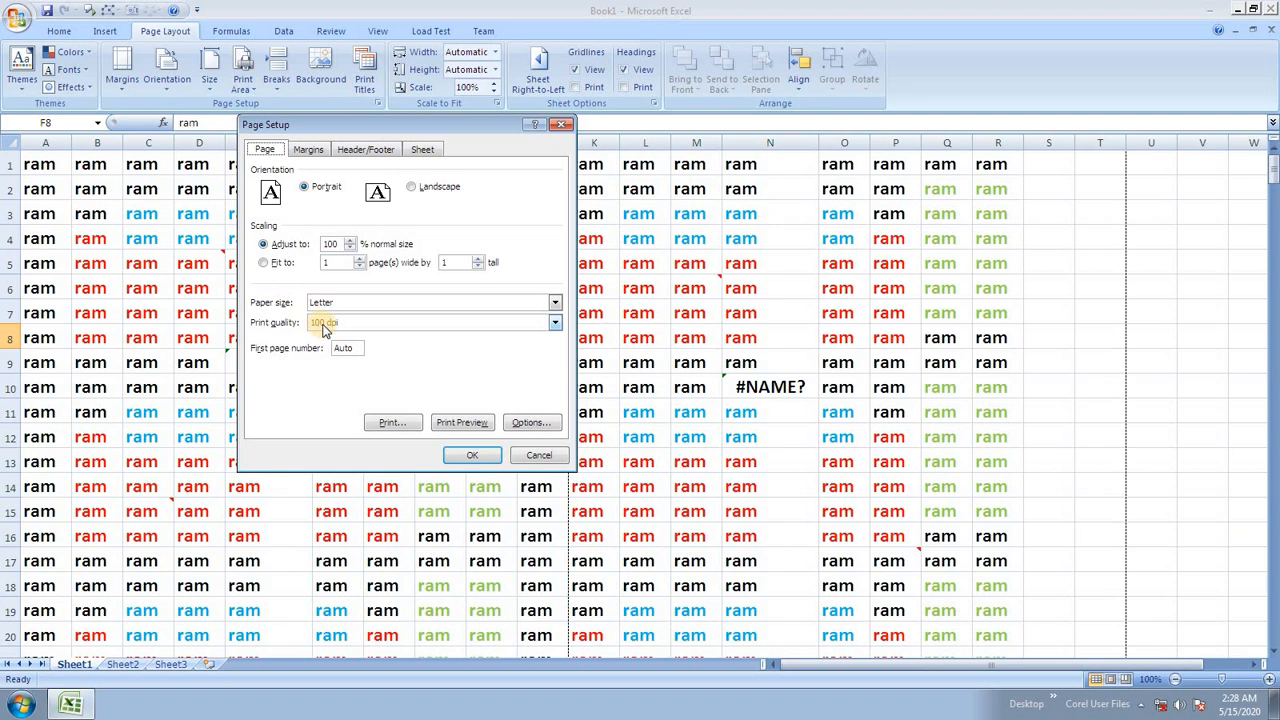
click(323, 330)
click(337, 362)
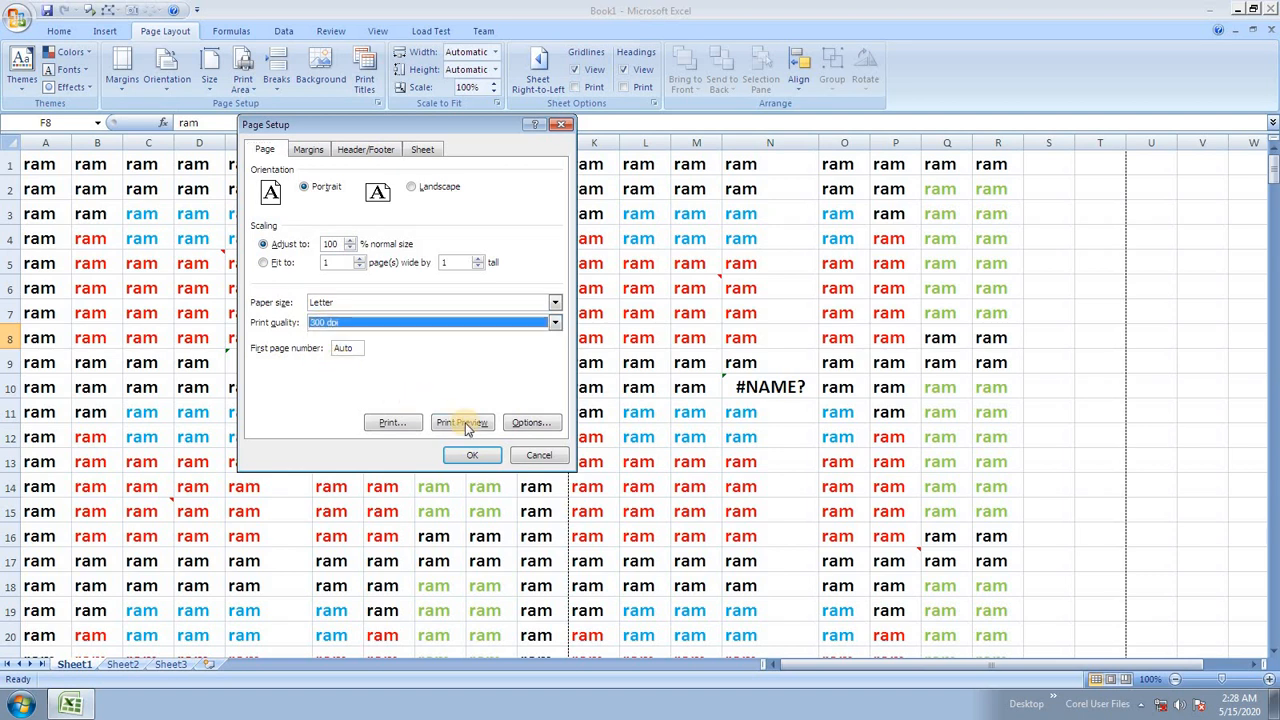
click(468, 456)
Turn off draft quality in Page Setup, look over the margin and header/footer settings, and apply the setup.
click(360, 80)
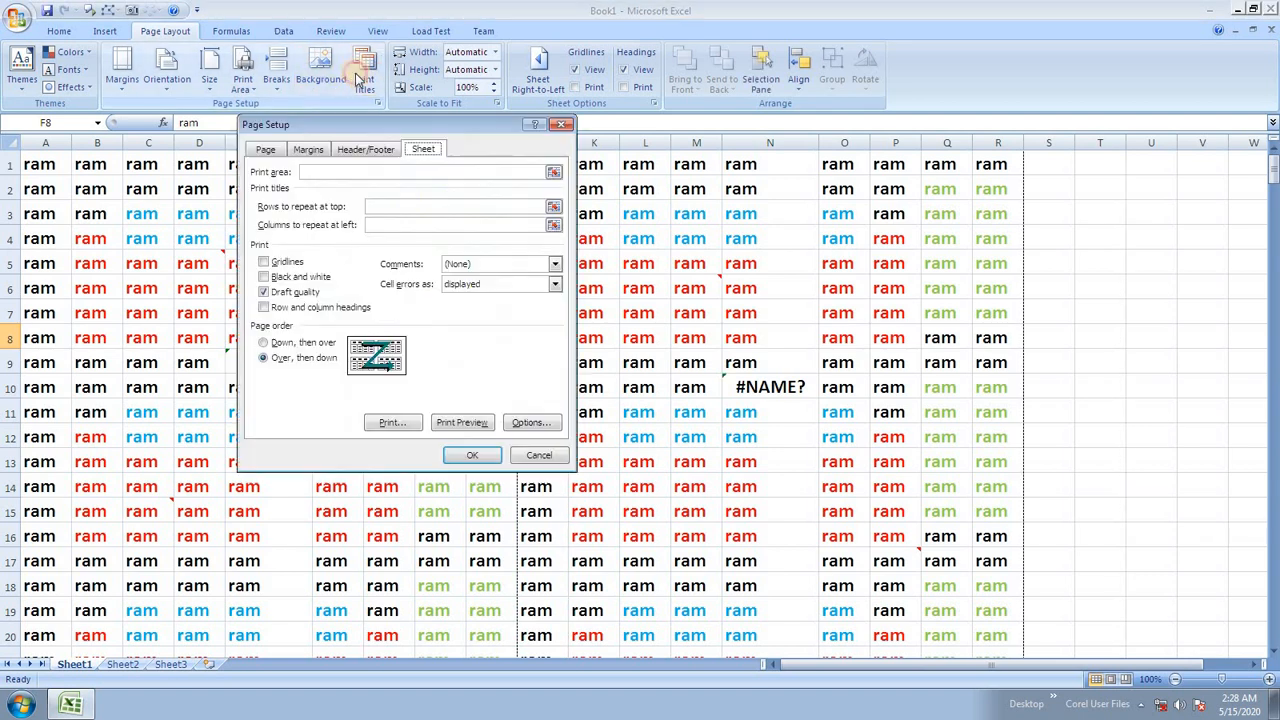
click(295, 291)
click(310, 149)
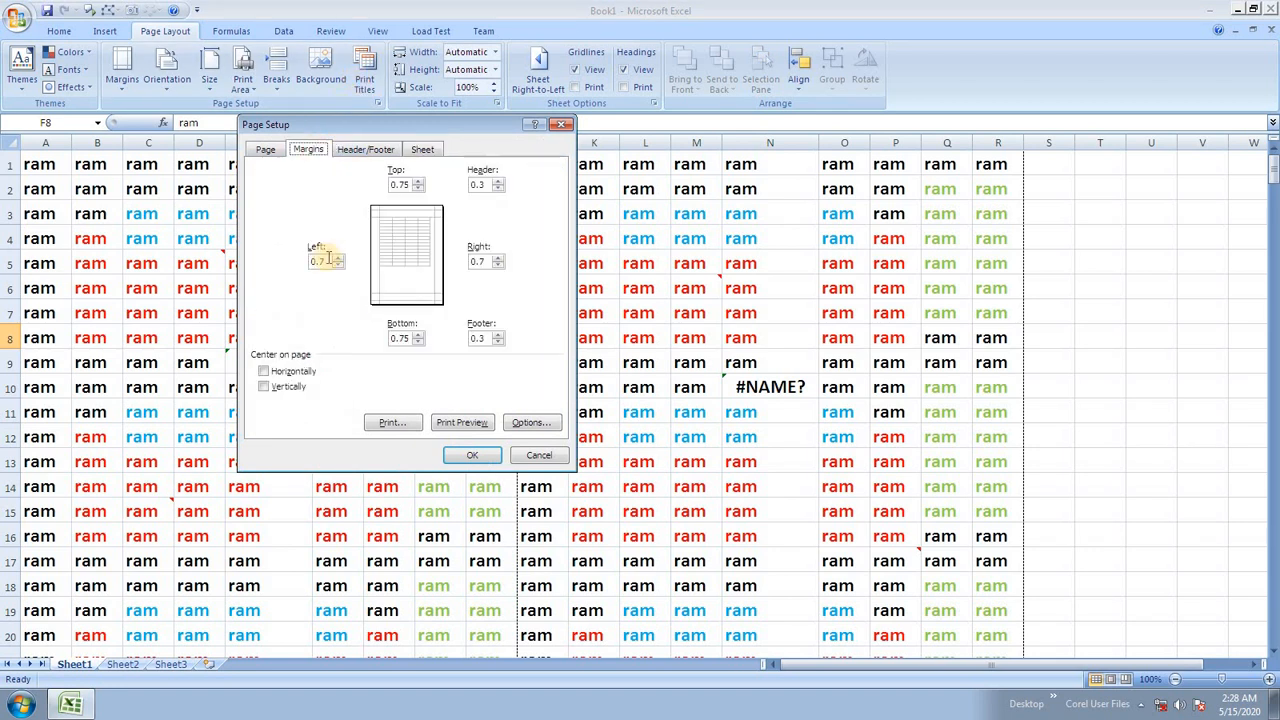
click(355, 149)
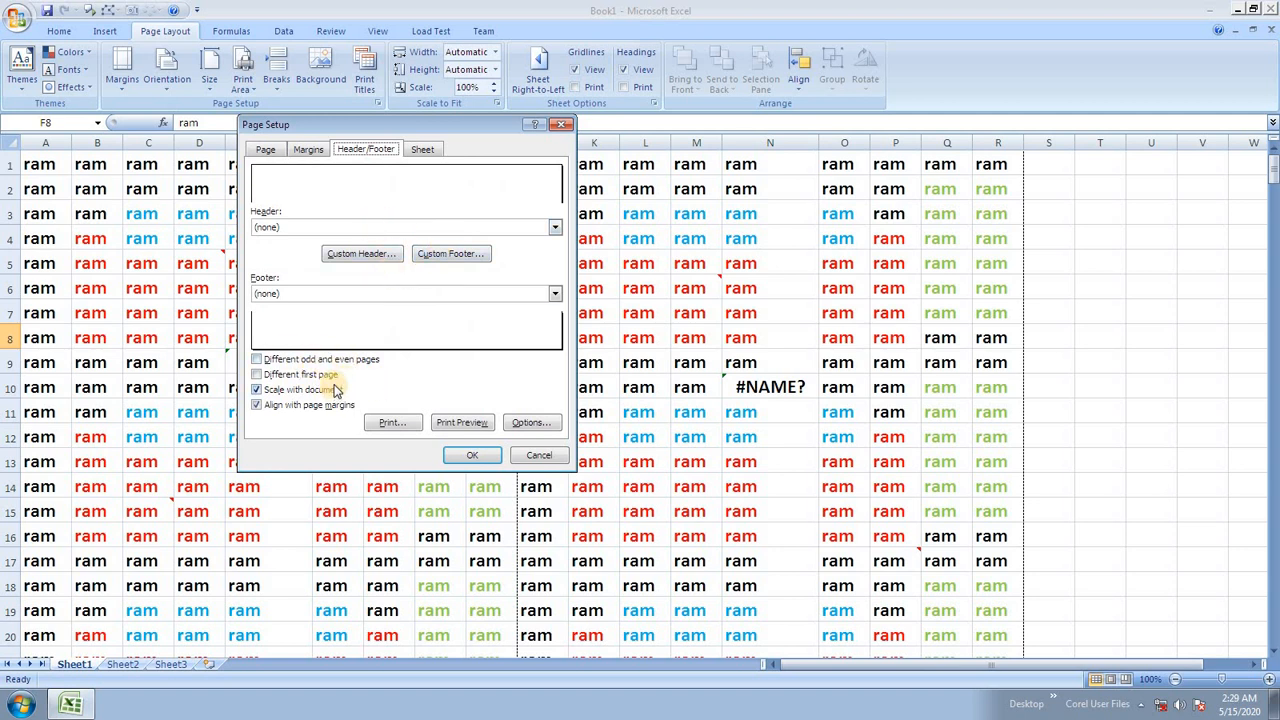
click(422, 149)
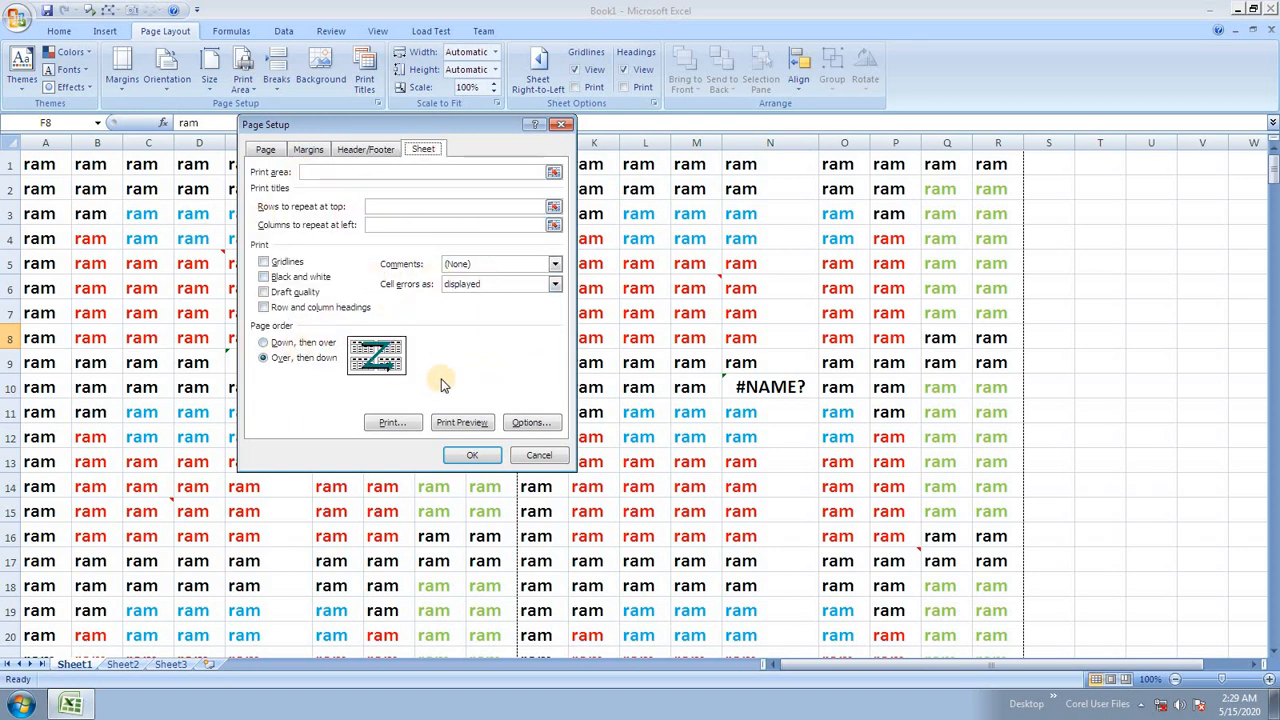
click(473, 458)
click(708, 335)
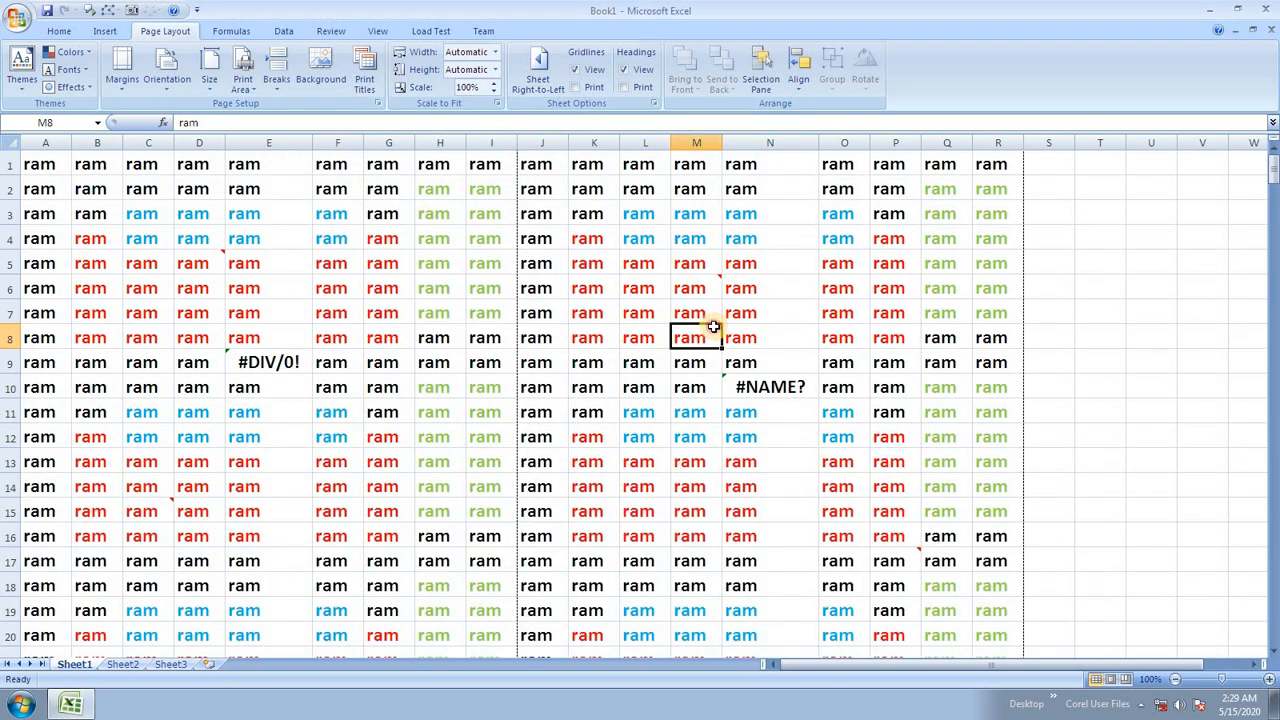
click(628, 242)
click(372, 241)
click(586, 264)
click(397, 337)
click(545, 392)
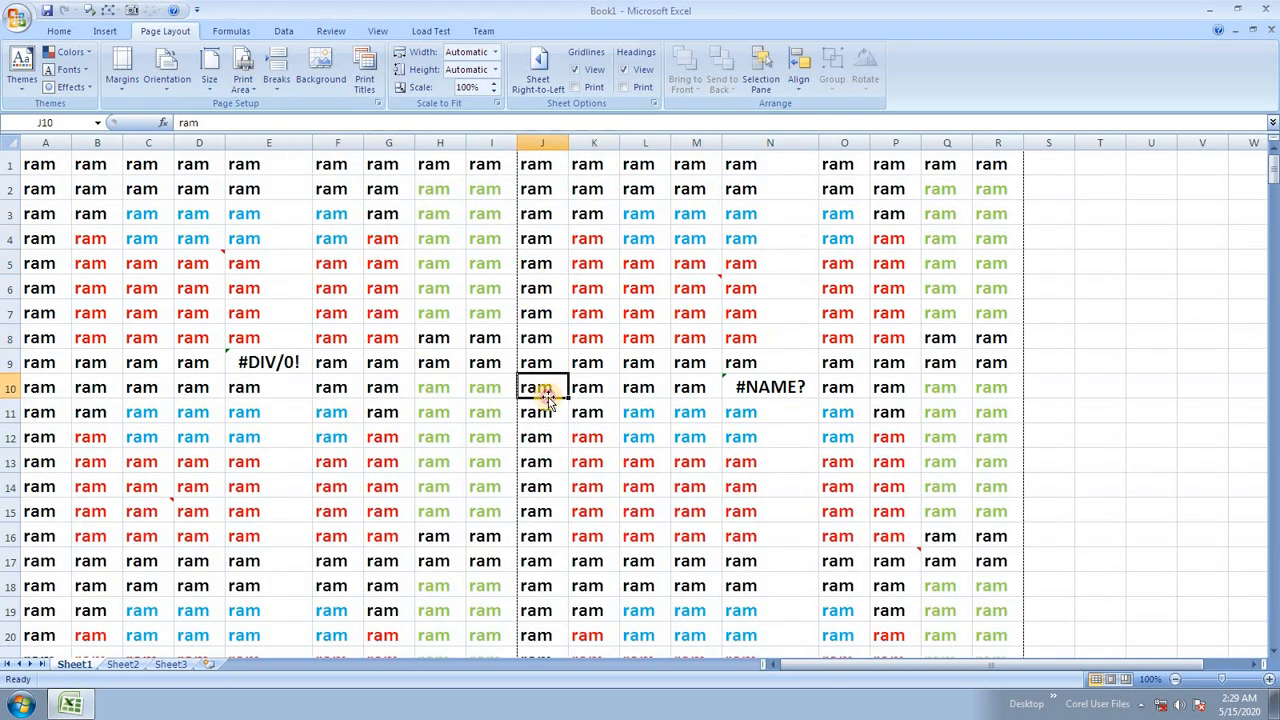
click(488, 437)
click(585, 440)
click(400, 460)
click(535, 462)
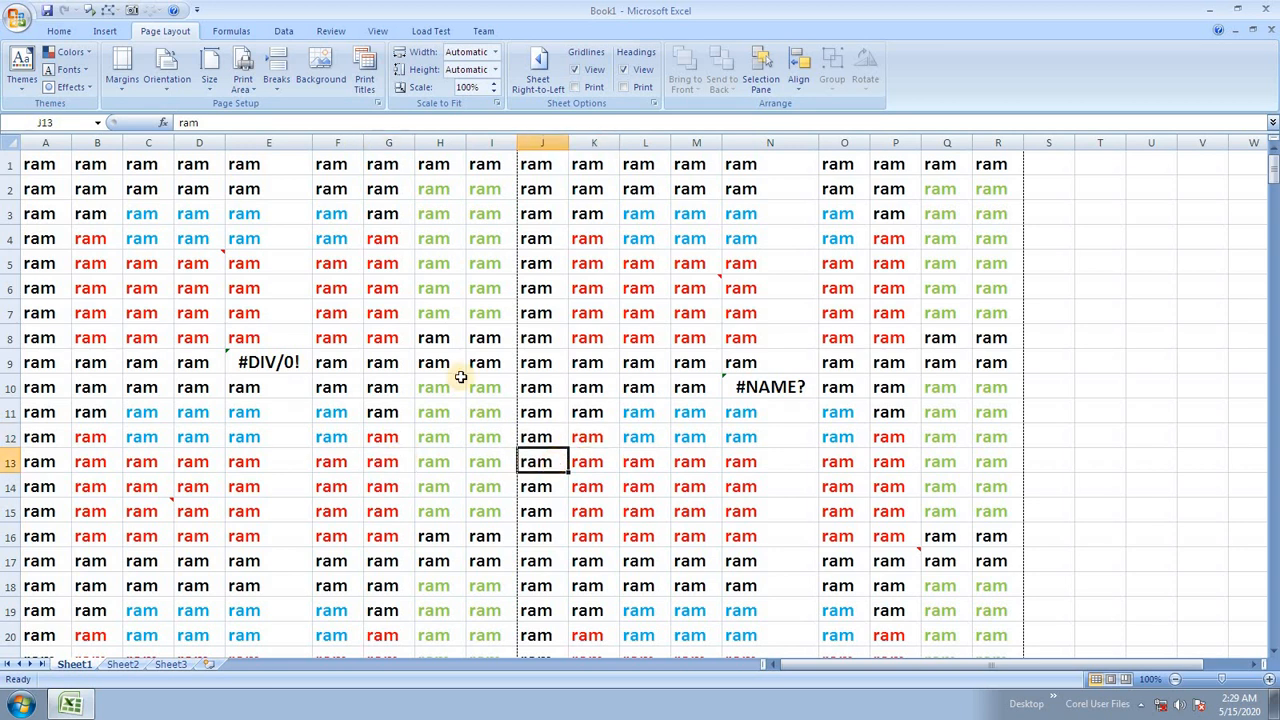
click(436, 362)
click(632, 318)
click(408, 222)
click(540, 272)
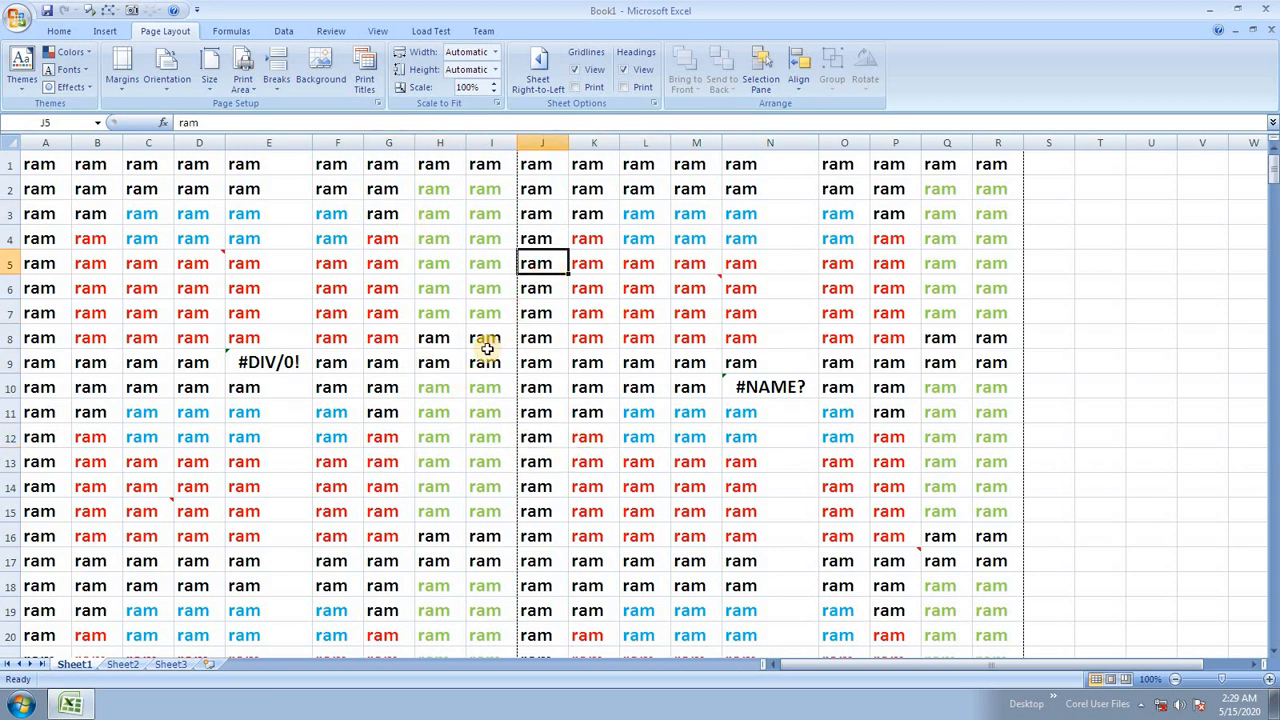
click(487, 360)
click(545, 362)
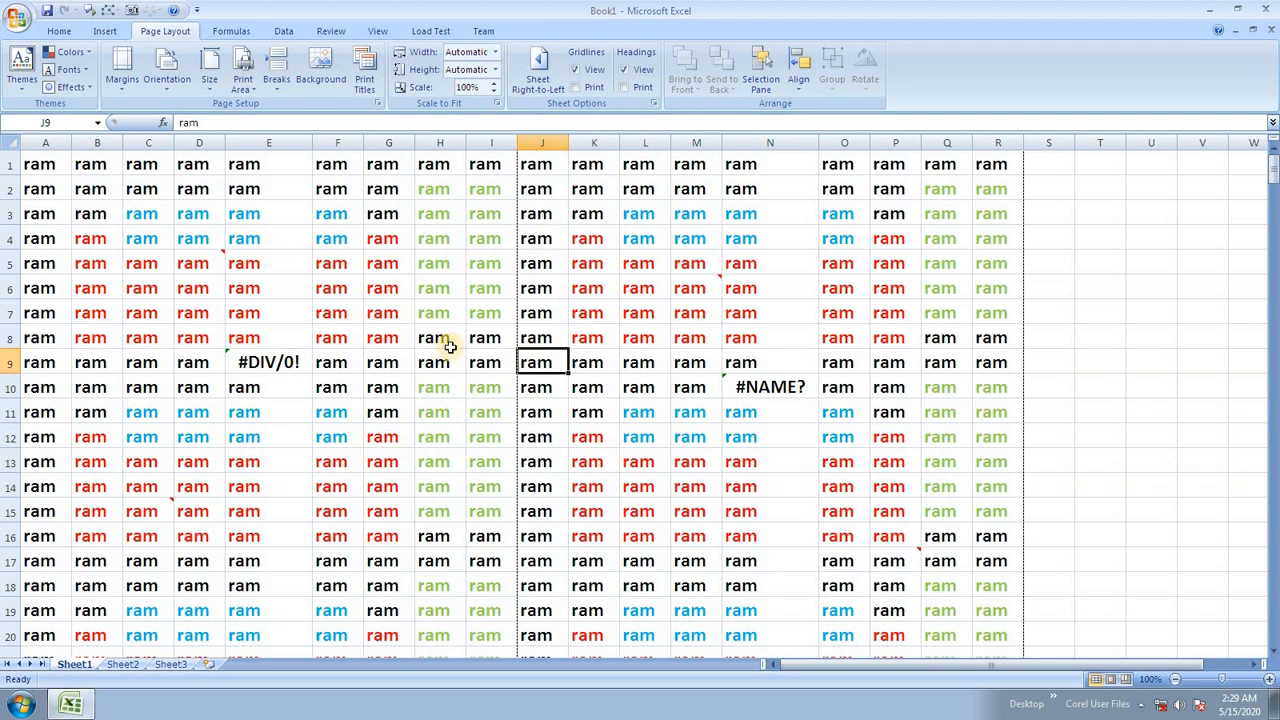
click(640, 337)
click(640, 412)
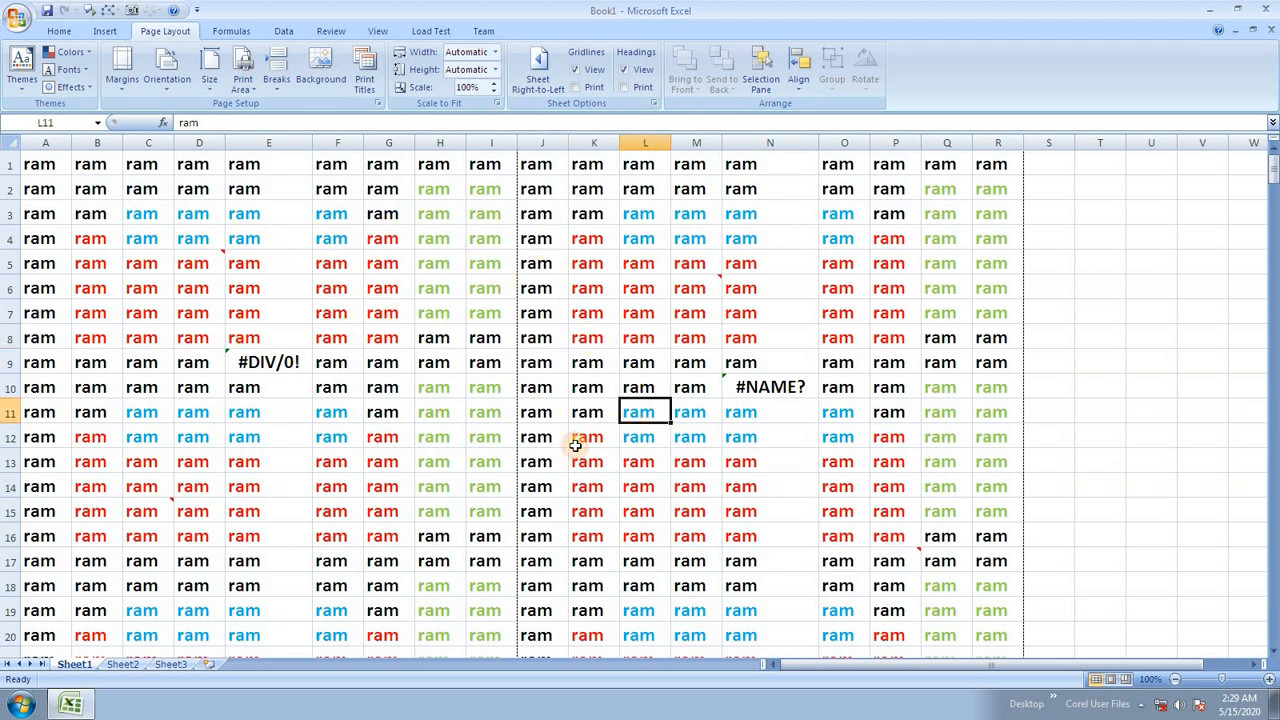
click(590, 437)
click(640, 291)
click(632, 365)
click(750, 364)
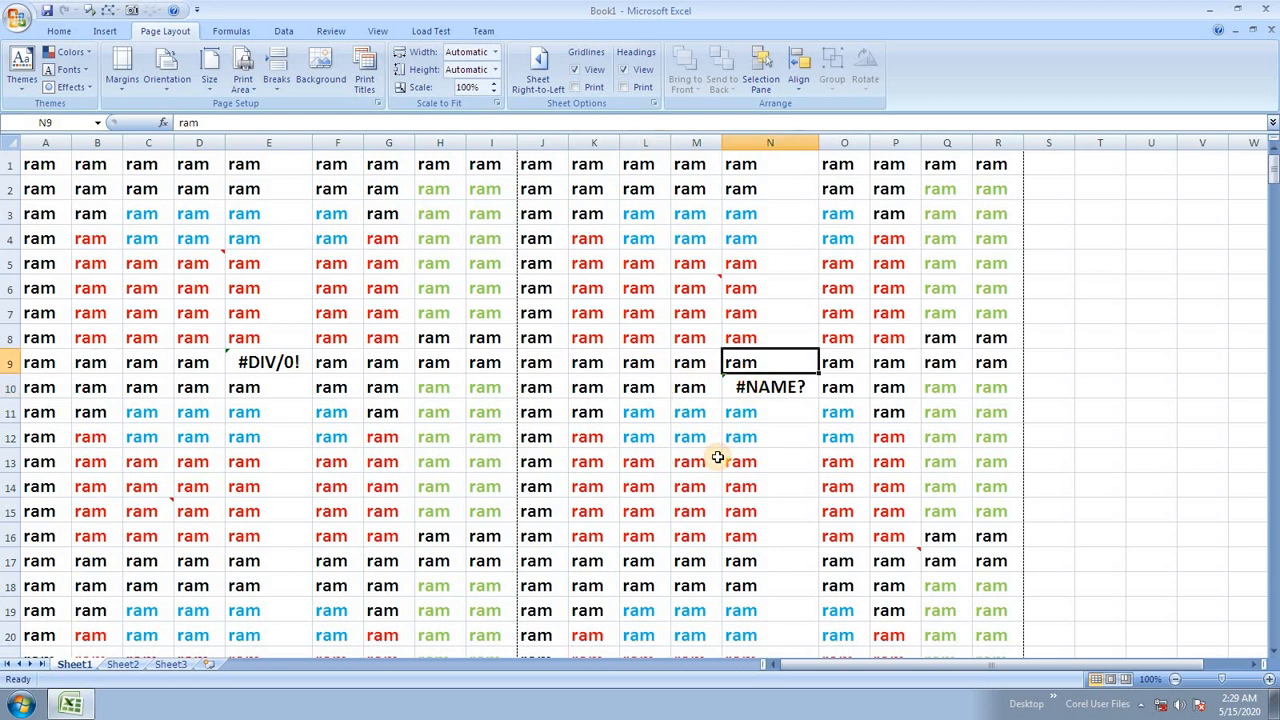
click(710, 458)
click(705, 312)
click(662, 238)
click(438, 314)
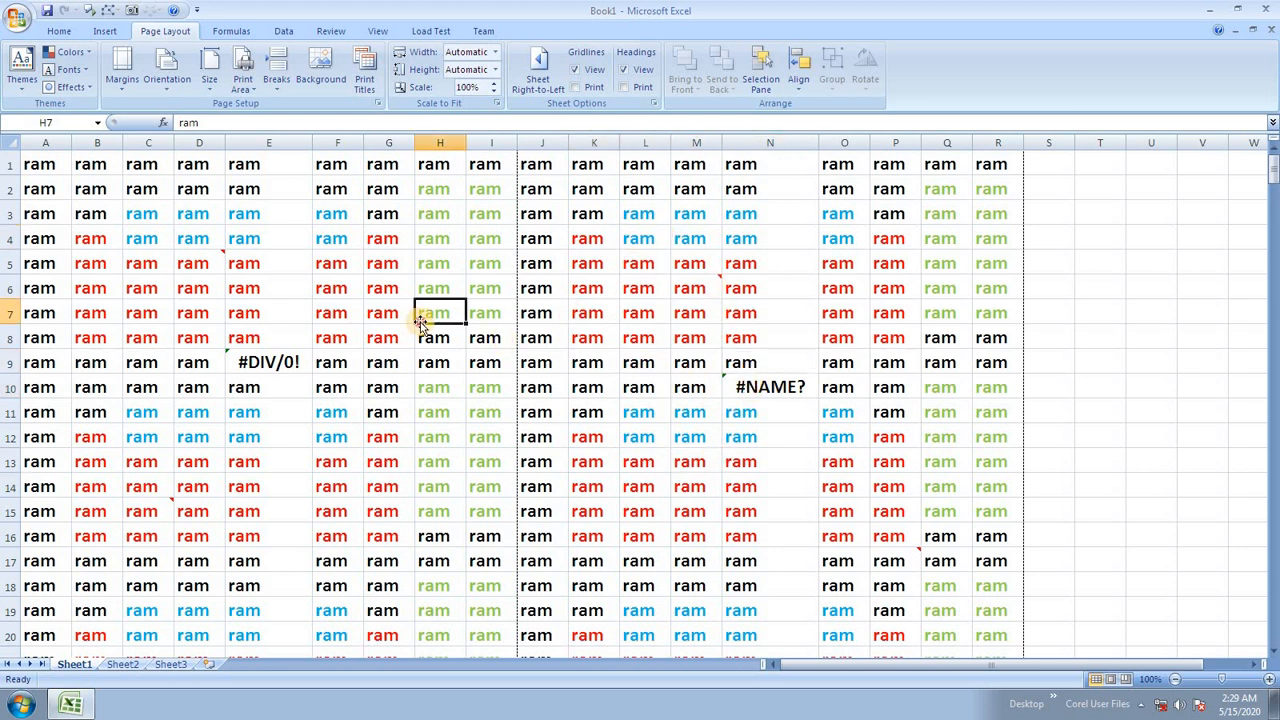
click(485, 411)
click(508, 486)
click(690, 390)
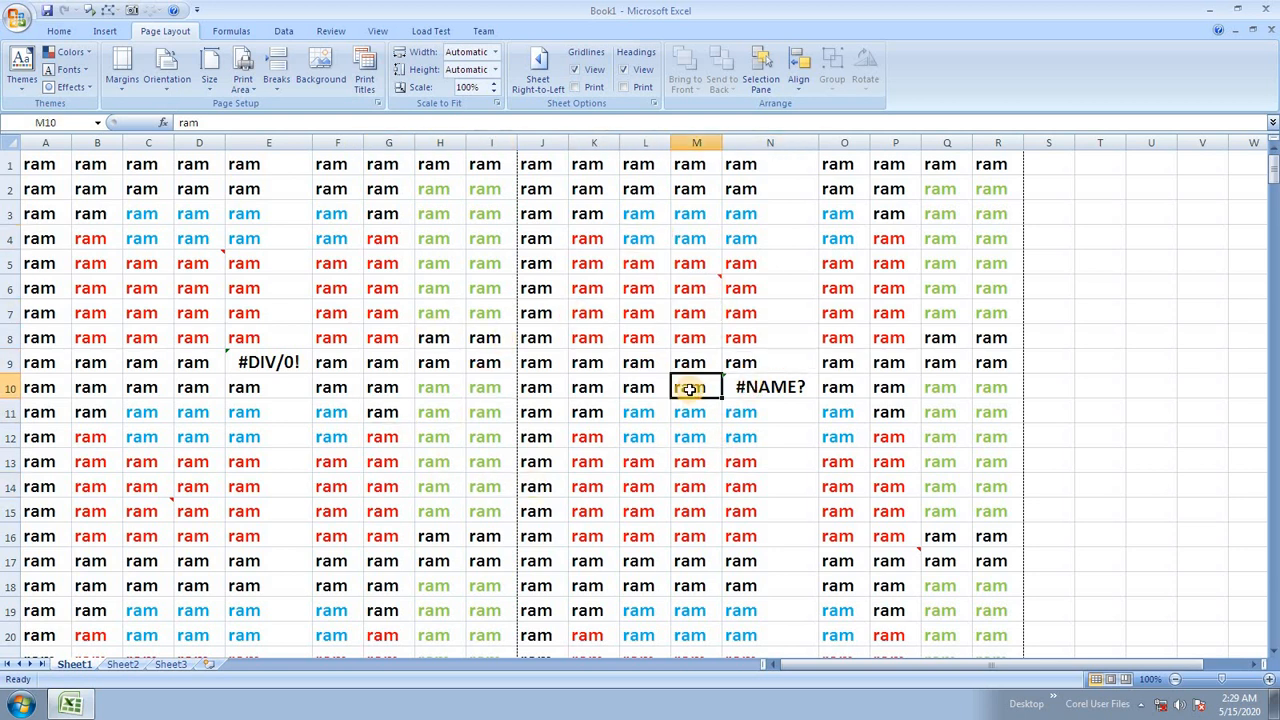